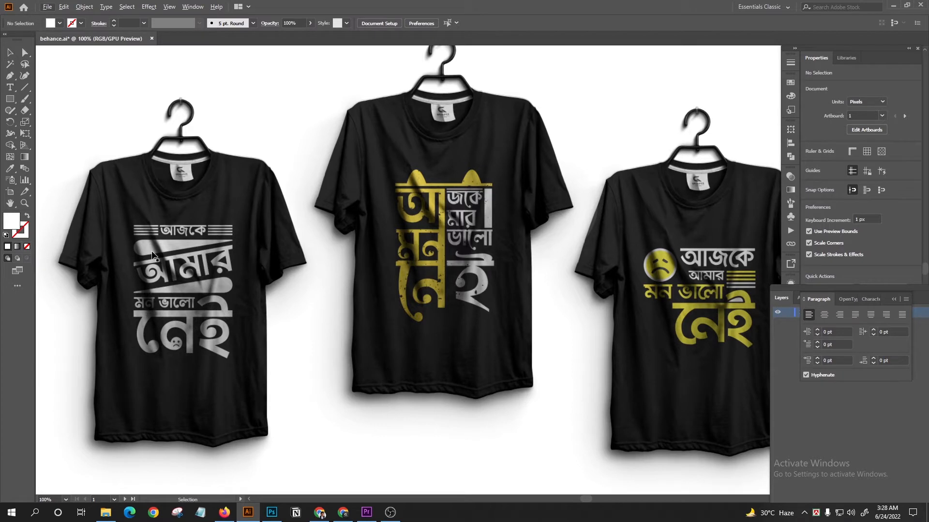
- Examine the three black T-shirt mockups with Bengali typography, including the lettering details up close
scroll(152, 255, "up", 2)
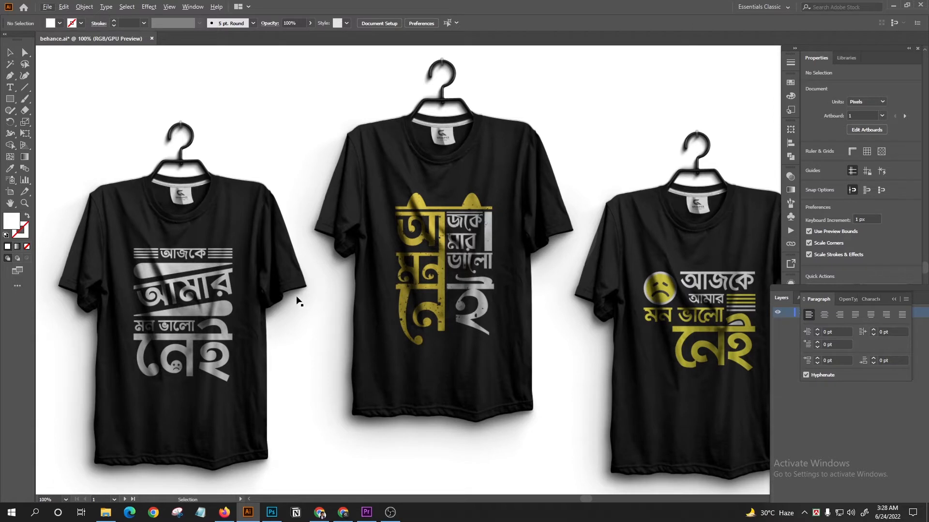
scroll(368, 252, "right", 2)
scroll(367, 252, "left", 1)
scroll(368, 252, "down", 1)
scroll(368, 252, "right", 2)
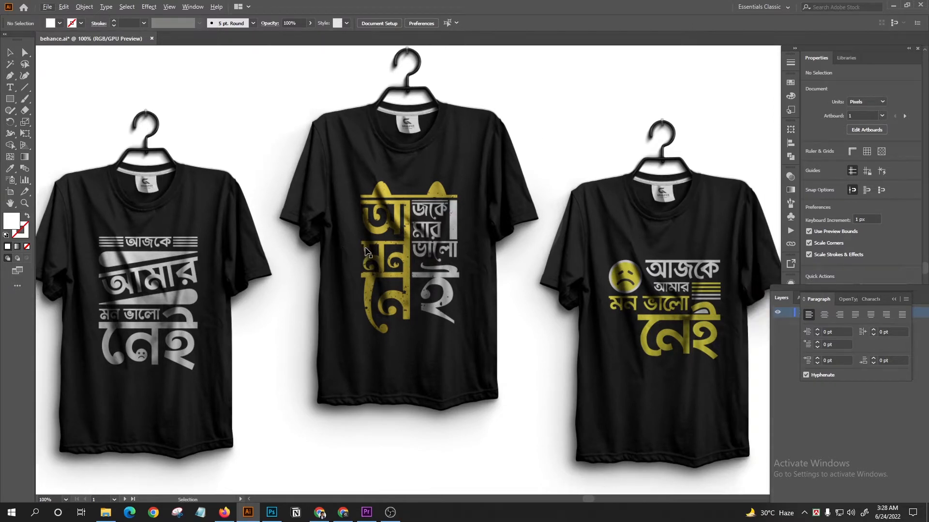
scroll(366, 252, "right", 1)
scroll(366, 252, "up", 1)
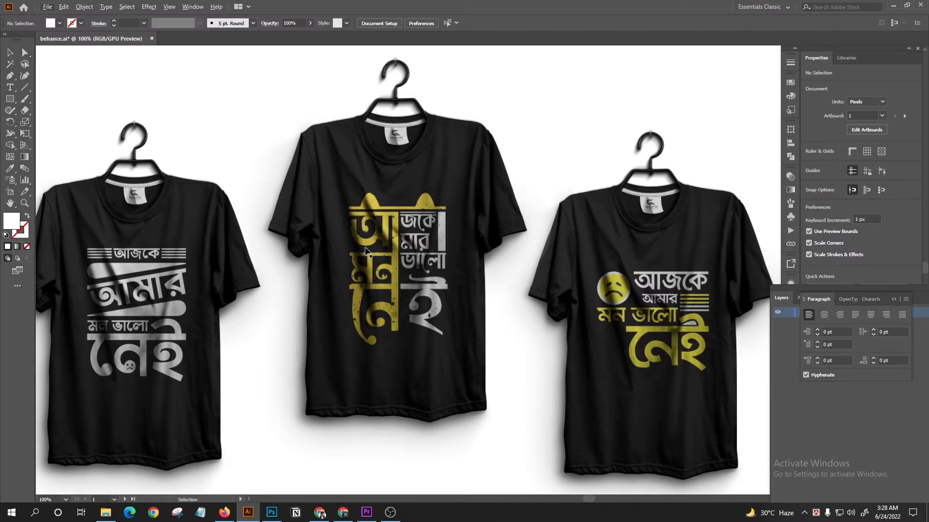
scroll(252, 235, "left", 1)
scroll(284, 225, "right", 1)
scroll(324, 204, "down", 1)
scroll(189, 246, "up", 1)
scroll(203, 241, "left", 1)
scroll(231, 239, "up", 2)
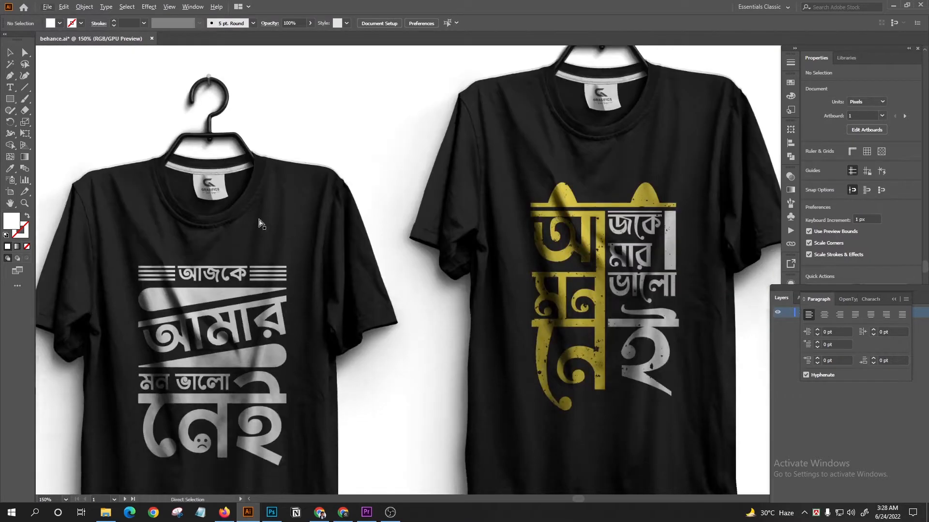
scroll(259, 223, "down", 2)
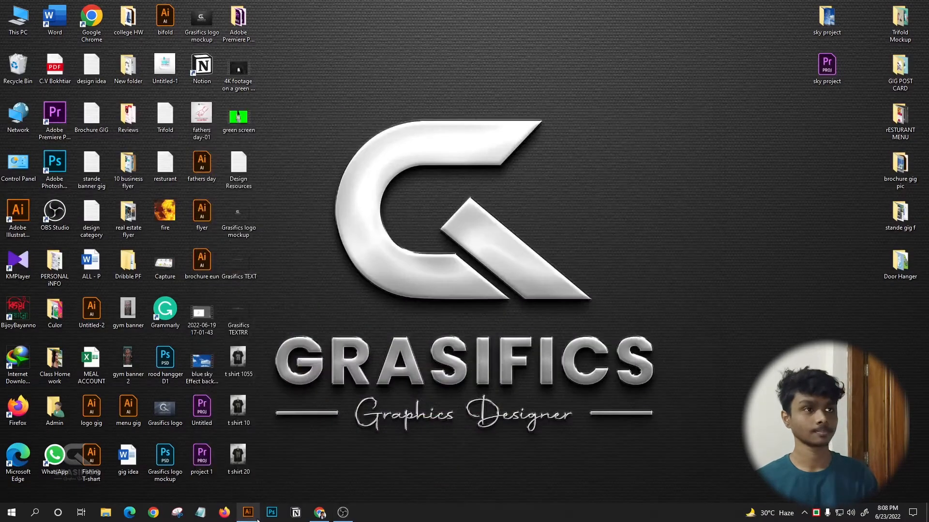
- Switch to Adobe Illustrator and create a new document with the preset settings
left_click(257, 517)
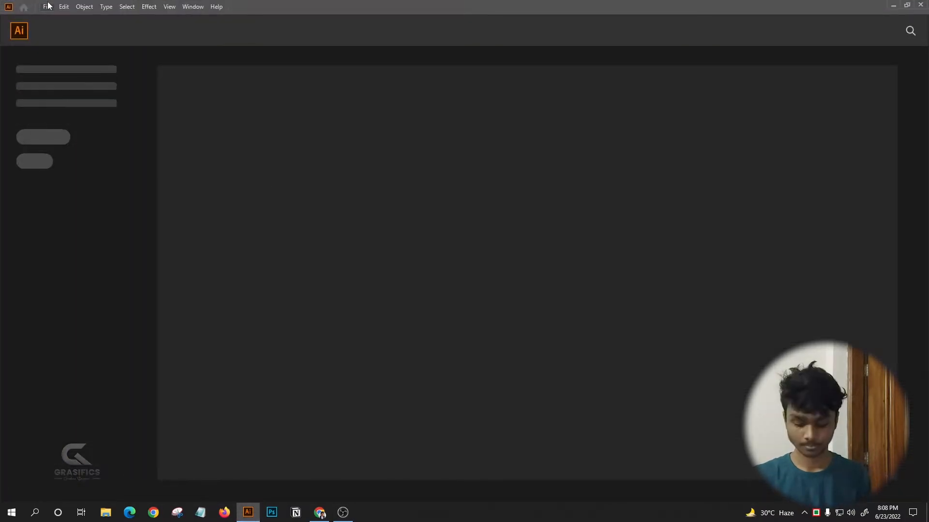
key("ctrl+n")
key("Return")
scroll(490, 166, "down", 2)
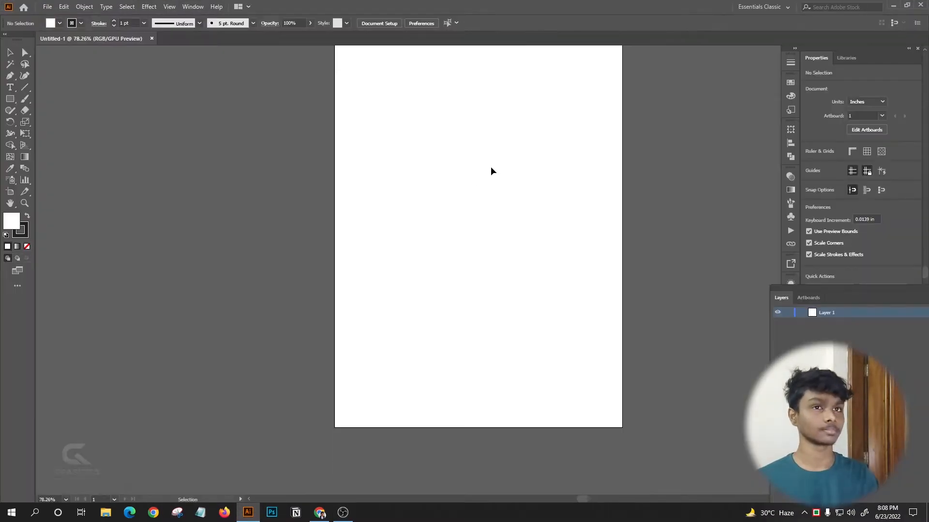
- Draw a rectangle about 8.77 by 12.2 in that covers the whole artboard and slightly overlaps its edges
scroll(490, 167, "up", 3)
scroll(491, 166, "right", 3)
scroll(13, 184, "down", 2)
left_click(11, 100)
scroll(229, 87, "up", 2)
mouse_move(229, 88)
left_mouse_down()
mouse_move(514, 506)
mouse_move(490, 416)
left_mouse_up()
scroll(486, 409, "up", 2)
- Fill the rectangle with pure black, remove its stroke, and deselect it
left_click(48, 25)
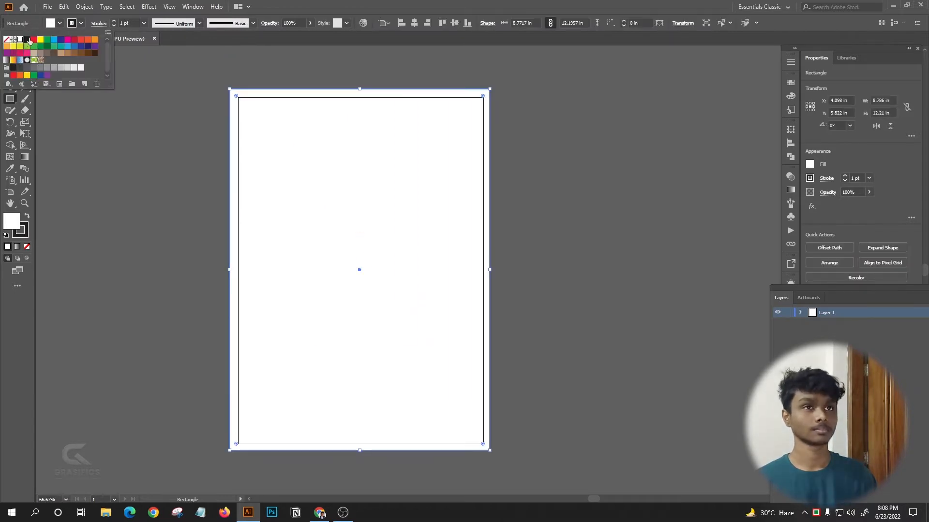
left_click(27, 39)
left_click(79, 22)
left_click(6, 39)
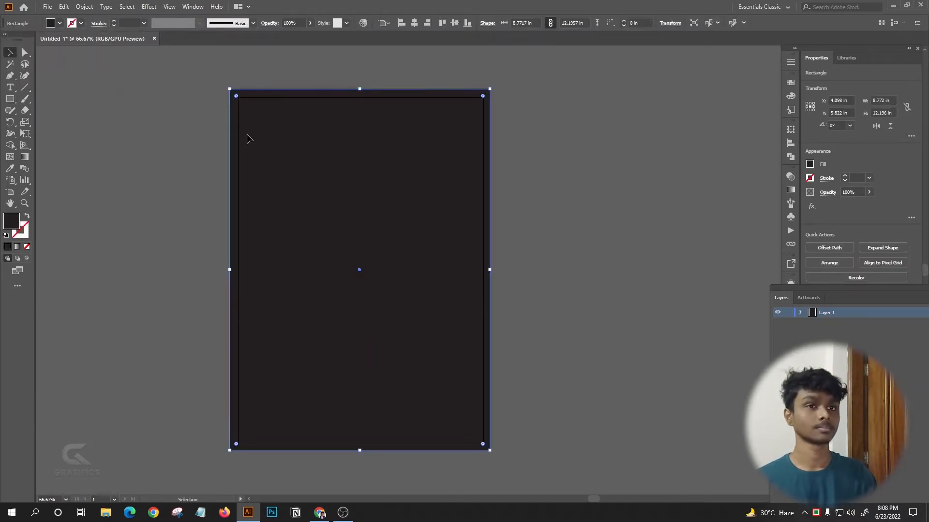
double_click(7, 220)
left_click(603, 116)
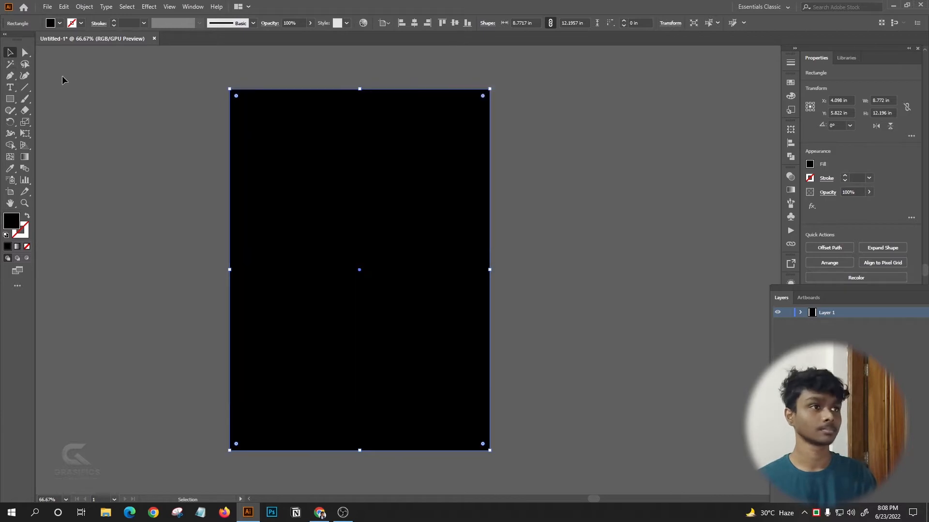
key("ctrl+shift+a")
- Duplicate the artboard with its black rectangle twice, placing the copies side by side in a row
scroll(395, 167, "down", 1)
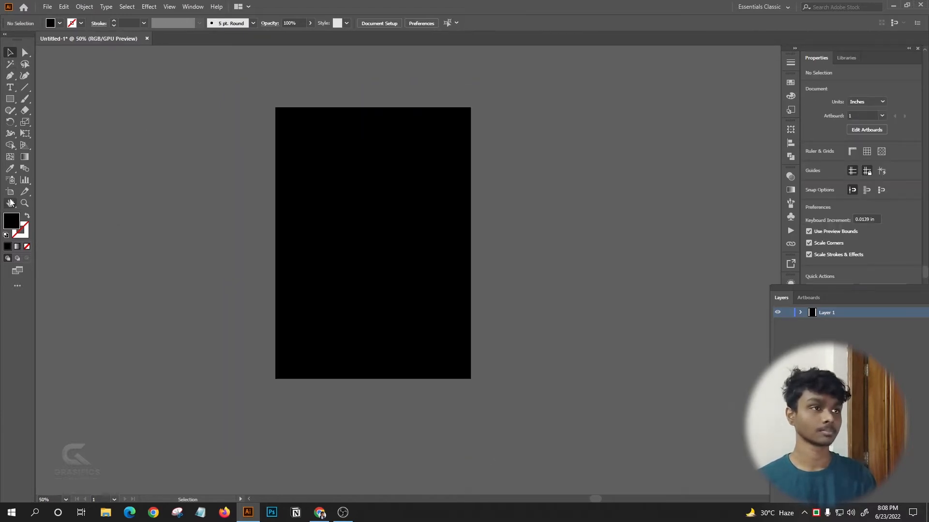
left_click(10, 192)
scroll(292, 206, "down", 1)
left_click_drag(320, 204, 534, 195)
scroll(369, 158, "down", 1)
key("v")
scroll(368, 158, "right", 2)
left_click_drag(446, 160, 640, 159)
left_click(10, 52)
- Add the text "আজকে আমার মন ভালো নেই" in SutonnyMJ Bold and position it above the artboard
scroll(184, 153, "up", 3)
key("t")
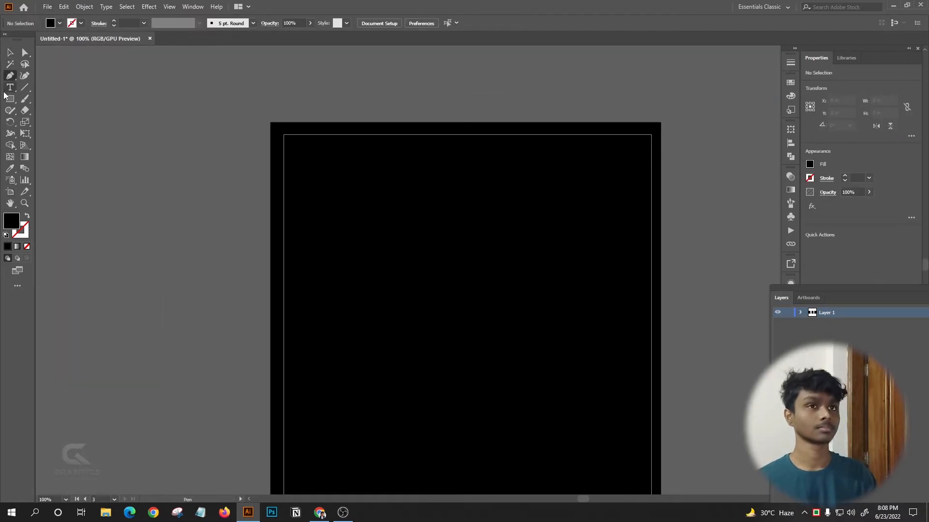
scroll(172, 109, "right", 1)
scroll(261, 125, "down", 1)
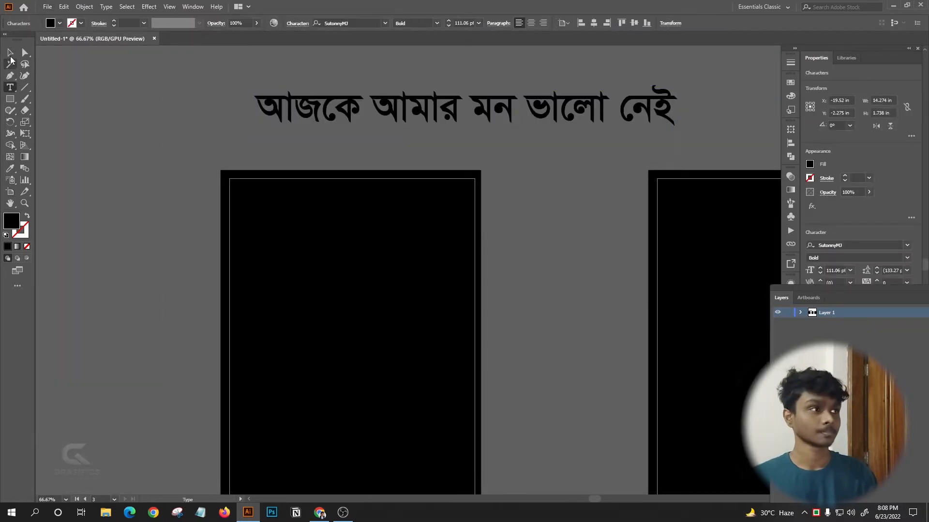
left_click(10, 52)
left_click(525, 187)
scroll(526, 187, "down", 2)
scroll(573, 91, "up", 1)
left_click_drag(479, 182, 352, 167)
left_click(356, 180)
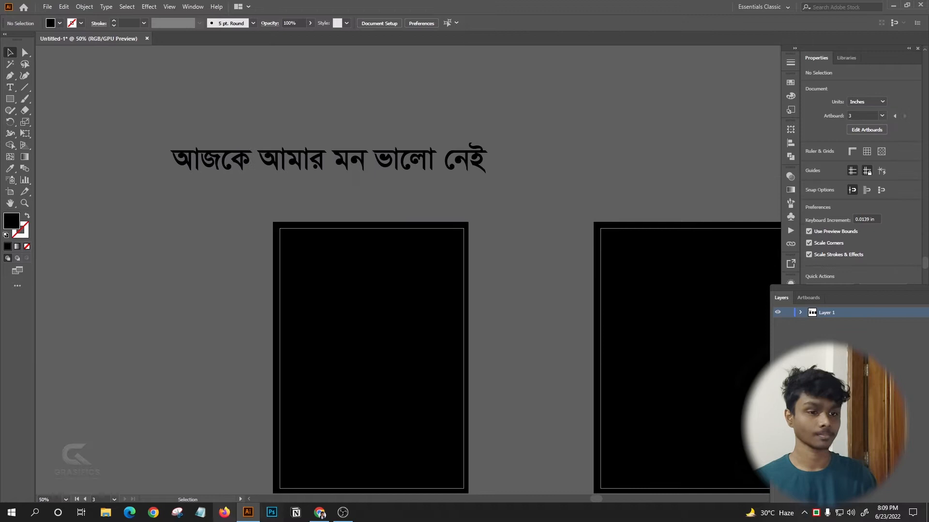
- Switch to File Explorer and open behance.ai from the Portfolio Design folder on drive G
left_click(105, 513)
left_click(47, 259)
left_click(46, 272)
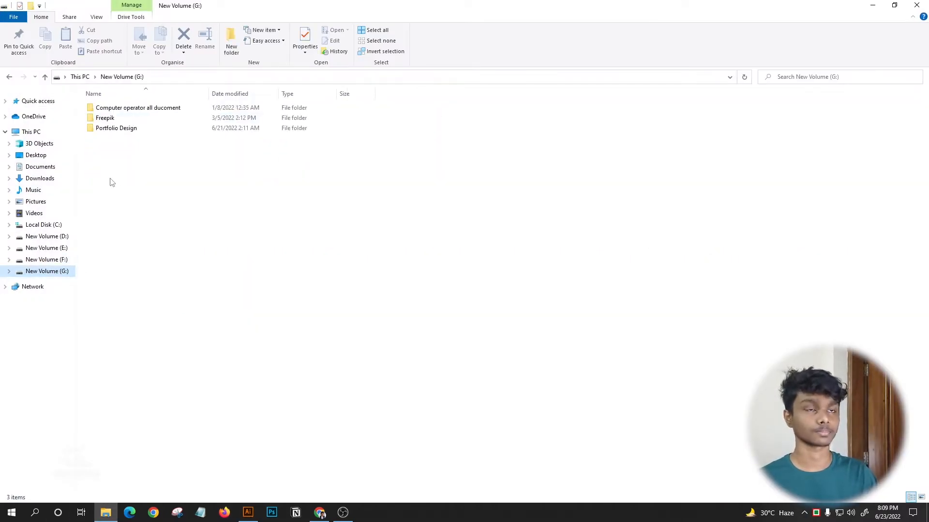
double_click(119, 129)
double_click(607, 152)
double_click(162, 114)
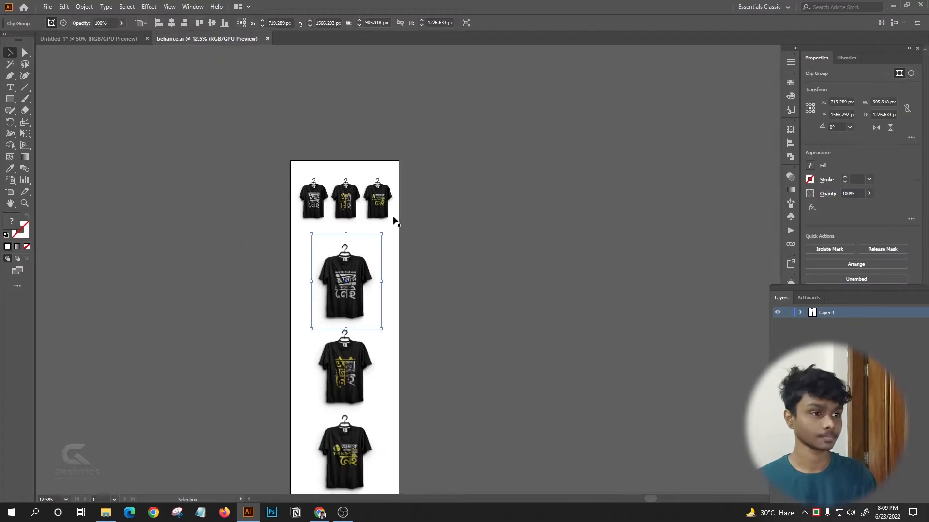
- Copy the three large T-shirt mockups from behance.ai into the Untitled-1 document
scroll(393, 221, "down", 2)
left_click(349, 320, "shift")
left_click(326, 373, "shift")
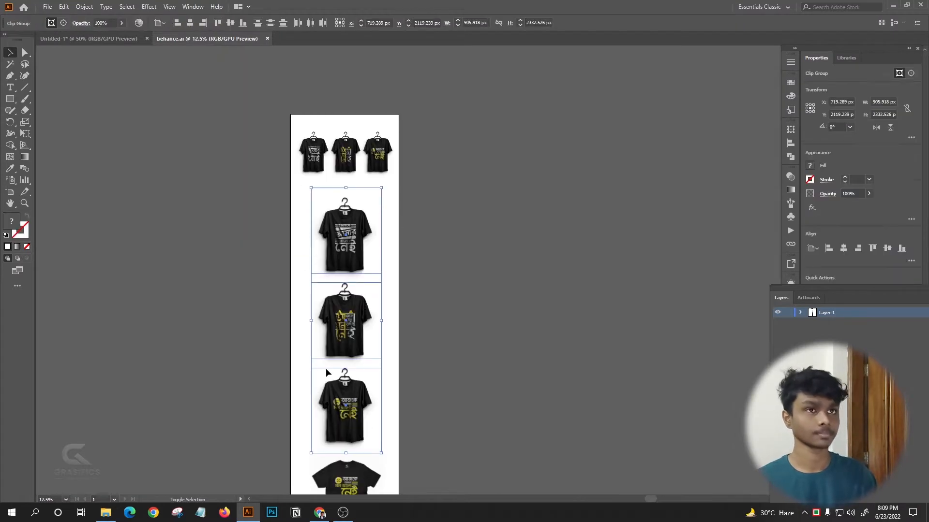
left_click(68, 43)
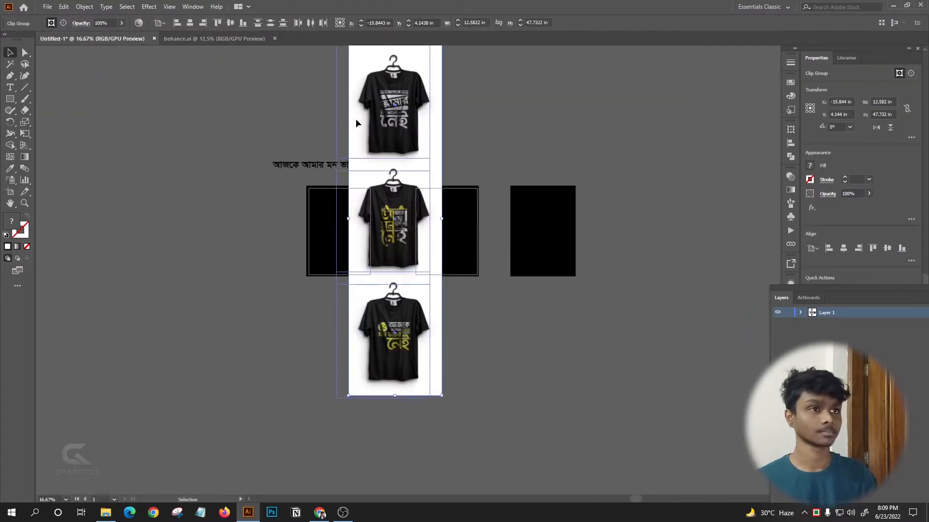
- Spread the mockups around the artboards and set the sad-face mockup, about 9.12 by 12.35 in, beside the first artboard
left_click_drag(355, 118, 227, 201)
scroll(225, 200, "down", 1)
left_click_drag(246, 366, 671, 145)
left_click_drag(188, 271, 648, 199)
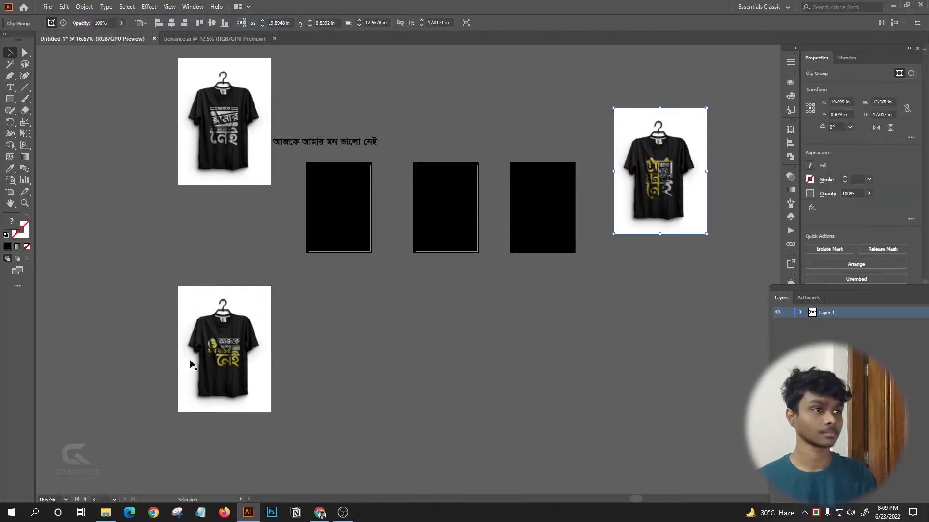
left_click_drag(251, 333, 251, 333)
left_click_drag(224, 121, 491, 166)
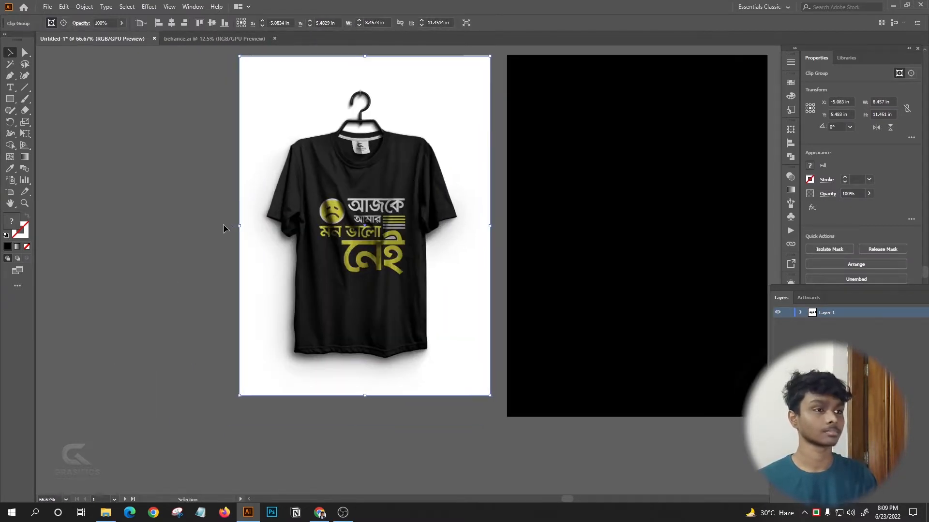
left_click_drag(264, 348, 257, 352)
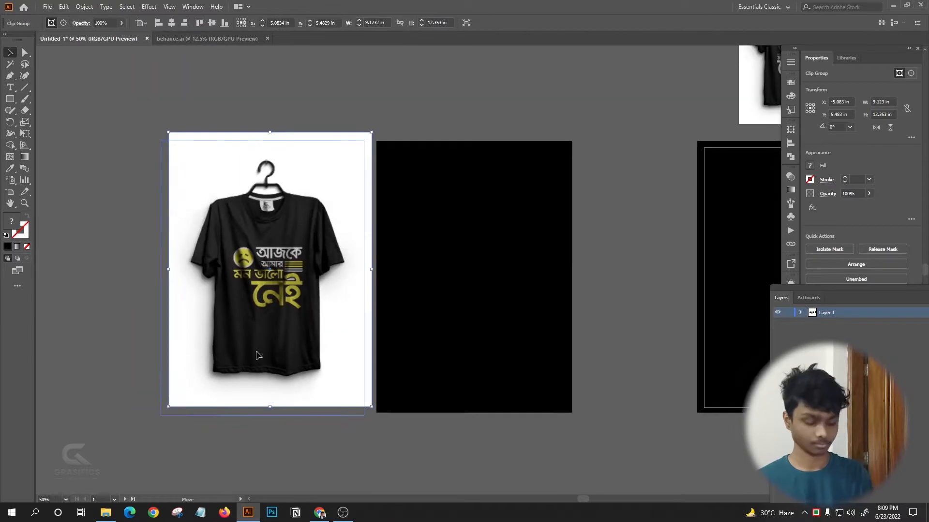
- Reduce the Bengali phrase to about 33 pt and place it just above the first artboard
left_click(399, 203)
left_click_drag(395, 247, 348, 212)
scroll(353, 211, "down", 2)
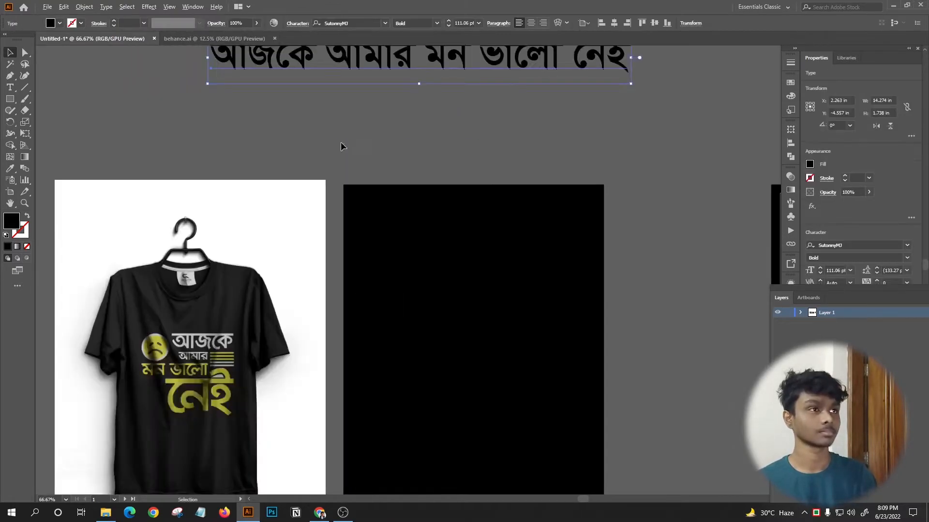
scroll(377, 145, "down", 1)
scroll(457, 23, "down", 13)
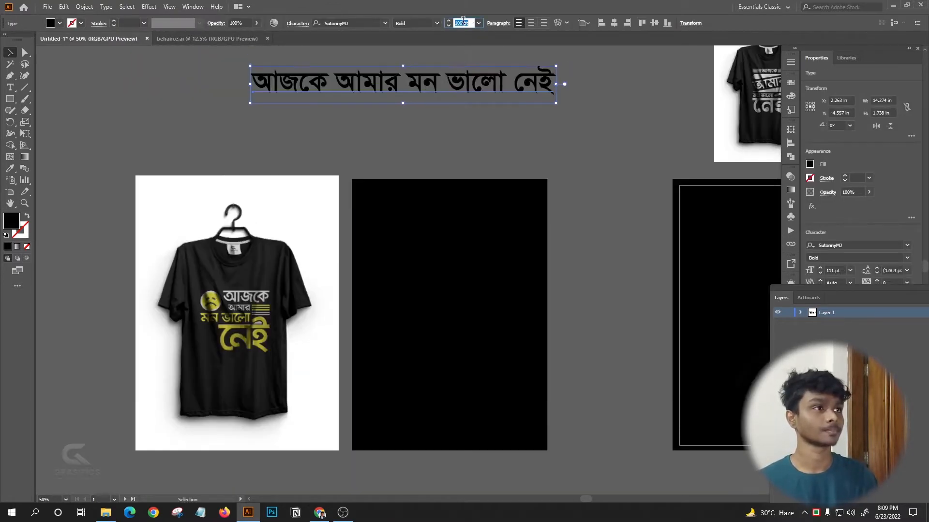
left_click(390, 103)
scroll(391, 104, "down", 2)
left_click_drag(391, 80, 450, 151)
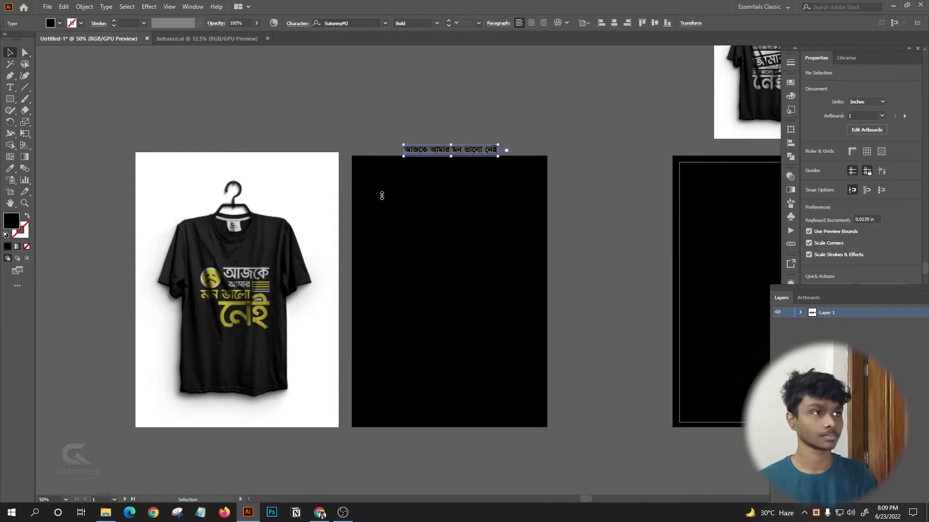
- Fill the Bengali phrase with white and move it slightly higher above the first artboard
scroll(374, 194, "up", 1)
scroll(435, 176, "down", 4)
left_click(60, 23)
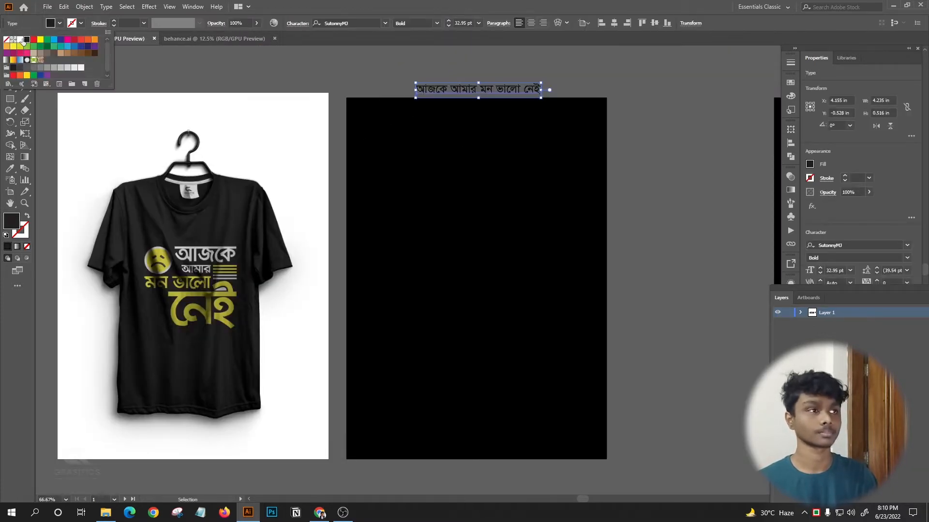
left_click(21, 40)
left_click(443, 153)
left_click(355, 89)
scroll(416, 106, "right", 2)
scroll(426, 116, "up", 2)
left_click_drag(438, 112, 384, 94)
scroll(246, 92, "up", 1)
- Create separate text objects for "আজকে" and "আমার" beside the full phrase
key("t")
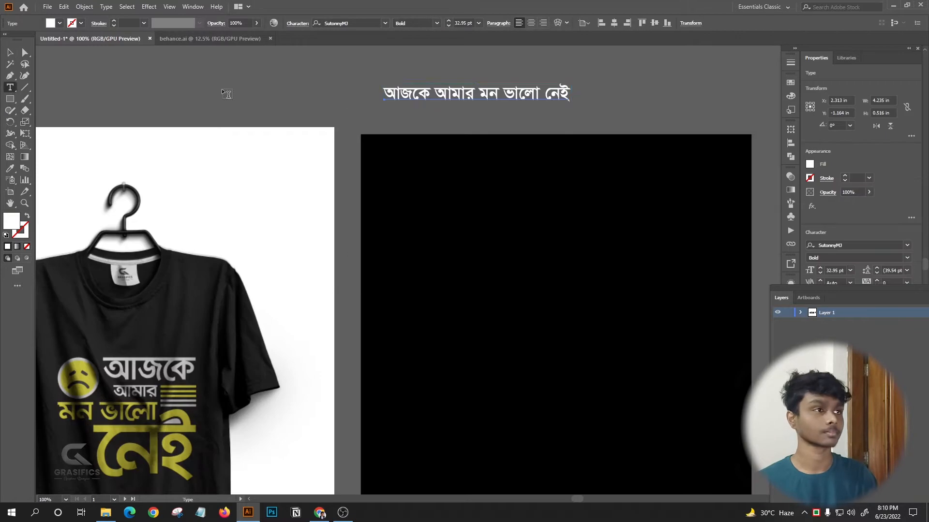
scroll(423, 107, "down", 1)
left_click(591, 93)
type("আজকে")
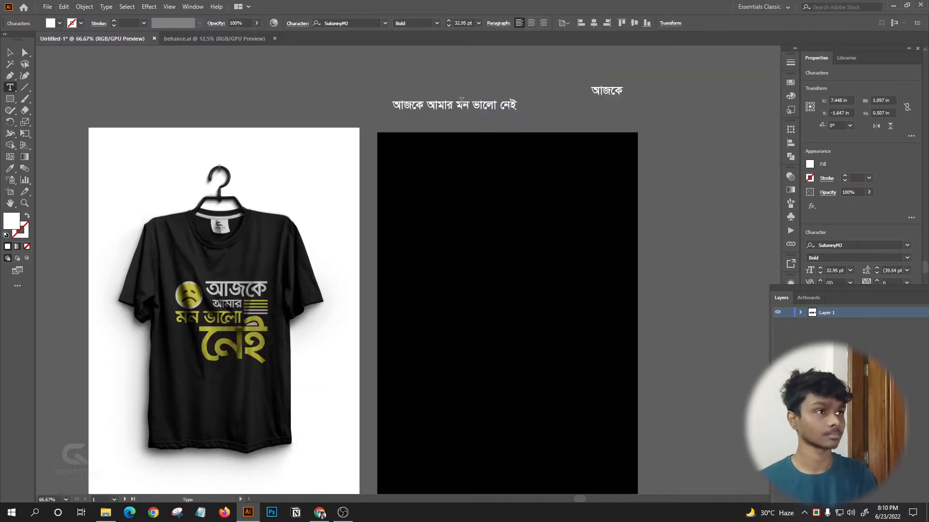
left_click_drag(427, 104, 438, 104)
left_click(605, 104)
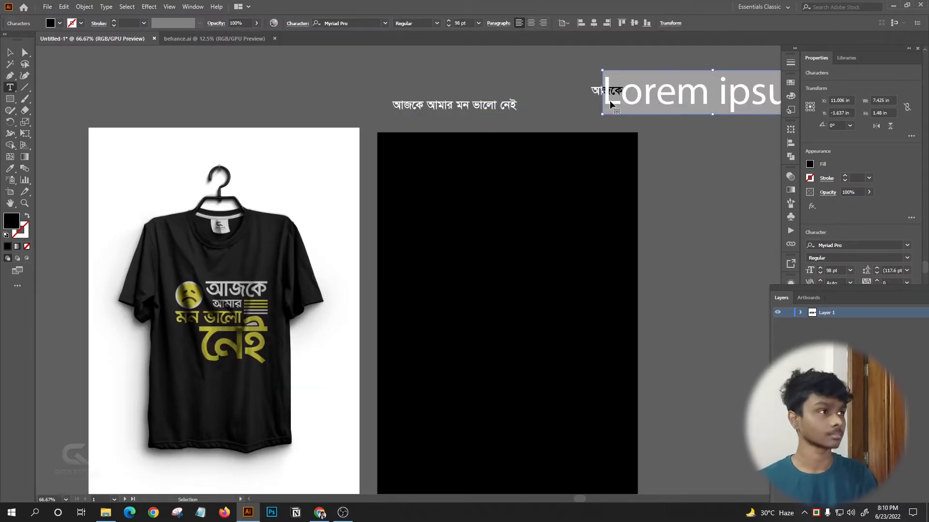
type("আমার")
key("Escape")
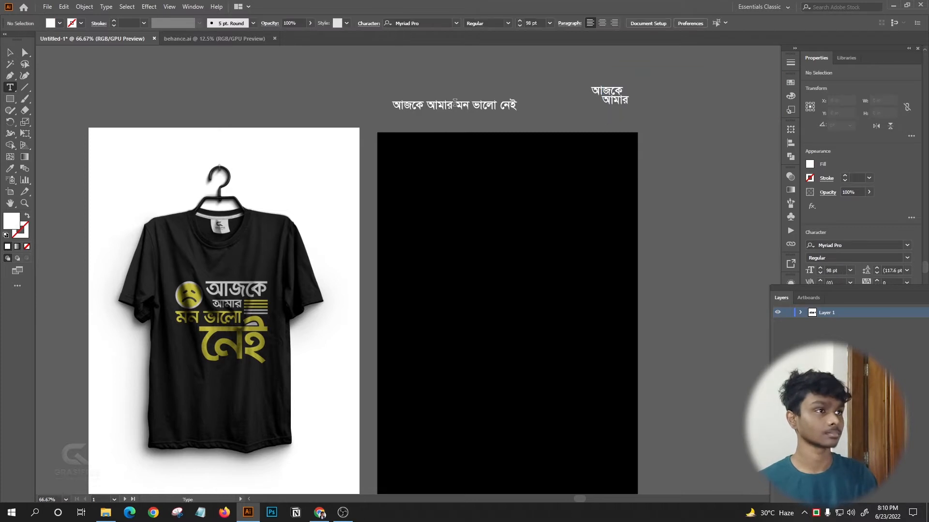
- Create separate text objects for "মন ভালো" and "নেই" from the full phrase
left_click_drag(490, 105, 493, 106)
key("ctrl+c")
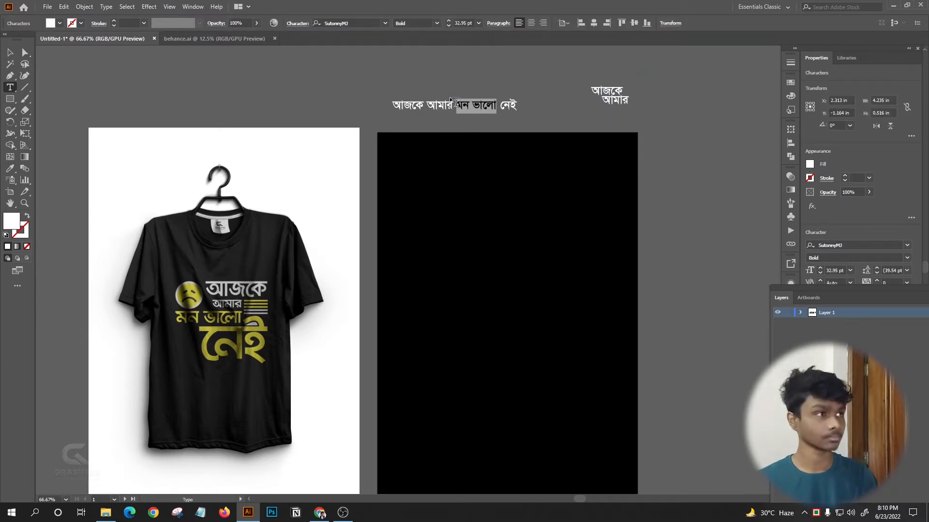
left_click(560, 111)
key("ctrl+v")
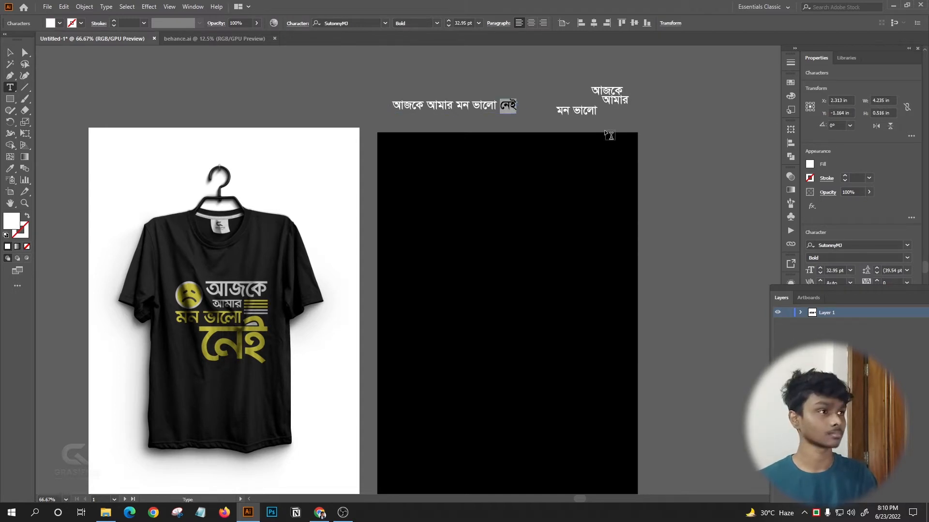
left_click(605, 121)
type("নেই")
- Move the four separate text objects from above the artboard onto the first black artboard
left_click(10, 52)
left_click(323, 135)
left_click_drag(613, 107, 373, 186)
scroll(543, 85, "left", 1)
scroll(602, 116, "down", 1)
key("ctrl+z")
scroll(538, 108, "up", 1)
left_click(539, 107)
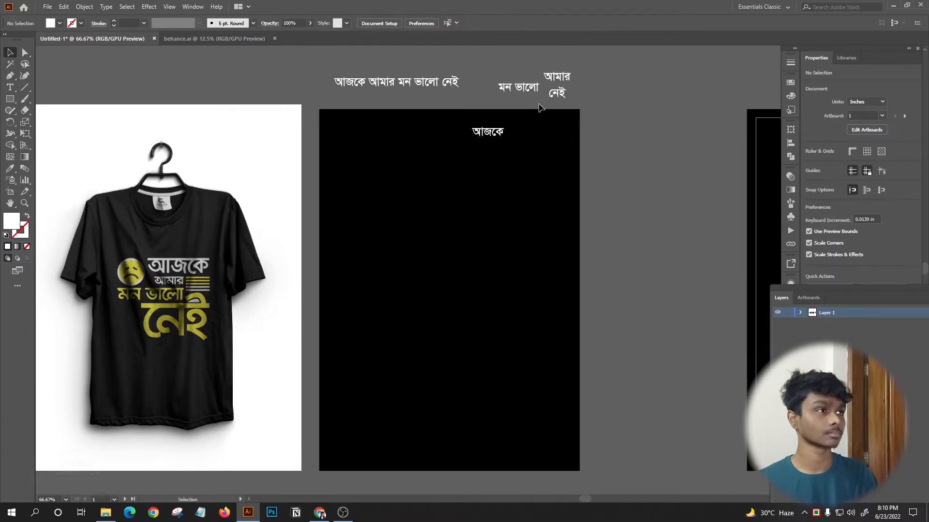
left_click_drag(531, 154, 515, 153)
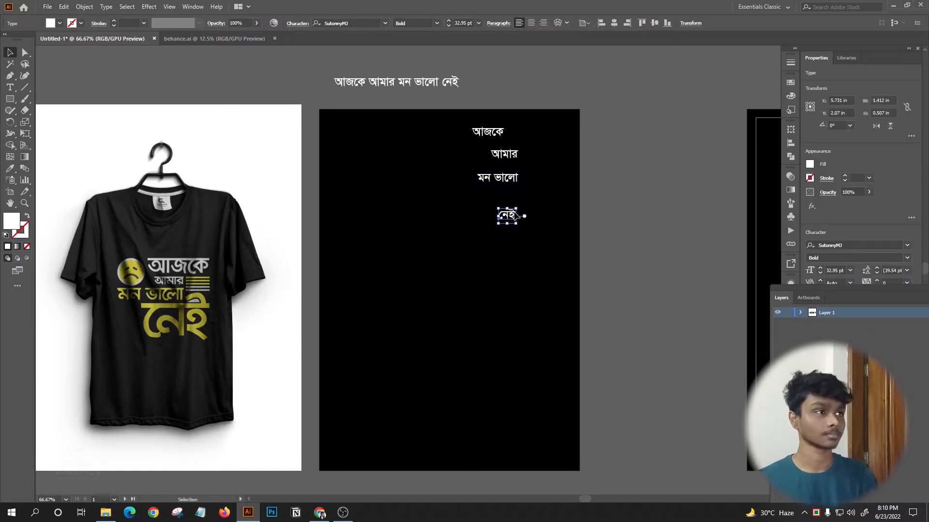
left_click(534, 196)
- Stack "আজকে", "আমার", "মন ভালো" and "নেই" in reading order near the upper middle of the black artboard
scroll(527, 160, "left", 2)
scroll(503, 150, "up", 1)
scroll(481, 95, "down", 1)
scroll(498, 99, "right", 1)
left_click_drag(519, 110, 473, 148)
left_click_drag(513, 127, 430, 182)
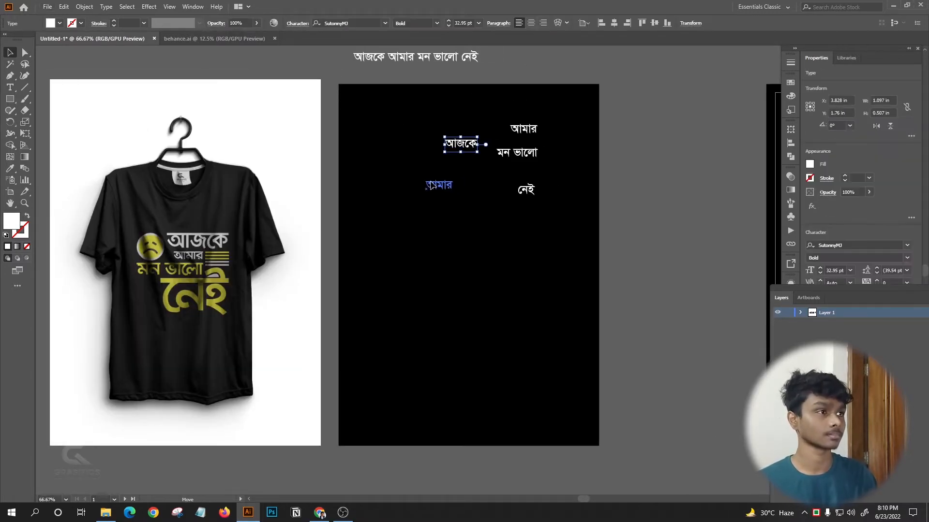
left_click_drag(473, 218, 469, 219)
scroll(436, 116, "up", 1)
scroll(454, 114, "down", 2)
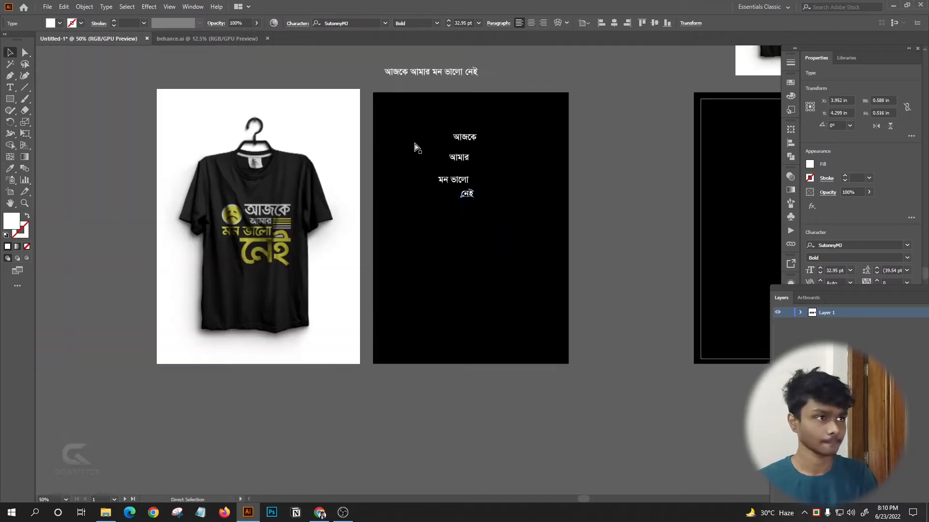
- Enlarge "আজকে" to about 48 pt and centre "আমার" beneath it on the black artboard
scroll(479, 135, "up", 2)
scroll(467, 135, "down", 1)
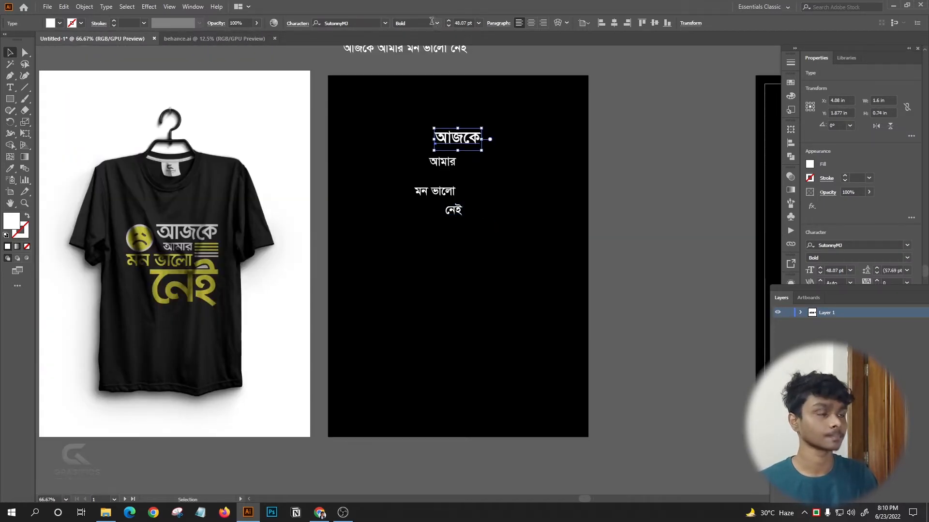
left_click(450, 97)
scroll(456, 145, "down", 3)
scroll(456, 145, "left", 1)
scroll(454, 148, "right", 1)
scroll(449, 158, "up", 1)
left_click_drag(461, 138, 464, 144)
left_click(476, 117)
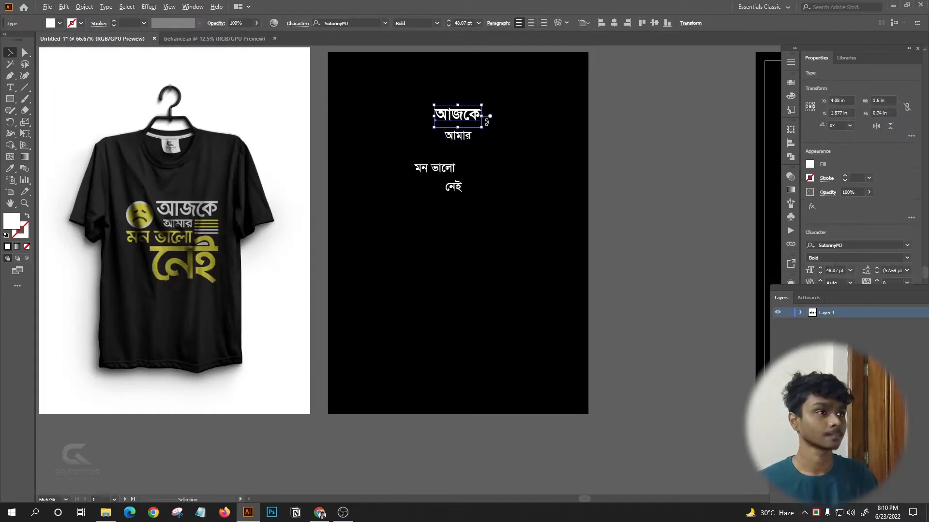
- Nudge "আমার" up so it sits closer beneath "আজকে"
scroll(484, 120, "up", 3)
left_click(428, 168)
scroll(427, 172, "down", 1)
left_click_drag(427, 172, 427, 161)
scroll(431, 165, "down", 1)
scroll(428, 157, "up", 3)
scroll(420, 162, "down", 4)
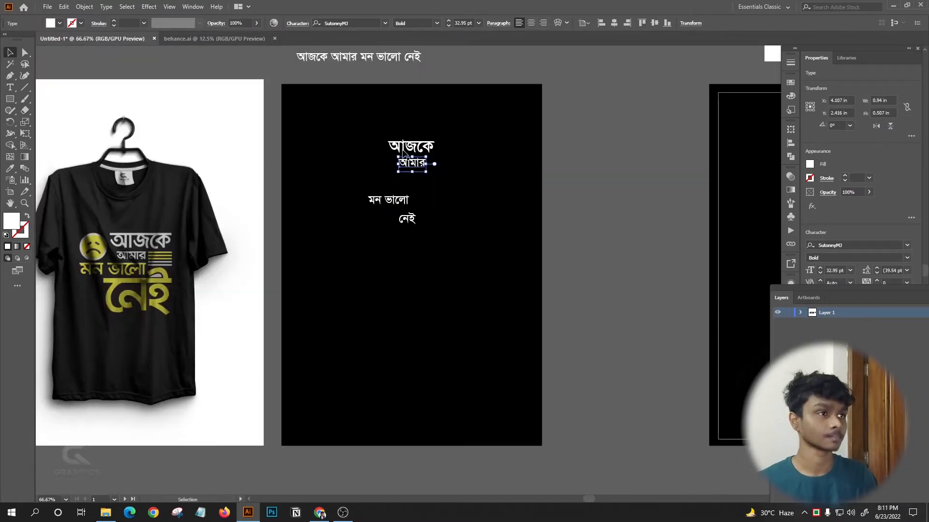
- Undo the accidental shift of the black artboard background and lock the background in place
left_click_drag(530, 89, 596, 207)
key("ctrl+z")
key("ctrl+2")
- Scale the four words up together, bringing "আমার" to about 70 pt, and reposition them within the black artboard
left_click_drag(273, 111, 604, 386)
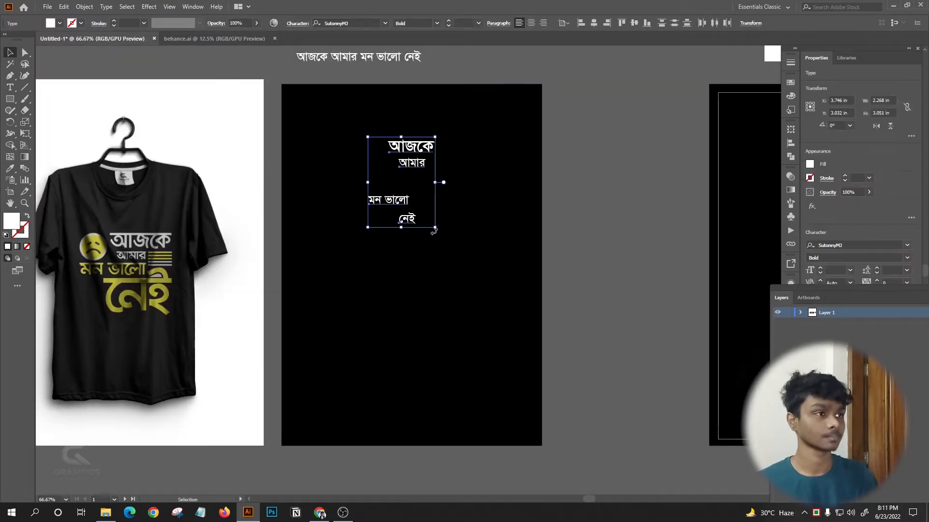
left_click_drag(434, 226, 512, 330)
left_click_drag(470, 156, 436, 193)
left_click(520, 184)
scroll(519, 184, "up", 2)
scroll(502, 236, "down", 2)
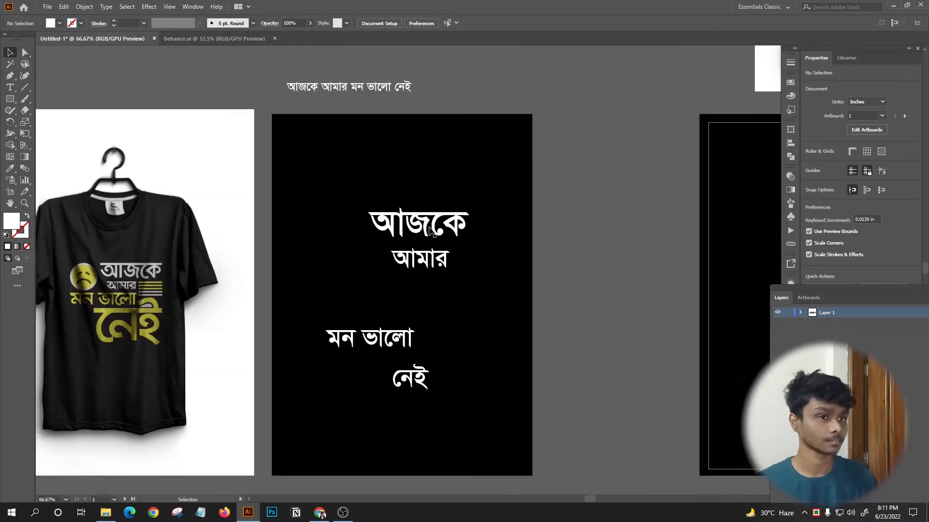
- Move "আমার" up tight beneath "আজকে" and make it slightly smaller
scroll(477, 253, "up", 2)
scroll(476, 253, "down", 2)
left_click(422, 263)
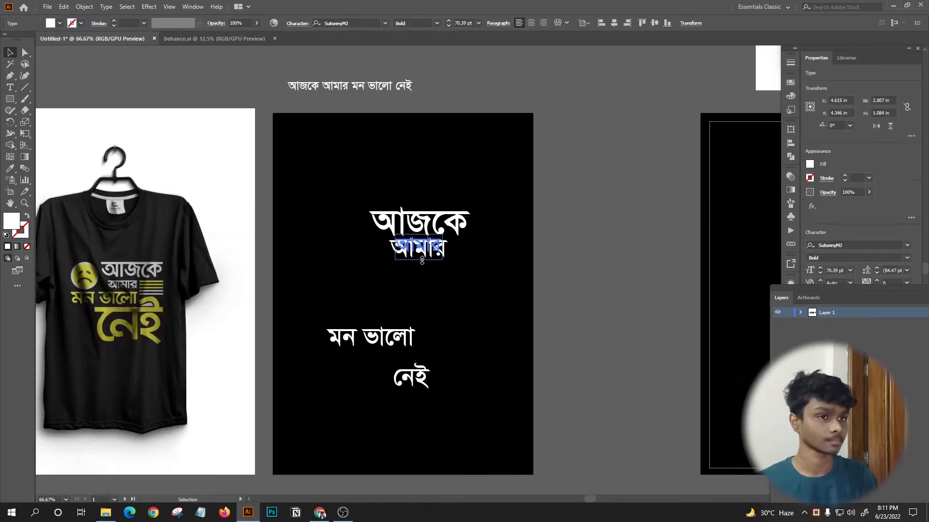
left_click_drag(421, 261, 421, 260)
left_click(497, 251)
- Place "মন ভালো" just below and left of "আমার", slightly reduced in size
scroll(496, 251, "up", 2)
scroll(474, 242, "down", 2)
scroll(435, 241, "left", 2)
left_click_drag(395, 335, 399, 262)
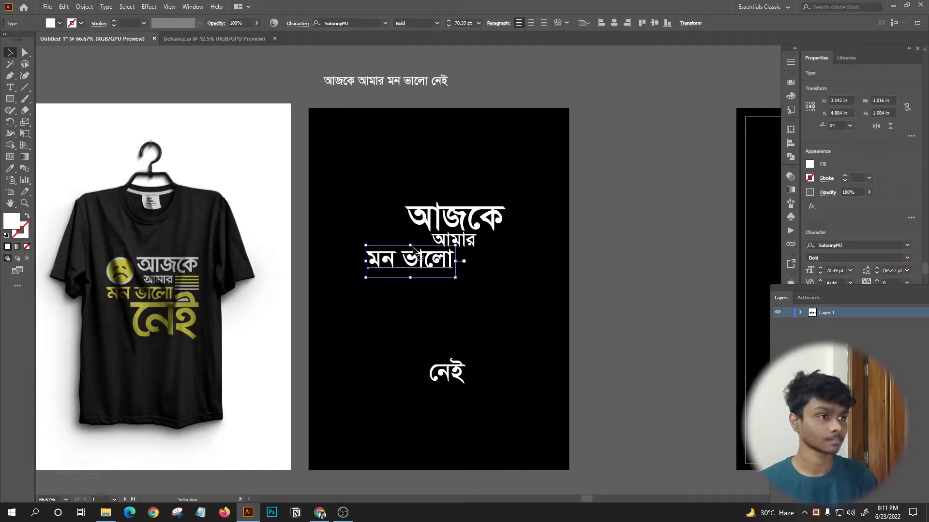
left_click(490, 365)
- Bring "নেই" up beneath "মন ভালো" and enlarge it to about 137 pt as the dominant word
left_click_drag(445, 375, 452, 281)
left_click_drag(473, 296, 513, 327)
left_click(517, 309)
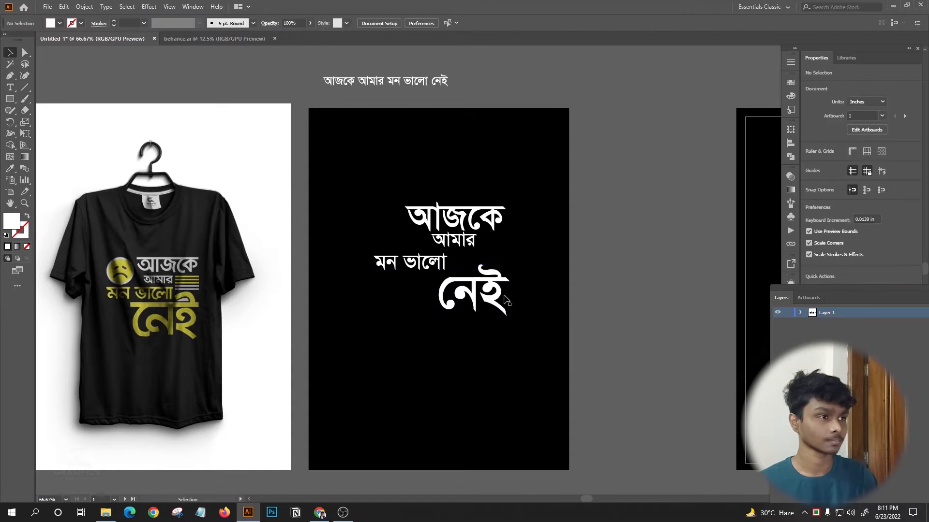
left_click_drag(501, 282, 502, 283)
scroll(491, 271, "right", 2)
- Change the font of all four words to Shorif Jonota Bijoy 2003
left_click(464, 239)
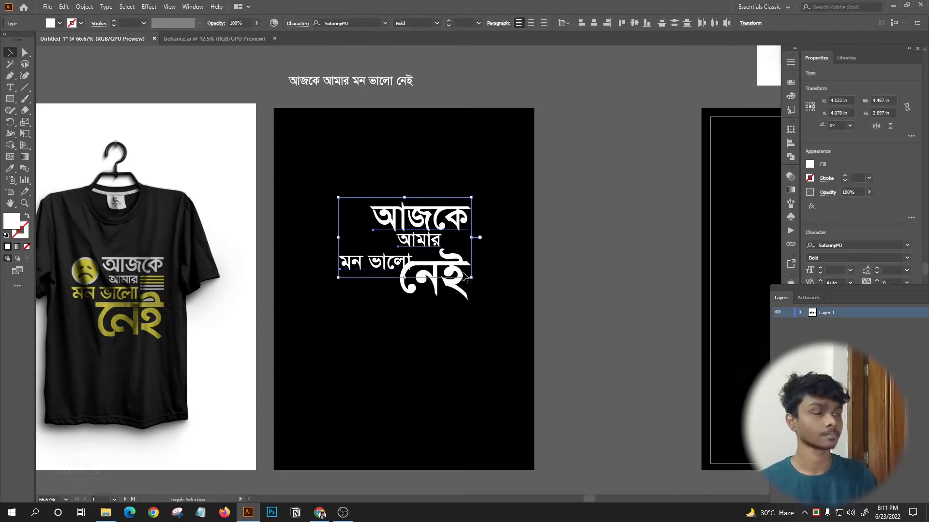
left_click(464, 275, "shift")
scroll(348, 158, "left", 4)
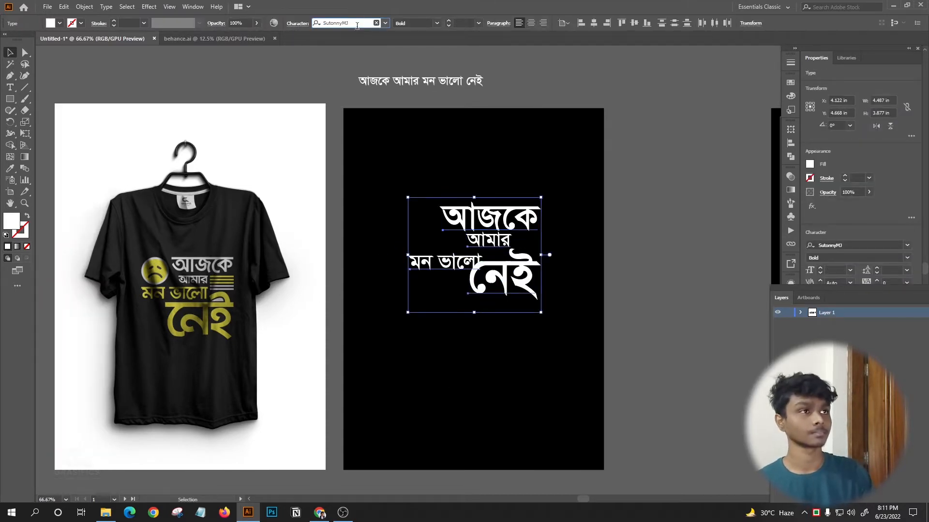
scroll(605, 118, "left", 6)
left_click(385, 22)
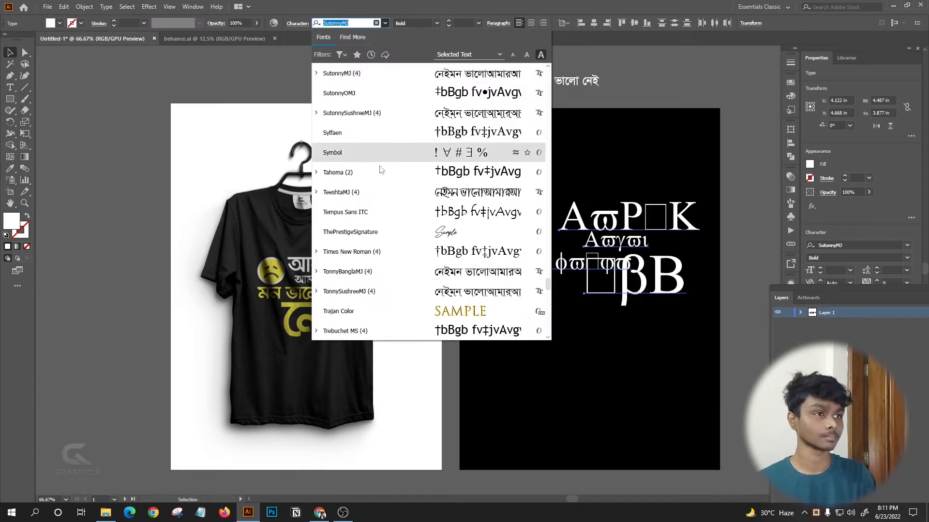
scroll(392, 221, "down", 8)
scroll(392, 225, "down", 3)
scroll(435, 241, "up", 15)
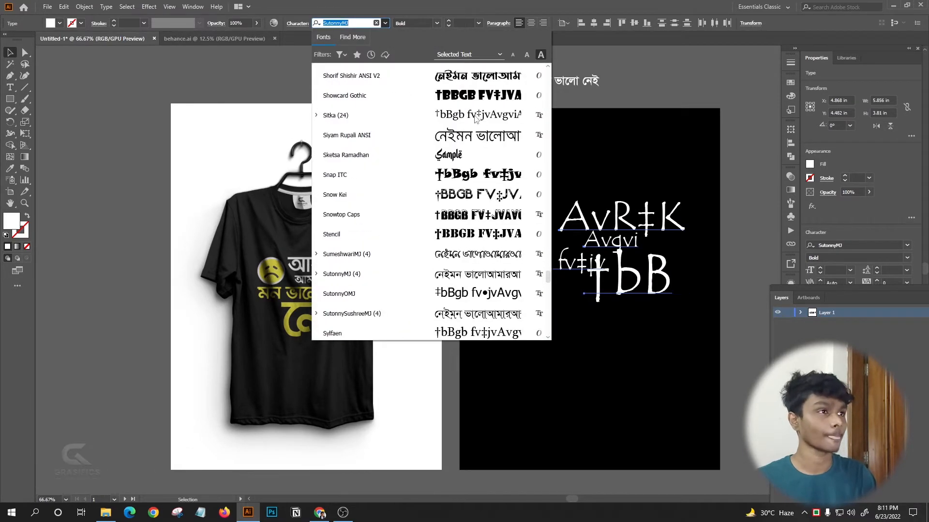
left_click(459, 219)
left_click(280, 142)
scroll(326, 179, "right", 7)
scroll(373, 218, "down", 3)
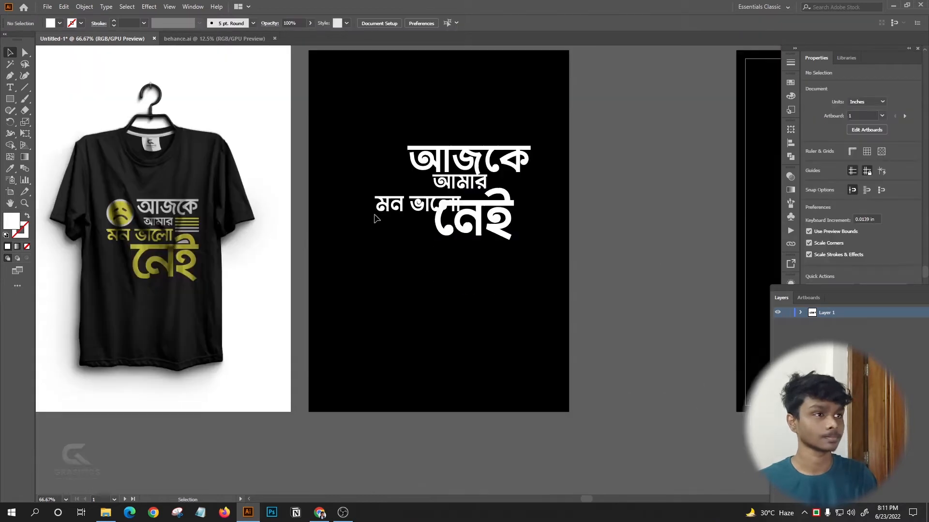
- Move "নেই" down slightly to reduce its overlap with "মন ভালো"
scroll(484, 181, "down", 1)
scroll(464, 192, "up", 1)
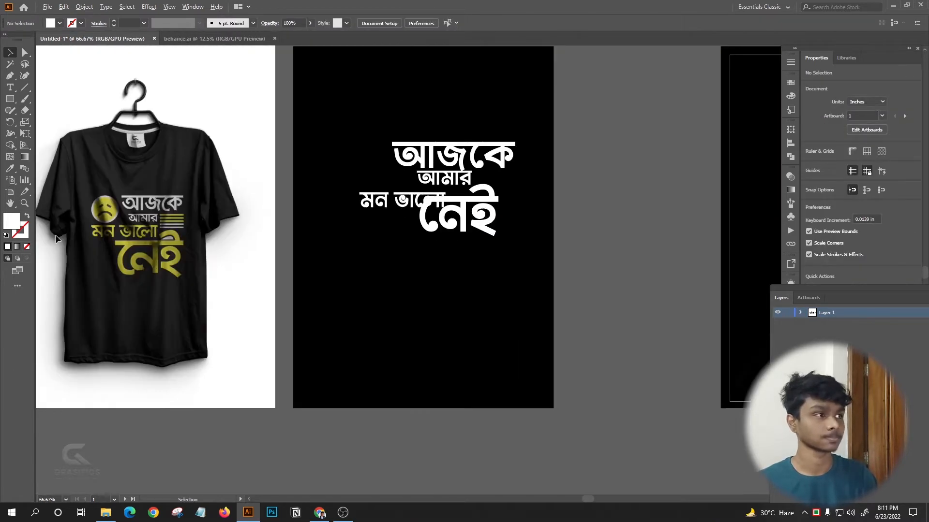
scroll(93, 232, "up", 1)
scroll(96, 234, "down", 1)
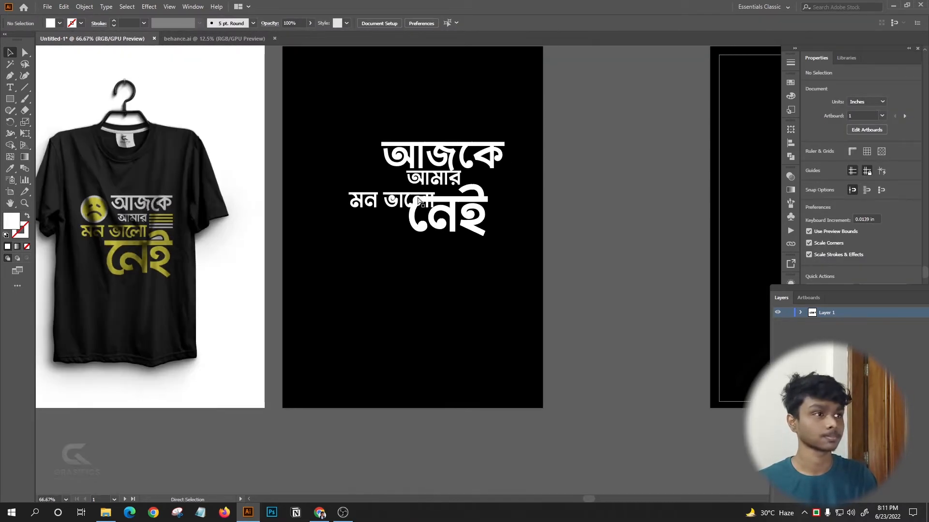
scroll(380, 183, "up", 1)
scroll(504, 215, "down", 1)
left_click_drag(504, 213, 504, 222)
scroll(504, 208, "up", 1)
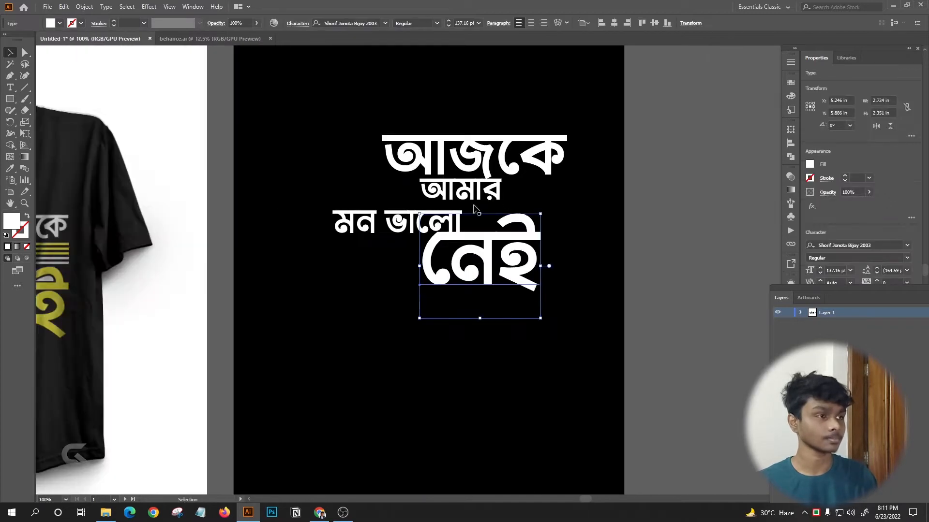
- Convert the four text objects to outlines
right_click(473, 250)
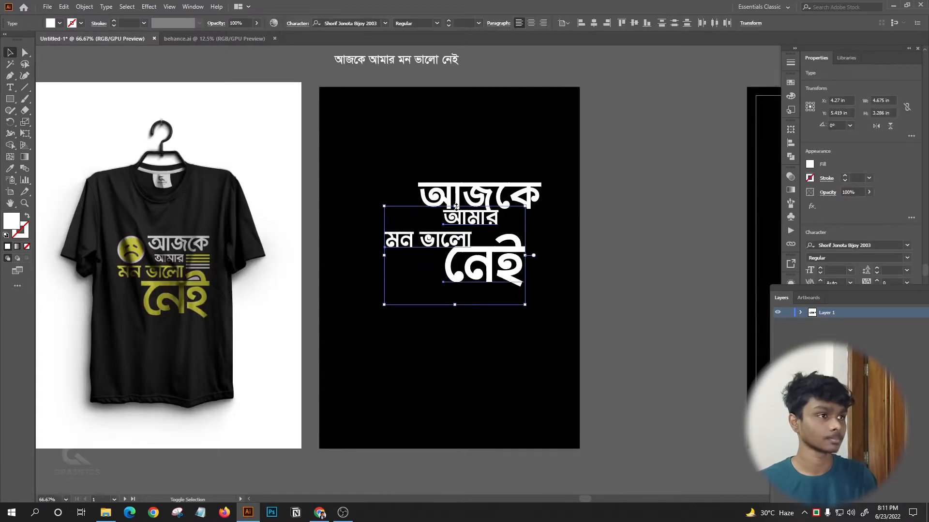
right_click(460, 200)
left_click(496, 265)
scroll(422, 197, "up", 2)
scroll(423, 197, "down", 2)
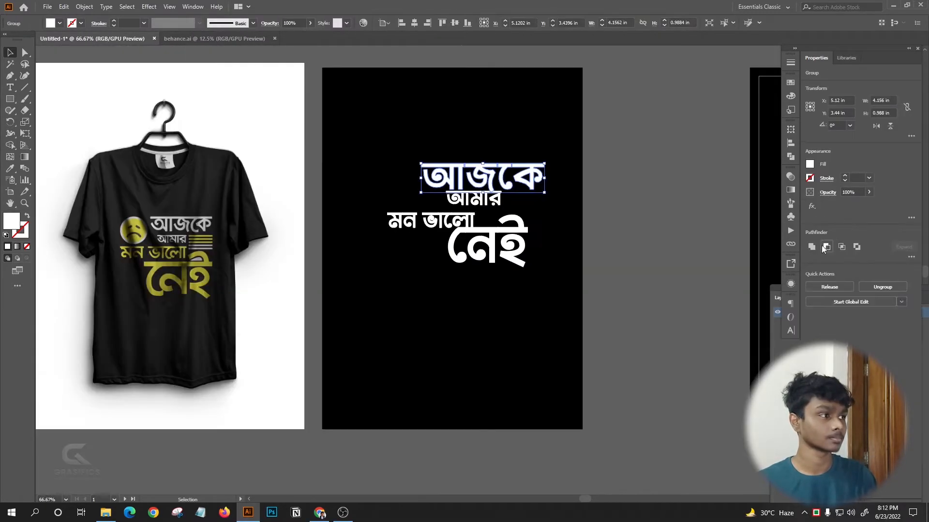
- Unite the overlapping letter outlines within each word: "আজকে", "আমার", "মন ভালো" and "নেই"
left_click(815, 248)
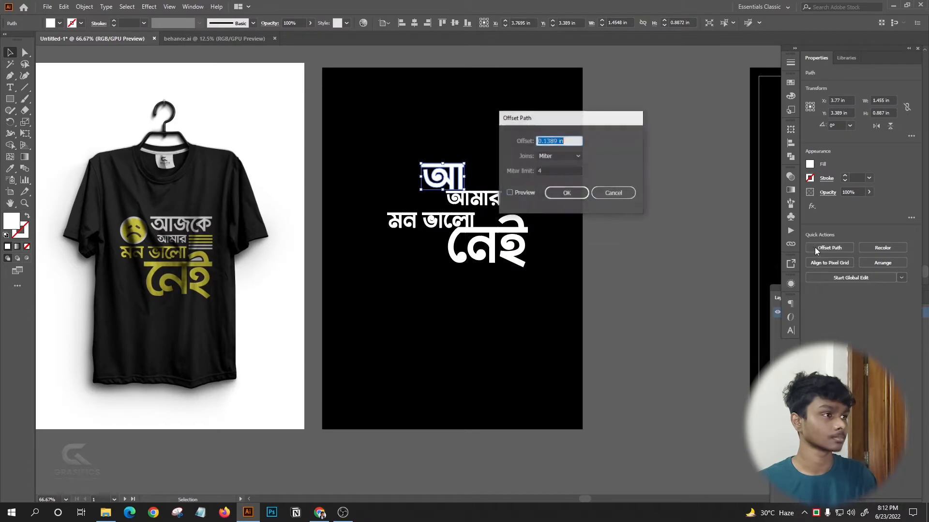
key("Return")
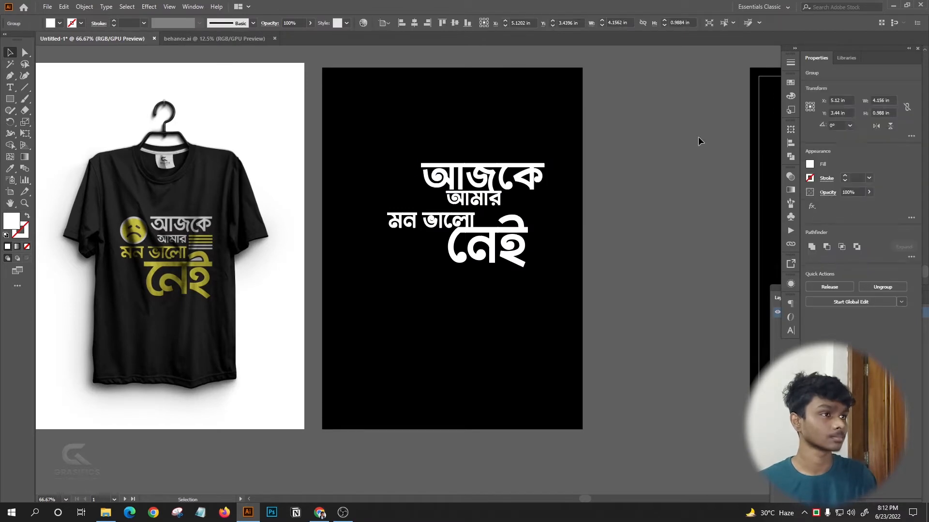
scroll(698, 136, "right", 1)
left_click(468, 178)
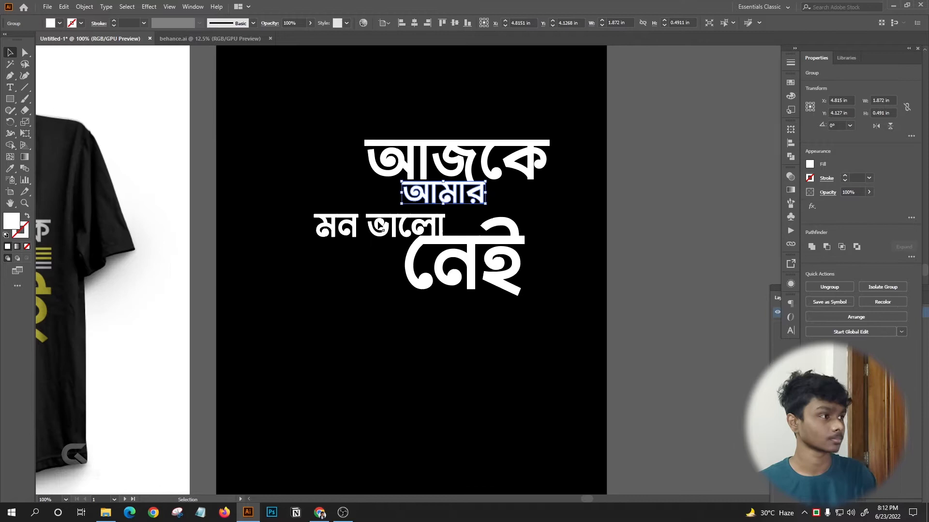
left_click(381, 228)
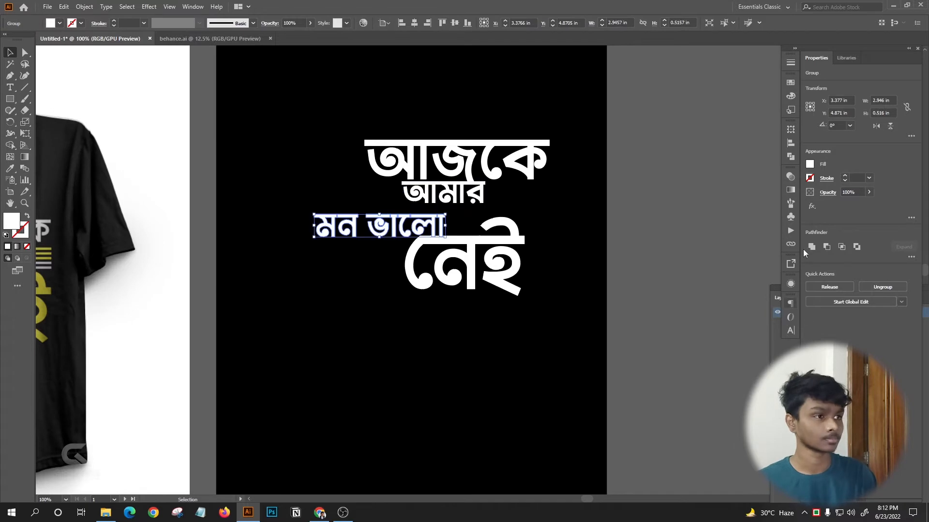
left_click(441, 264)
left_click(812, 247)
left_click(601, 193)
scroll(570, 193, "down", 1)
scroll(523, 189, "up", 1)
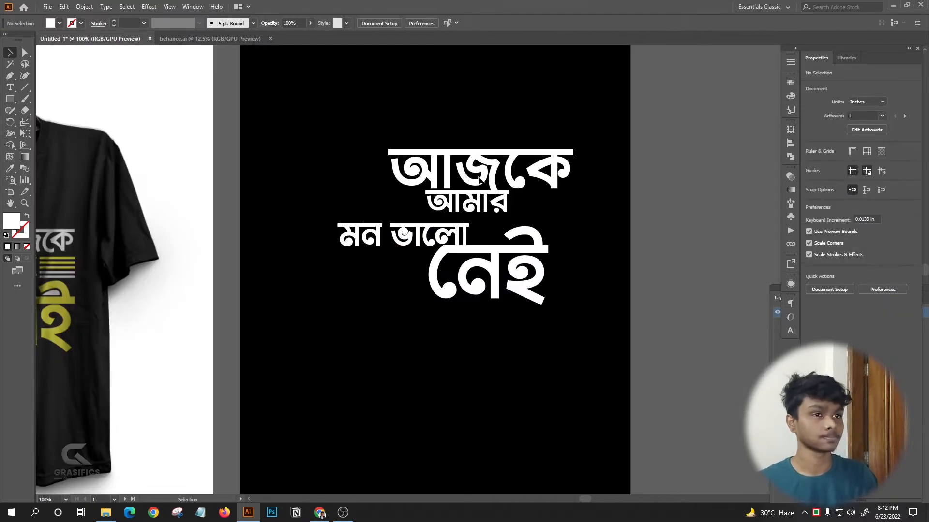
- Select the four outlined words and align them by their horizontal centres
scroll(488, 203, "down", 1)
scroll(486, 207, "left", 1)
scroll(486, 206, "up", 1)
scroll(486, 229, "down", 2)
scroll(515, 196, "up", 2)
left_click_drag(436, 153, 588, 452)
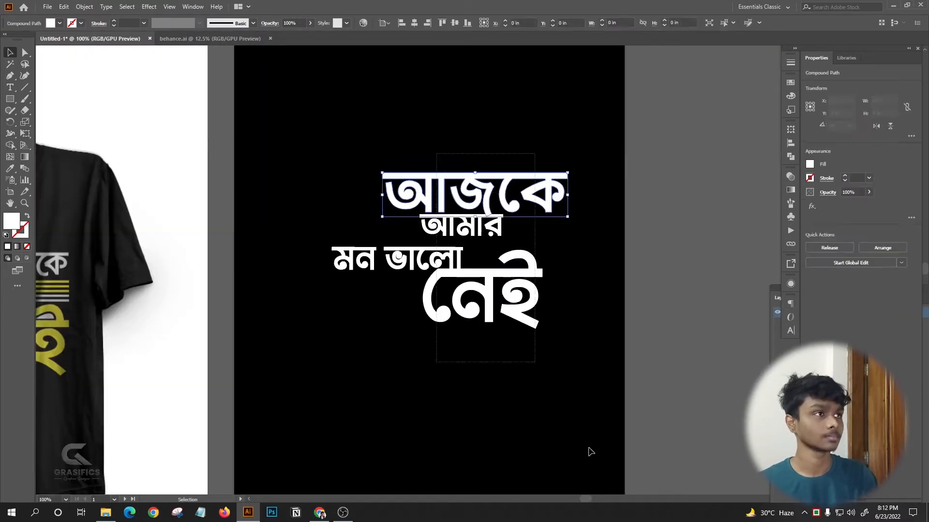
scroll(475, 234, "down", 2)
left_click(414, 23)
left_click(501, 102)
- Move "নেই" straight down to leave a clear gap below "মন ভালো"
scroll(516, 250, "right", 1)
left_click_drag(454, 262, 454, 290)
scroll(446, 227, "up", 1)
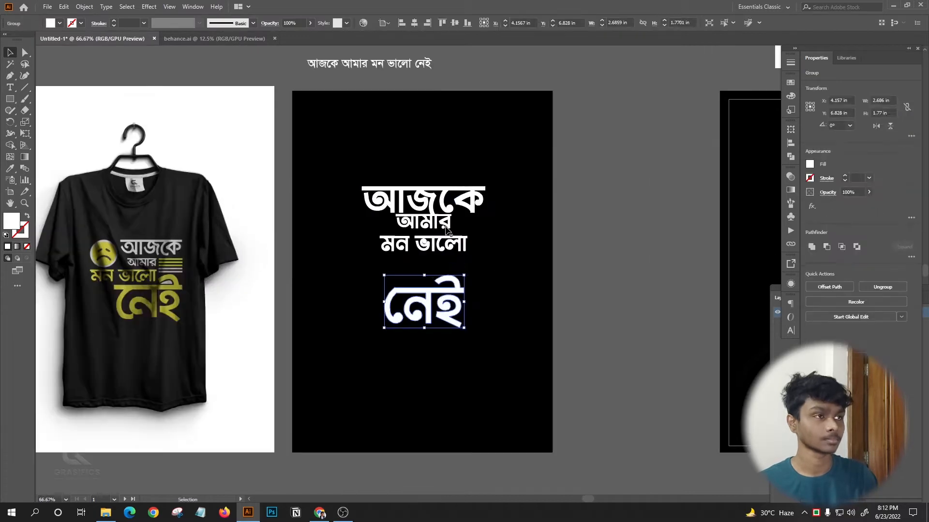
key("ctrl+t")
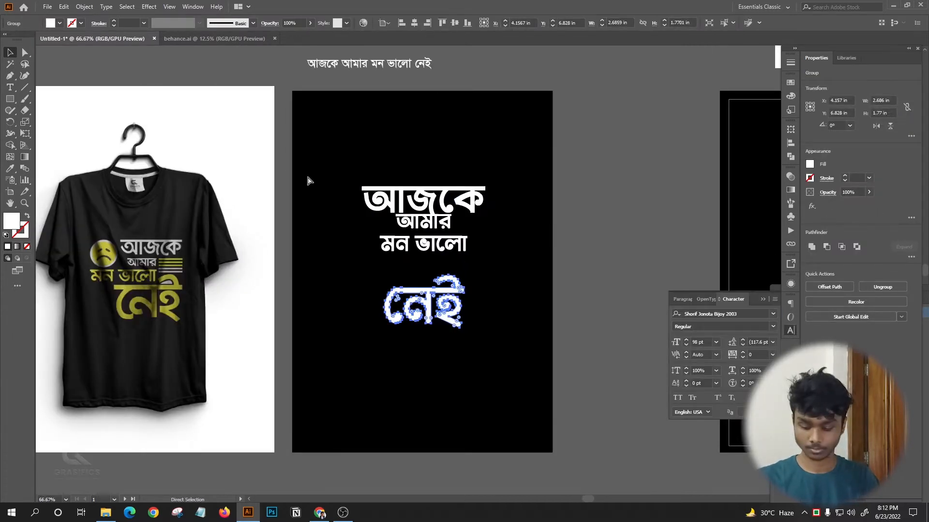
key("ctrl+t")
key("ctrl+y")
key("ctrl+y")
- Show the rulers and place vertical guides at the left and right edges of "আজকে"
key("ctrl+r")
scroll(301, 110, "up", 1)
scroll(305, 116, "up", 1)
scroll(312, 119, "down", 1)
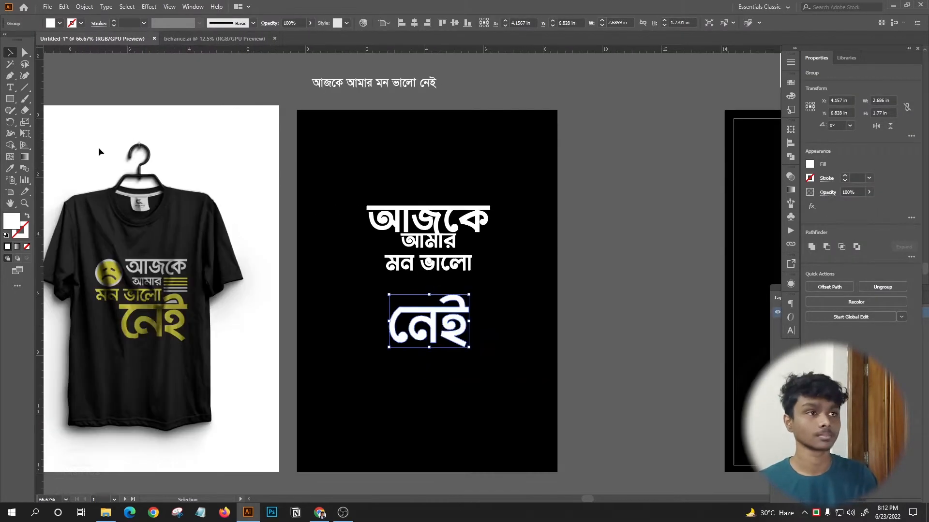
scroll(451, 210, "up", 2)
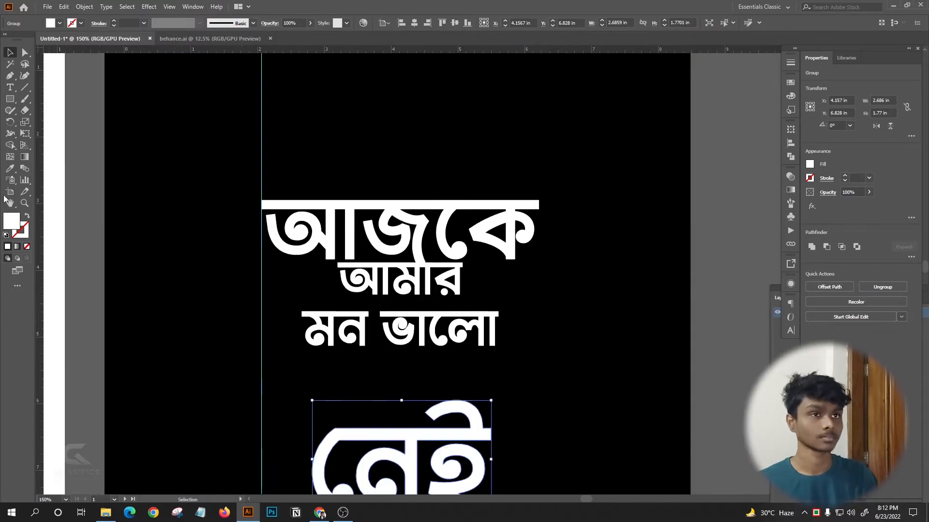
left_click(718, 188)
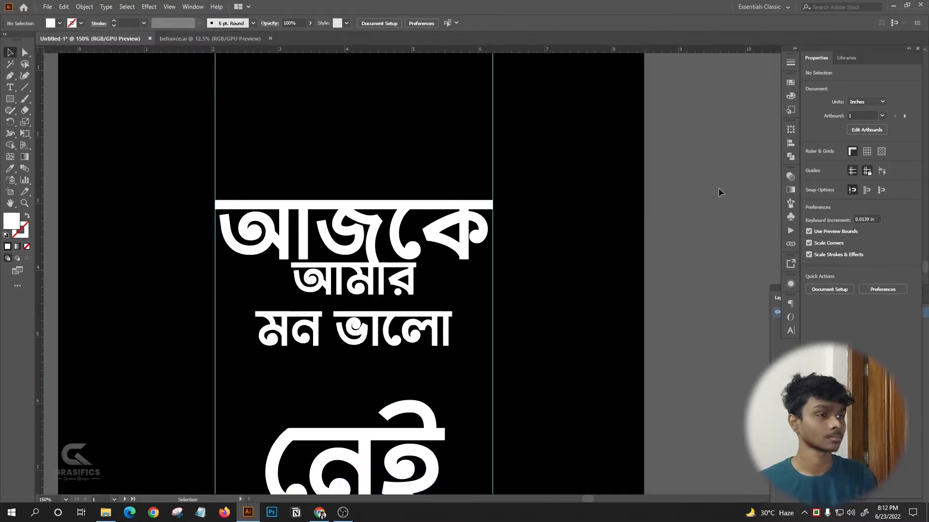
scroll(467, 178, "down", 3)
scroll(368, 200, "up", 1)
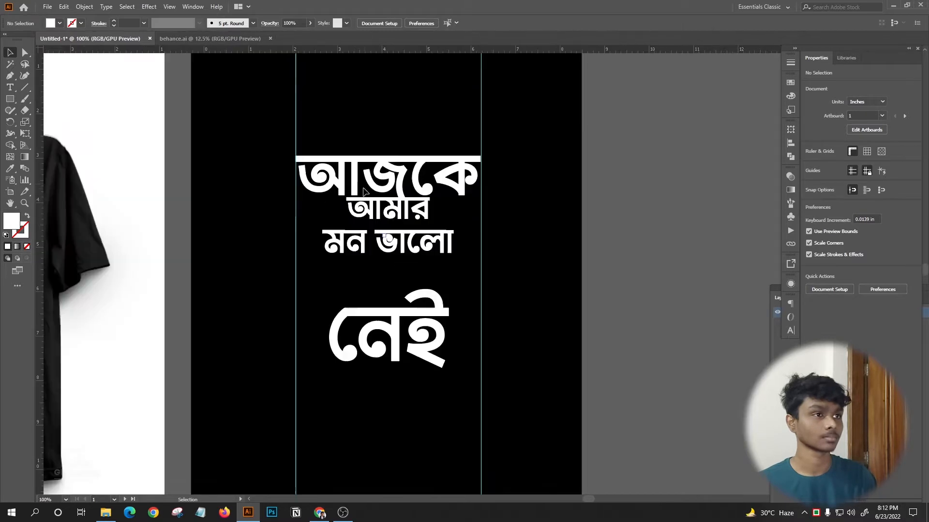
- Shrink "আজকে" to about 3.2 in wide, keeping its right edge on the right-hand guide
left_click(341, 189)
scroll(340, 189, "left", 1)
left_click(731, 172)
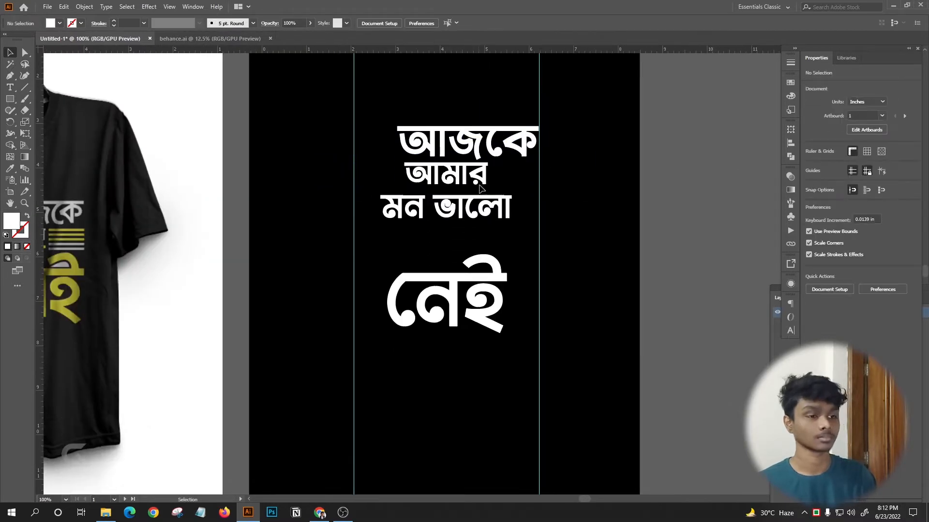
- Switch to Chrome, load the bookmarked free images site and go to a new blank tab
left_click(319, 512)
left_click(114, 40)
left_click(130, 7)
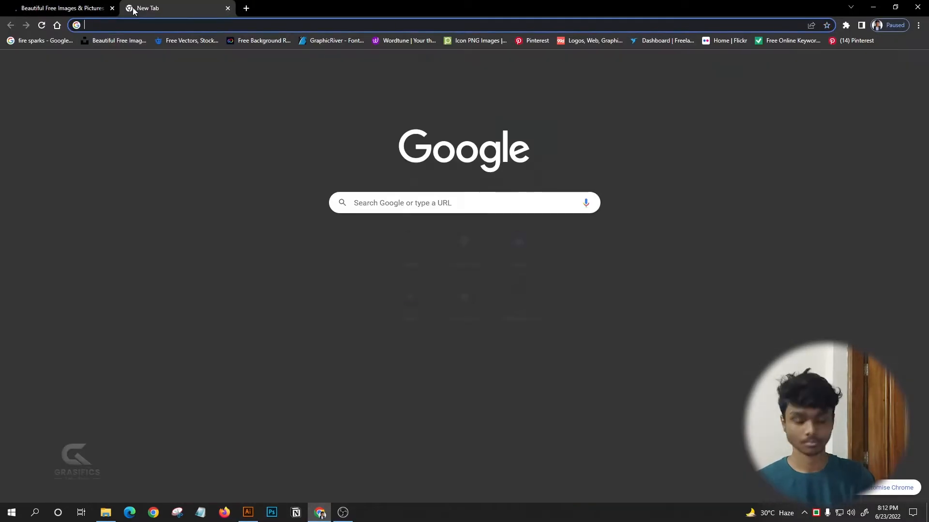
left_click(195, 25)
type("y,w nght")
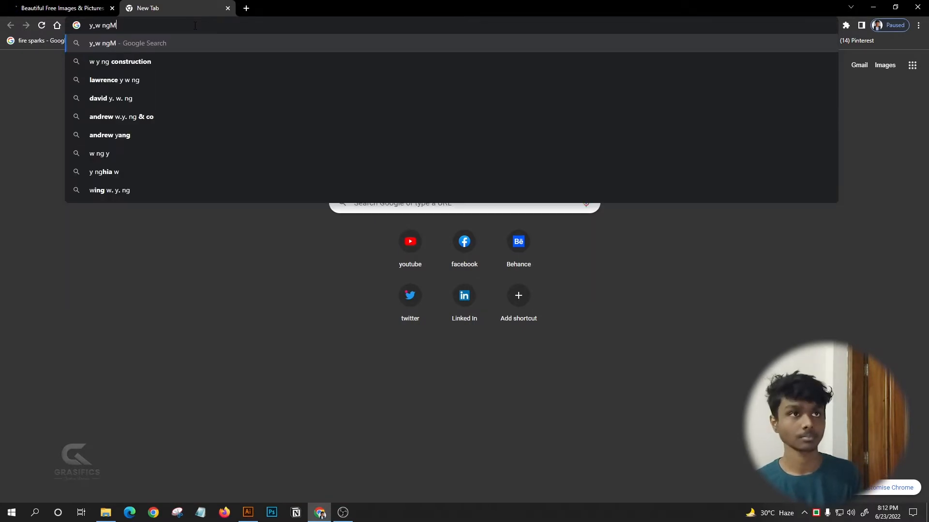
key("BackSpace")
key("BackSpace")
key("BackSpace")
key("BackSpace")
key("BackSpace")
key("BackSpace")
key("BackSpace")
key("BackSpace")
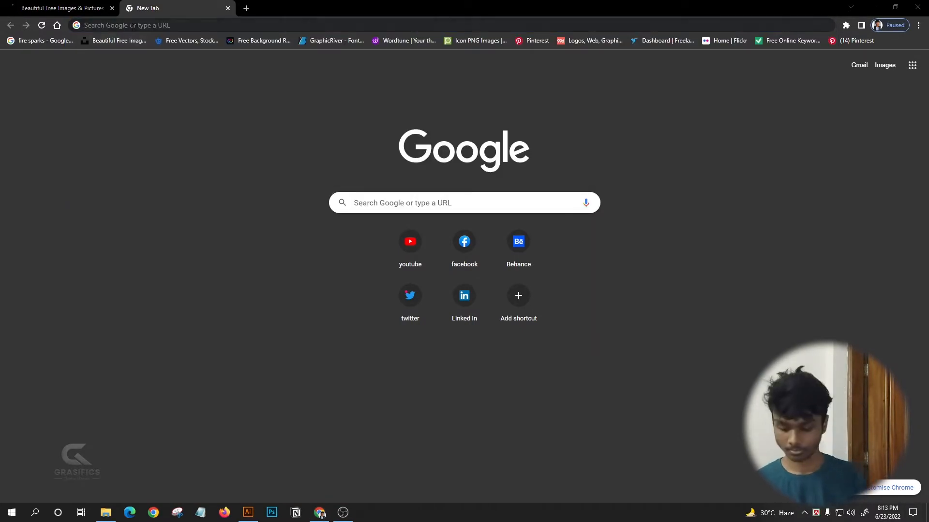
- Search Google for "sad emoji" and browse the image results
left_click(132, 28)
type("sad ")
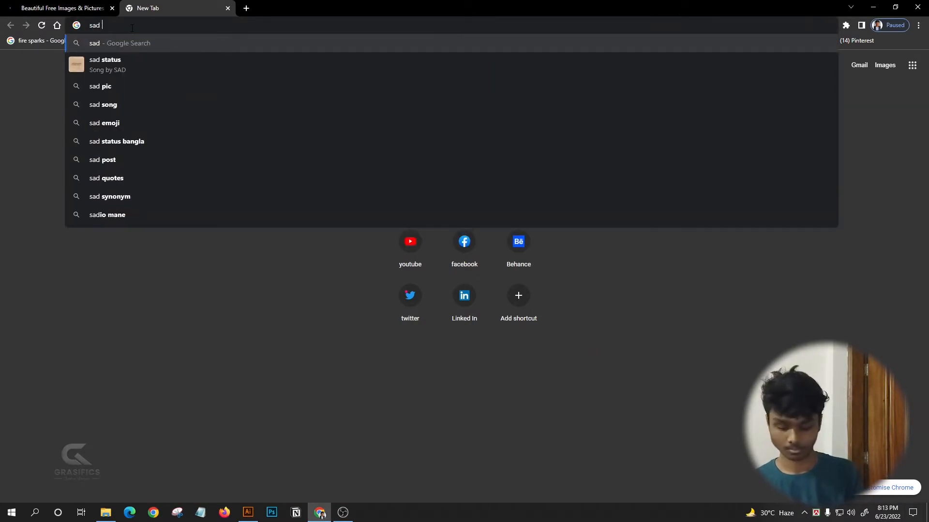
type("im")
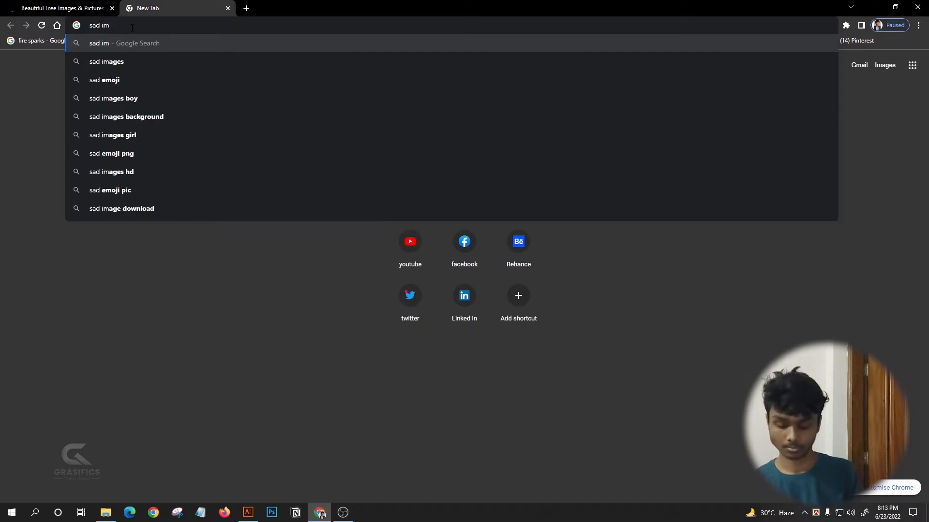
type("poji")
left_click(123, 65)
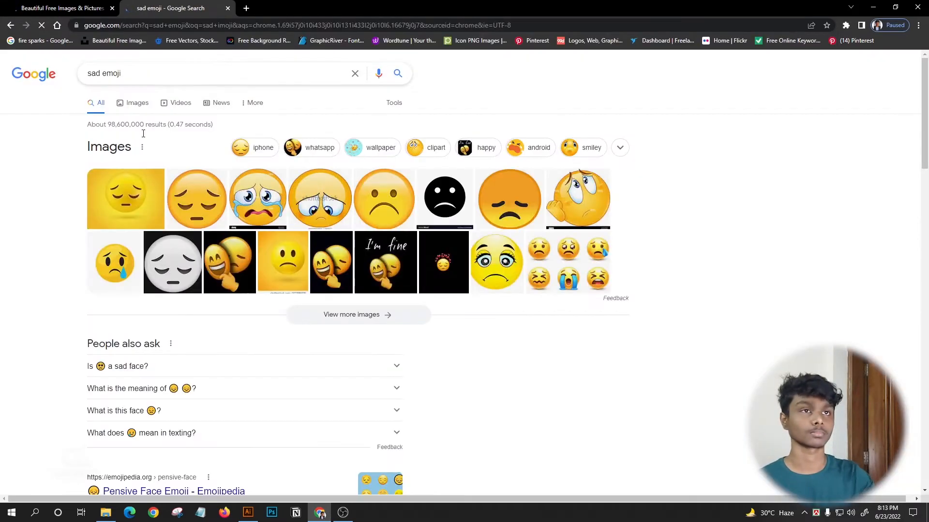
left_click(130, 110)
scroll(459, 193, "down", 10)
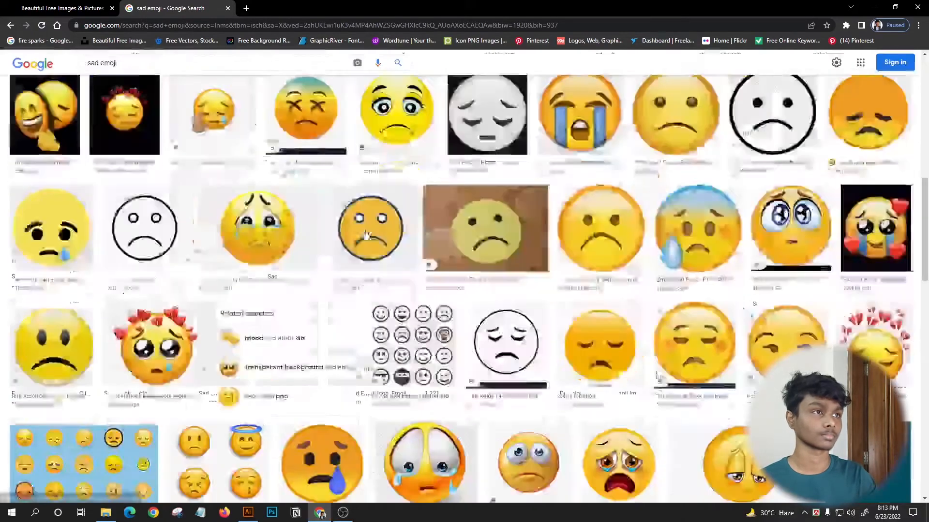
- Copy the image of the 16-face black-and-white emoji sheet and paste it into the Illustrator document
left_click(459, 192)
right_click(926, 199)
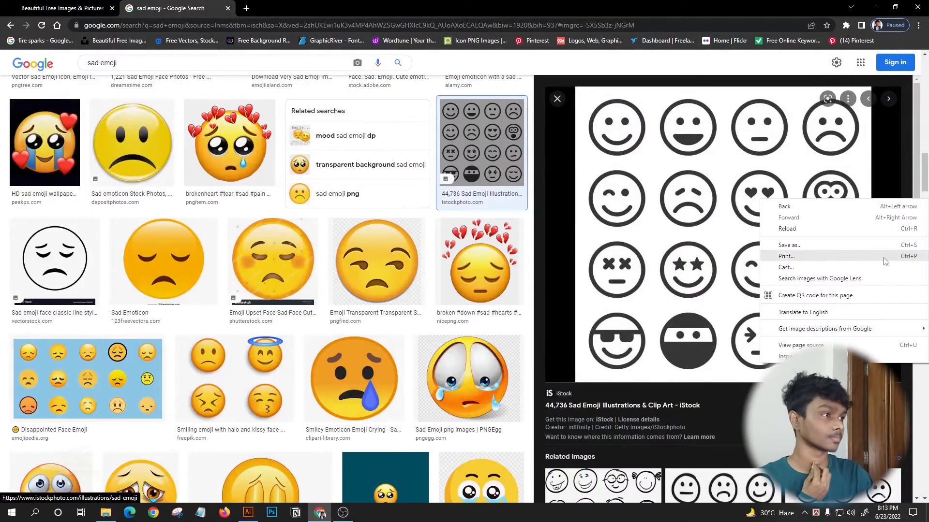
right_click(697, 179)
left_click(724, 290)
left_click(248, 512)
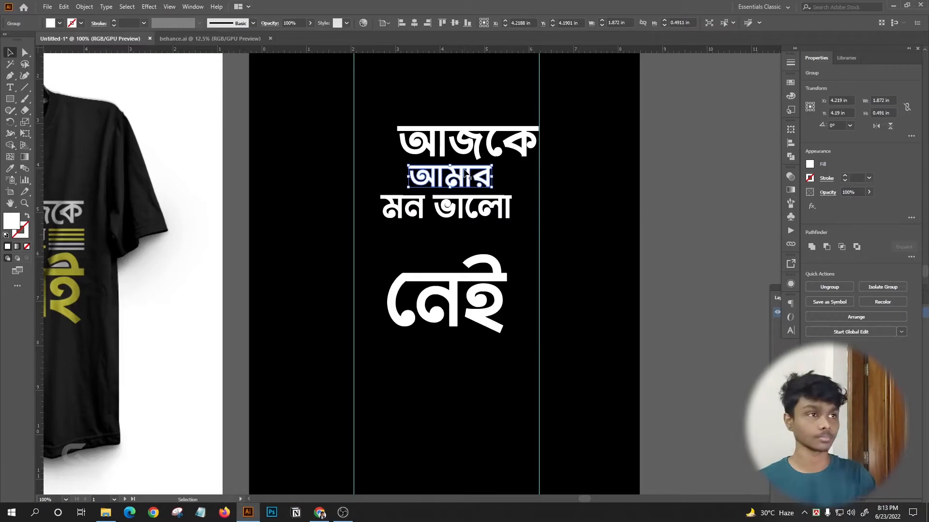
key("ctrl+v")
- Move the pasted emoji sheet to the left of the T-shirt mockup and place a copy of it below the mockup
key("ctrl+minus")
key("ctrl+minus")
key("ctrl+minus")
key("ctrl+minus")
left_click_drag(493, 175, 140, 169)
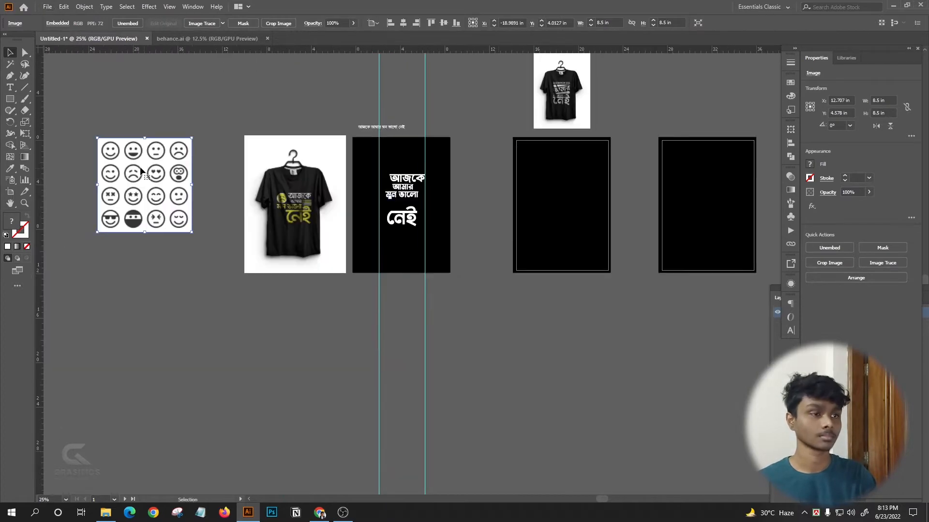
left_click_drag(321, 303, 314, 307)
- Convert the emoji sheet below the mockup to vector shapes with Image Trace, expand the result and ungroup it
key("ctrl+1")
scroll(229, 57, "down", 3)
left_click(202, 22)
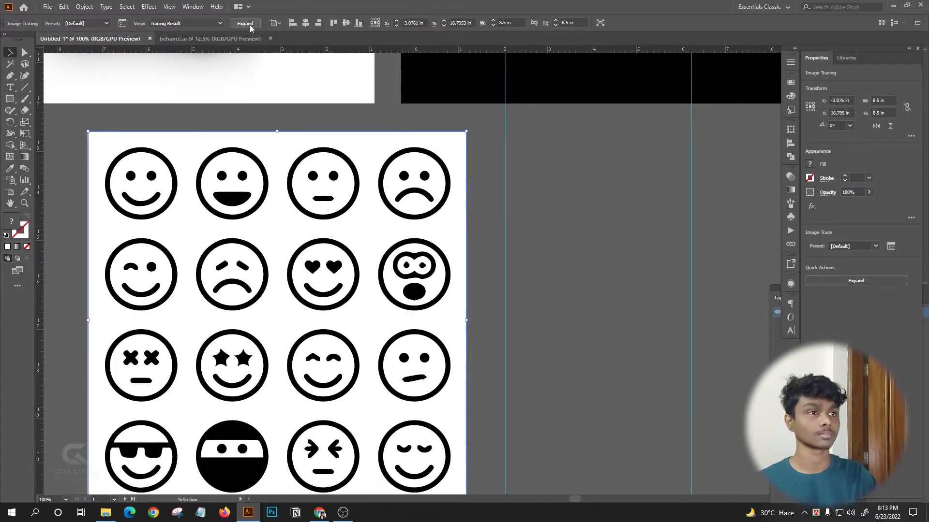
left_click(249, 23)
right_click(317, 173)
left_click(399, 255)
scroll(368, 178, "down", 1)
key("ctrl+shift+a")
- Select the sad face with slanted eyebrows in the sheet's second row, including its white face and outer ring
left_click_drag(369, 178, 383, 211)
left_click_drag(421, 121, 479, 153)
scroll(480, 153, "up", 1)
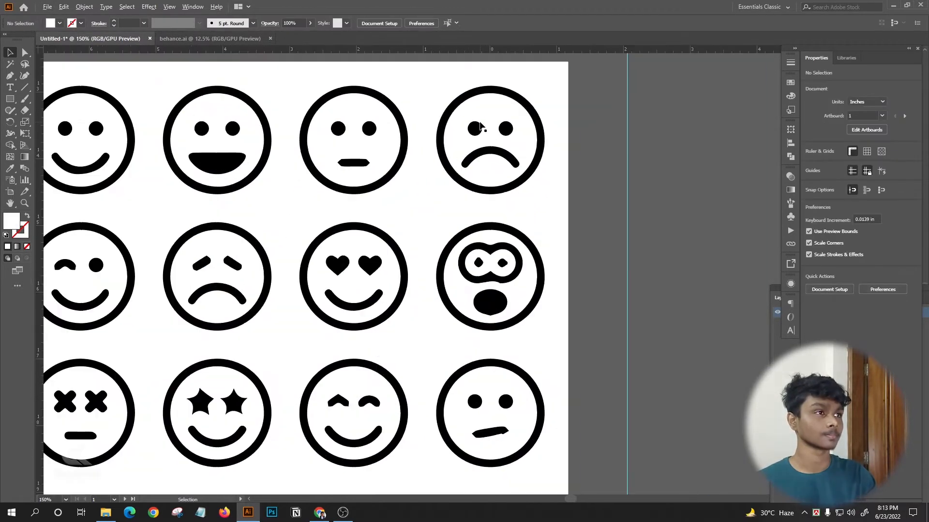
left_click(482, 129)
scroll(466, 127, "down", 2)
left_click(572, 128)
scroll(352, 164, "up", 1)
left_click(369, 197)
left_click(367, 175, "shift")
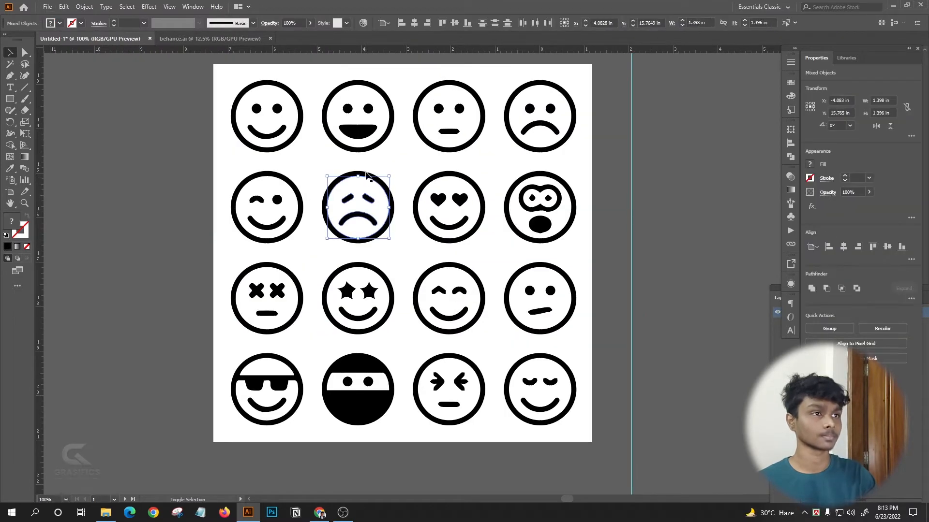
scroll(366, 181, "down", 1)
scroll(366, 181, "up", 2)
scroll(363, 176, "down", 3)
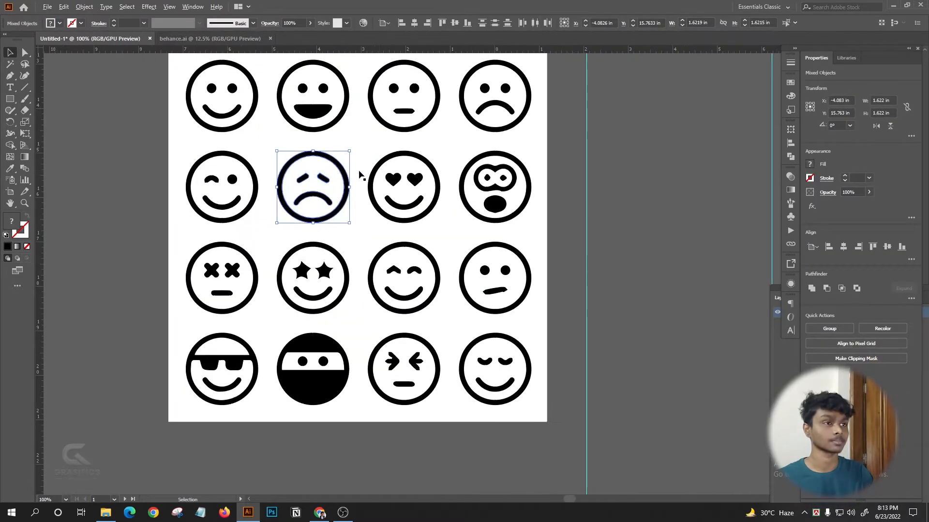
left_click_drag(308, 176, 705, 136)
left_click_drag(450, 138, 380, 186)
key("ctrl+z")
- Add the eyebrows to the sad-face selection and move the whole face off the emoji sheet to its right
scroll(252, 209, "up", 3)
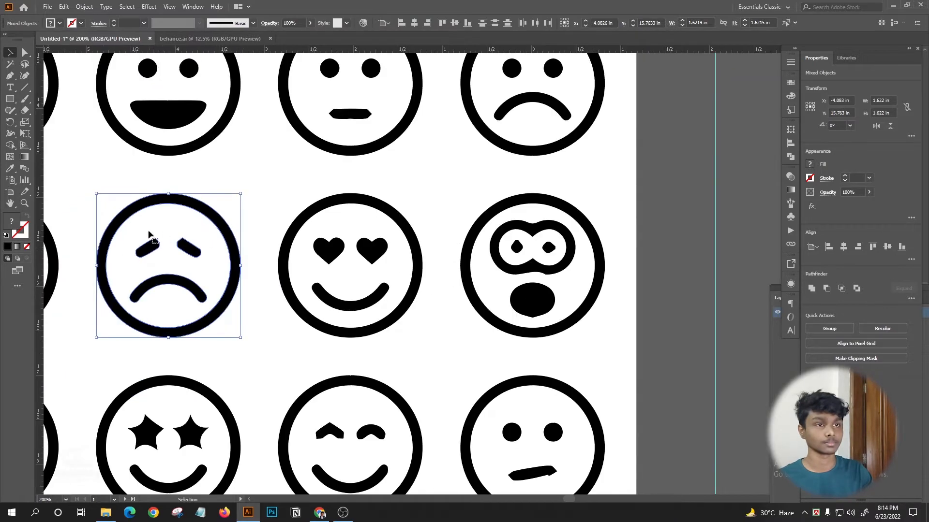
left_click(177, 247, "shift")
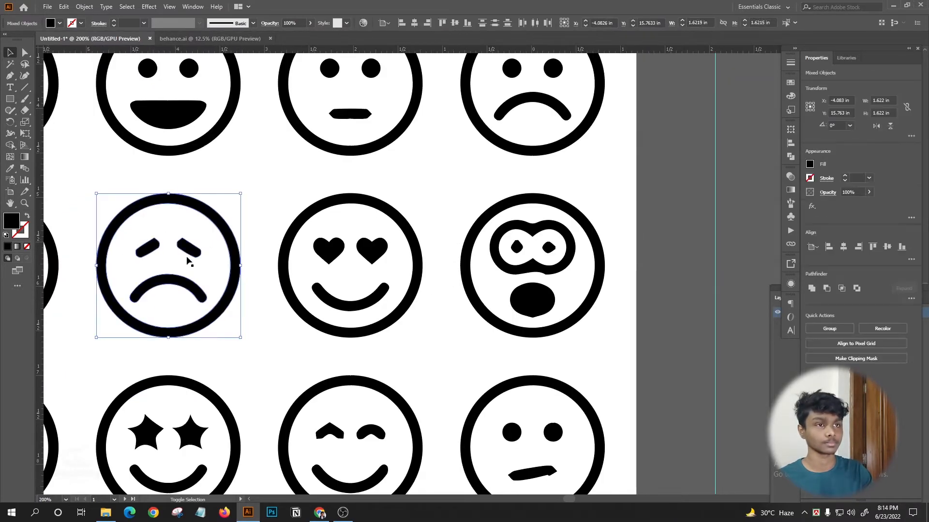
scroll(175, 224, "down", 1)
left_click_drag(178, 226, 669, 158)
- Delete the traced sheet's white background and all remaining emoji pieces except the separated sad face
scroll(425, 236, "down", 3)
left_click(449, 332)
key("Delete")
scroll(263, 228, "up", 2)
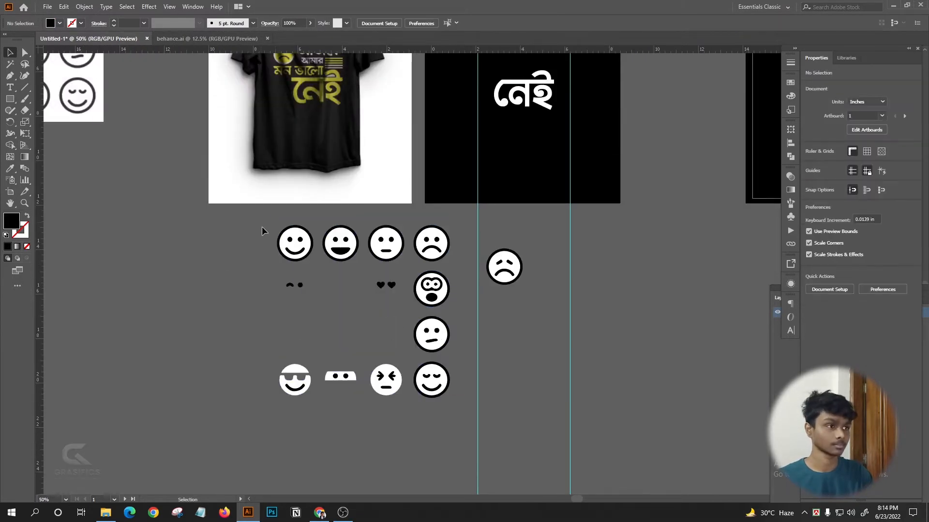
left_click_drag(262, 231, 451, 358)
key("Delete")
- Group all parts of the separated sad face
scroll(479, 352, "up", 3)
scroll(479, 353, "right", 2)
right_click(416, 436)
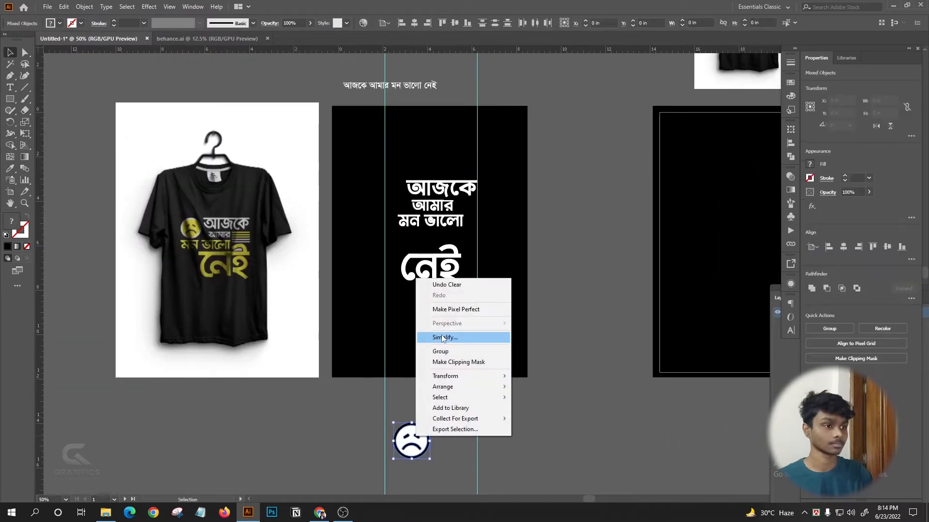
left_click(398, 420)
scroll(397, 428, "up", 1)
left_click_drag(390, 418, 418, 447)
right_click(419, 421)
scroll(432, 375, "up", 2)
- Place the sad face beside "আজকে" against the left-hand guide and scale it to about 1.14 in wide
left_click_drag(415, 451, 422, 163)
scroll(403, 102, "up", 2)
left_click(466, 161)
left_click(382, 158)
left_click_drag(411, 222, 417, 228)
scroll(414, 306, "down", 1)
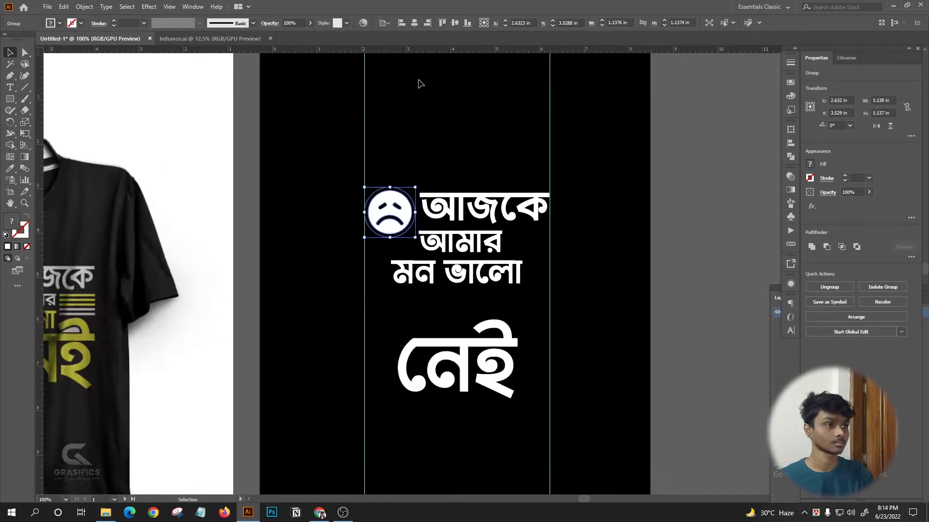
- Place a horizontal guide along the top of "আজকে" and move the sad face down until its top meets it
scroll(421, 66, "up", 2)
left_click_drag(426, 49, 481, 379)
left_click_drag(485, 326, 485, 323)
scroll(421, 210, "down", 3)
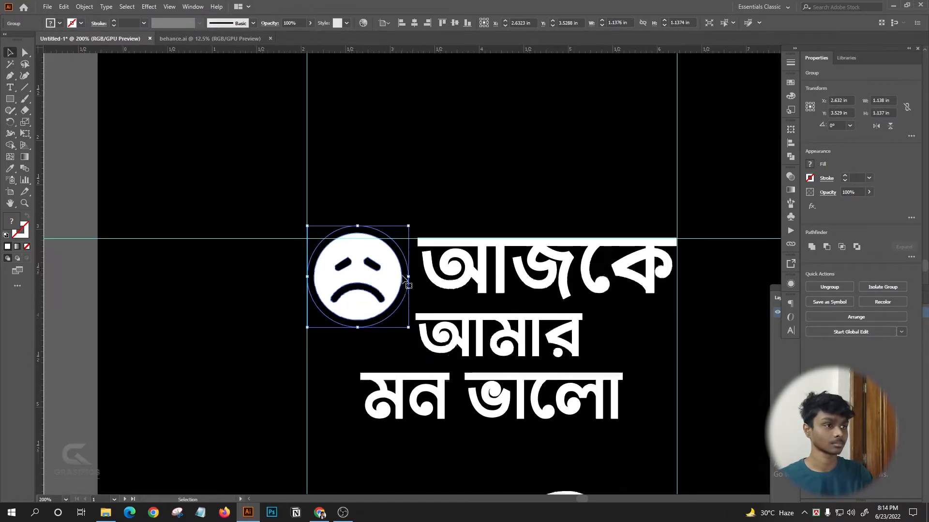
scroll(394, 252, "down", 1)
left_click_drag(388, 250, 388, 249)
scroll(396, 242, "down", 1)
left_click(412, 200)
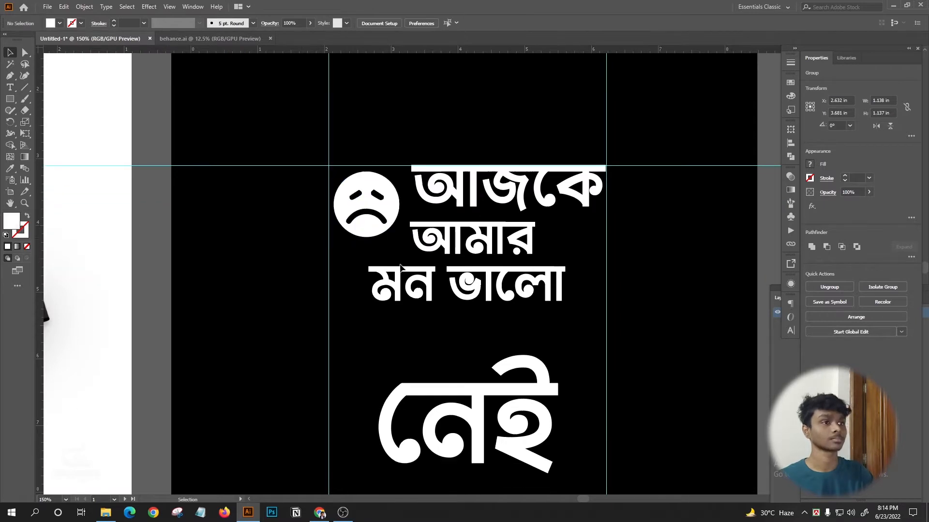
- Fill "মন ভালো" and "নেই" with yellow
scroll(415, 199, "up", 2)
scroll(321, 202, "down", 2)
right_click(324, 201)
left_click(454, 184)
scroll(453, 182, "down", 2)
left_click(438, 231)
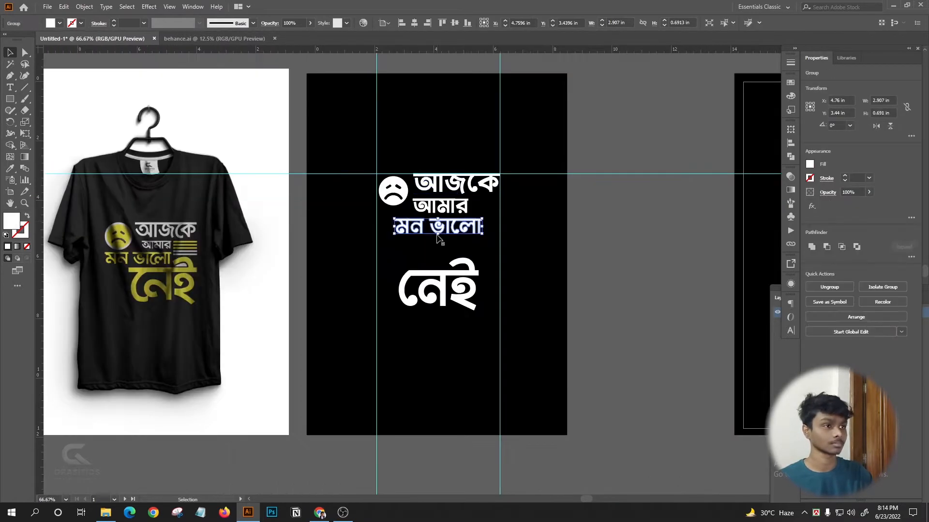
left_click(442, 278, "shift")
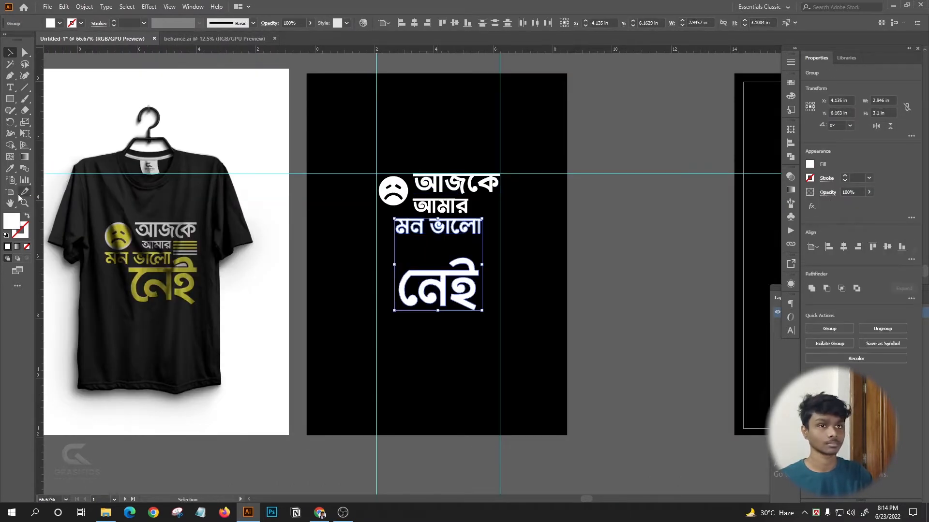
left_click(59, 23)
left_click(22, 78)
left_click(694, 201)
- Move "নেই" up and to the right so its hook overlaps the end of "মন ভালো"
scroll(462, 186, "up", 1)
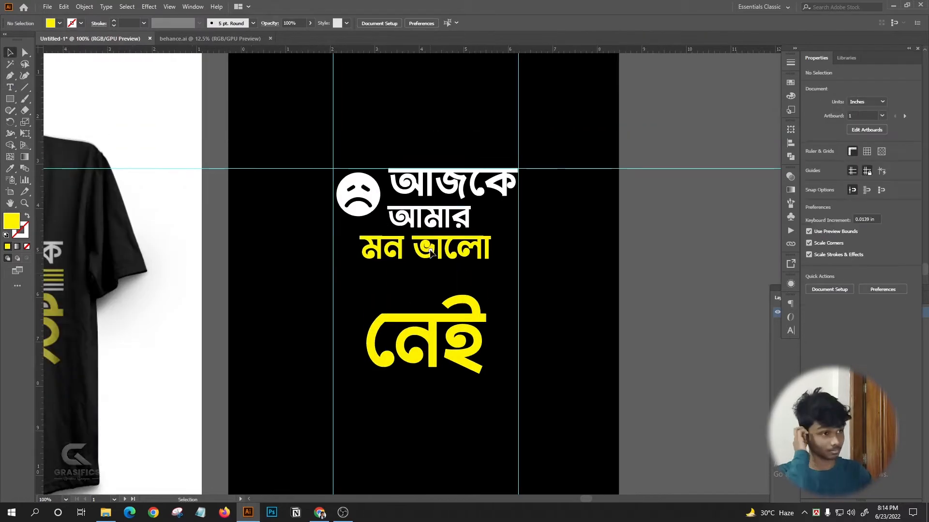
scroll(465, 271, "down", 1)
scroll(470, 288, "up", 1)
scroll(459, 170, "down", 1)
left_click(458, 169)
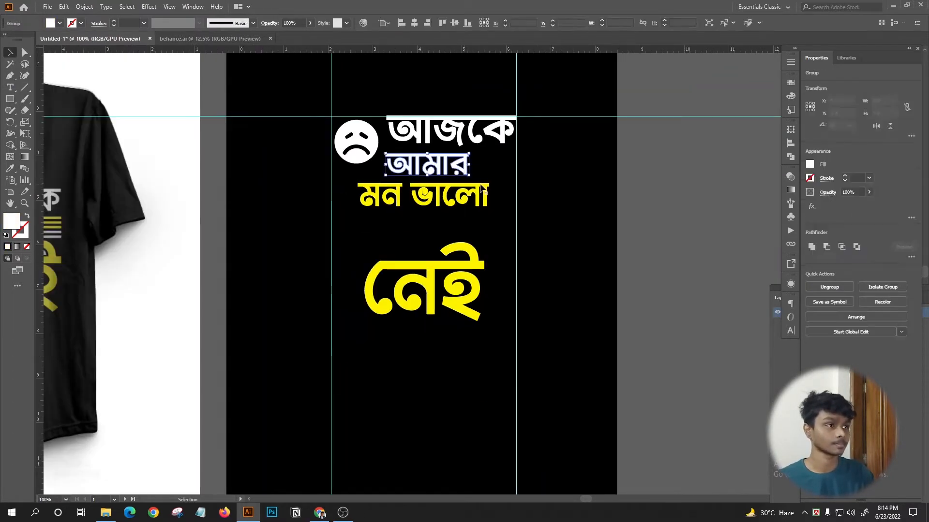
left_click(489, 173)
scroll(488, 173, "down", 2)
scroll(463, 224, "up", 1)
left_click(463, 228)
scroll(463, 227, "up", 1)
- Ungroup the sad face and colour its inner face with the yellow of the lettering
left_click(399, 123)
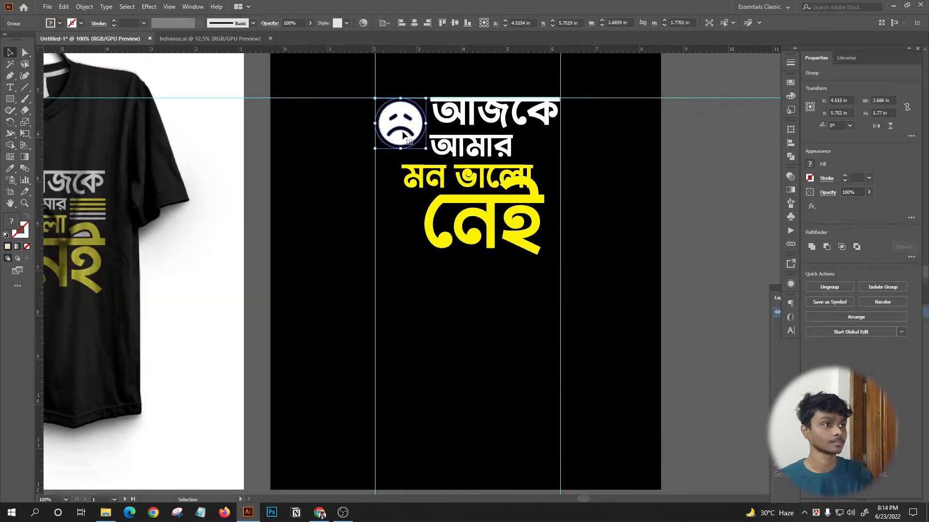
right_click(418, 101)
left_click(447, 180)
left_click(765, 166)
scroll(765, 166, "left", 1)
left_click(447, 122)
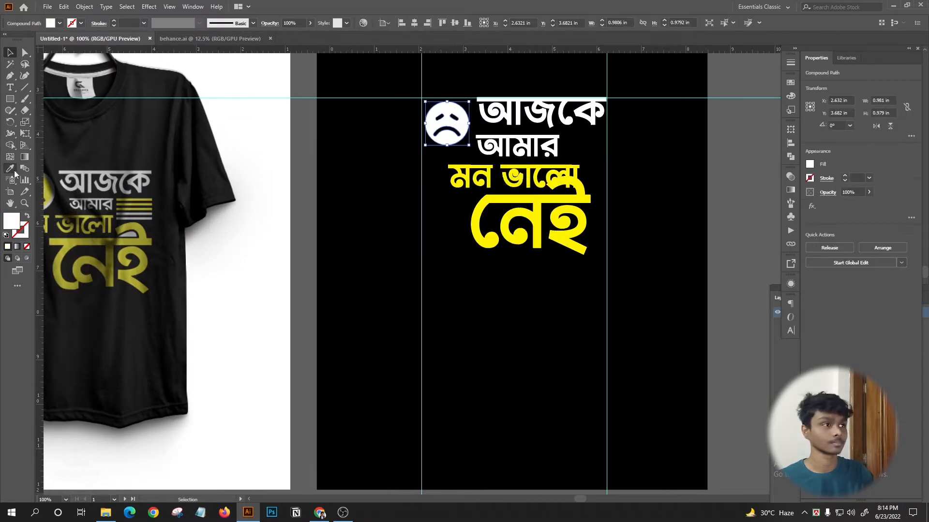
left_click(9, 53)
- Fill the sad face's black outer ring with white
scroll(408, 70, "up", 3)
left_click(473, 180)
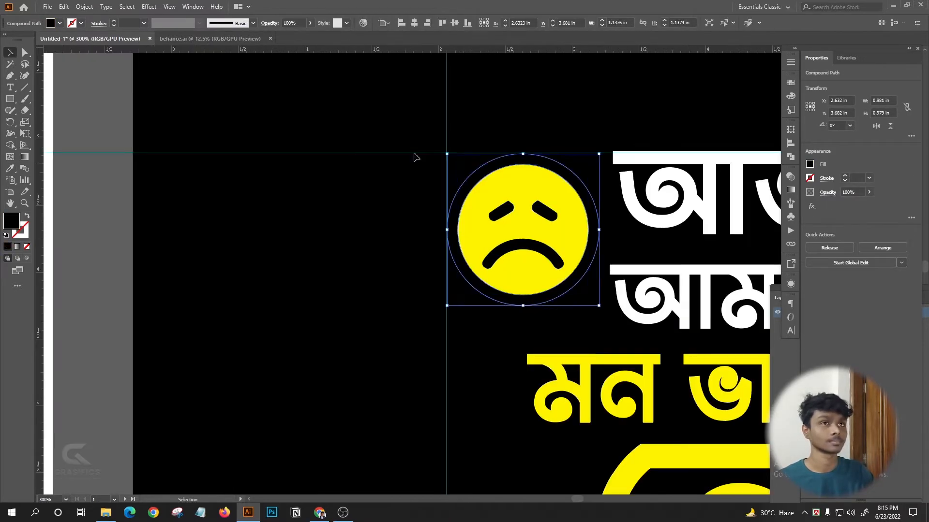
scroll(379, 144, "down", 3)
left_click(52, 23)
- Select all parts of the recoloured sad face and group them again
scroll(417, 169, "up", 2)
left_click_drag(477, 114, 430, 135)
right_click(430, 128)
left_click(454, 203)
scroll(357, 174, "down", 2)
left_click(713, 131)
scroll(553, 288, "left", 3)
scroll(512, 242, "right", 1)
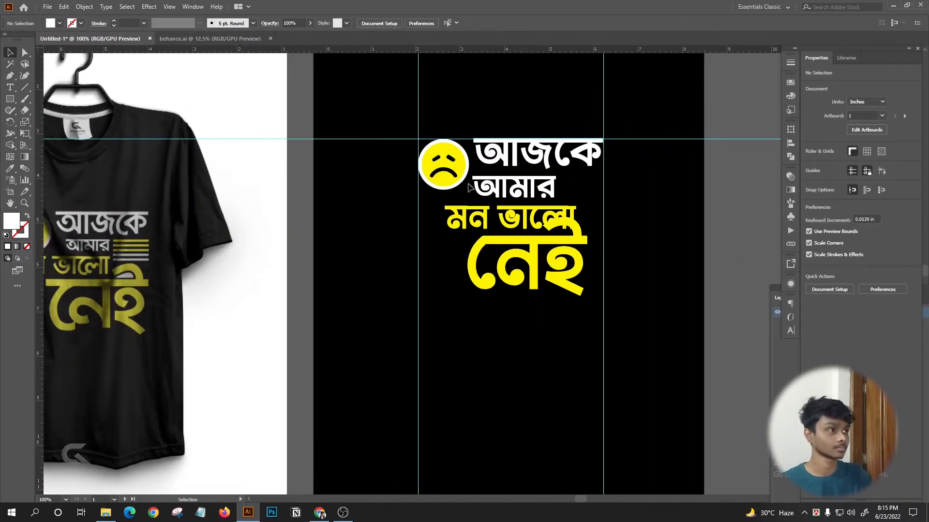
scroll(499, 169, "up", 2)
left_click_drag(424, 189, 425, 188)
key("ctrl+z")
scroll(501, 194, "down", 1)
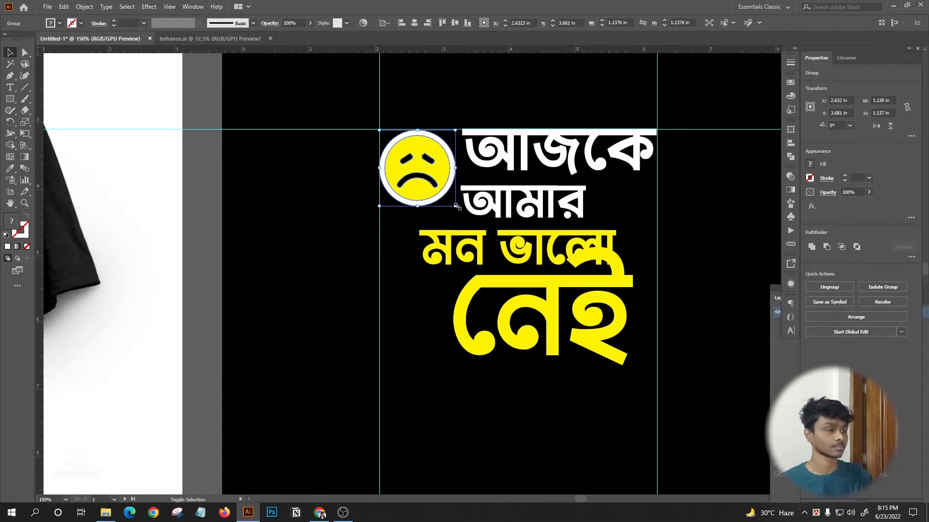
- Move "মন ভালো" to the left-hand guide and enlarge "নেই" to about 2.8 in wide, tucking its hook beside "মন ভালো"
left_click_drag(432, 250, 432, 249)
scroll(397, 213, "right", 1)
scroll(373, 190, "down", 1)
scroll(436, 218, "up", 1)
left_click_drag(499, 262, 508, 251)
scroll(508, 251, "down", 2)
scroll(471, 293, "up", 2)
left_click_drag(455, 281, 449, 285)
scroll(448, 285, "down", 2)
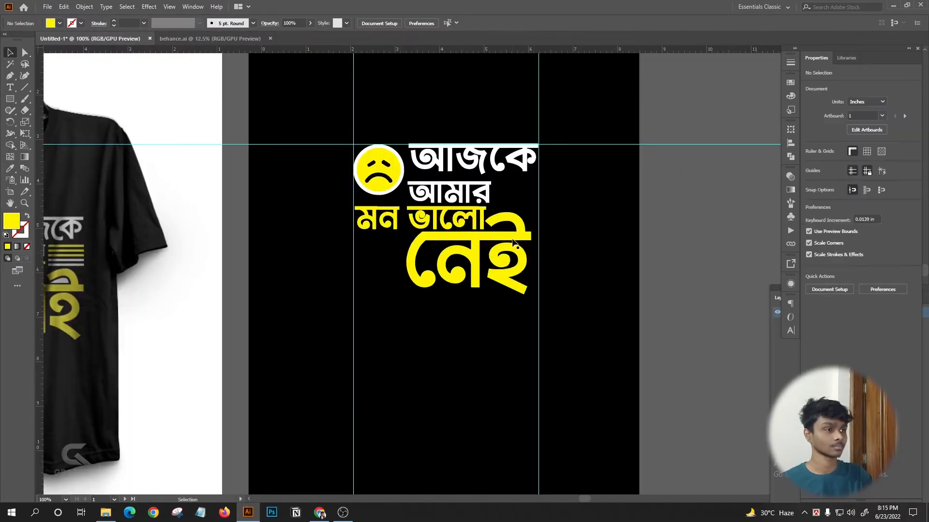
- Move "মন ভালো" slightly down to widen the gap below "আমার"
scroll(410, 226, "up", 3)
left_click(410, 227, "shift")
scroll(472, 217, "down", 1)
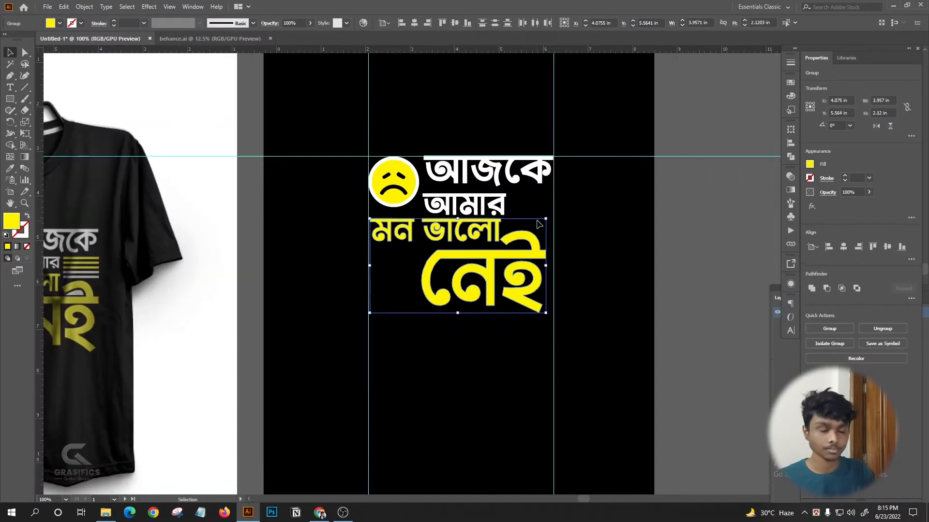
left_click(686, 207)
scroll(438, 220, "up", 1)
left_click_drag(438, 221, 439, 232)
scroll(444, 230, "down", 2)
scroll(445, 228, "down", 1)
scroll(447, 221, "up", 1)
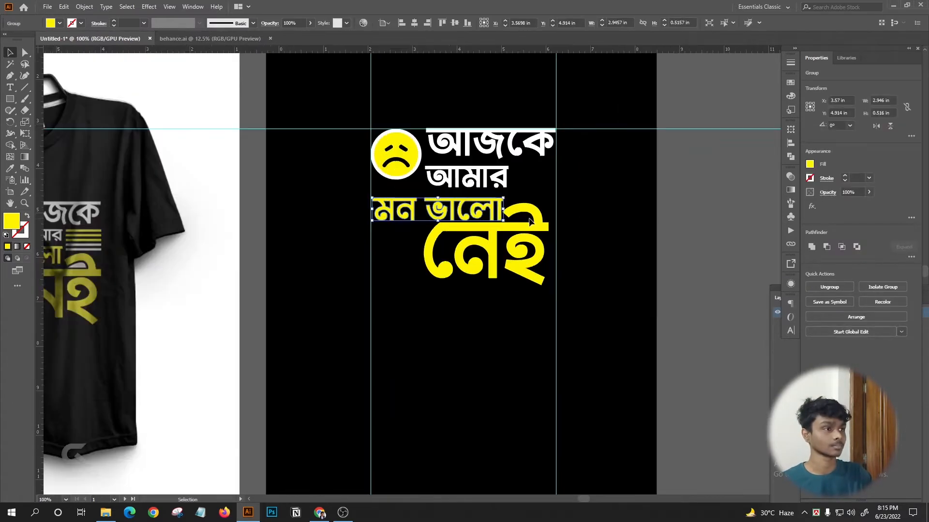
- Move "নেই" so its right edge meets the right-hand guide just below "মন ভালো"
left_click_drag(538, 214, 536, 245)
left_click(595, 220)
scroll(581, 225, "left", 1)
scroll(570, 227, "up", 1)
scroll(530, 232, "up", 1)
scroll(483, 235, "down", 1)
left_click(690, 191)
scroll(513, 186, "left", 1)
scroll(499, 184, "up", 1)
- Align the right edges of "মন ভালো" and "আমার"
left_click(518, 232)
left_click(522, 200, "shift")
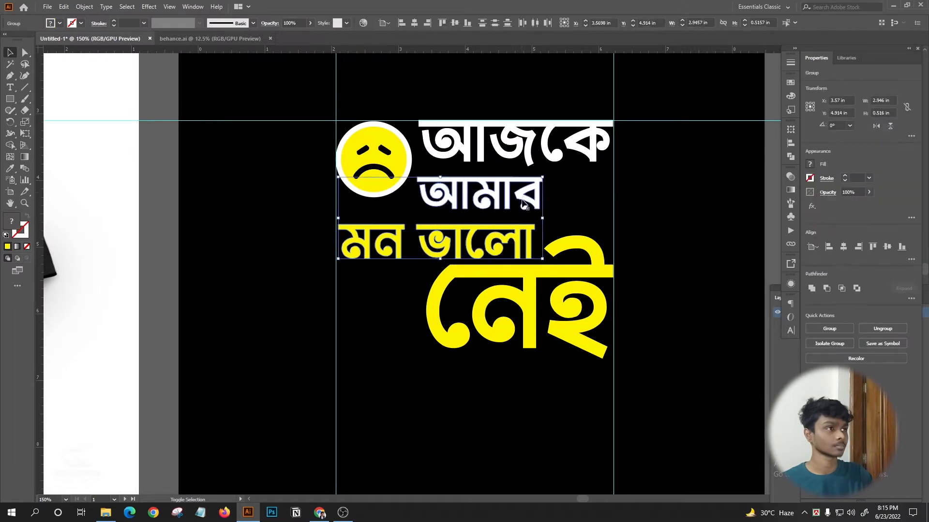
left_click(428, 23)
left_click(157, 163)
- Nudge "আমার" and "মন ভালো" vertically to even out the gaps between the lines
scroll(517, 200, "up", 2)
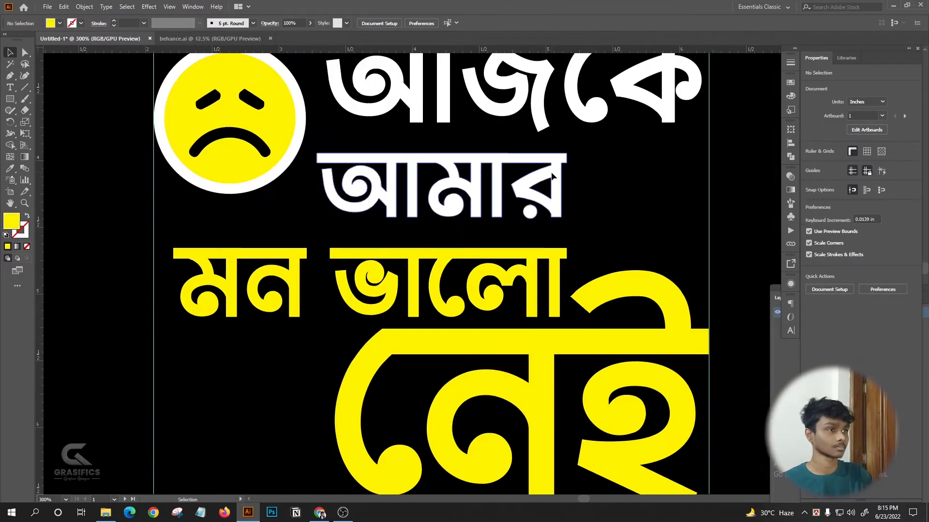
left_click_drag(519, 202, 519, 215)
scroll(416, 155, "down", 2)
scroll(445, 126, "up", 1)
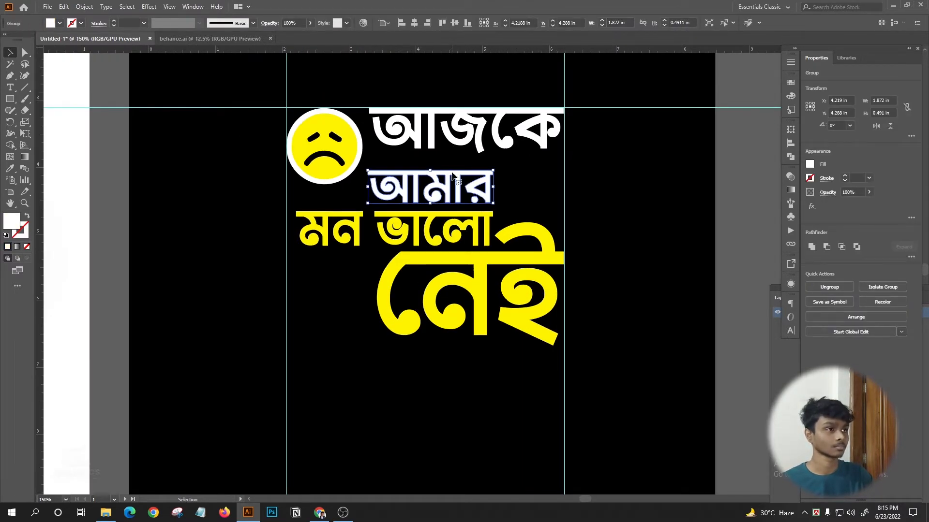
left_click_drag(458, 217, 454, 212)
scroll(453, 211, "down", 1)
left_click(517, 195)
left_click_drag(518, 195, 531, 159)
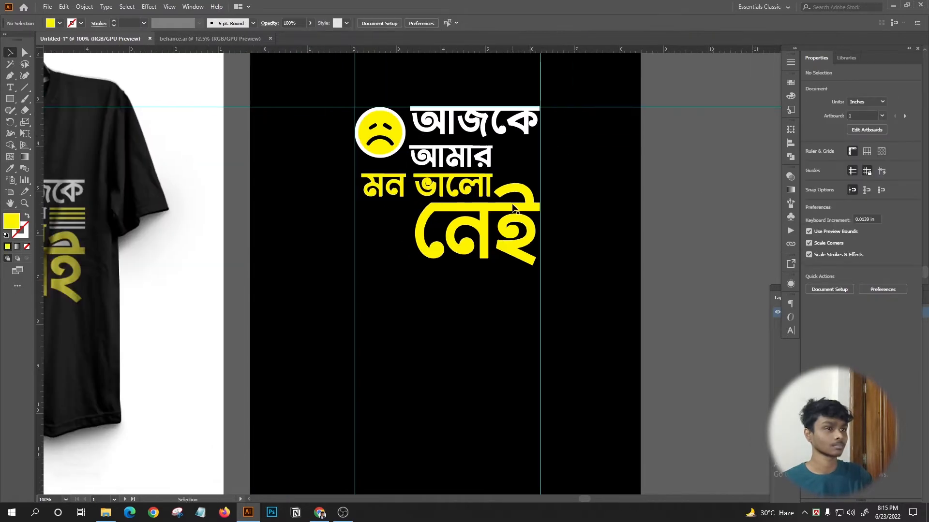
scroll(536, 178, "down", 2)
scroll(539, 181, "up", 3)
scroll(508, 169, "down", 2)
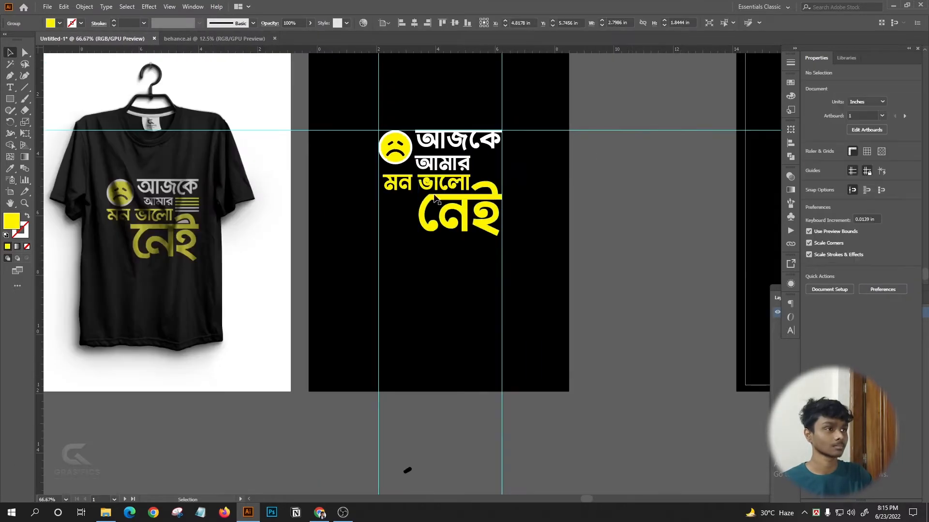
- Nudge "আমার" and "মন ভালো" up together, closer to "আজকে"
scroll(474, 155, "up", 3)
left_click(474, 155)
left_click(466, 121, "shift")
key("Up")
key("Up")
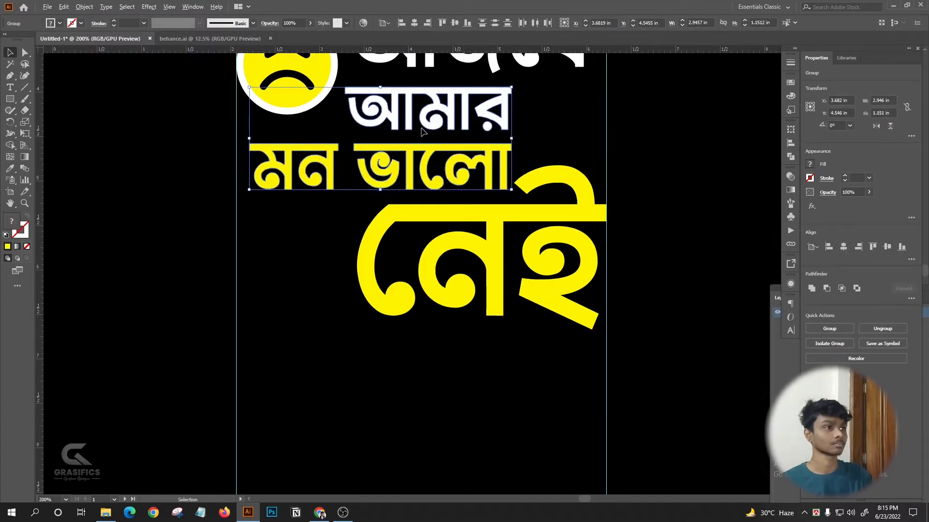
left_click(538, 151)
scroll(538, 151, "down", 2)
scroll(591, 180, "left", 1)
scroll(561, 154, "up", 1)
scroll(580, 152, "down", 1)
scroll(599, 149, "right", 2)
scroll(540, 126, "down", 1)
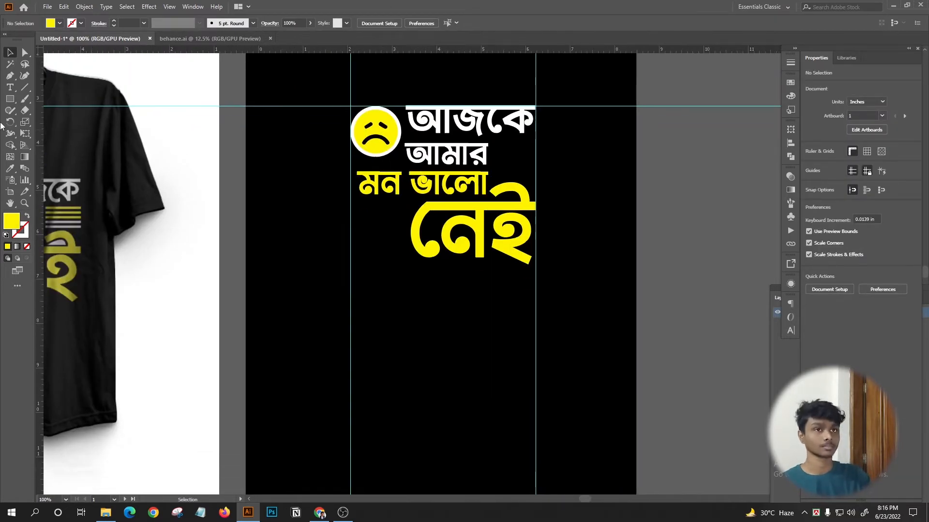
left_click(12, 100)
scroll(529, 166, "up", 1)
scroll(529, 166, "right", 2)
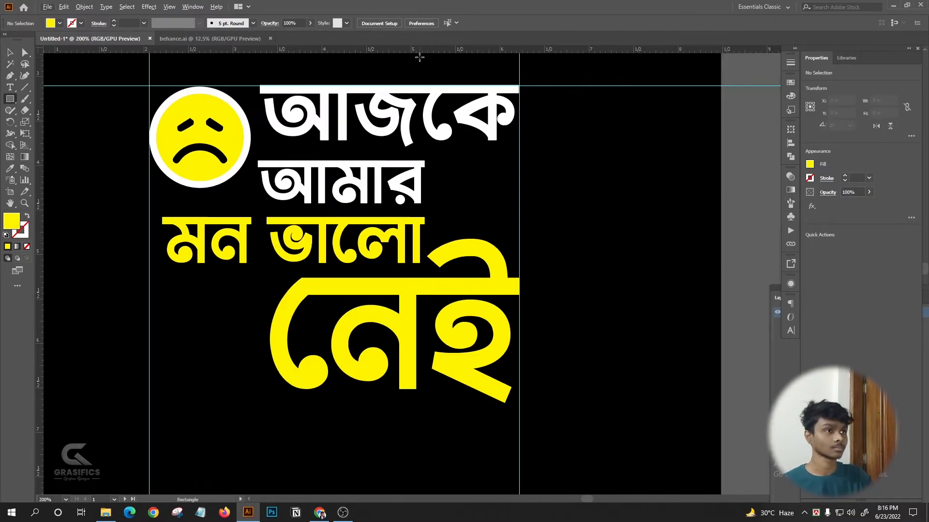
scroll(456, 122, "down", 2)
left_click(10, 53)
- Fine-tune the vertical position of "আমার" and "মন ভালো" together between "আজকে" and "নেই"
scroll(465, 127, "up", 5)
left_click(411, 158)
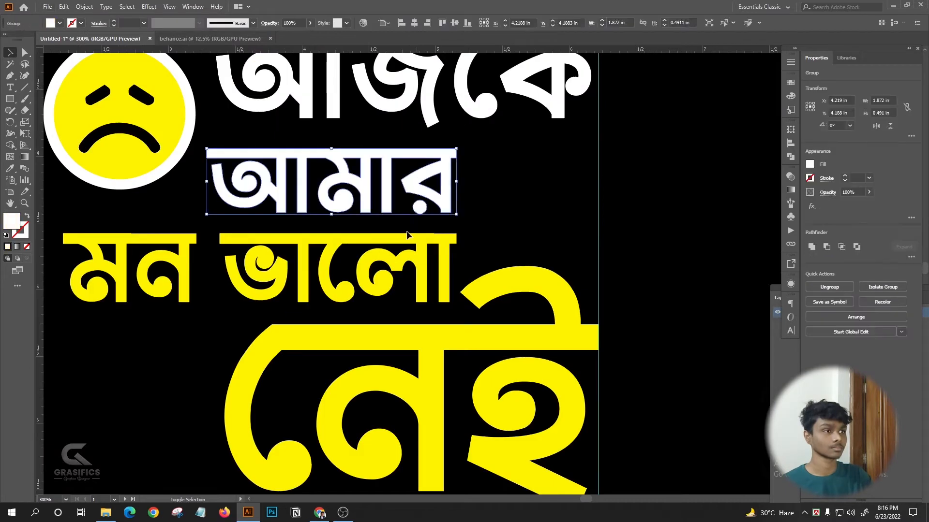
left_click(407, 236, "shift")
key("Up")
key("Up")
key("Up")
key("Up")
key("Down")
key("Down")
scroll(387, 185, "down", 1)
left_click(547, 211)
- Place a horizontal guide along the top of "আমার" and draw a white bar about 0.98 by 0.08 in from beside the word to the right-hand guide
scroll(350, 105, "up", 2)
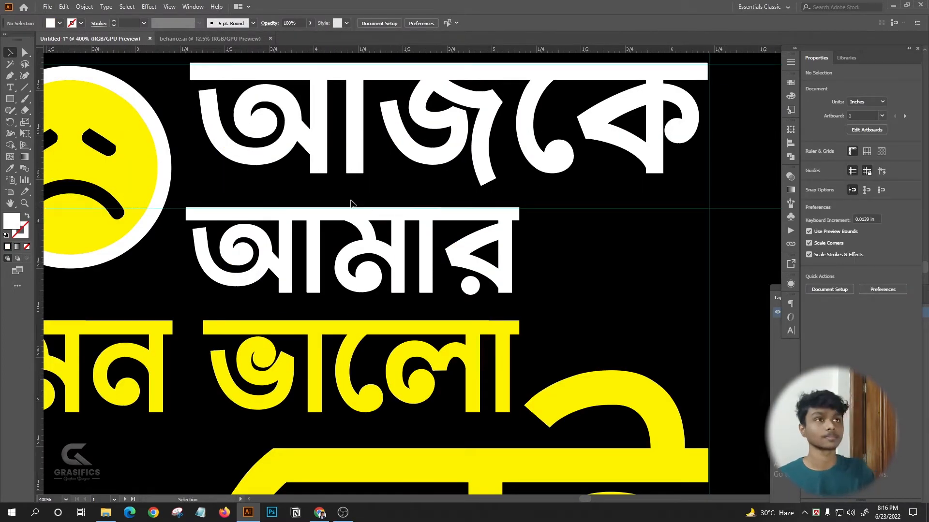
scroll(356, 197, "down", 1)
scroll(449, 188, "down", 3)
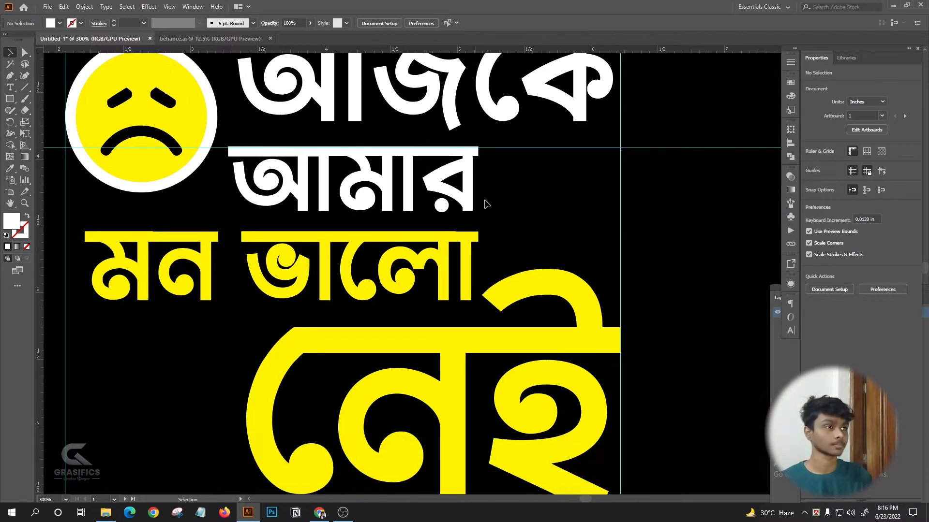
left_click(10, 99)
scroll(449, 158, "up", 4)
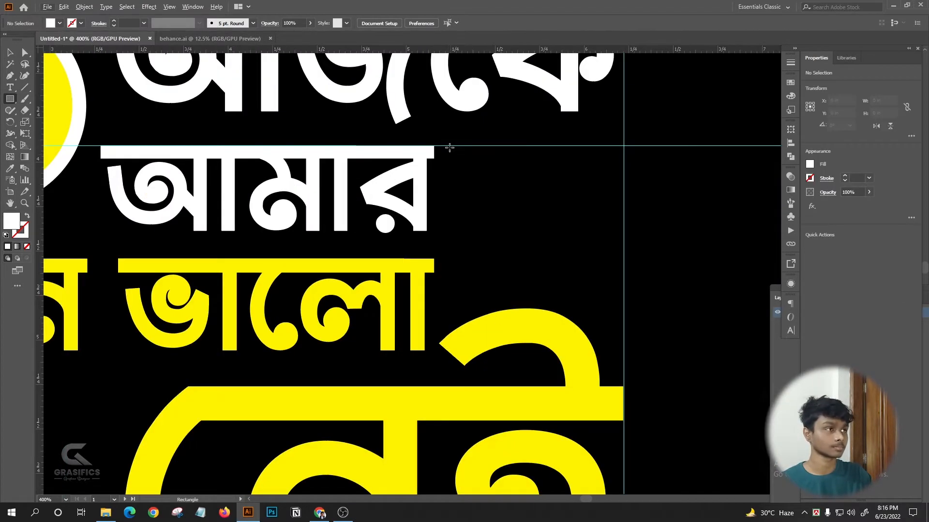
left_click_drag(624, 162, 624, 162)
key("v")
scroll(540, 218, "right", 1)
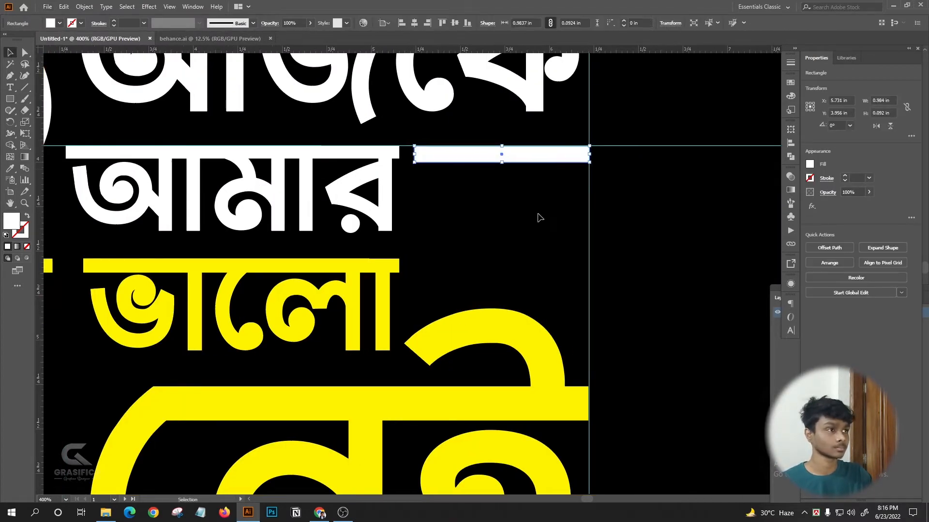
left_click_drag(502, 162, 502, 162)
scroll(502, 178, "down", 5)
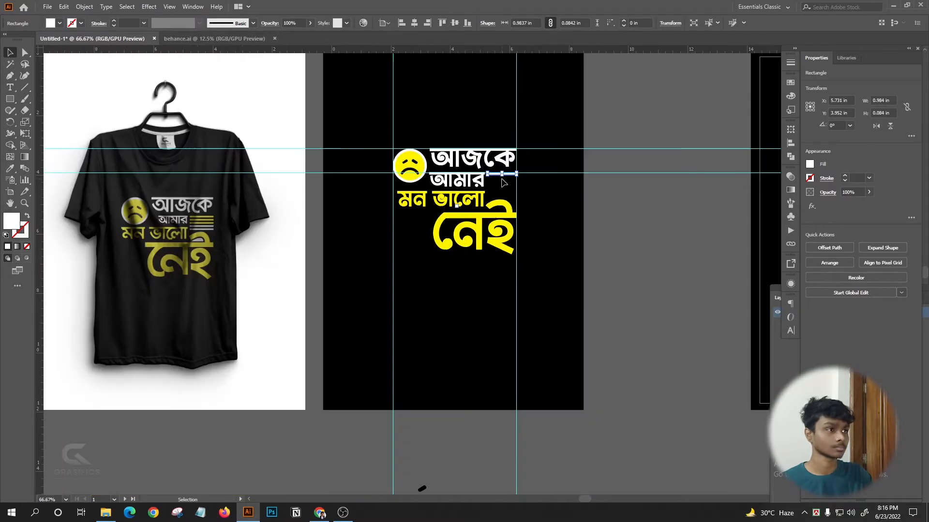
- Copy the white bar straight down level with the base of "আমার" and place a horizontal guide there
scroll(506, 179, "up", 7)
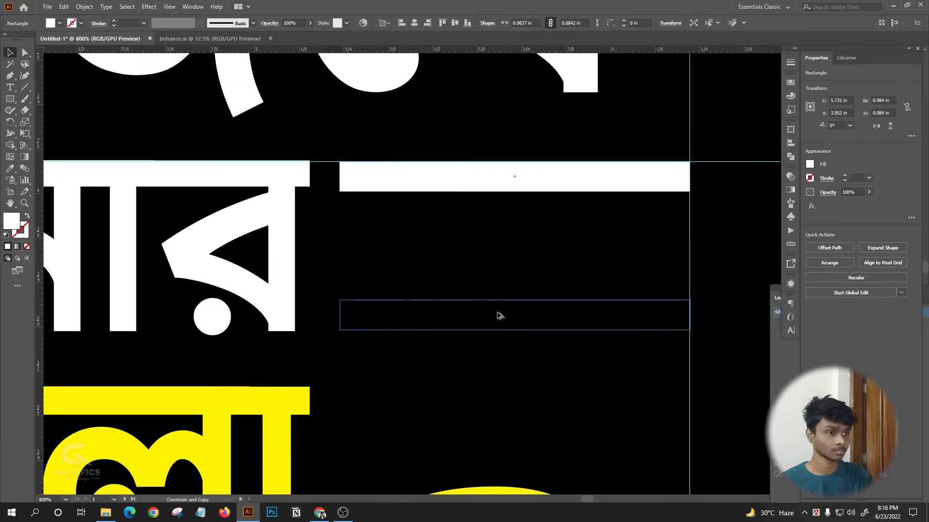
left_click_drag(496, 316, 496, 316)
left_click_drag(447, 54, 437, 310)
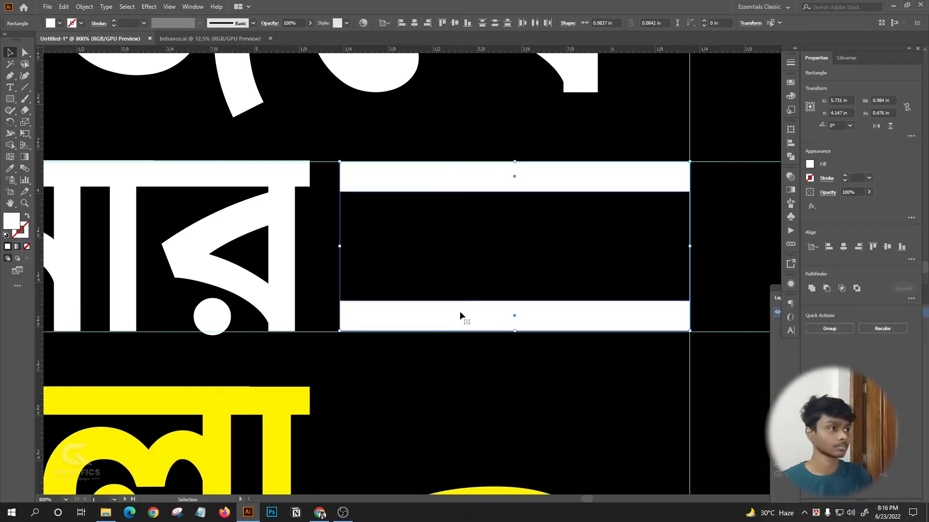
- Add a third identical white bar midway between the two bars beside "আমার"
left_click(558, 310)
key("ctrl+minus")
key("ctrl+minus")
key("ctrl+minus")
key("ctrl+minus")
key("ctrl+minus")
left_click(659, 217)
scroll(490, 203, "up", 2)
left_click_drag(494, 220, 513, 218)
scroll(428, 234, "down", 2)
left_click(483, 265)
scroll(461, 254, "up", 3)
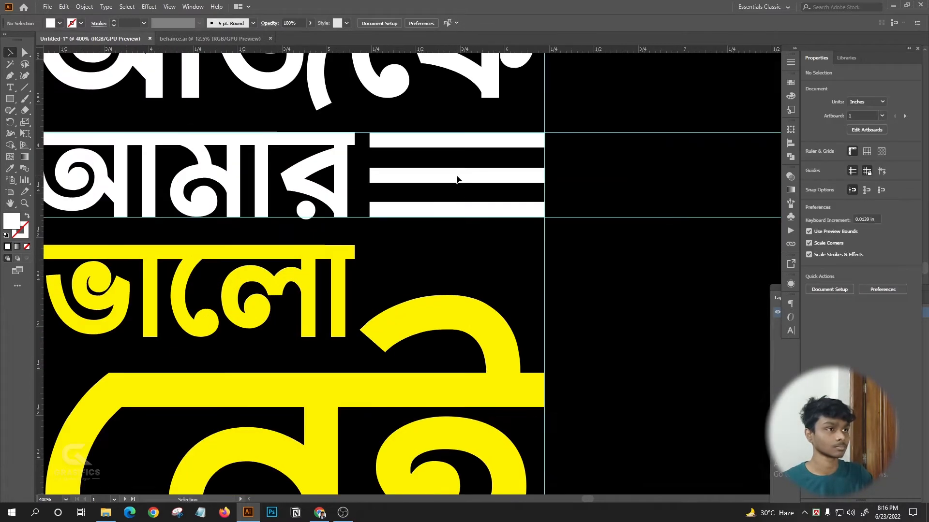
- Copy the middle and lowest bars straight down beside "ভালো" to make a stack of five bars
left_click(452, 141)
left_click(442, 175, "shift")
left_click(432, 213, "shift")
left_click(615, 265)
left_click(485, 205)
left_click(478, 181, "shift")
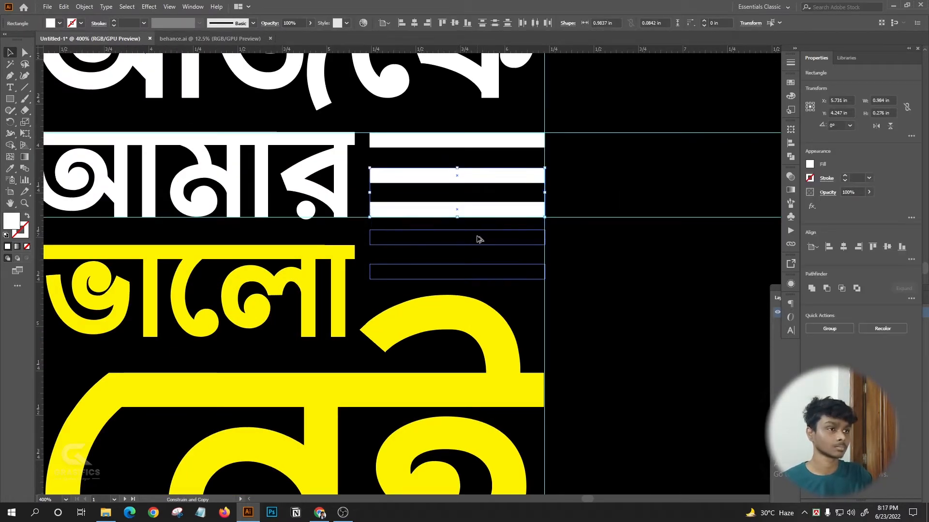
left_click_drag(476, 241, 477, 241)
scroll(430, 201, "down", 4)
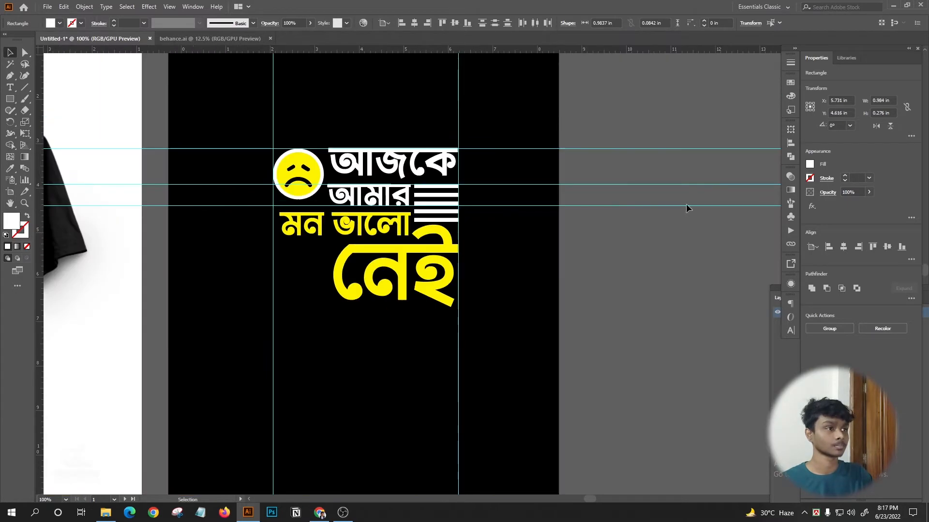
left_click(686, 206)
- Recolour the upper three bars yellow by sampling the colour of "মন ভালো" with the Eyedropper
scroll(428, 187, "up", 6)
scroll(508, 232, "down", 1)
left_click(494, 160)
left_click(489, 226, "shift")
left_click(479, 292, "shift")
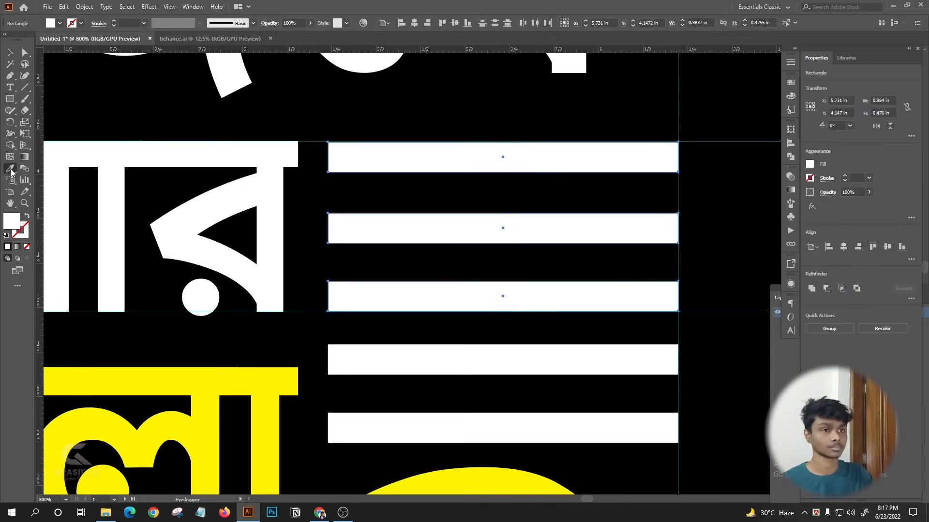
left_click(159, 371)
key("v")
left_click(310, 131)
scroll(307, 138, "down", 5)
scroll(617, 130, "down", 2)
left_click_drag(625, 207, 669, 277)
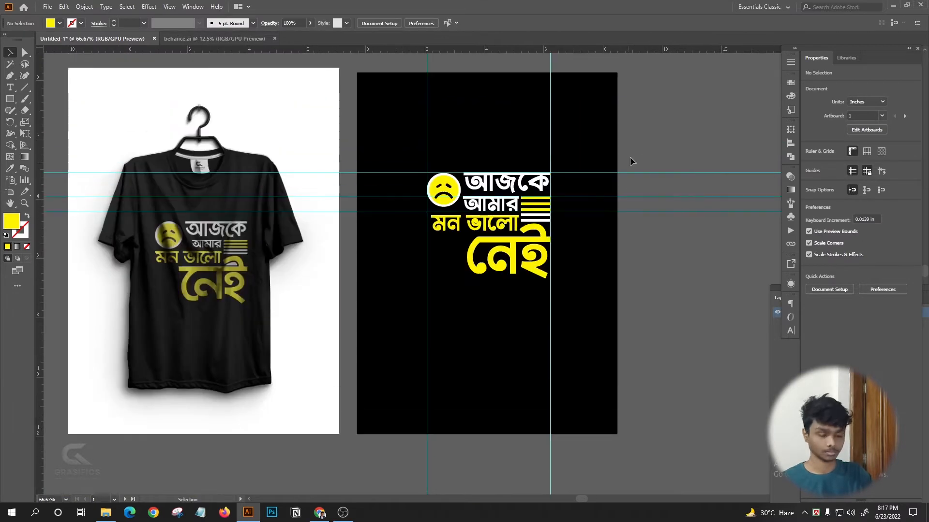
- Enlarge the sad emoji slightly to about 1.15 in across
scroll(532, 145, "down", 1)
scroll(450, 131, "up", 3)
left_click(434, 125)
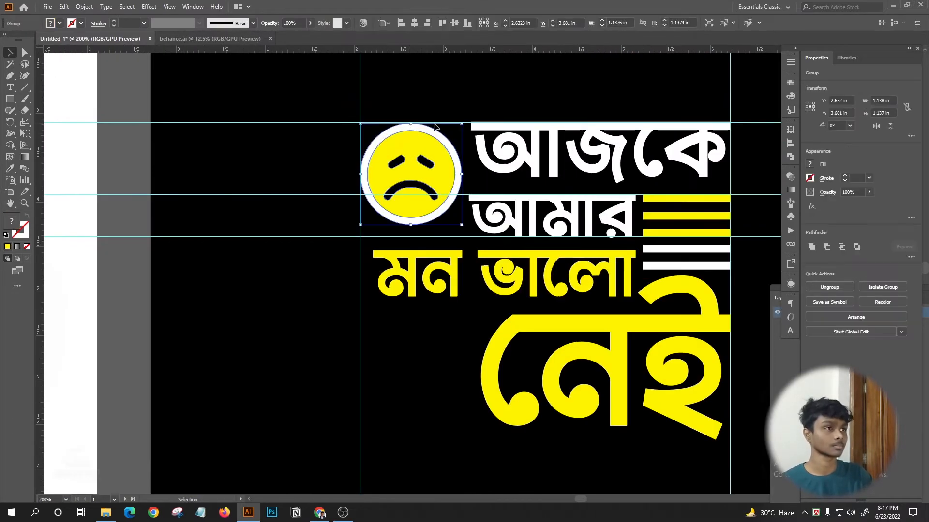
scroll(443, 114, "up", 4)
left_click_drag(394, 110, 395, 105)
scroll(395, 109, "down", 7)
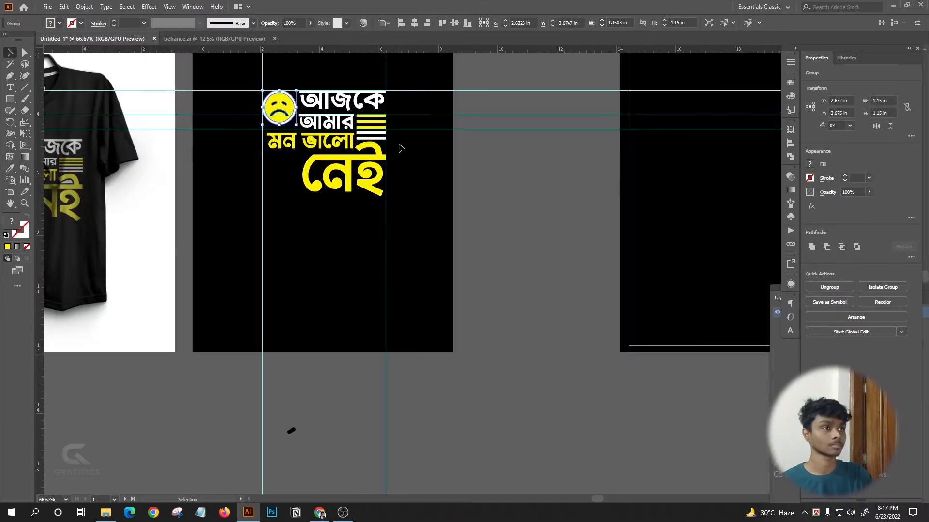
left_click(402, 148)
- Try enlarging "নেই" slightly from its left edge, and undo the change
scroll(397, 151, "left", 3)
scroll(406, 158, "up", 3)
left_click(460, 159)
left_click_drag(339, 188, 335, 187)
scroll(343, 185, "down", 1)
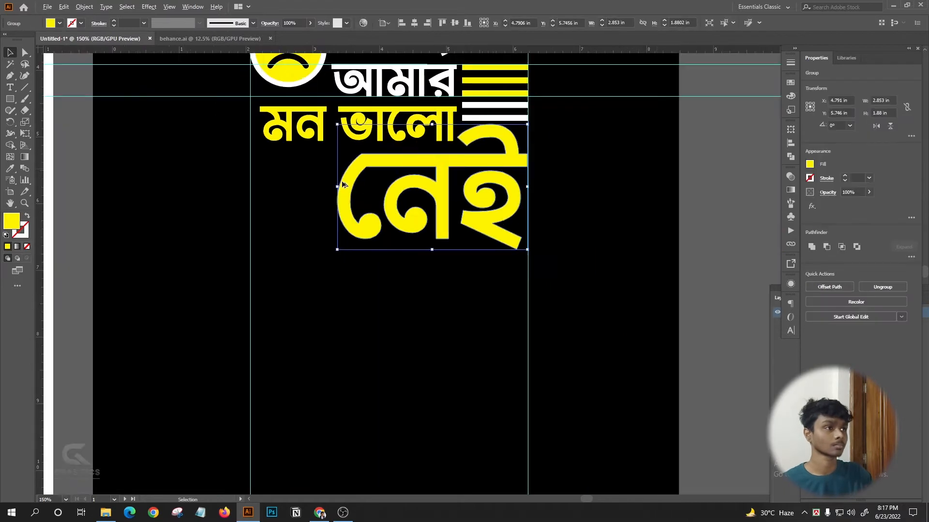
key("ctrl+z")
- Try nudging "আমার" and "মন ভালো" down one increment and back up
scroll(405, 127, "up", 3)
left_click(405, 126)
scroll(405, 217, "down", 2)
scroll(443, 116, "up", 1)
left_click(476, 111, "shift")
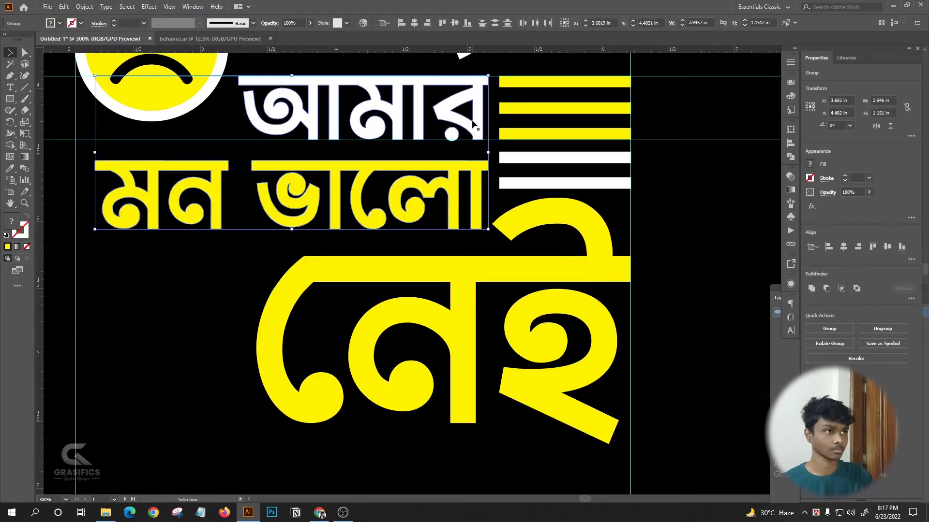
key("Down")
key("Up")
scroll(361, 161, "down", 2)
scroll(406, 171, "down", 1)
scroll(426, 176, "right", 2)
left_click(454, 184)
scroll(399, 161, "up", 4)
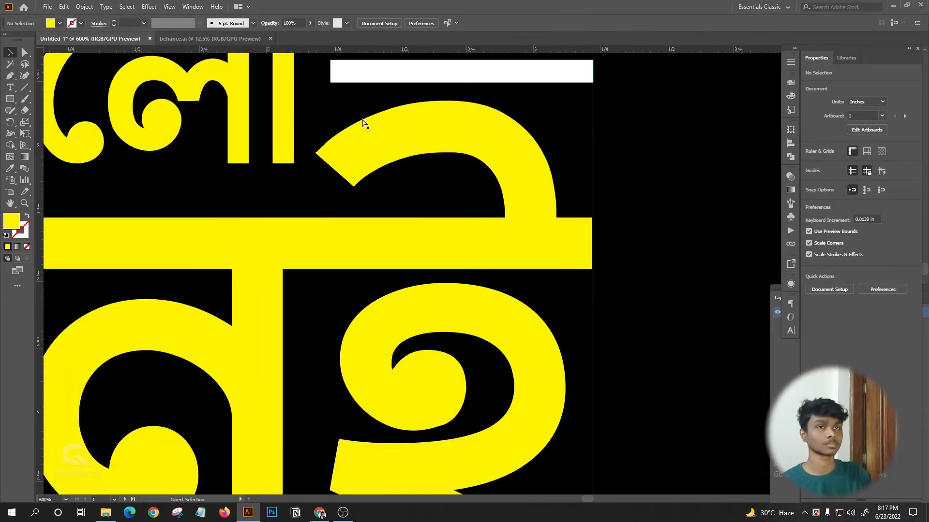
scroll(363, 187, "up", 3)
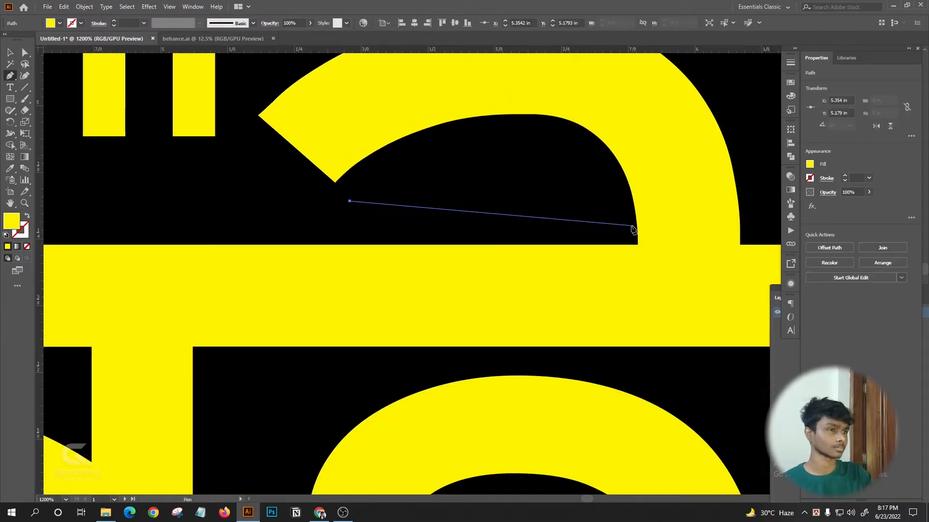
key("ctrl+z")
scroll(356, 209, "down", 1)
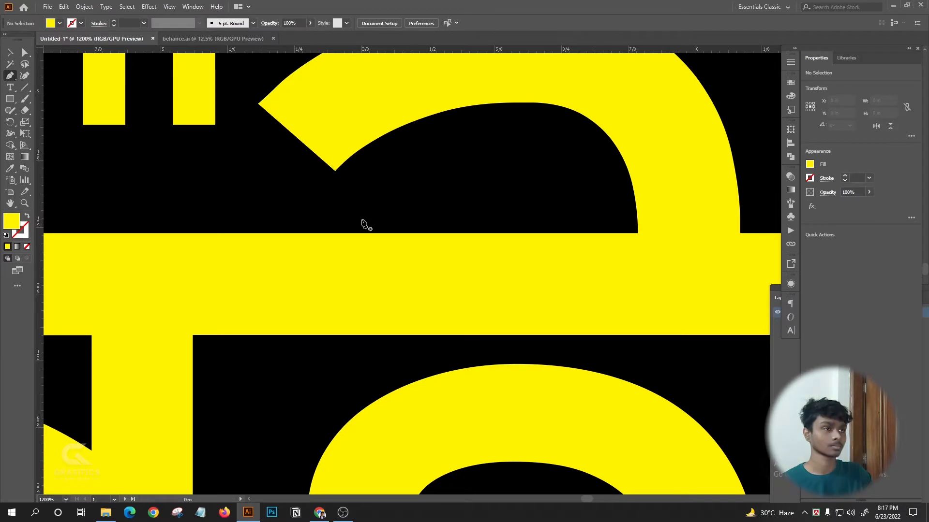
scroll(364, 223, "down", 10)
scroll(280, 198, "up", 9)
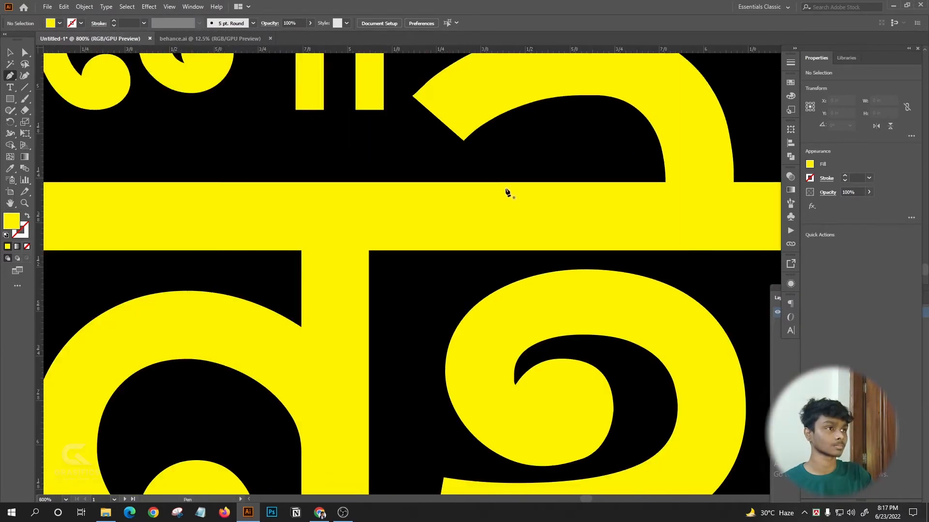
- Draw a closed dome shape about 0.45 by 0.15 in with the Pen tool inside the curved upper stroke of "নেই"
left_click(488, 172)
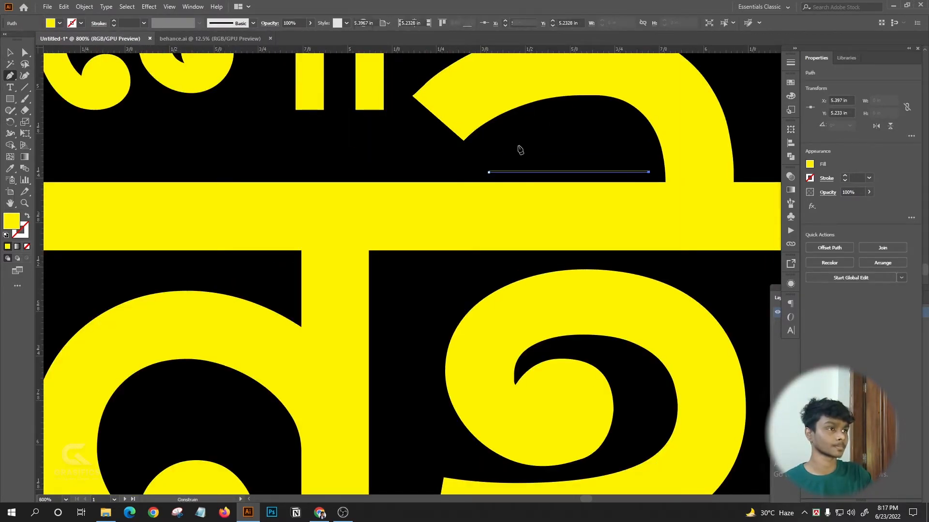
left_click_drag(360, 291, 355, 290)
scroll(355, 291, "right", 3)
scroll(420, 217, "down", 3)
scroll(421, 217, "right", 1)
left_click(408, 201)
scroll(404, 197, "up", 3)
- Shift the dome shape slightly up within the curved stroke of "নেই" and fill it white
left_click(410, 181)
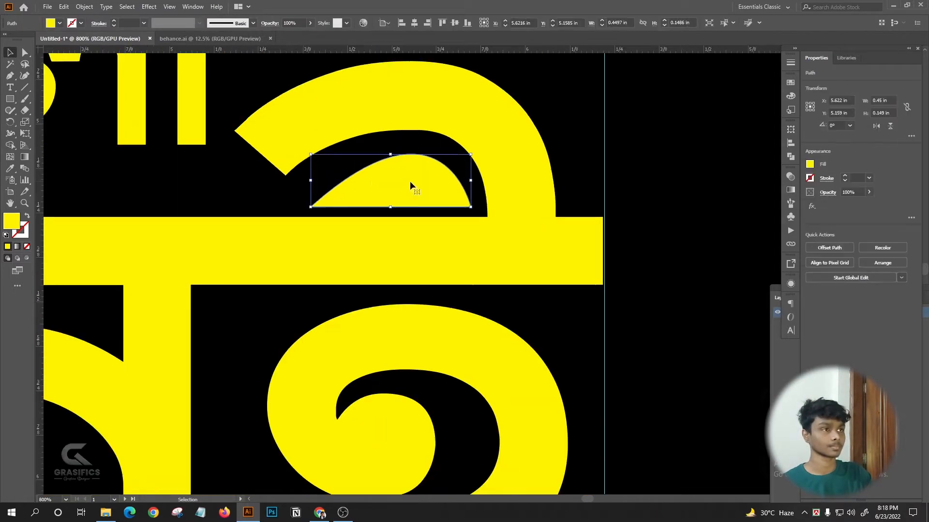
left_click_drag(410, 181, 408, 177)
scroll(475, 170, "down", 2)
left_click(60, 23)
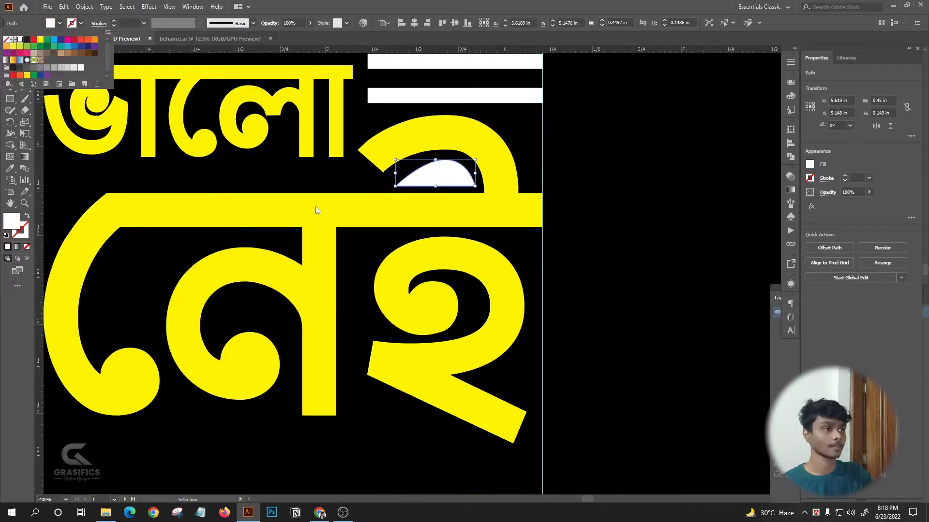
scroll(419, 205, "down", 5)
left_click(487, 211)
- Move the white dome slightly left and rotate it slightly clockwise to follow the curve above it
scroll(421, 202, "up", 7)
left_click_drag(454, 215, 449, 216)
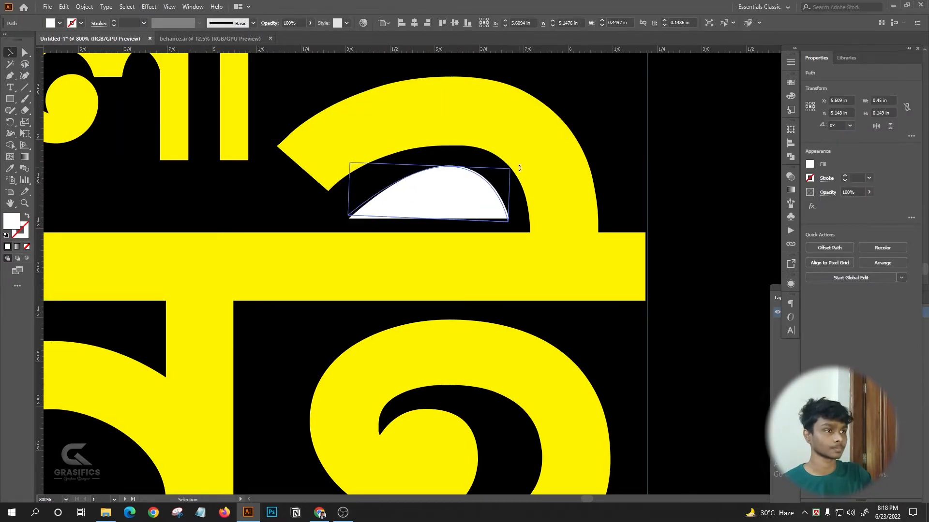
left_click_drag(519, 168, 520, 169)
scroll(422, 175, "down", 2)
left_click(421, 169)
scroll(426, 181, "up", 1)
left_click(425, 180)
scroll(427, 176, "down", 4)
left_click(506, 171)
scroll(506, 172, "down", 2)
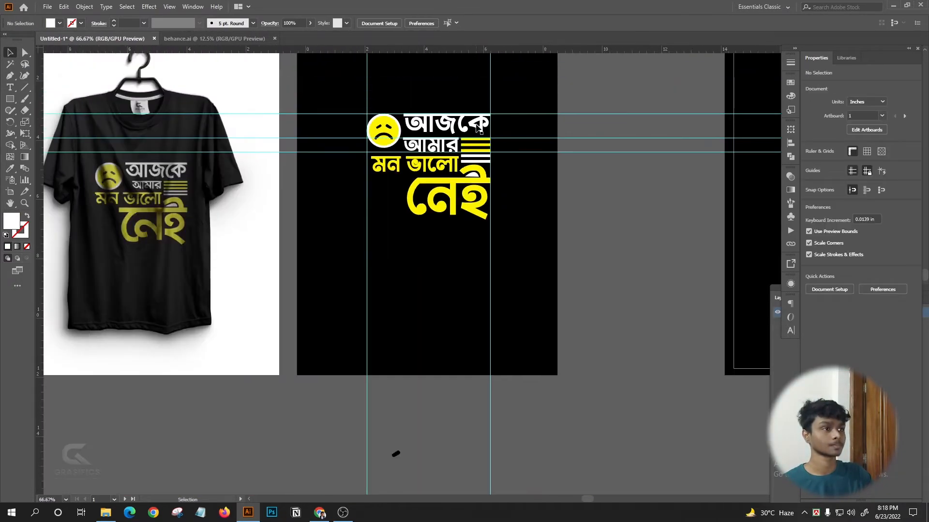
- Extend the white dome's left corner point slightly outward to the left
scroll(483, 163, "up", 5)
left_click(440, 230)
left_click(25, 52)
scroll(347, 252, "up", 4)
left_click(467, 225)
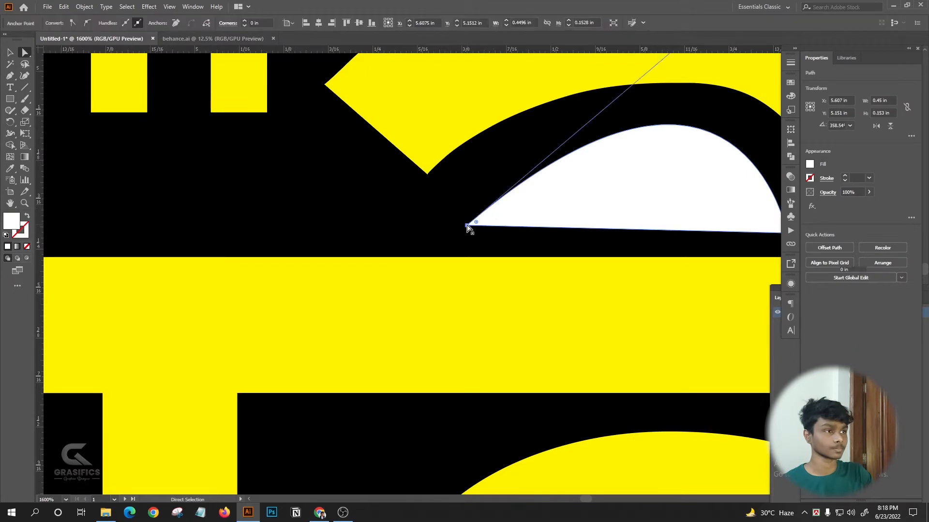
left_click_drag(467, 225, 454, 225)
scroll(422, 214, "down", 7)
left_click(601, 179)
scroll(565, 170, "down", 2)
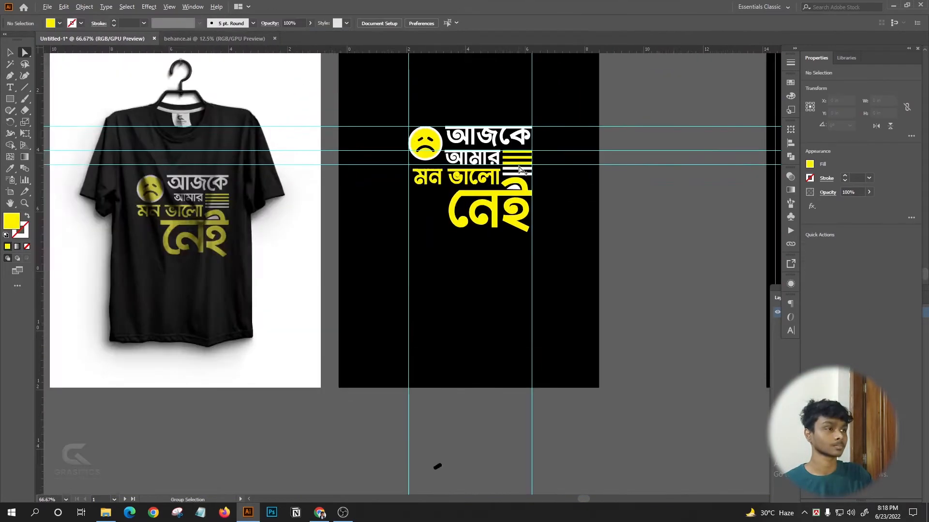
scroll(515, 190, "up", 8)
left_click(527, 158)
scroll(333, 95, "down", 4)
key("v")
scroll(365, 145, "down", 3)
left_click(501, 164)
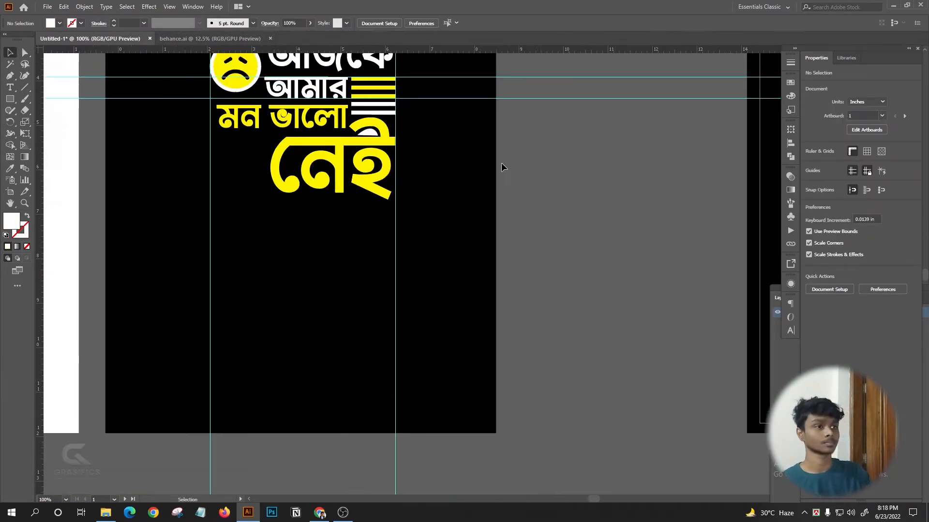
- Hide the guides to show the finished design beside the T-shirt reference
scroll(337, 261, "down", 1)
scroll(336, 242, "up", 1)
scroll(387, 191, "down", 1)
scroll(329, 155, "up", 3)
scroll(371, 154, "down", 3)
scroll(712, 194, "up", 2)
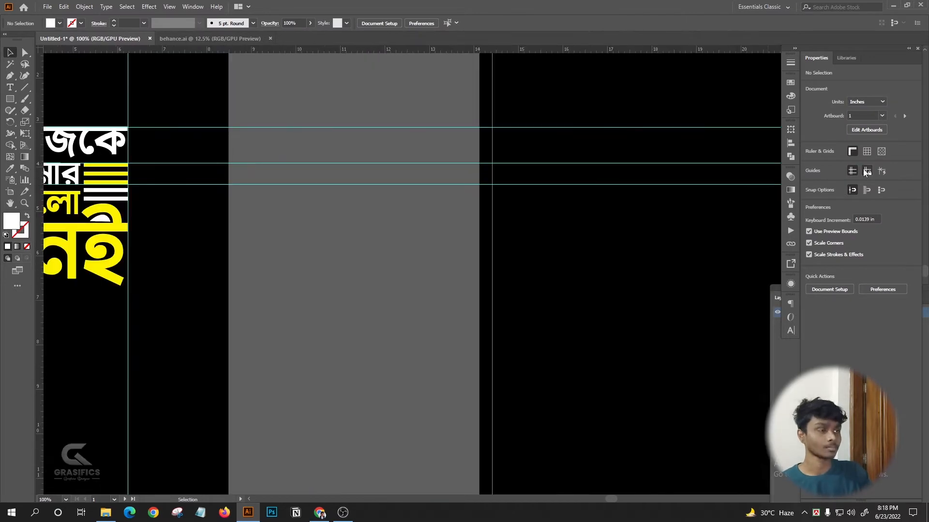
scroll(623, 280, "down", 3)
scroll(509, 193, "up", 3)
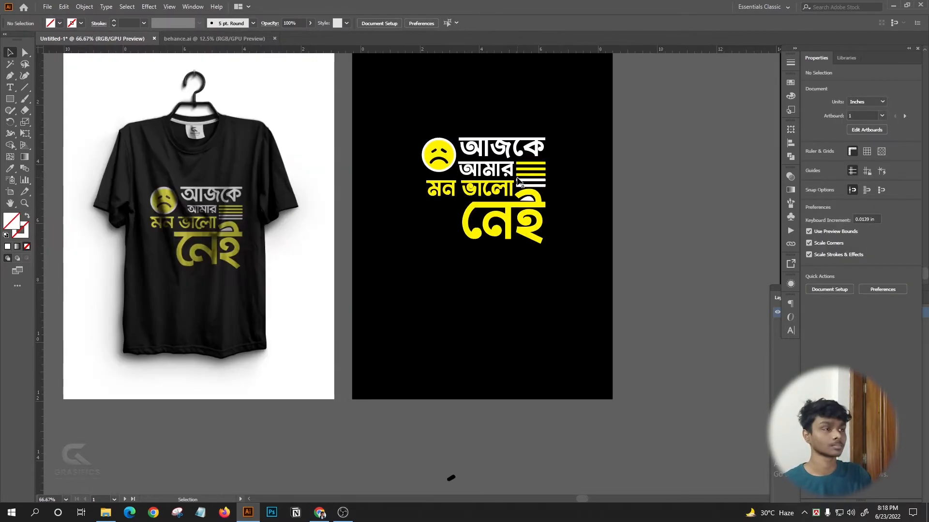
scroll(488, 151, "down", 2)
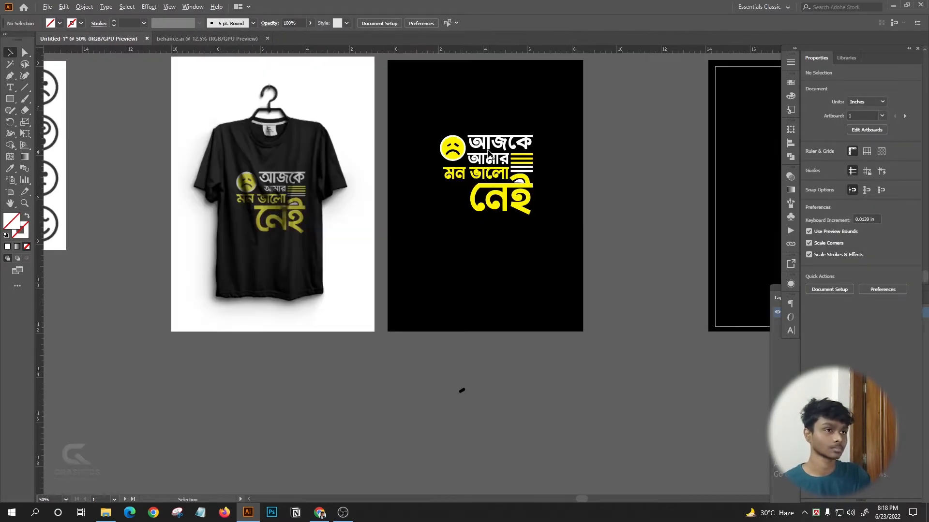
- Enlarge the sad emoji slightly, to about 1.28 in wide
scroll(483, 153, "up", 3)
left_click(462, 163)
scroll(454, 159, "up", 2)
left_click_drag(414, 177, 433, 196)
scroll(421, 165, "down", 1)
scroll(331, 161, "down", 1)
left_click(634, 137)
scroll(484, 151, "up", 1)
left_click(467, 167)
scroll(341, 156, "down", 2)
left_click(738, 140)
scroll(541, 142, "down", 1)
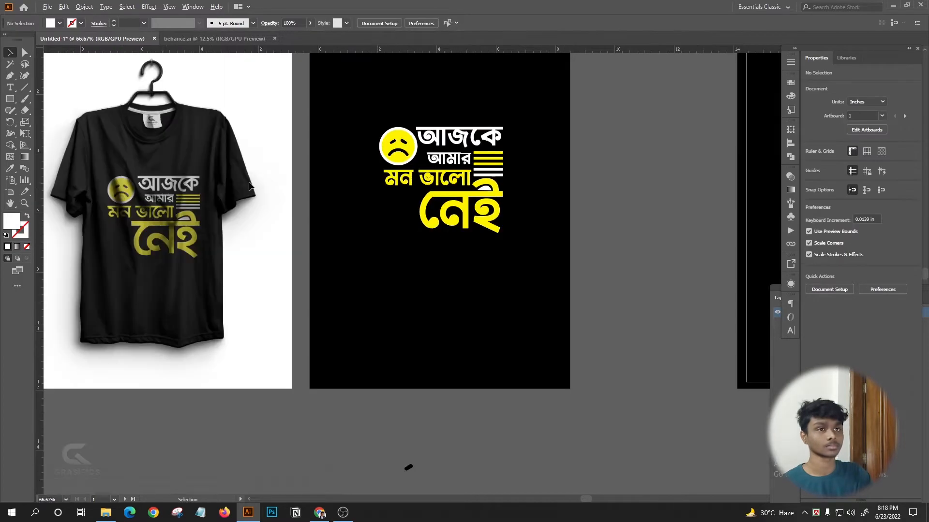
- Scale the sad emoji down slightly so a small gap separates it from "আজকে"
scroll(481, 150, "down", 1)
scroll(338, 150, "up", 4)
left_click(327, 213)
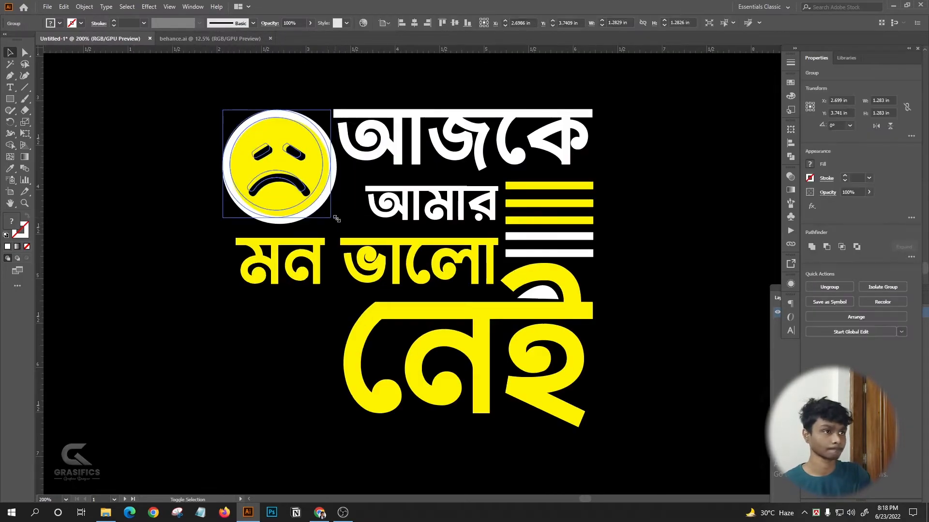
left_click_drag(336, 219, 336, 219)
scroll(445, 174, "down", 2)
left_click(718, 128)
scroll(519, 162, "down", 1)
scroll(447, 175, "up", 3)
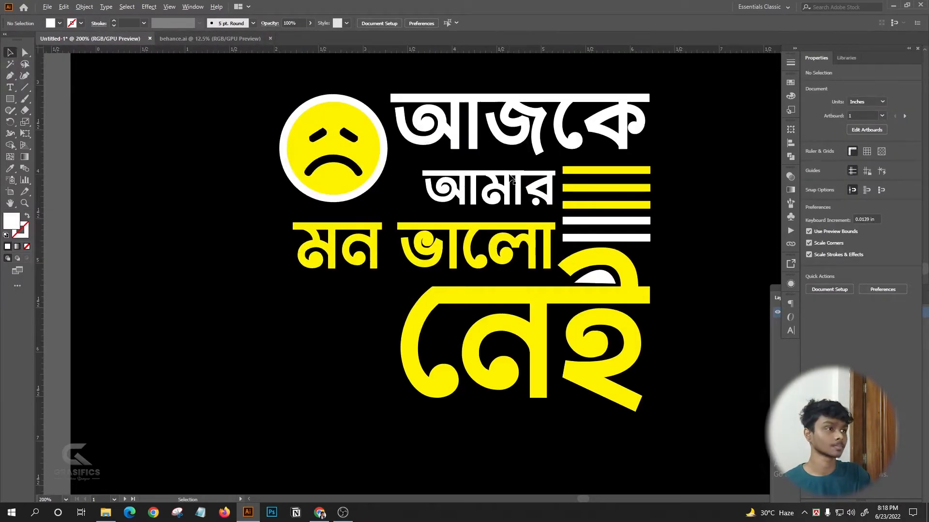
scroll(511, 178, "down", 2)
scroll(532, 177, "up", 3)
scroll(564, 175, "down", 3)
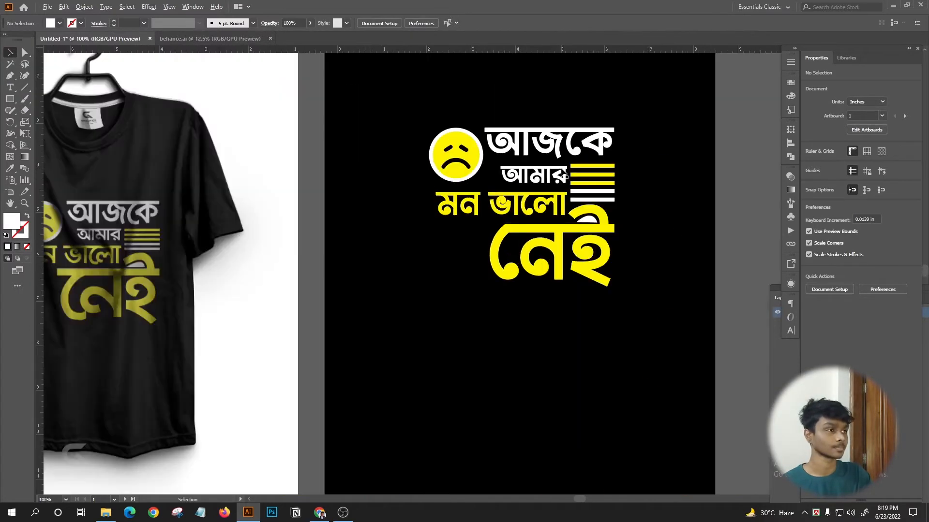
- Delete the two white bars and the lowest yellow bar beside "আমার"
scroll(564, 175, "up", 4)
scroll(498, 196, "down", 1)
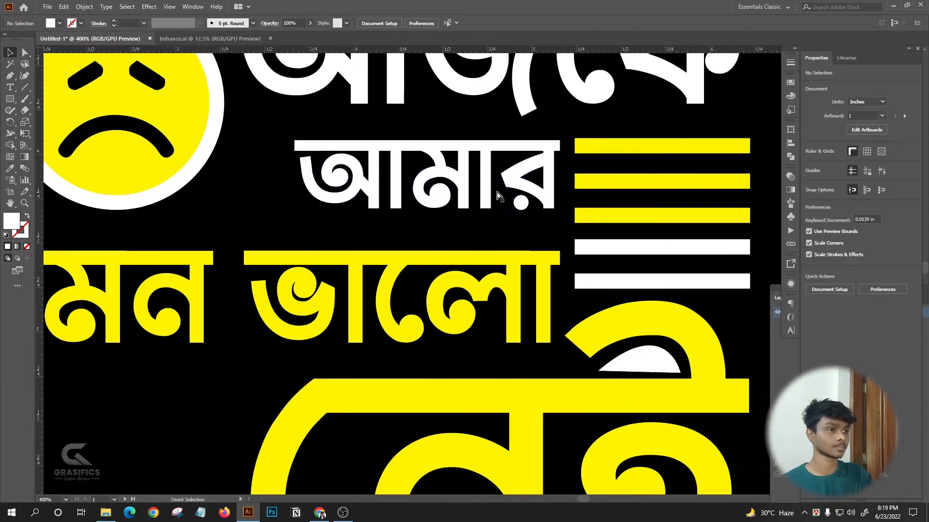
scroll(498, 196, "down", 1)
left_click(466, 245)
scroll(454, 225, "down", 2)
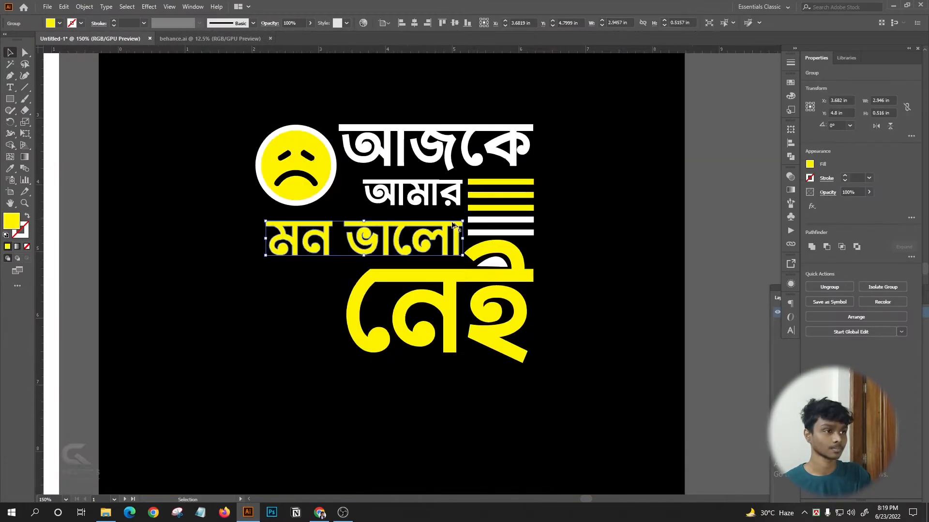
scroll(453, 225, "up", 1)
left_click(518, 237)
key("Delete")
left_click(518, 218)
key("Delete")
left_click(518, 203)
key("Delete")
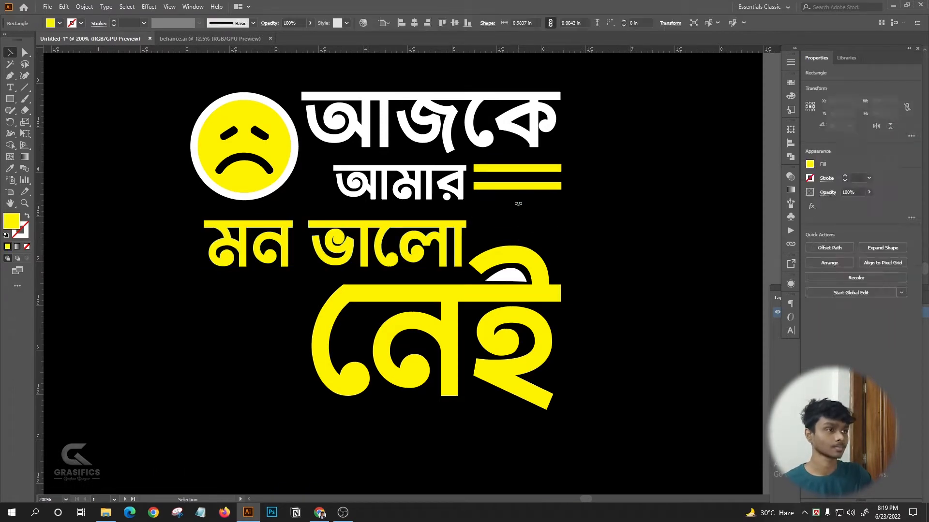
- Move the yellow "মন ভালো" line up closer beneath "আমার"
scroll(518, 204, "up", 2)
left_click_drag(524, 253, 576, 269)
scroll(576, 269, "down", 2)
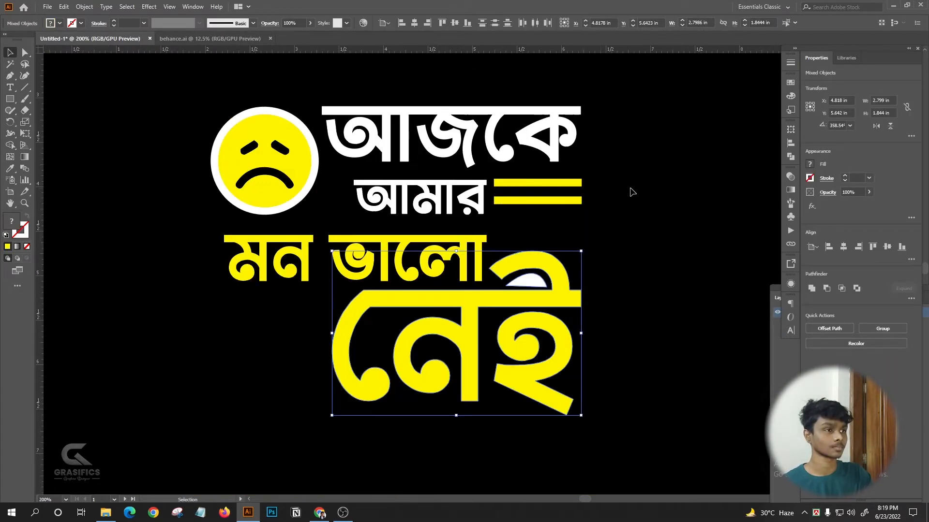
scroll(515, 243, "up", 2)
left_click_drag(443, 234, 455, 214)
scroll(448, 203, "down", 1)
- Group "নেই" with its white dome and nudge the group up slightly toward "মন ভালো"
mouse_move(518, 257)
left_mouse_down()
mouse_move(518, 249)
mouse_move(518, 256)
left_mouse_up()
left_click_drag(608, 226, 514, 289)
right_click(520, 257)
left_click(547, 329)
key("Up")
key("Up")
key("Up")
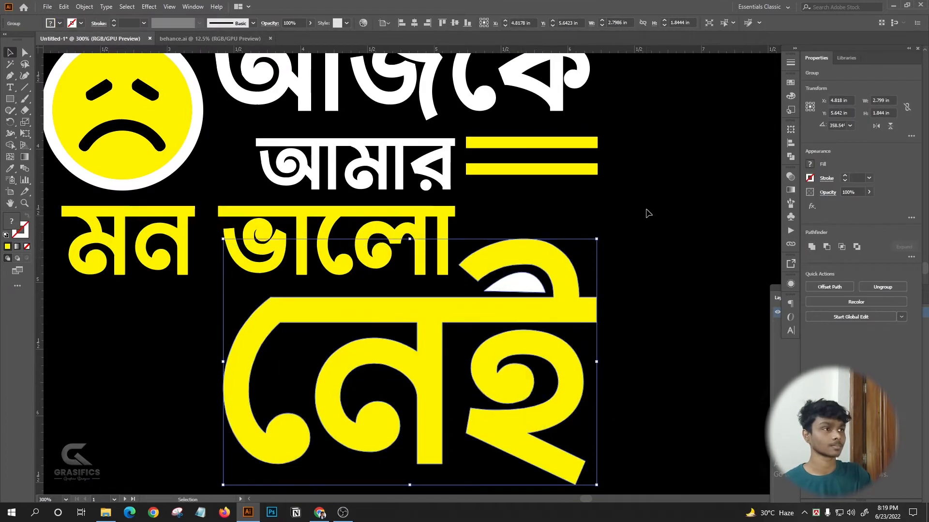
- Delete the two remaining yellow bars beside "আমার"
scroll(487, 149, "up", 2)
left_click(491, 191)
key("Delete")
left_click(475, 151)
key("Delete")
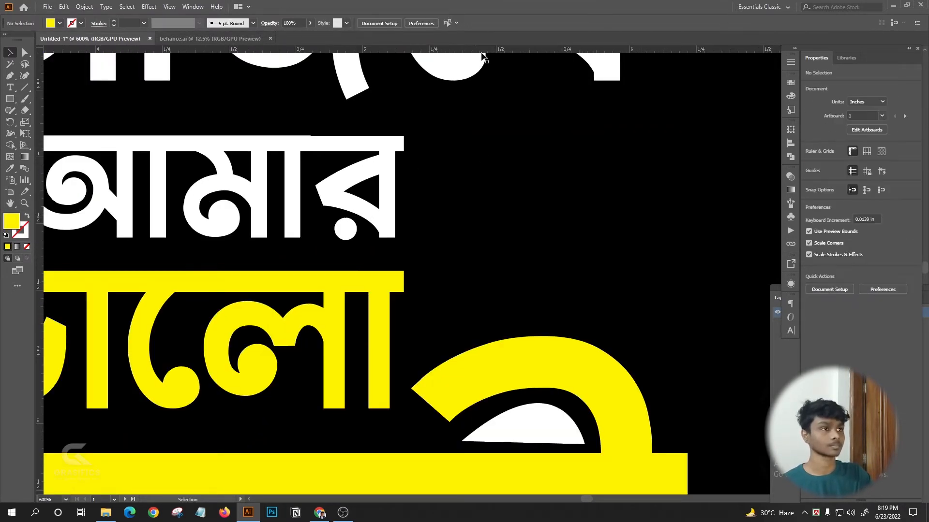
- Place horizontal guides at the upper and lower edges of "আমার" and a vertical guide at the lettering's right edge
left_click(480, 137)
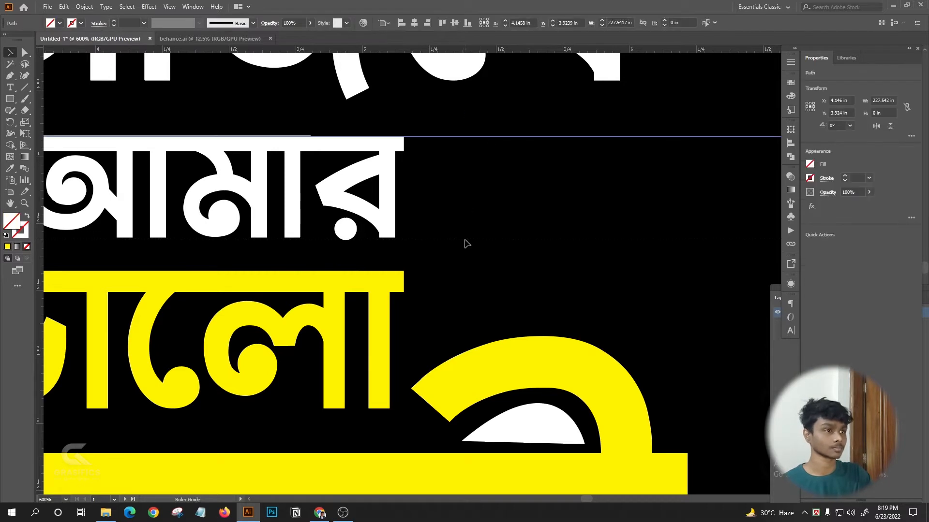
left_click(677, 189)
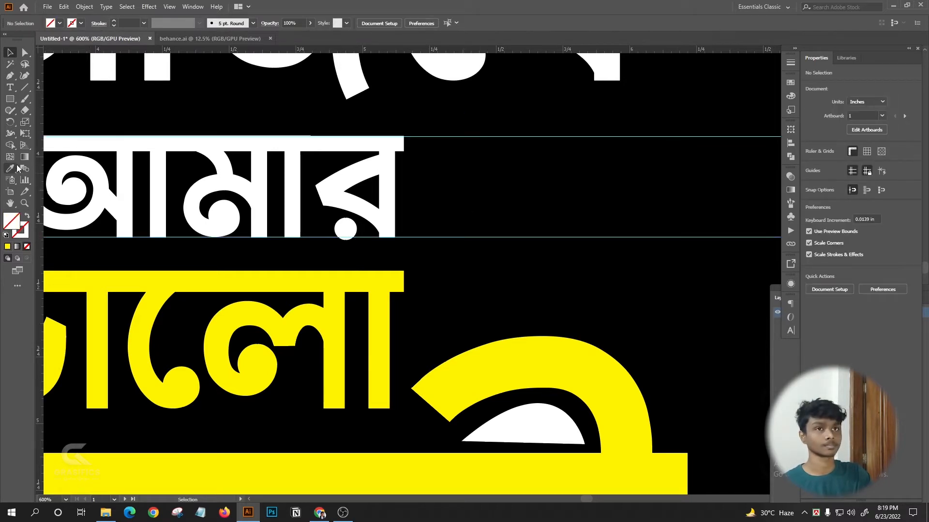
left_click(10, 99)
left_click(68, 90)
left_click(487, 272)
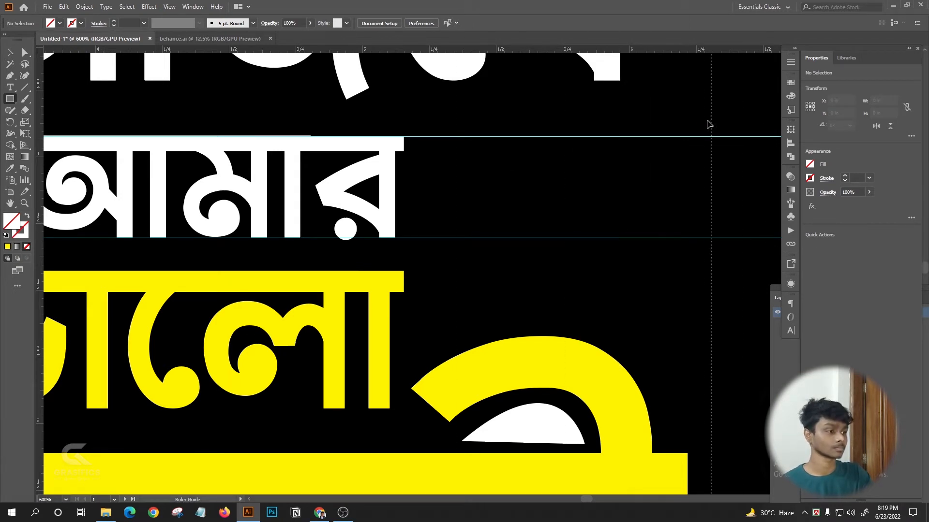
left_click_drag(688, 110, 688, 110)
scroll(476, 169, "down", 4)
scroll(506, 149, "up", 5)
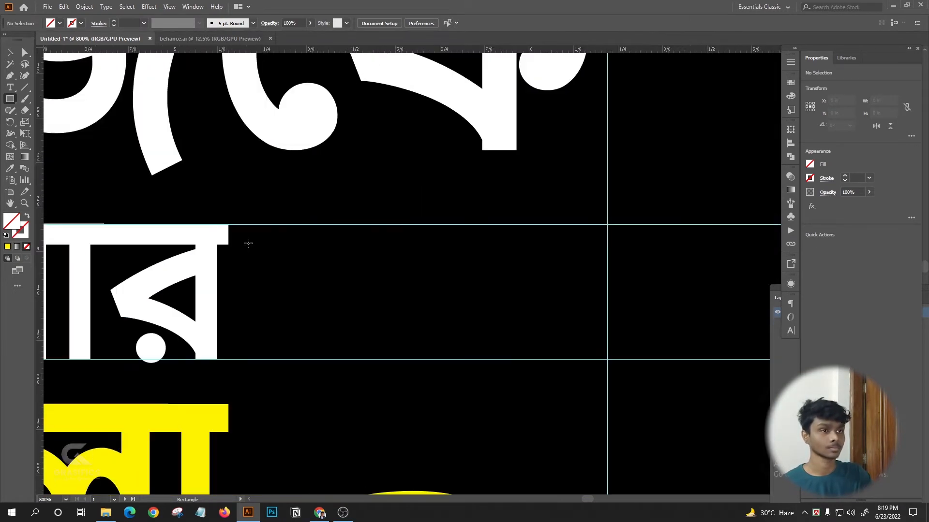
- Draw a bar about 0.995 by 0.058 in beneath the upper guide, beside "আমার", and fill it with the white of "আজকে"
left_click_drag(607, 245, 607, 246)
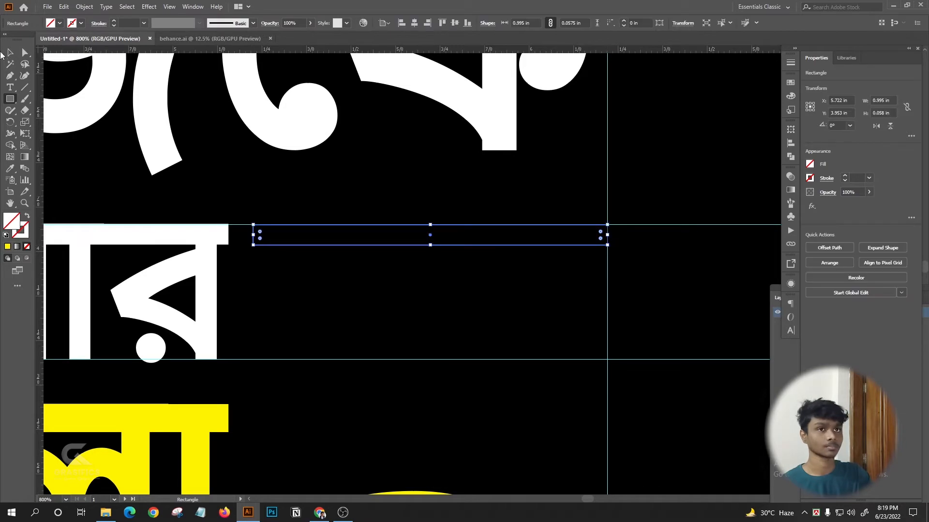
left_click(135, 119)
key("v")
left_click(290, 131)
scroll(452, 199, "down", 2)
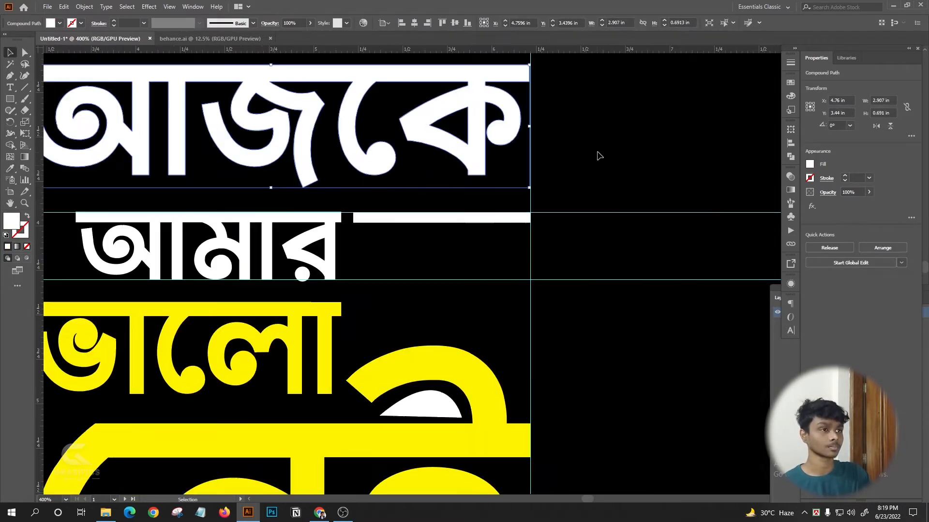
left_click(597, 155)
- Copy the white bar down to the lower guide and place another copy midway between the two
scroll(422, 214, "up", 1)
left_click_drag(428, 226, 428, 231)
left_click_drag(428, 304, 429, 305)
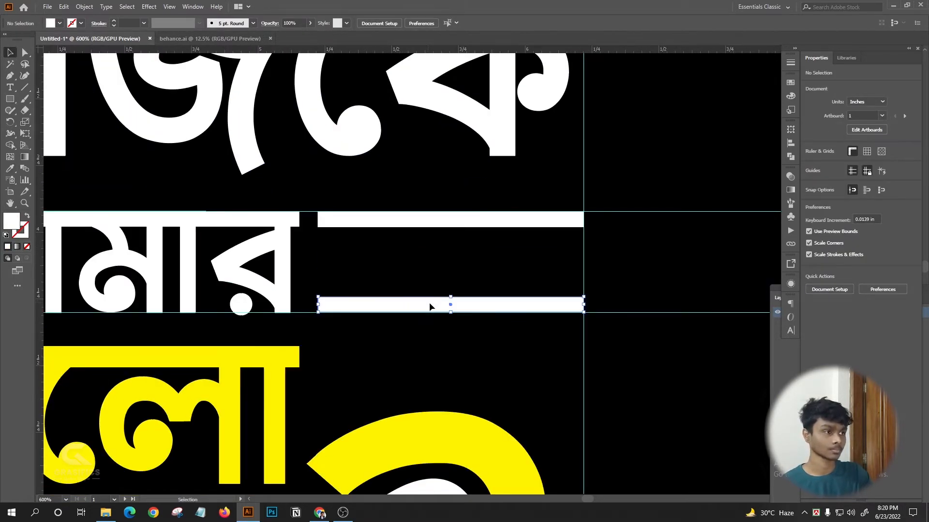
left_click_drag(485, 263, 485, 263)
- Select the three white bars and distribute them evenly in the vertical direction
scroll(486, 262, "down", 1)
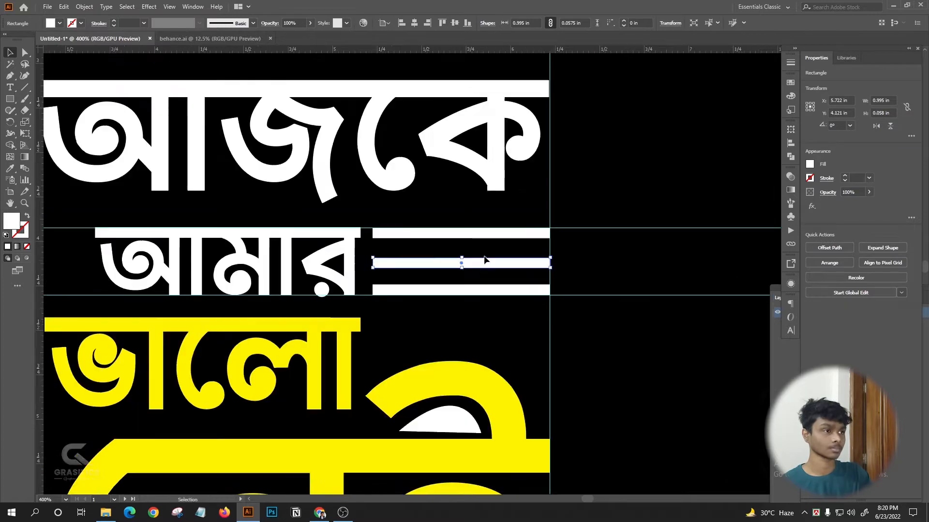
scroll(486, 261, "down", 1)
left_click(489, 211, "shift")
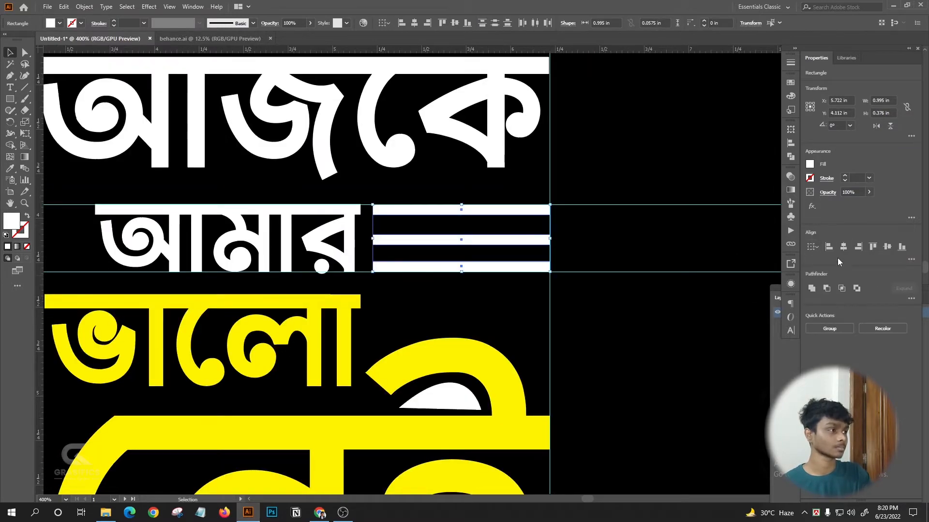
left_click(813, 343)
scroll(477, 263, "down", 1)
left_click(476, 262)
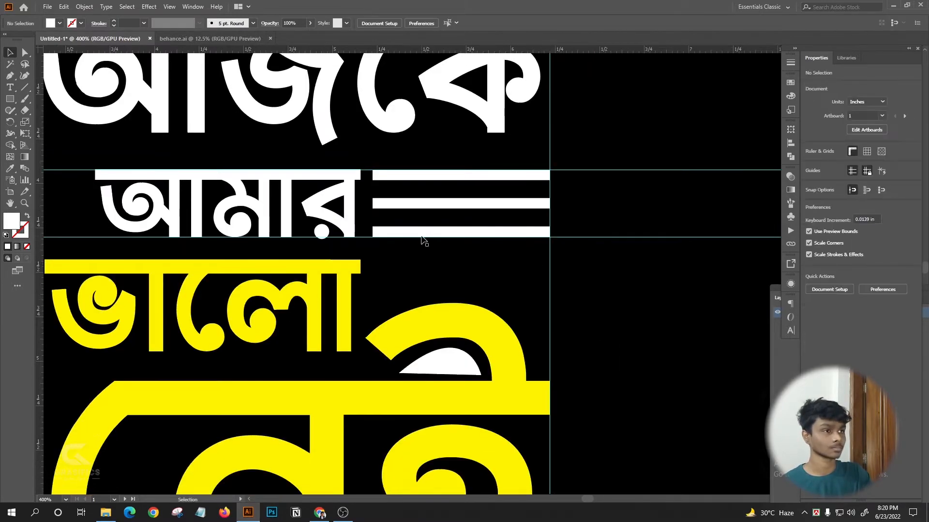
- Duplicate the lower two white bars downward to make a stack of five
left_click(433, 232)
left_click(455, 205, "shift")
left_click_drag(454, 263, 454, 263)
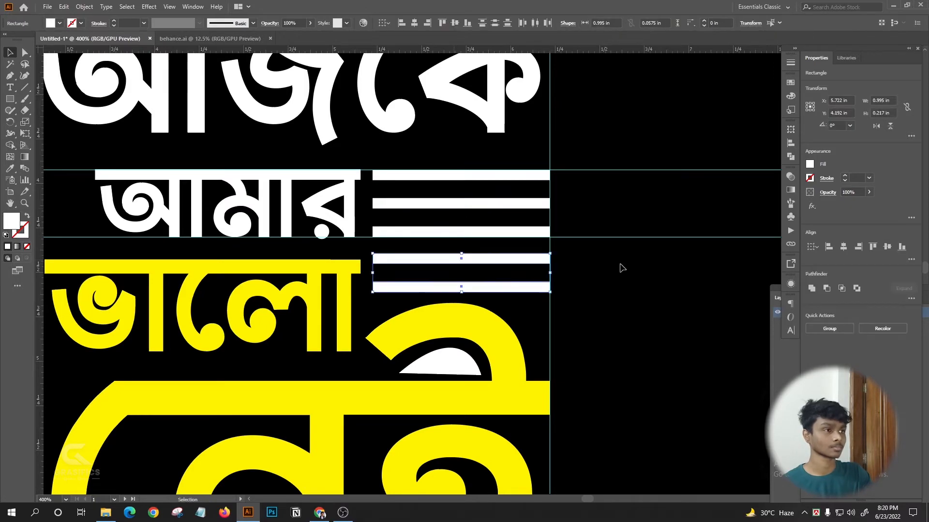
left_click(622, 267)
- Hide the guides and check the five-bar stack against the rest of the design
scroll(566, 213, "down", 6)
scroll(538, 176, "up", 2)
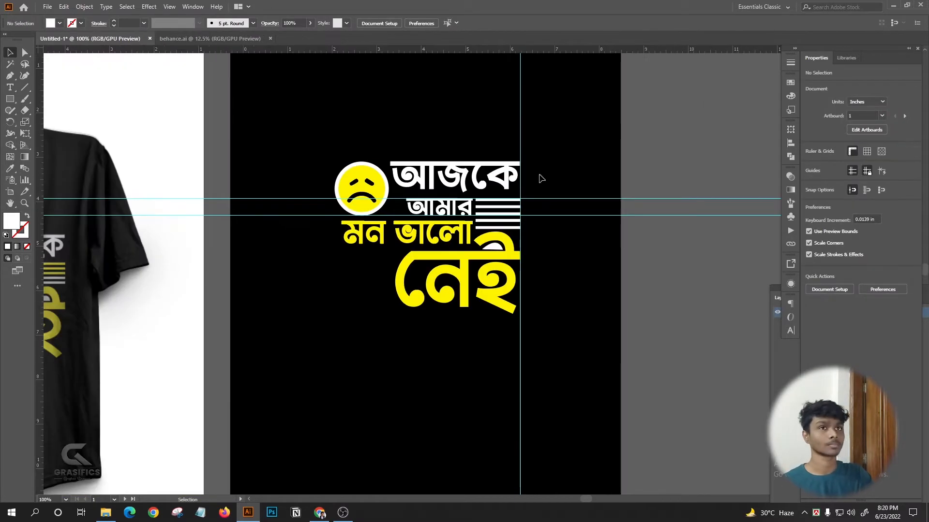
scroll(690, 196, "down", 2)
scroll(692, 204, "up", 5)
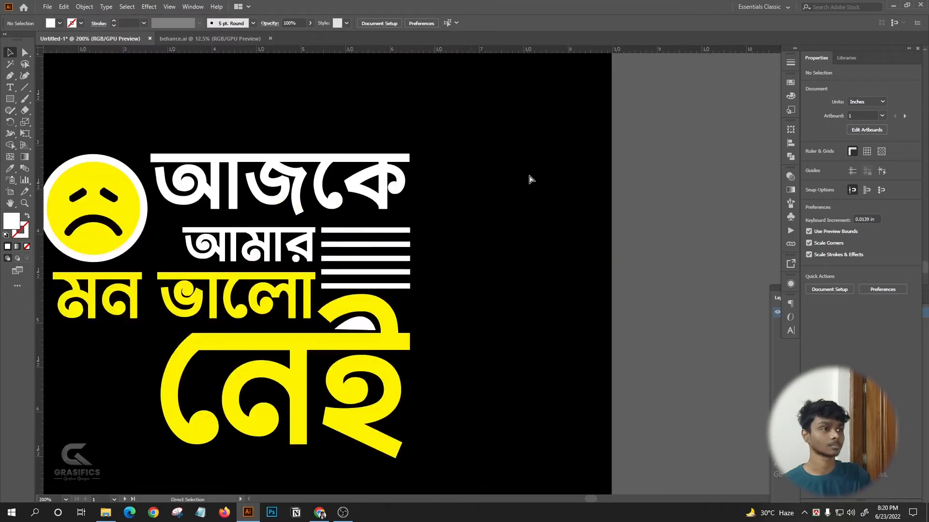
scroll(531, 178, "down", 4)
scroll(518, 135, "up", 3)
scroll(572, 212, "up", 1)
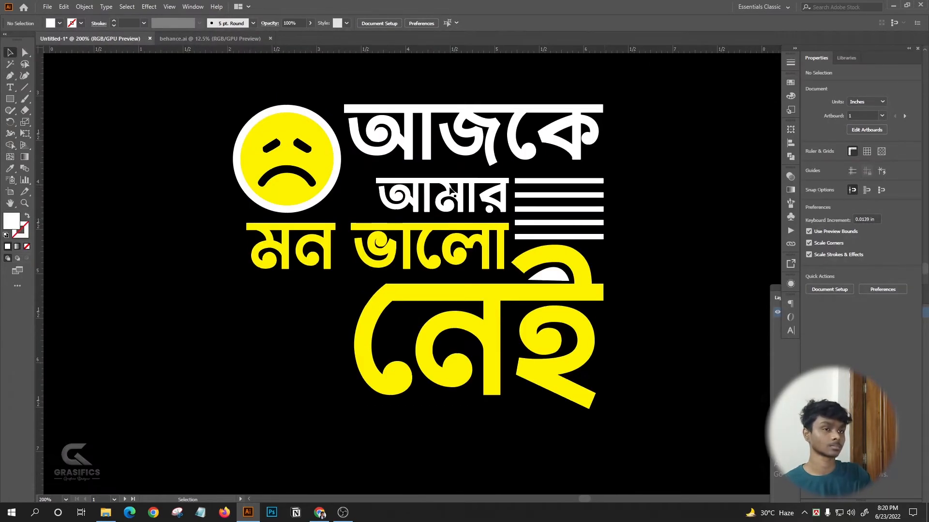
left_click(325, 175)
scroll(410, 183, "down", 2)
scroll(518, 151, "down", 2)
left_click(615, 153)
- Group the five white bars and fine-tune their fit beside "আমার"
scroll(480, 177, "up", 2)
left_click(520, 211)
key("ctrl+z")
left_click_drag(599, 309, 462, 156)
right_click(485, 176)
left_click(532, 248)
scroll(496, 138, "up", 2)
left_click_drag(494, 182, 495, 179)
left_click_drag(495, 176, 494, 176)
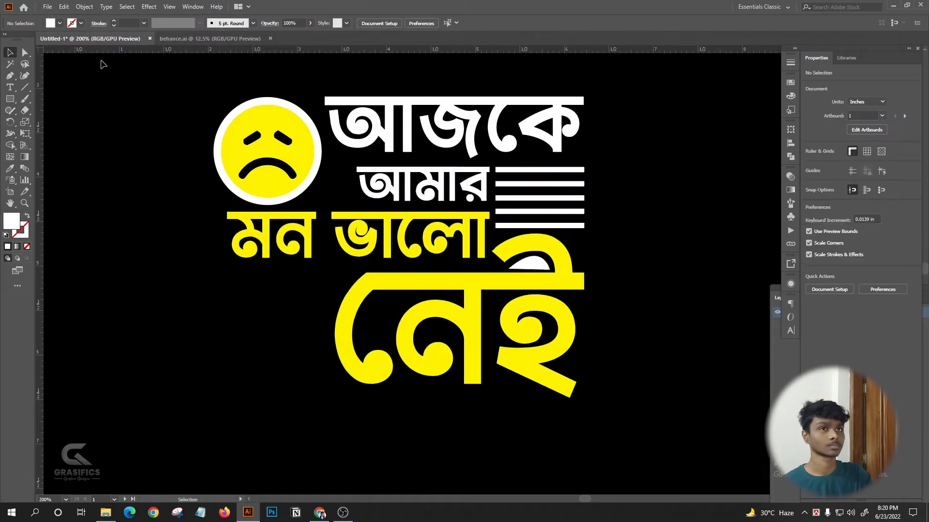
- Recolor the upper three bars of the stack with the yellow sampled from the lettering
left_click(25, 52)
left_click(572, 171)
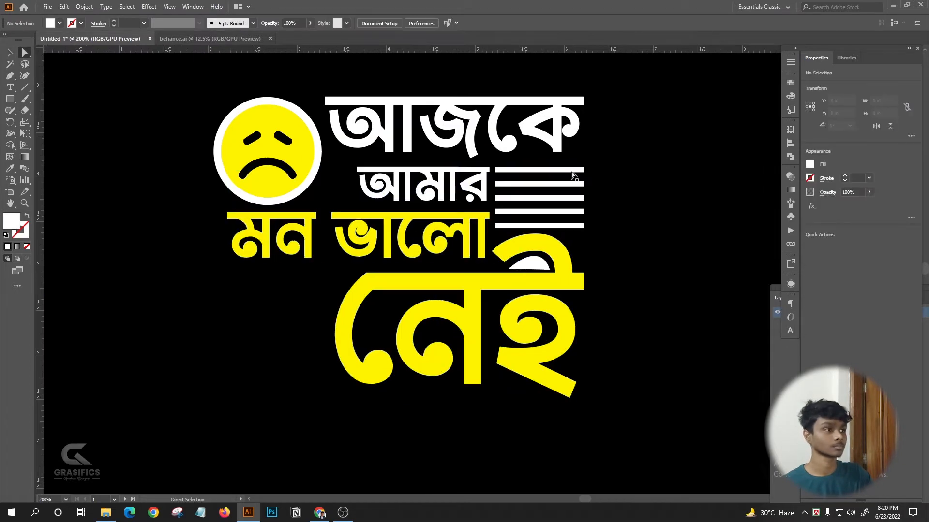
left_click(565, 199, "shift")
key("i")
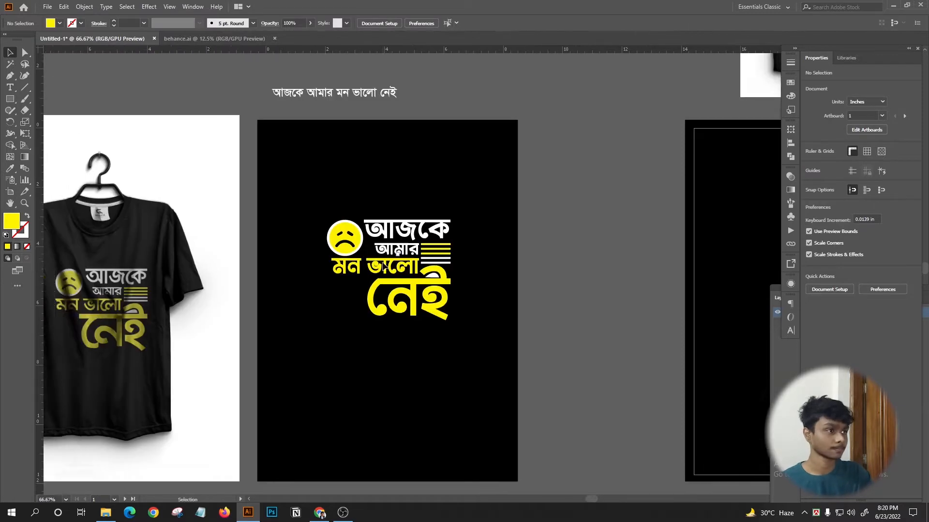
- Group the whole typography design and enlarge it to about 5.52 by 4.49 in
left_click_drag(460, 303, 499, 252)
right_click(454, 199)
left_click(471, 271)
left_click_drag(426, 265, 426, 298)
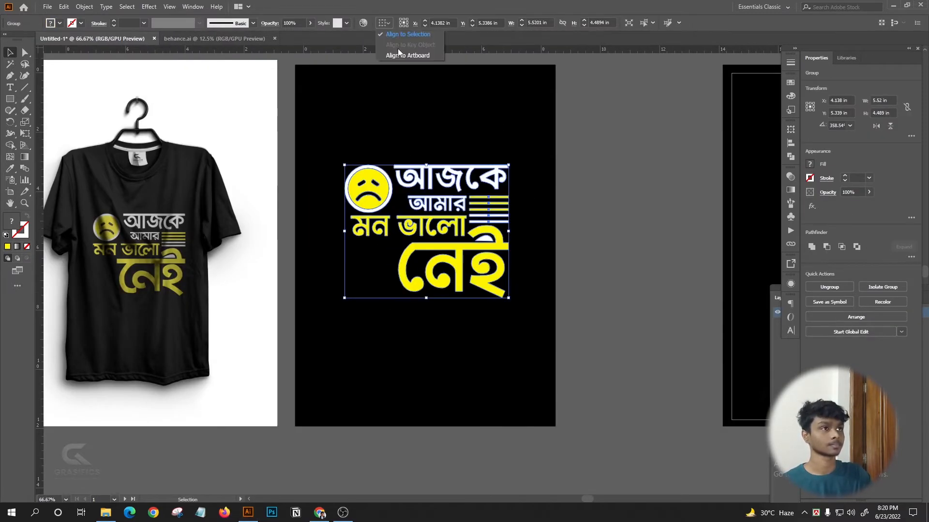
- Align the grouped design to the center of the artboard
left_click(407, 55)
left_click(454, 23)
scroll(303, 124, "up", 5)
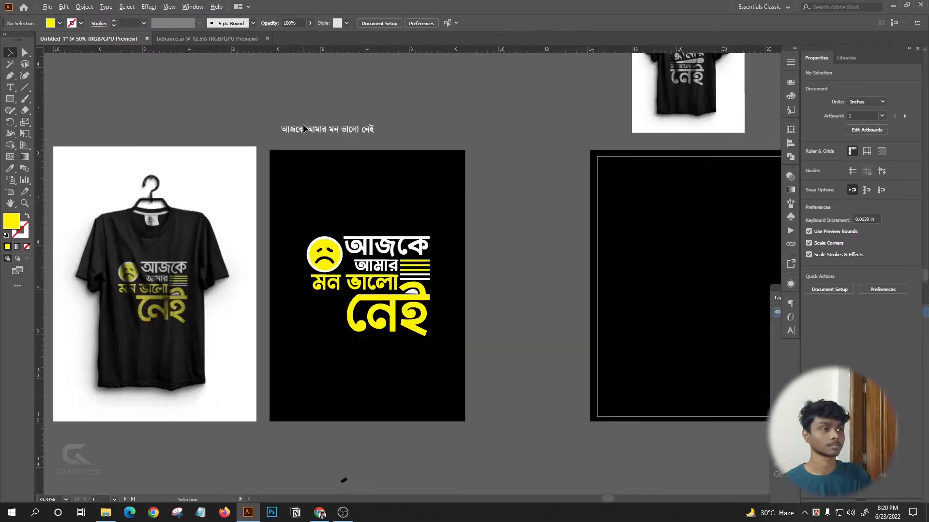
- Move the second T-shirt mockup slightly up and left to leave room above the second black artboard
scroll(207, 164, "down", 1)
scroll(207, 163, "right", 4)
scroll(529, 122, "up", 3)
left_click_drag(661, 128, 650, 101)
scroll(255, 175, "up", 1)
scroll(256, 175, "right", 2)
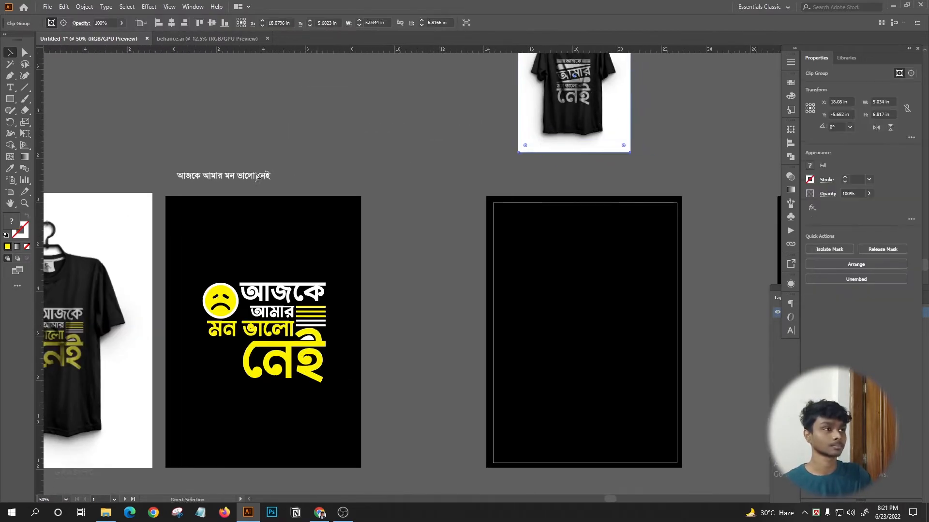
- Move the plain text line "আজকে আমার মন ভালো নেই" to just above the second black artboard
left_click_drag(483, 176, 544, 180)
scroll(600, 149, "right", 4)
scroll(521, 150, "up", 2)
scroll(484, 133, "up", 1)
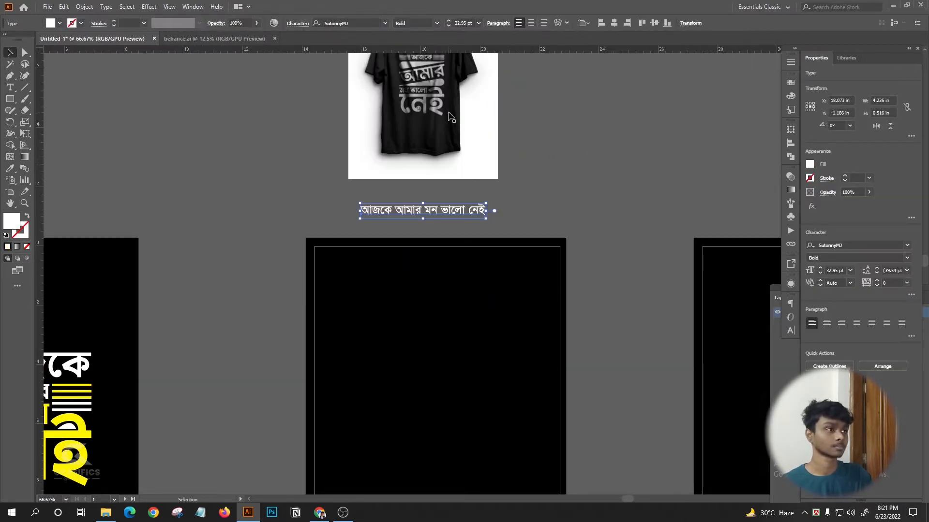
scroll(454, 112, "down", 2)
left_click_drag(351, 239, 351, 239)
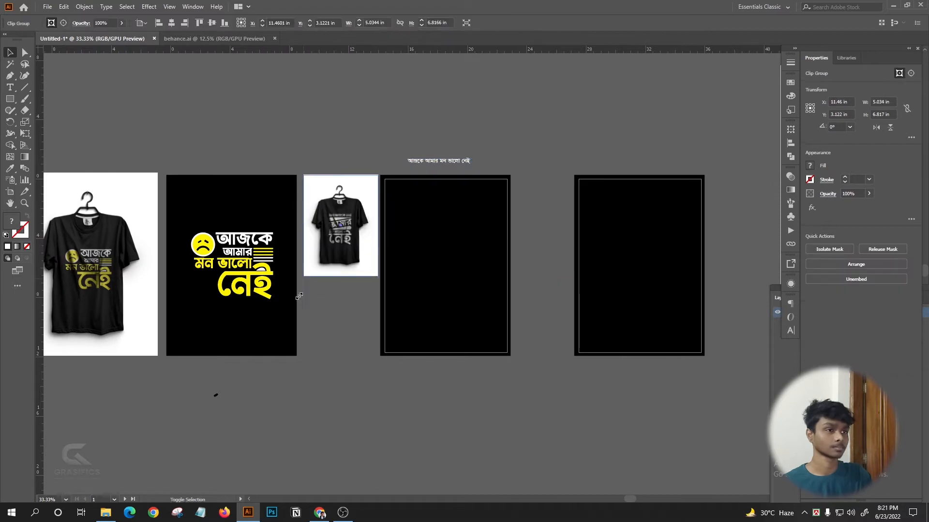
left_click_drag(303, 277, 246, 353)
scroll(354, 313, "up", 1)
key("ctrl+z")
key("ctrl+z")
- Move the second T-shirt mockup down beside the right edge of the second black artboard
scroll(507, 164, "up", 2)
left_click_drag(481, 63, 653, 283)
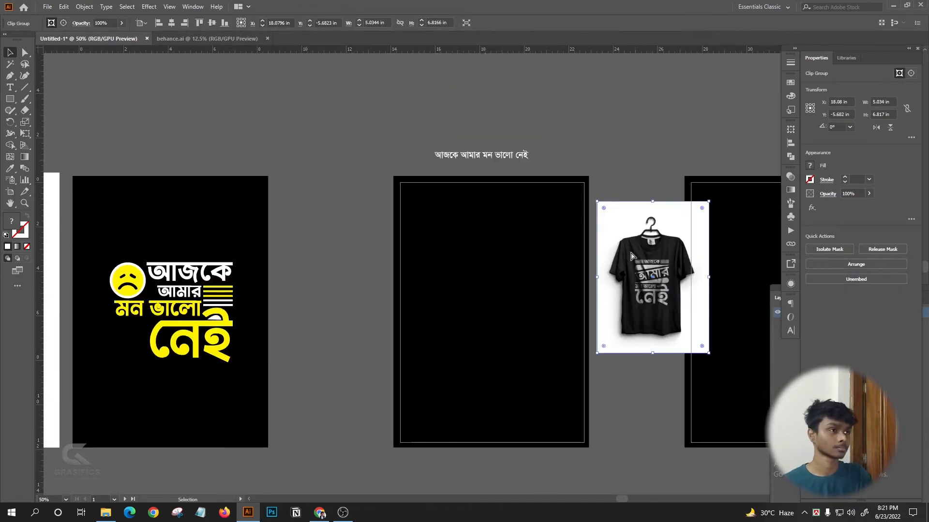
scroll(654, 269, "up", 2)
scroll(491, 184, "down", 2)
- Move the "আজকে আমার মন ভালো নেই" text line onto the upper part of the second black artboard
left_click_drag(472, 150, 479, 239)
scroll(456, 254, "up", 1)
scroll(455, 256, "down", 1)
scroll(352, 217, "left", 1)
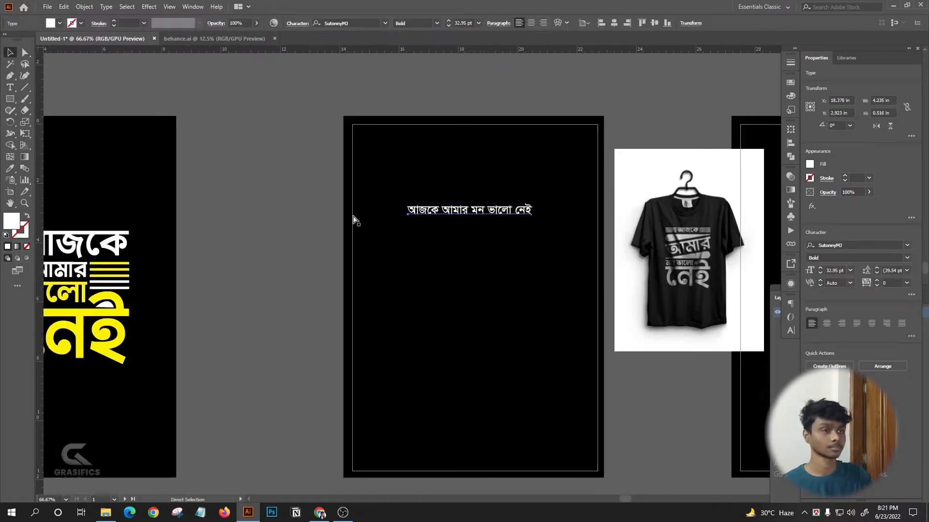
scroll(353, 218, "down", 1)
scroll(334, 257, "down", 2)
scroll(334, 256, "left", 3)
scroll(537, 147, "right", 2)
scroll(538, 148, "up", 2)
scroll(539, 146, "down", 1)
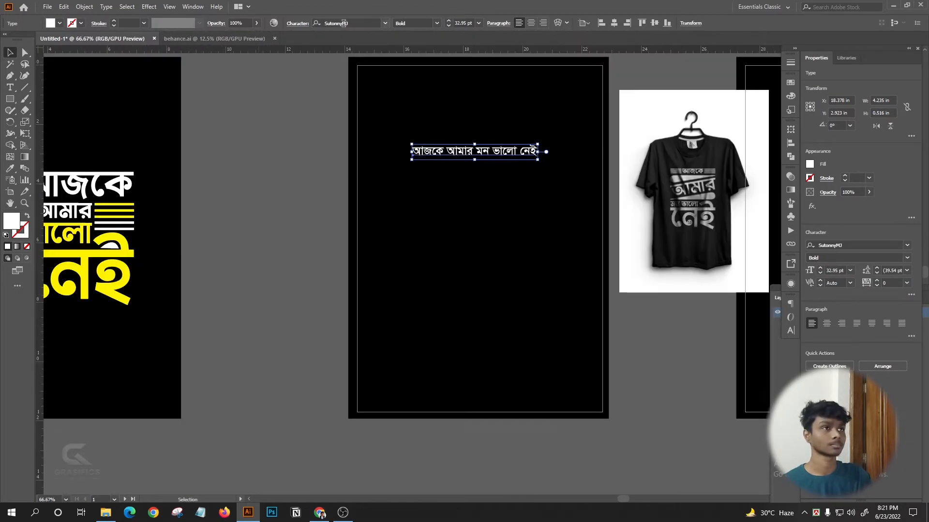
- Change the font of the "আজকে আমার মন ভালো নেই" line to Shorif Jonota Bijoy 2003 Regular
left_click(344, 23)
scroll(493, 144, "down", 10)
scroll(494, 144, "down", 15)
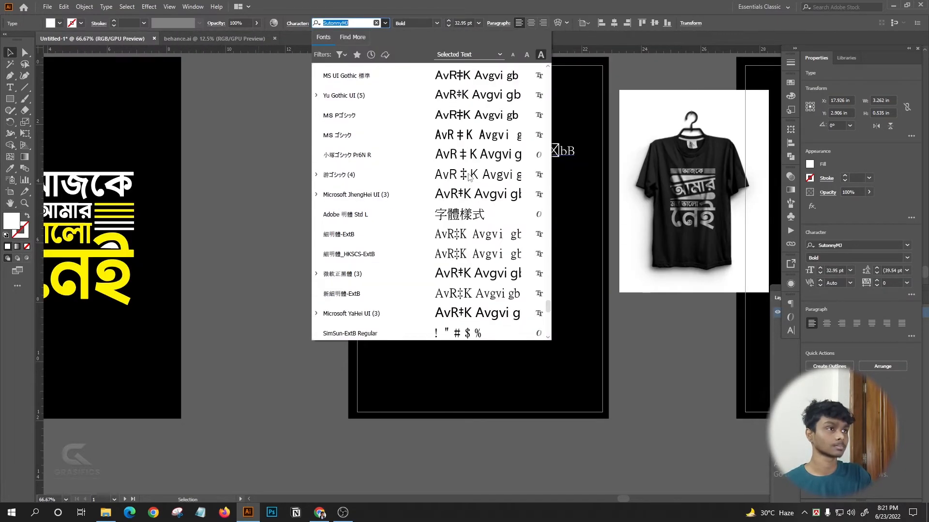
left_click(488, 134)
key("ctrl+shift+a")
scroll(582, 180, "up", 3)
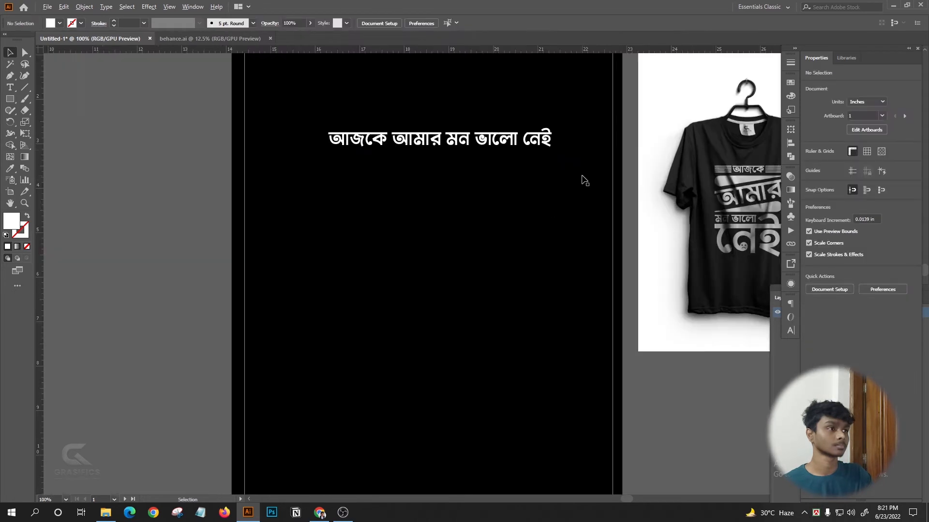
- Move the text line slightly lower on the second artboard and lock the artboard's black background
scroll(443, 257, "down", 2)
left_click(368, 206)
left_click(332, 248)
scroll(463, 157, "left", 2)
key("ctrl+2")
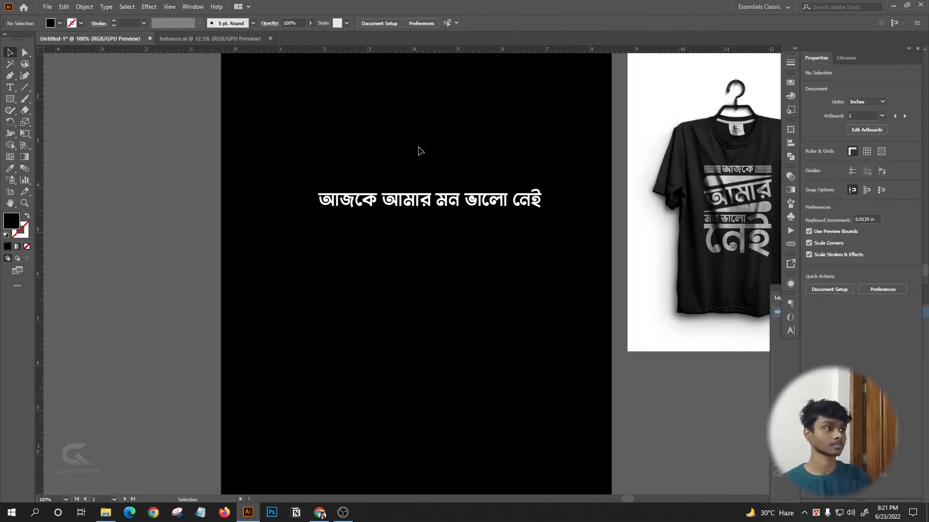
- Copy two words of the line into separate text objects: "আজকে" beside the black artboard and "আমার" above the line
scroll(416, 151, "right", 2)
scroll(385, 217, "up", 1)
scroll(358, 239, "up", 1)
key("t")
scroll(281, 178, "down", 2)
scroll(333, 179, "left", 2)
scroll(333, 180, "up", 1)
double_click(332, 180)
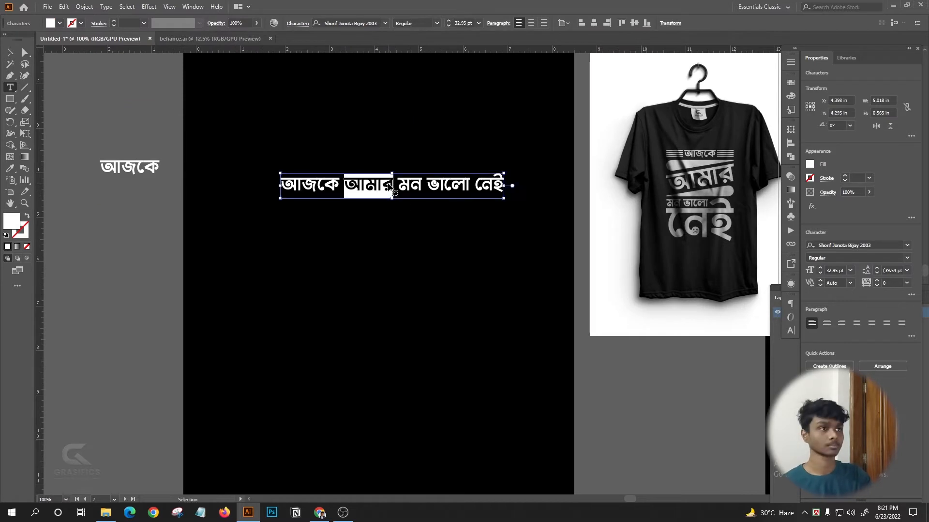
left_click(385, 115)
type("আমার")
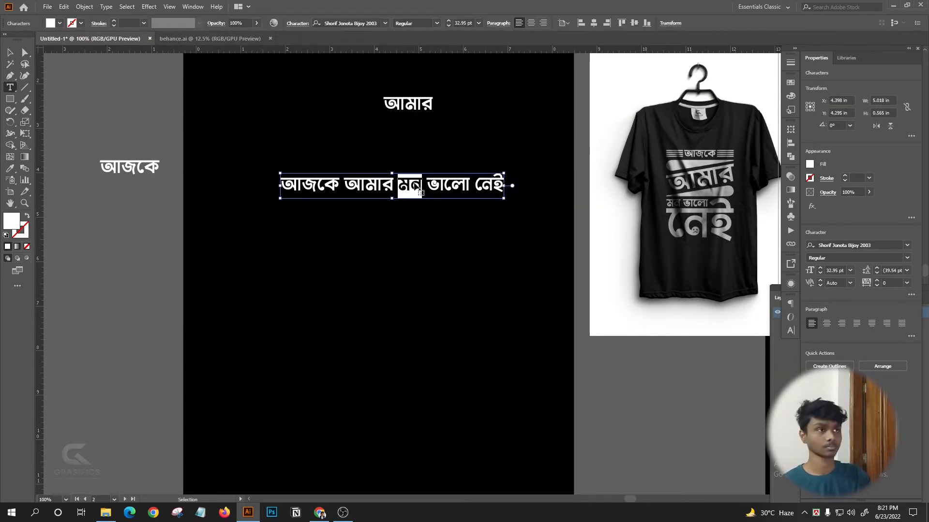
key("ctrl+c")
left_click(407, 140)
key("ctrl+v")
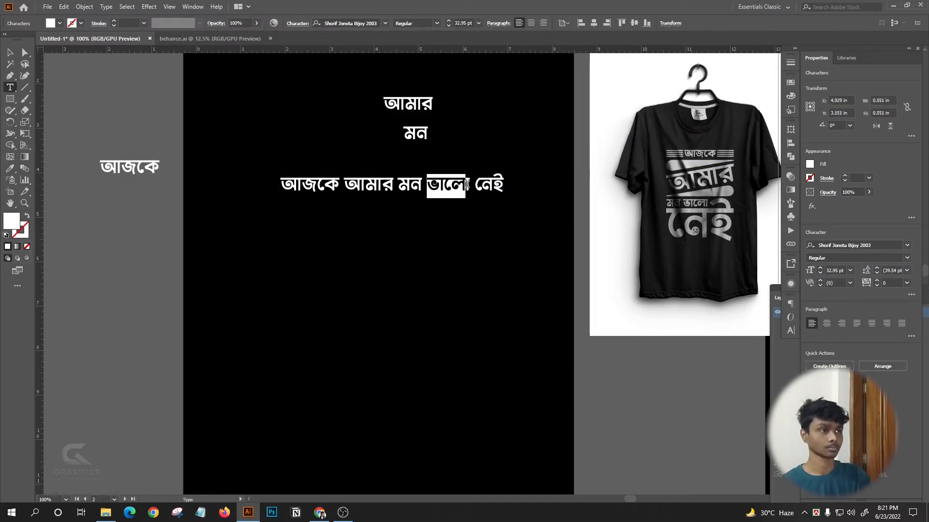
key("ctrl+z")
key("ctrl+z")
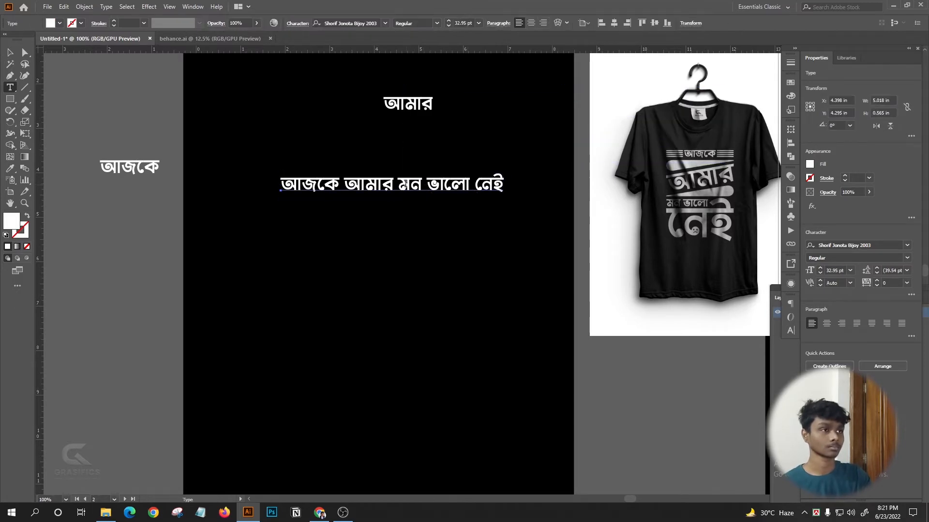
- Copy "মন ভালো" into its own text object above the full line and "নেই" into another below it
key("ctrl+c")
left_click(430, 134)
key("ctrl+v")
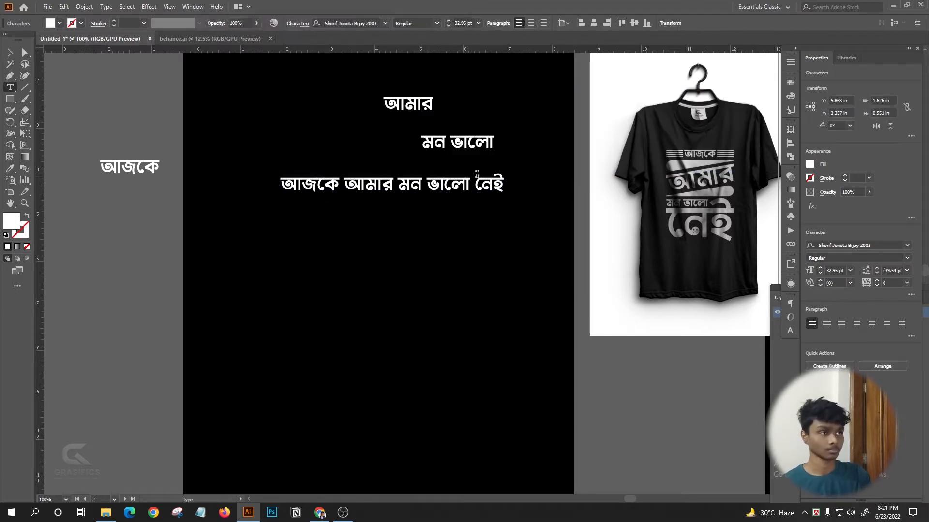
left_click(434, 163)
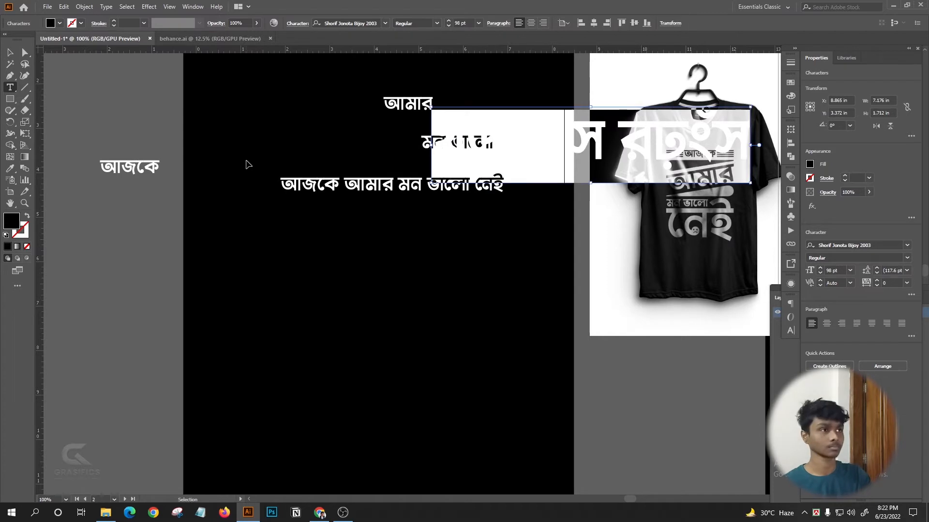
key("ctrl+v")
left_click(476, 189)
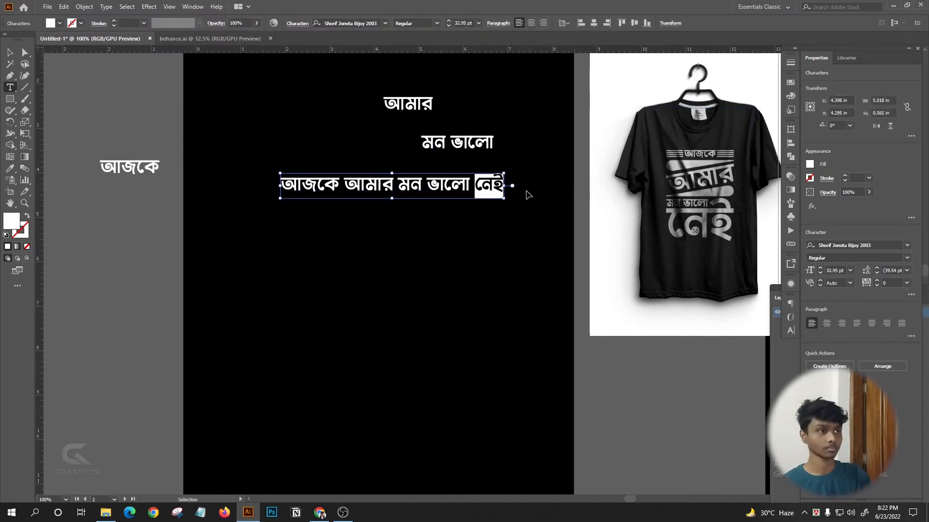
left_click(479, 229, "ctrl")
left_click(439, 228)
key("ctrl+v")
left_click(10, 53)
left_click(363, 159)
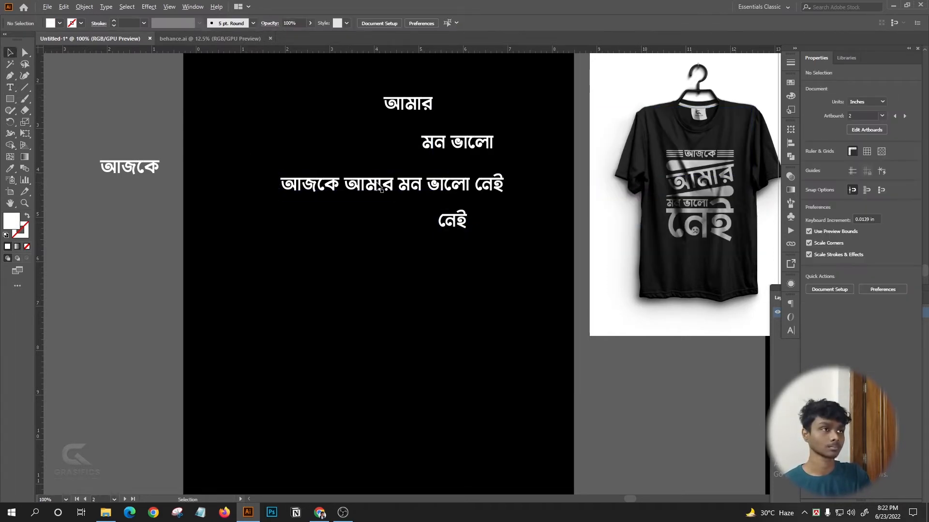
- Move the full text line above the artboard and bring "আজকে" between "মন ভালো" and "নেই"
scroll(375, 187, "down", 2)
left_click_drag(354, 179, 435, 63)
scroll(349, 188, "up", 2)
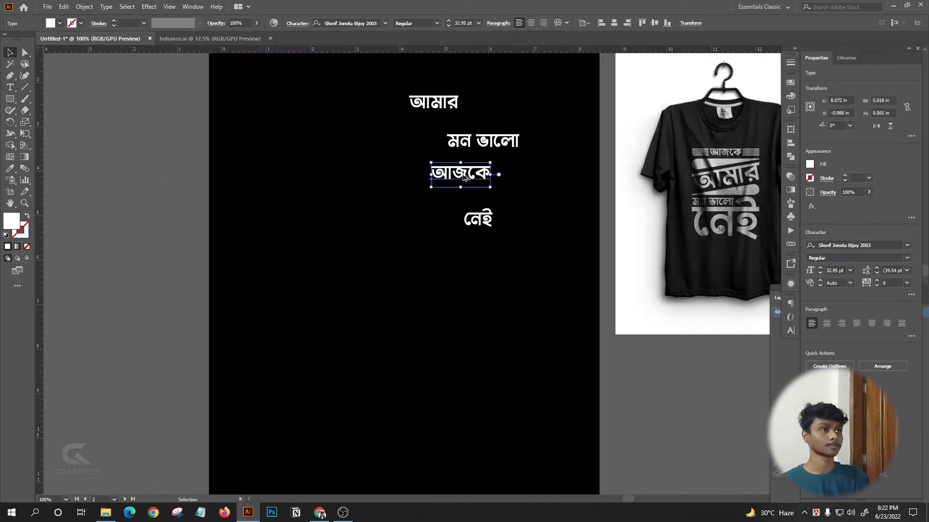
- Reposition "আমার" slightly and move "মন ভালো" directly beneath it
scroll(464, 178, "up", 1)
left_click_drag(421, 121, 421, 124)
scroll(329, 175, "down", 2)
scroll(361, 202, "up", 1)
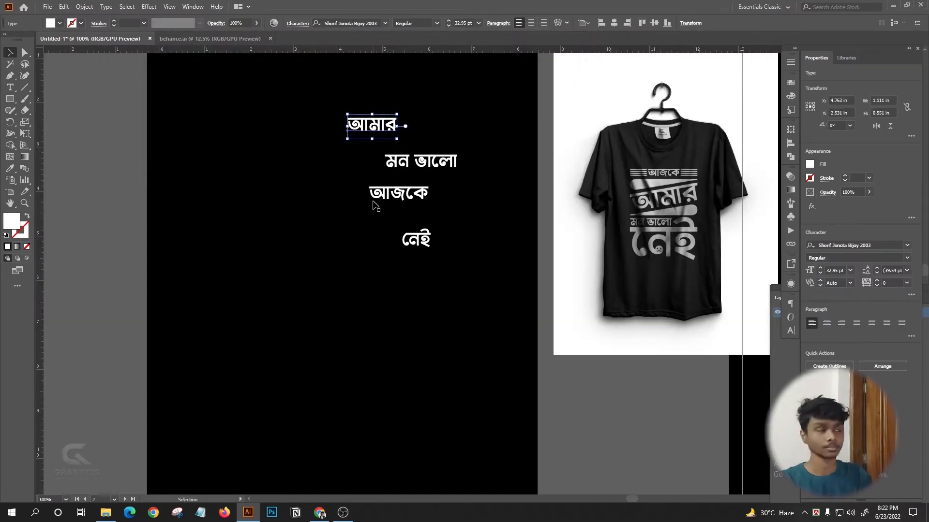
key("ctrl+equal")
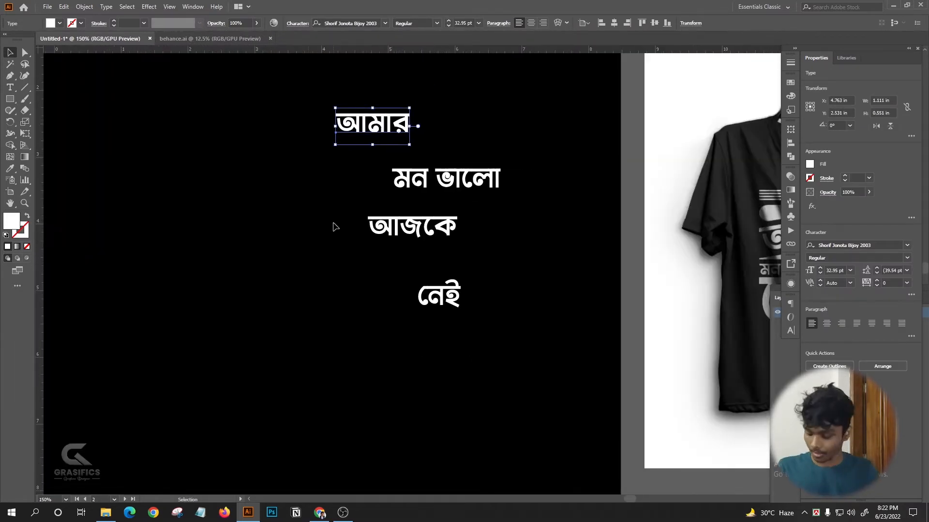
scroll(323, 212, "down", 1)
scroll(456, 195, "up", 1)
scroll(404, 164, "down", 1)
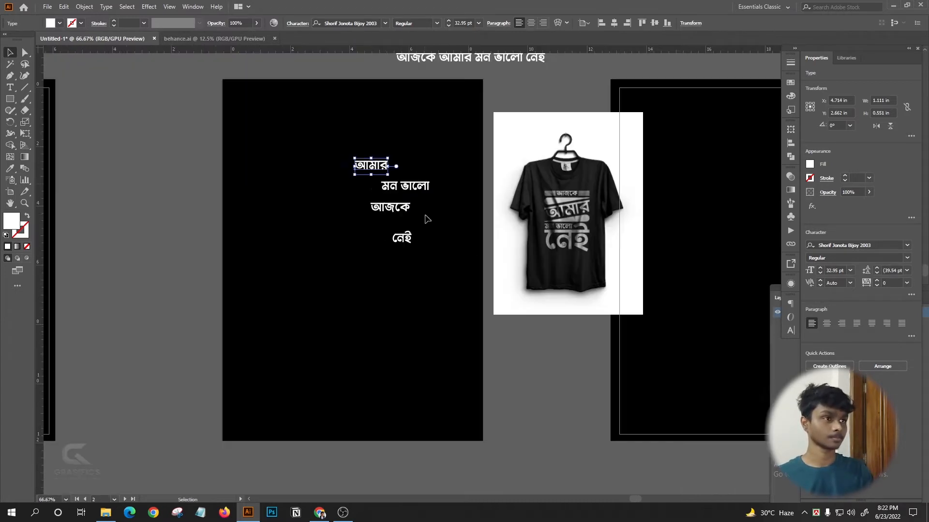
scroll(376, 170, "up", 1)
scroll(370, 160, "up", 2)
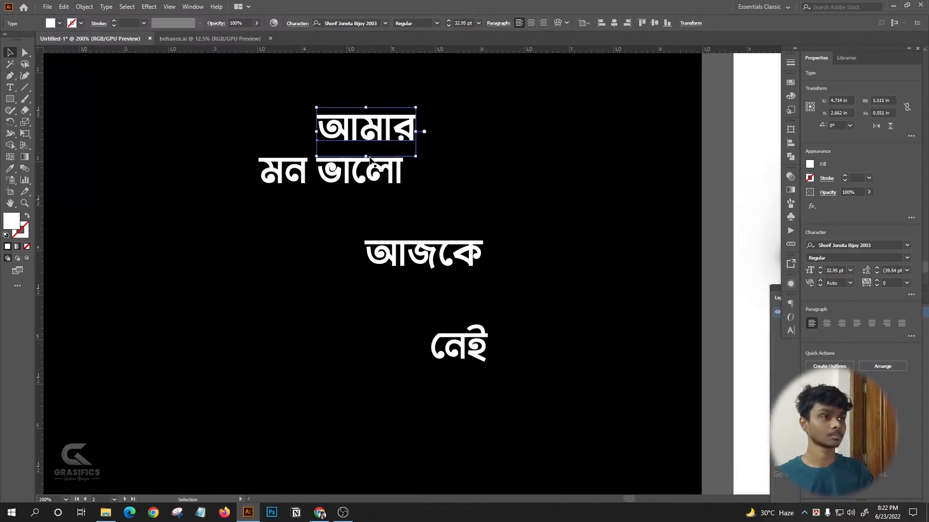
scroll(365, 156, "down", 2)
- Draw a white rectangle about 1.62 by 0.207 in just to the right of "আমার"
left_click(590, 104)
scroll(394, 157, "up", 2)
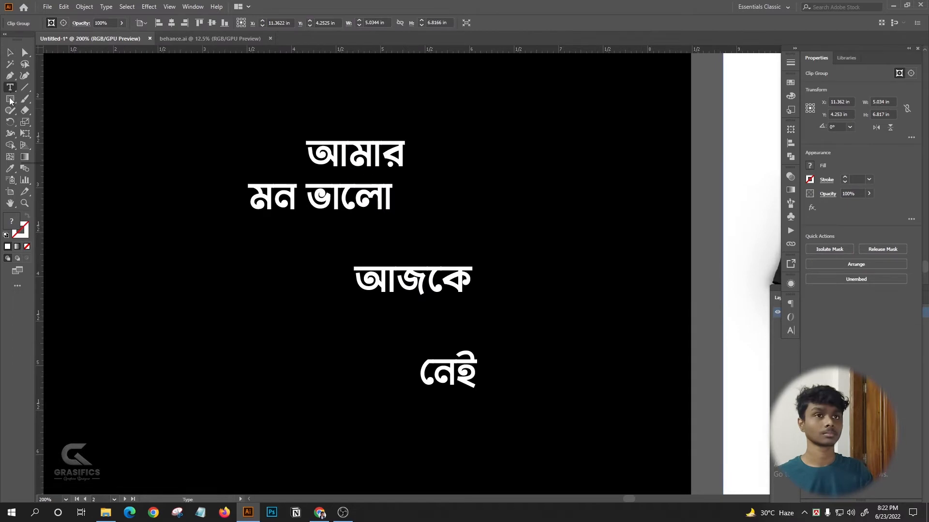
scroll(263, 149, "down", 2)
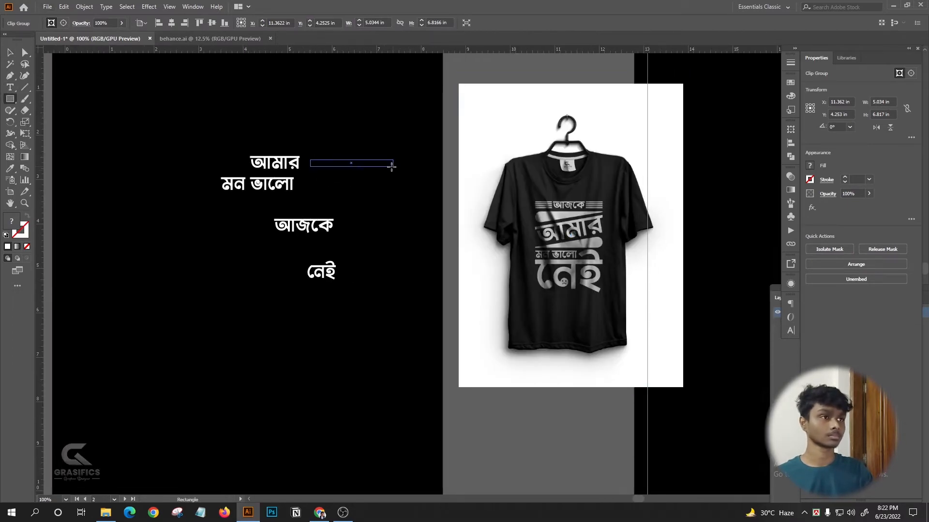
left_click_drag(382, 168, 382, 169)
- Round the left end of the white rectangle and taper it to a point at its upper right corner
scroll(322, 163, "up", 4)
left_click(24, 53)
left_click_drag(262, 134, 286, 191)
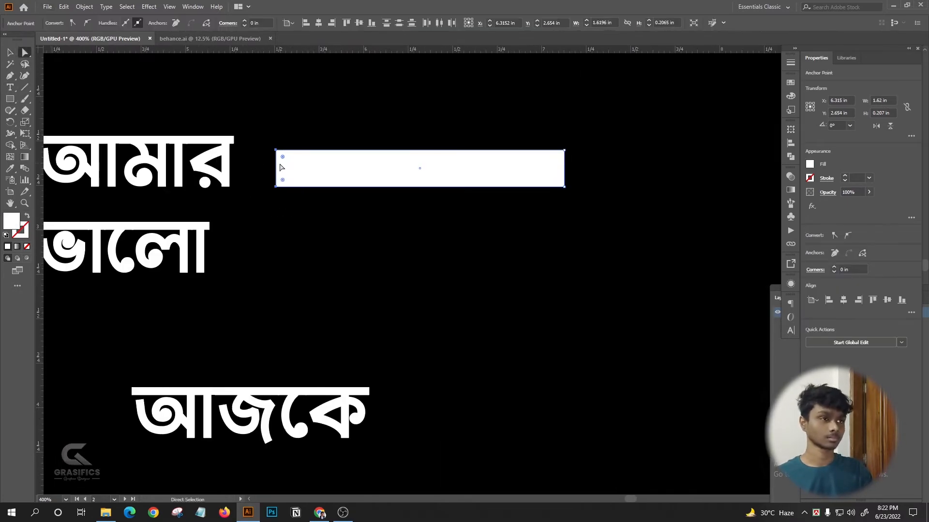
left_click_drag(564, 187, 279, 217)
left_click(577, 145)
scroll(576, 146, "down", 2)
- Move the tapered white shape to the left edge of the black artboard, clear of the words
left_click(11, 52)
scroll(578, 159, "down", 2)
scroll(263, 137, "right", 6)
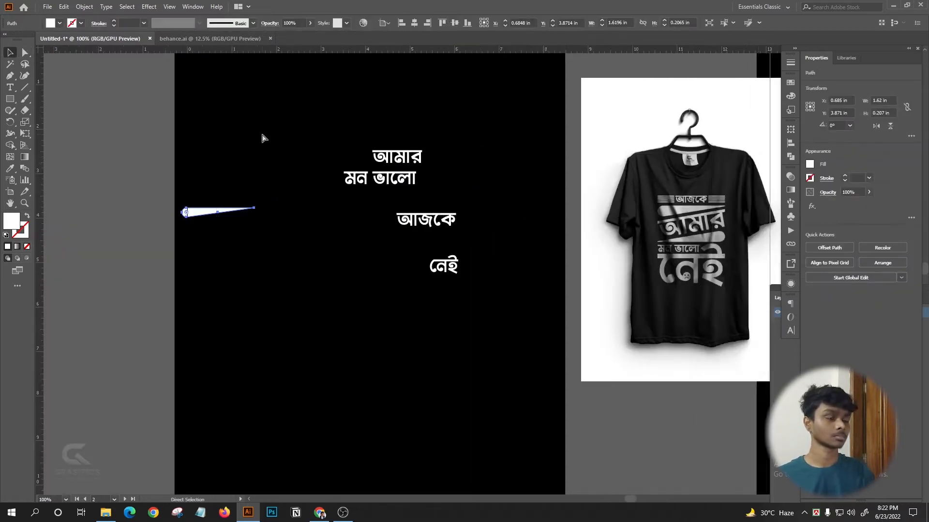
scroll(388, 193, "up", 1)
scroll(307, 182, "right", 4)
scroll(281, 170, "up", 1)
scroll(248, 157, "right", 3)
scroll(248, 157, "right", 1)
scroll(257, 164, "up", 2)
scroll(310, 194, "left", 2)
scroll(333, 204, "down", 2)
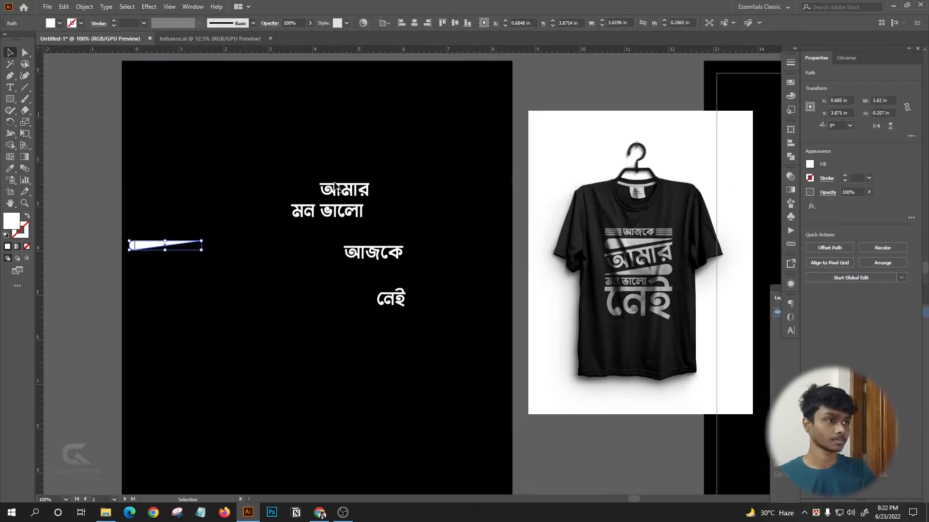
- Shift "আমার" left over "মন ভালো", and align the four words to a common horizontal centre
scroll(327, 198, "up", 1)
left_click_drag(322, 193, 322, 192)
scroll(322, 192, "up", 1)
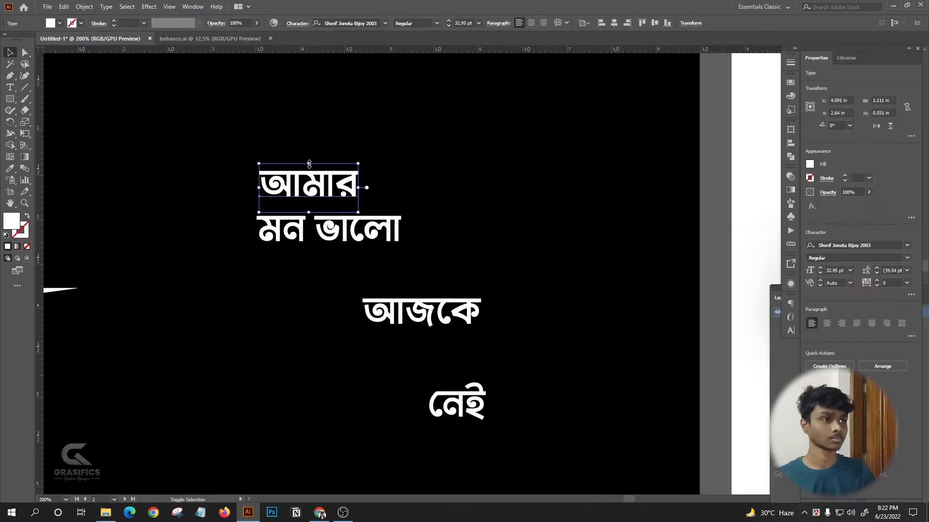
scroll(396, 135, "down", 1)
left_click_drag(271, 135, 500, 431)
left_click(593, 23)
left_click(580, 139)
- Move "মন ভালো" straight down to sit just above "আজকে"
scroll(351, 165, "up", 1)
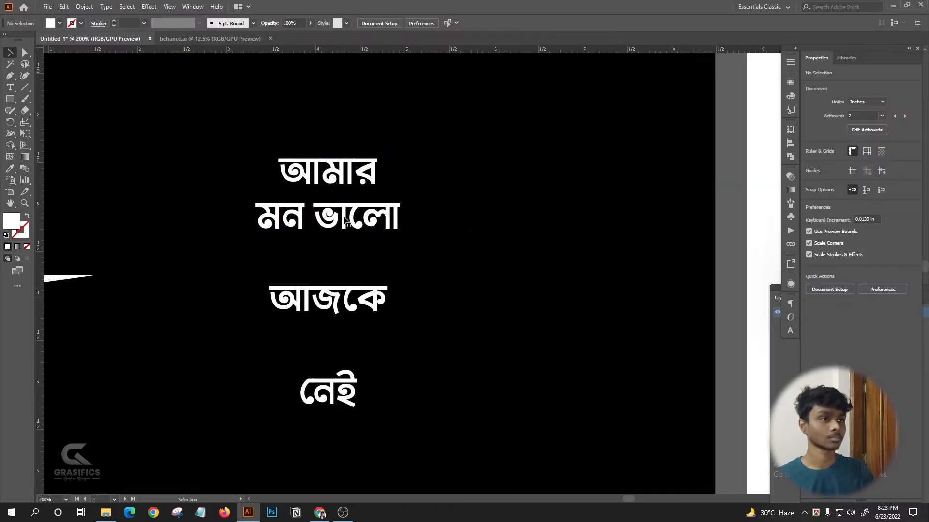
left_click_drag(342, 216, 342, 248)
left_click(344, 178)
left_click(347, 198)
right_click(344, 188)
- Duplicate the four words to the right of the black artboard and move the T-shirt mockup down below the copies
left_click_drag(244, 131, 409, 421)
right_click(363, 258)
scroll(318, 236, "down", 2)
left_click_drag(313, 211, 575, 86)
left_click_drag(646, 284, 647, 483)
- Convert the four words on the black artboard to outlines
scroll(232, 253, "up", 2)
left_click_drag(321, 109, 498, 408)
scroll(402, 116, "right", 1)
right_click(414, 229)
left_click(486, 295)
left_click(602, 232)
- Merge the overlapping letter outlines within each of the four words on the artboard
scroll(484, 184, "down", 1)
left_click(369, 129)
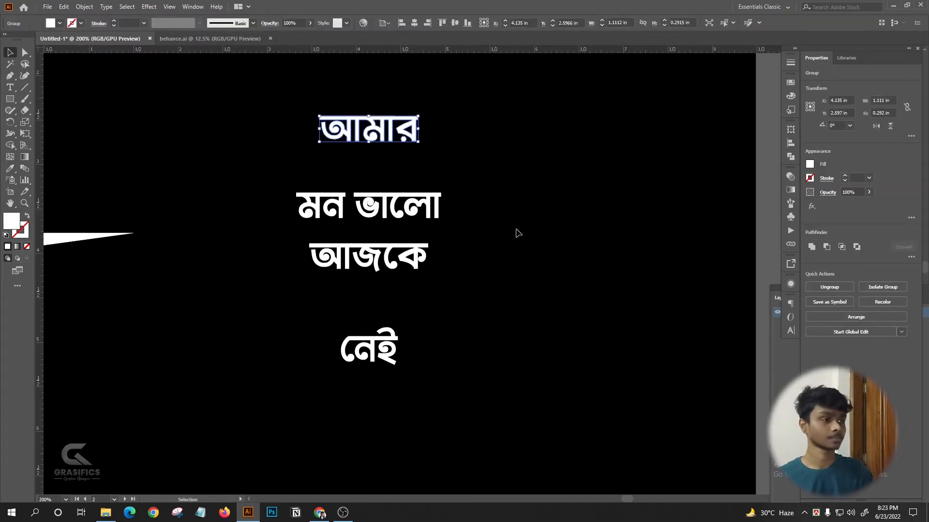
left_click(305, 213)
left_click(367, 256)
left_click(369, 347)
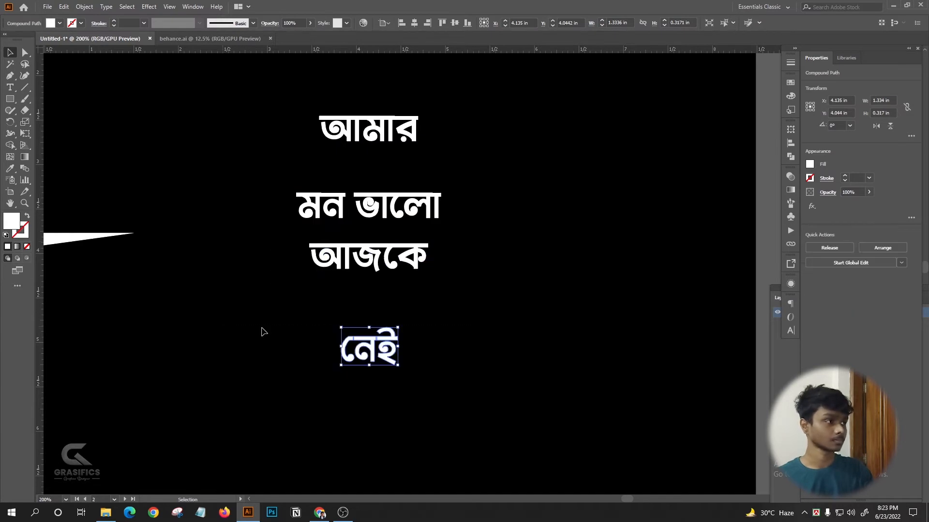
left_click(460, 179)
- Scale the outlined "আমার" down proportionally to about half its size and shift it slightly downward
scroll(297, 160, "down", 2)
scroll(333, 142, "up", 4)
left_click(337, 145)
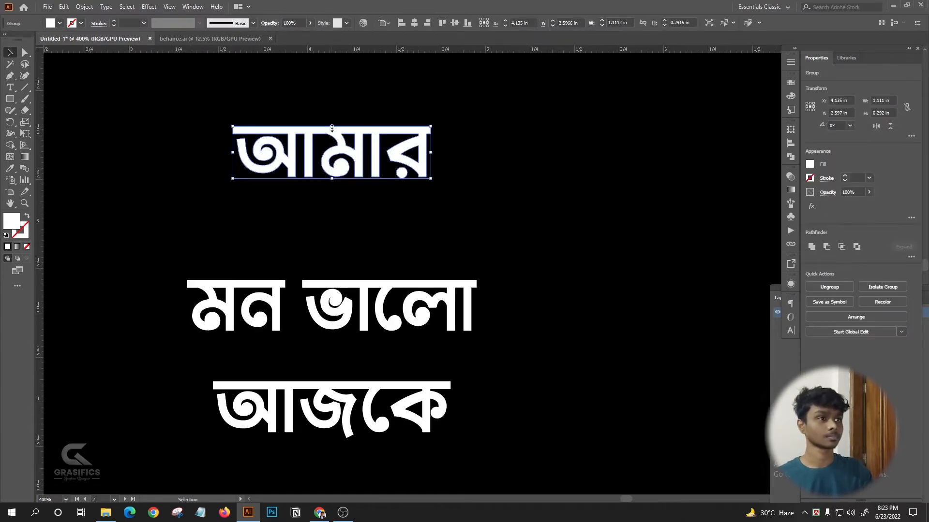
left_click_drag(234, 178, 294, 162, "alt+shift")
scroll(313, 160, "left", 1)
left_click(313, 159)
left_click(376, 148)
left_click_drag(378, 163, 378, 176, "shift")
left_click(353, 261)
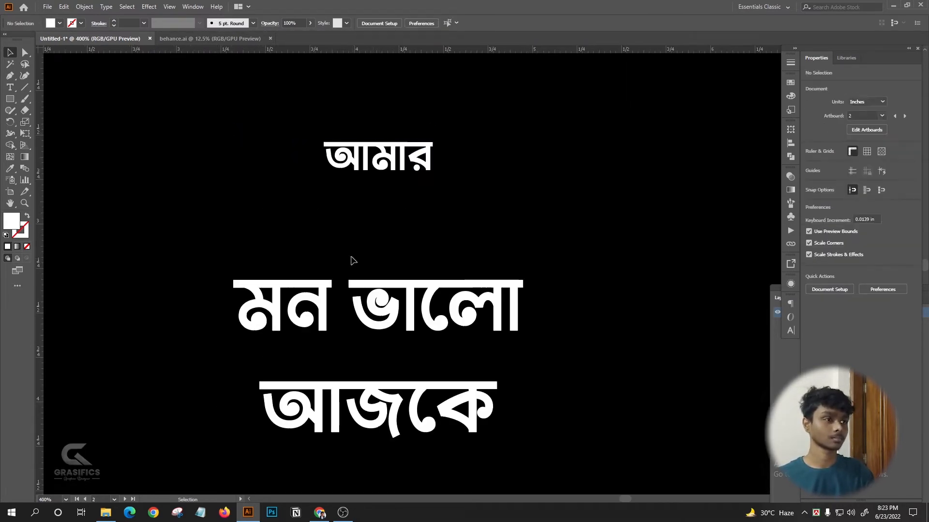
- Rearrange the words so the stack reads "আজকে", "আমার", "মন ভালো", "নেই" from top to bottom
scroll(355, 251, "down", 4)
left_click_drag(358, 250, 355, 293)
scroll(358, 240, "right", 1)
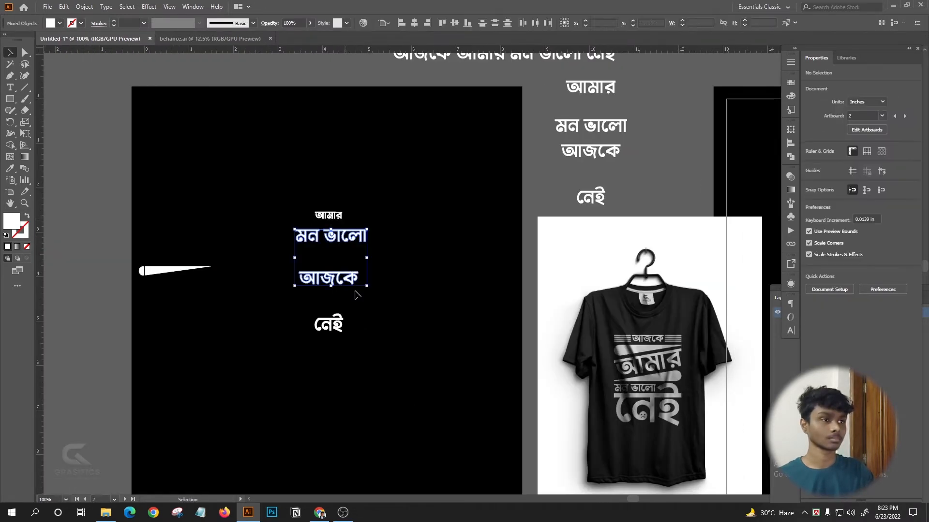
left_click(401, 226)
scroll(402, 226, "up", 1)
left_click_drag(365, 221, 364, 298)
left_click(417, 241)
- Scale "আজকে" down and enlarge "আমার" beneath it to about 1.34 by 0.351 in
scroll(416, 241, "down", 1)
scroll(387, 256, "right", 1)
scroll(350, 275, "up", 1)
scroll(355, 240, "up", 1)
scroll(355, 240, "down", 1)
scroll(371, 230, "up", 2)
left_click_drag(367, 258, 428, 240)
scroll(428, 227, "down", 2)
scroll(392, 196, "up", 1)
scroll(395, 203, "right", 1)
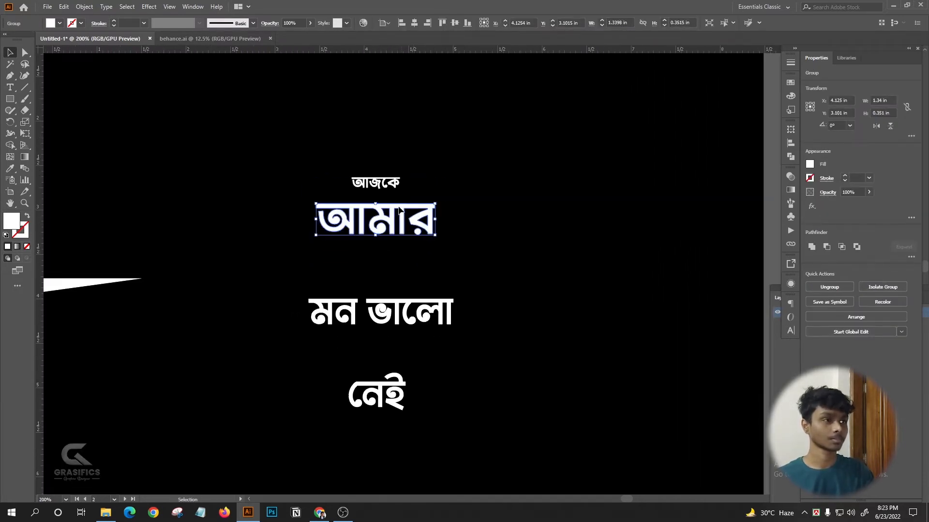
- Resize "আজকে" above the lowered "আমার" and align the two words to the same horizontal centre
left_click_drag(399, 209, 399, 216)
left_click(387, 179, "shift")
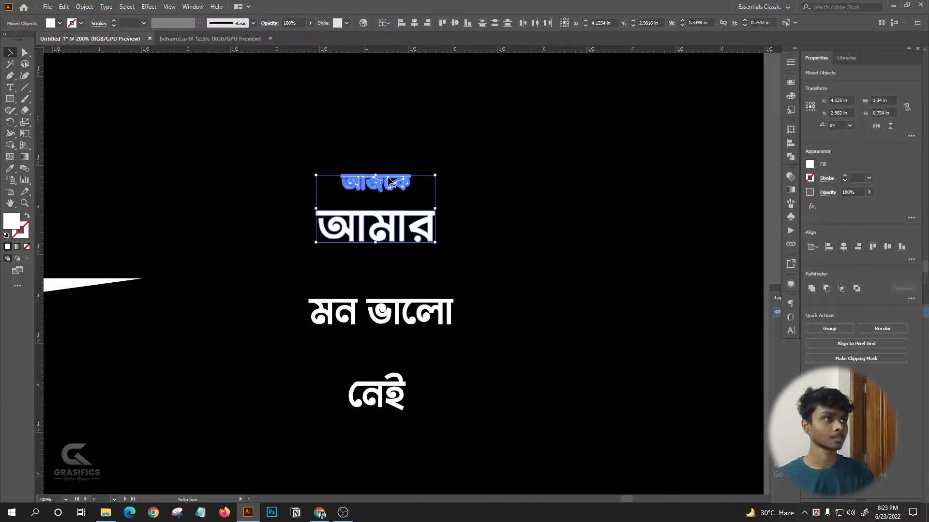
left_click(387, 145)
scroll(372, 212, "up", 1)
left_click(386, 180)
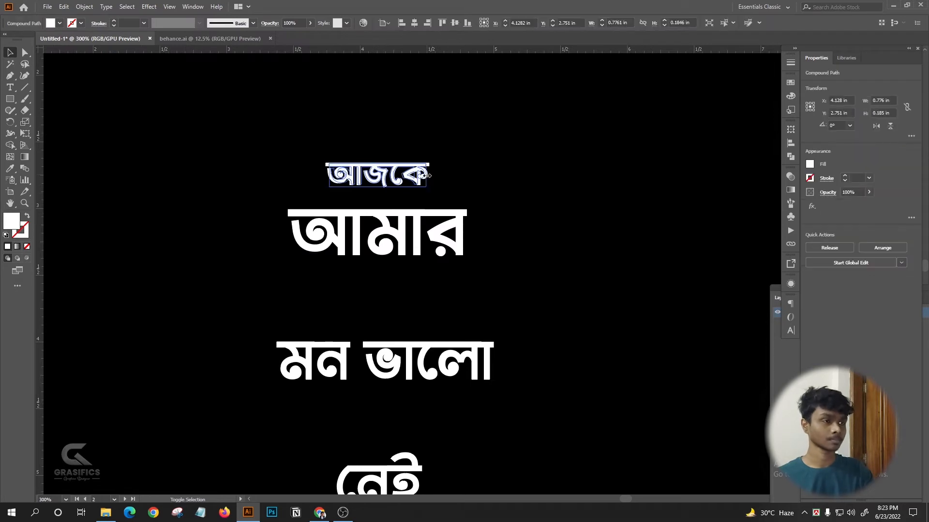
left_click(400, 280)
- Move "আমার" down toward "মন ভালো" and place the tapered white shape in the gap between "আজকে" and "আমার"
scroll(399, 280, "down", 1)
scroll(356, 203, "down", 1)
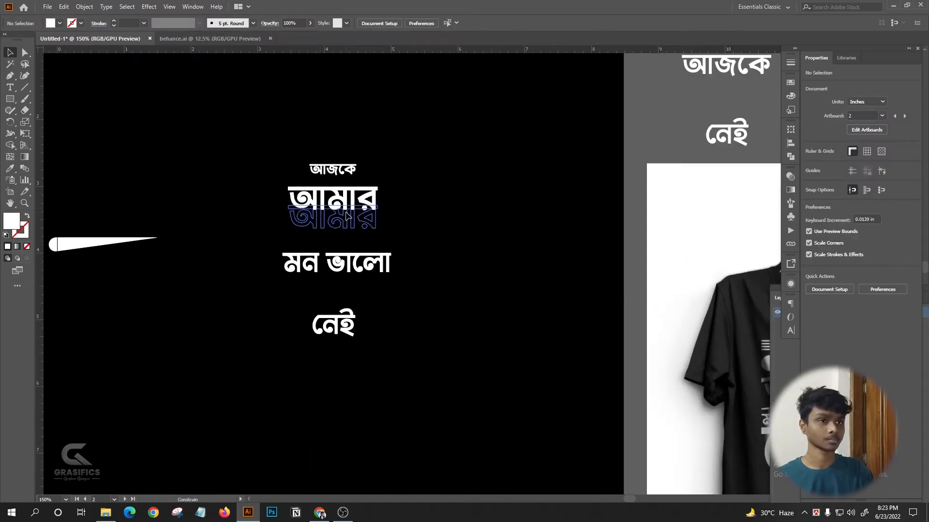
scroll(283, 189, "up", 1)
left_click_drag(398, 179, 392, 190)
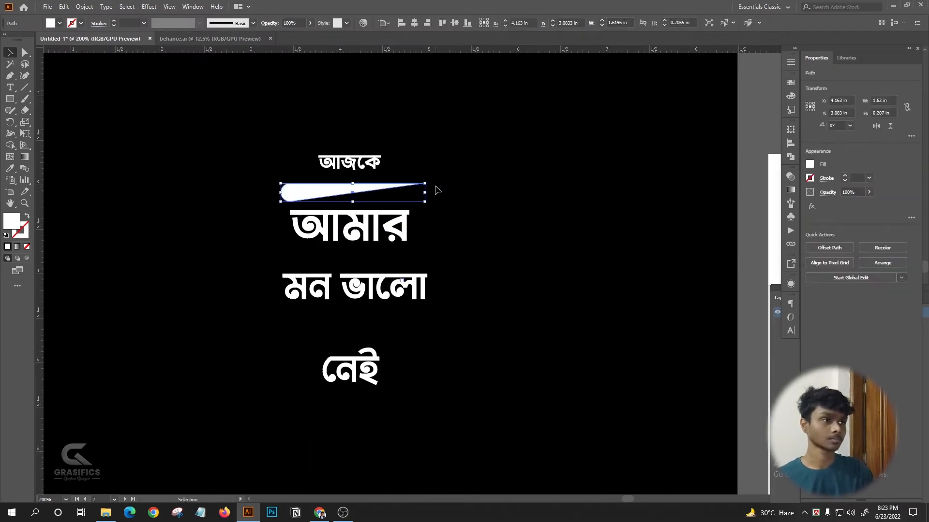
left_click(399, 167)
scroll(400, 167, "up", 1)
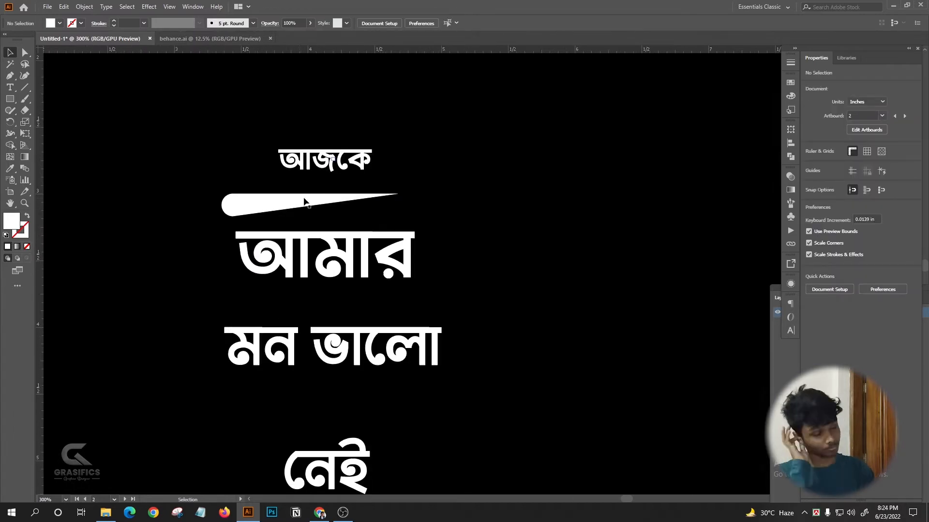
left_click(347, 236)
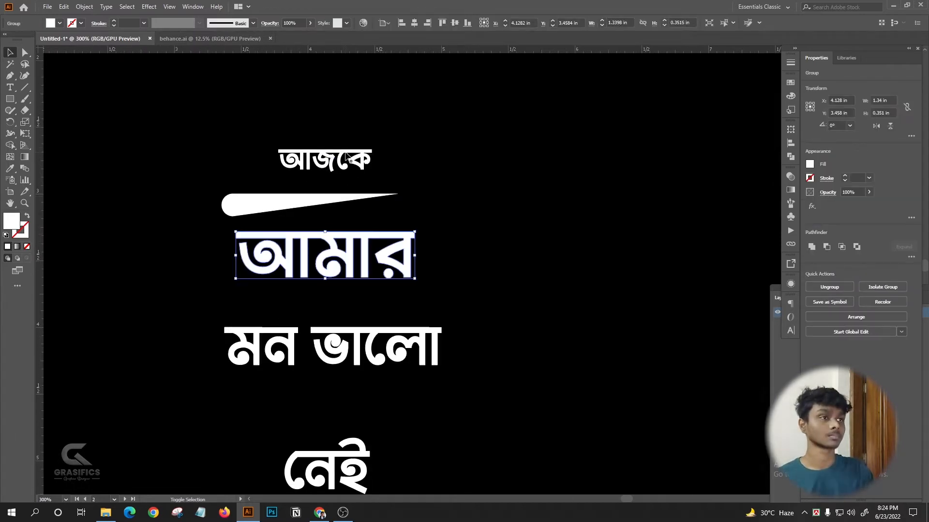
- Move the tapered white shape out of the stack to the open area right of "আজকে"
double_click(346, 156, "shift")
double_click(394, 91)
scroll(303, 202, "up", 1)
left_click_drag(347, 199, 600, 161)
scroll(292, 138, "up", 1)
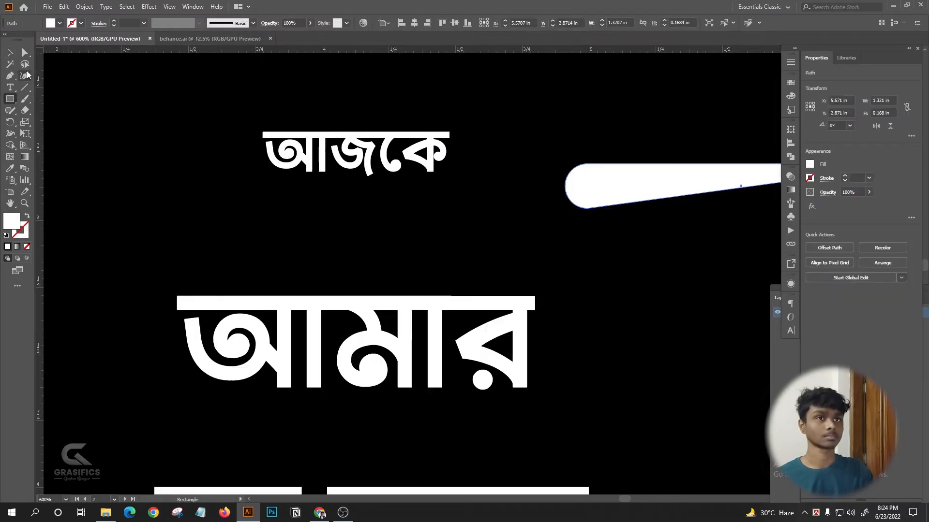
left_click(21, 51)
left_click(8, 53)
- Move the tapered shape back into the gap between "আজকে" and "আমার" and align its horizontal centre with the words
left_click(263, 232)
scroll(398, 328, "right", 1)
scroll(405, 293, "down", 2)
left_click_drag(516, 240, 373, 255)
left_click(348, 228, "shift")
left_click(543, 235)
scroll(373, 267, "up", 1)
scroll(411, 254, "down", 1)
- Show the guides and place vertical guides at the left and right ends of the tapered shape
left_click(489, 245)
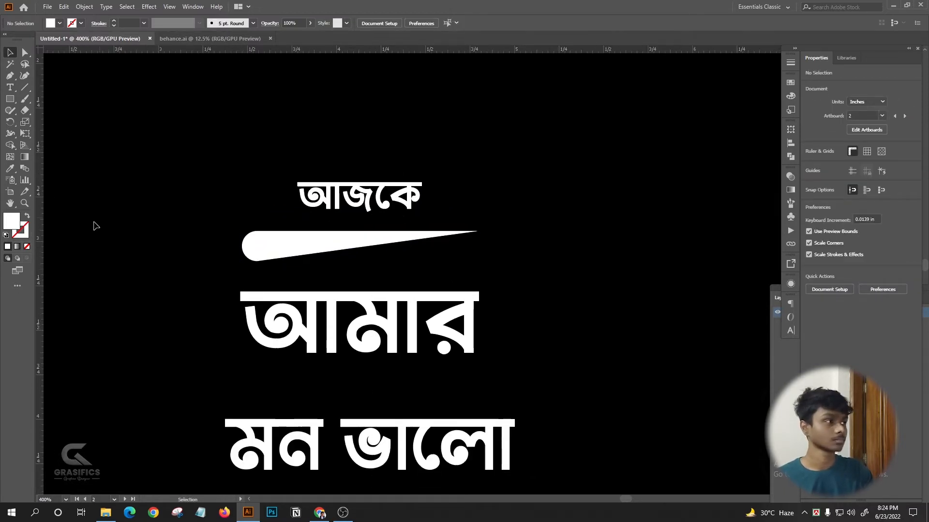
left_click(865, 173)
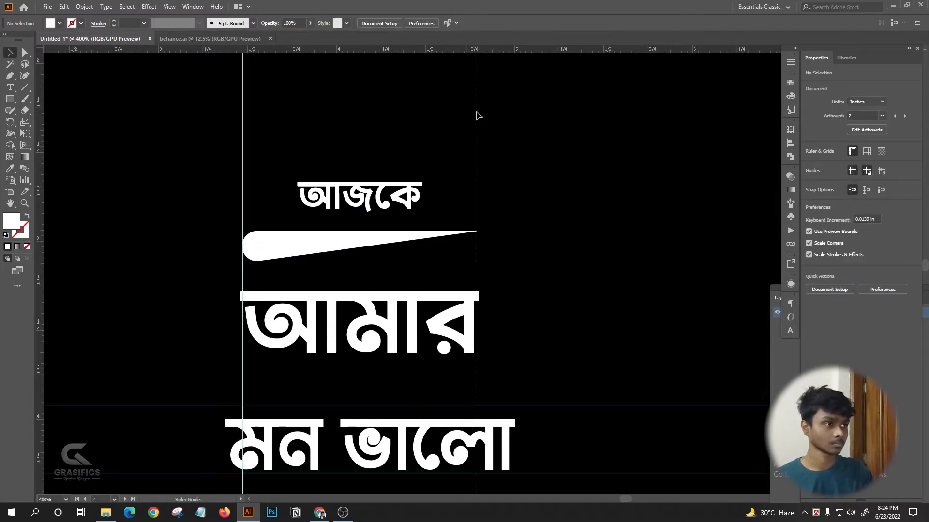
scroll(471, 254, "down", 1)
- Rotate "আমার" by about 8.69° parallel to the tapered shape's slanted edge and fit it close beneath it between the vertical guides
left_click(361, 283)
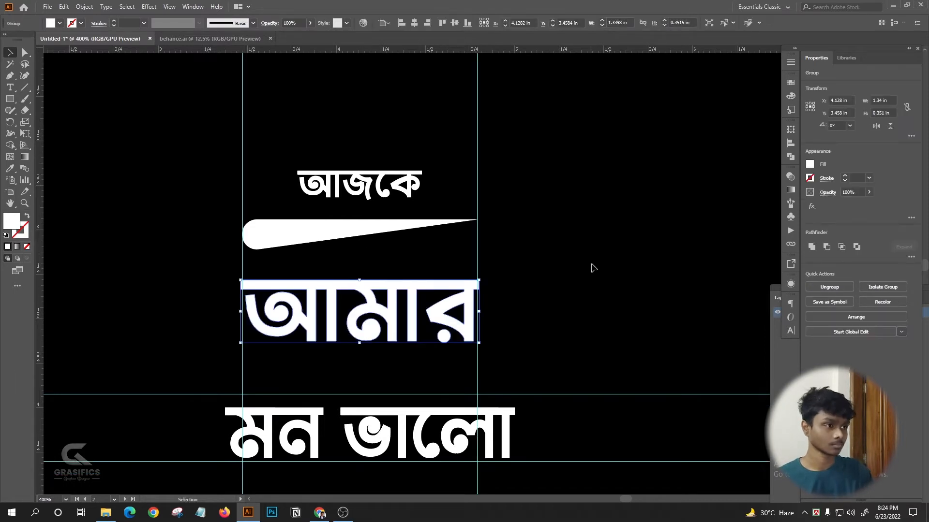
left_click_drag(484, 277, 472, 259)
scroll(270, 265, "up", 2)
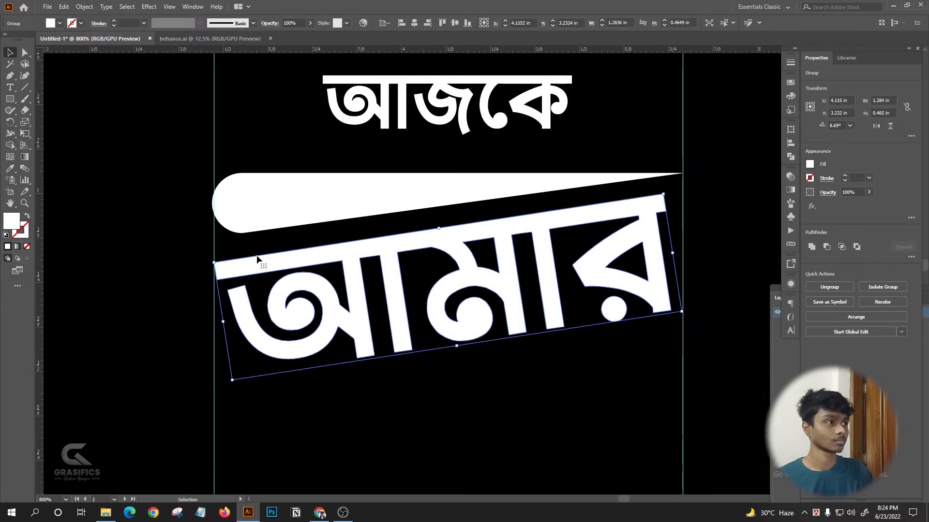
key("ctrl+minus")
left_click(460, 244)
scroll(472, 261, "down", 1)
scroll(479, 271, "right", 5)
scroll(415, 160, "up", 5)
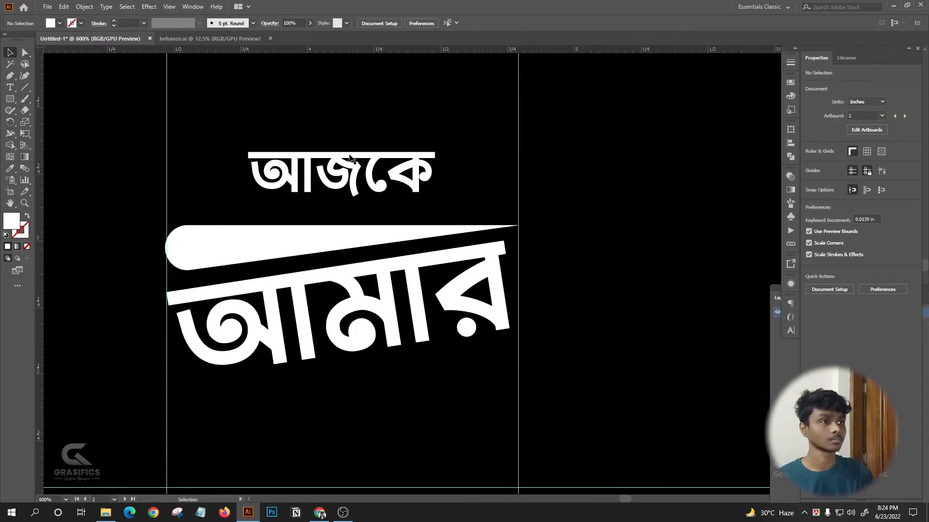
- Lower "আজকে" toward the tapered shape and place a horizontal guide along the word's top edge
left_click(334, 178)
left_click(10, 98)
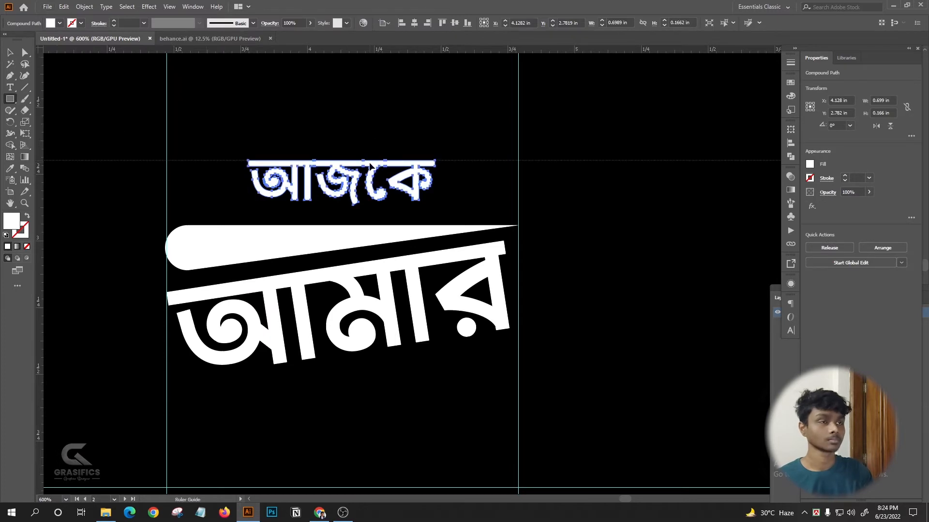
scroll(241, 168, "up", 1)
left_click(10, 52)
scroll(182, 187, "down", 5)
left_click_drag(124, 169, 149, 203)
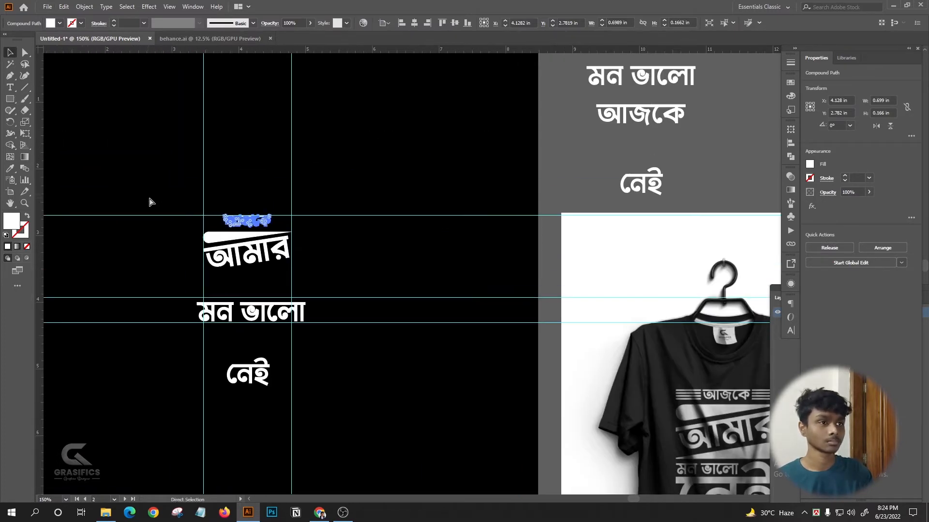
- Draw a thin white bar about 0.287 by 0.023 in from the left guide toward "আজকে", level with its headline
scroll(195, 214, "up", 5)
scroll(220, 273, "down", 1)
scroll(268, 150, "up", 1)
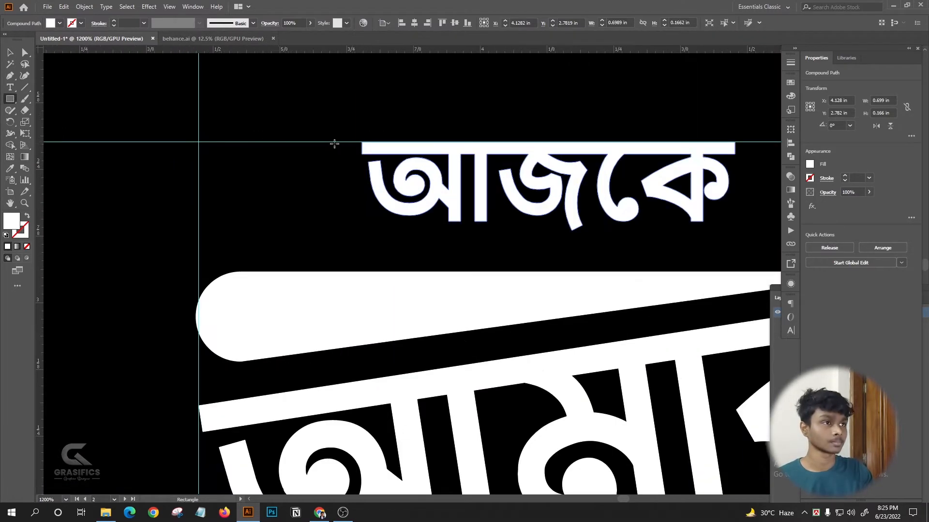
left_click_drag(348, 144, 199, 154)
key("v")
left_click(309, 203)
- Check the stripes beside "আজকে" on the T-shirt mockup and place a horizontal guide along the word's bottom edge
scroll(311, 202, "down", 7)
scroll(634, 374, "up", 3)
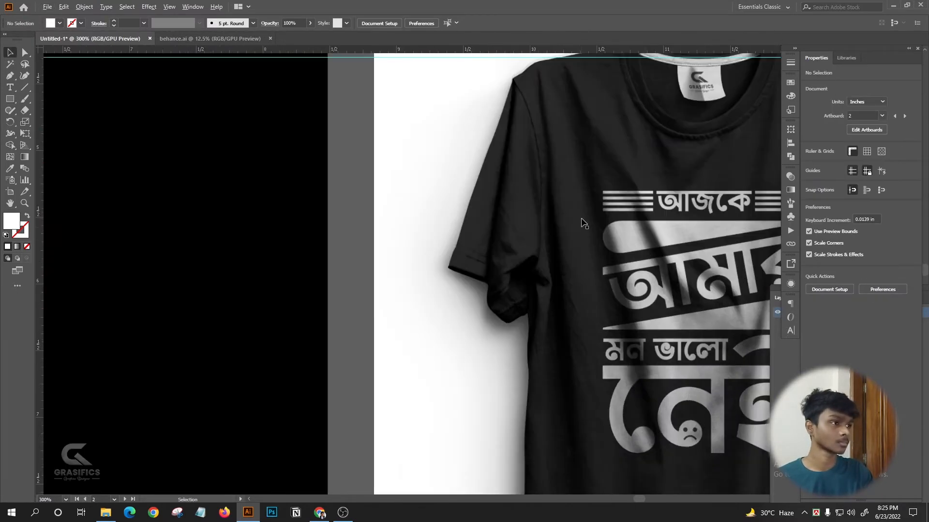
scroll(584, 223, "down", 3)
scroll(338, 107, "up", 6)
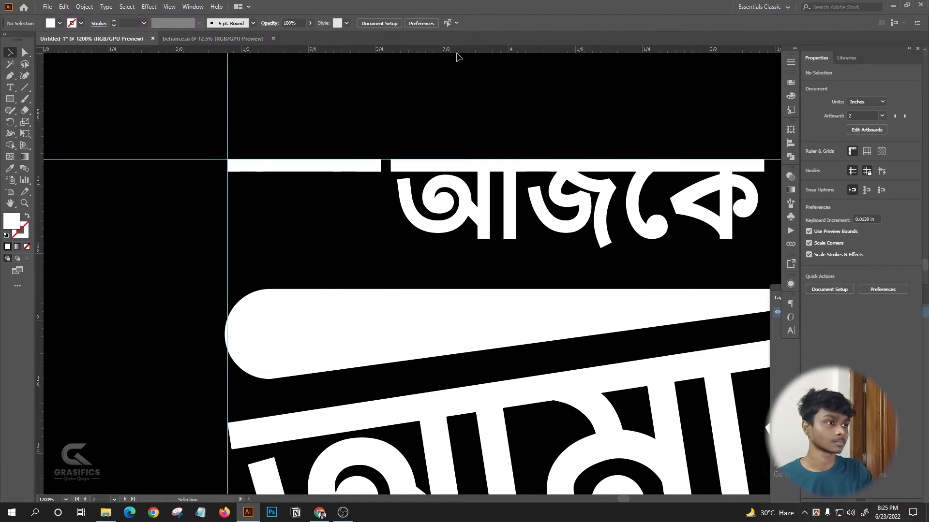
scroll(447, 247, "down", 5)
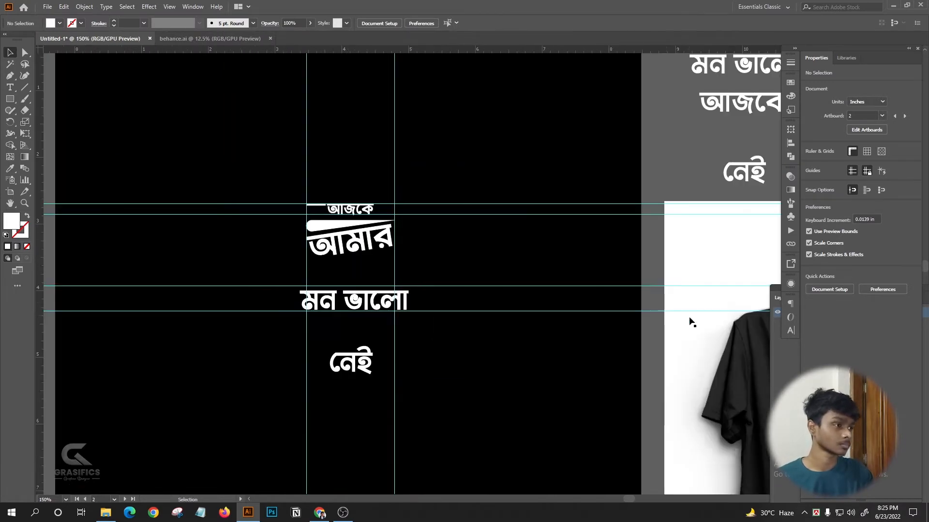
scroll(690, 321, "up", 3)
scroll(462, 417, "down", 6)
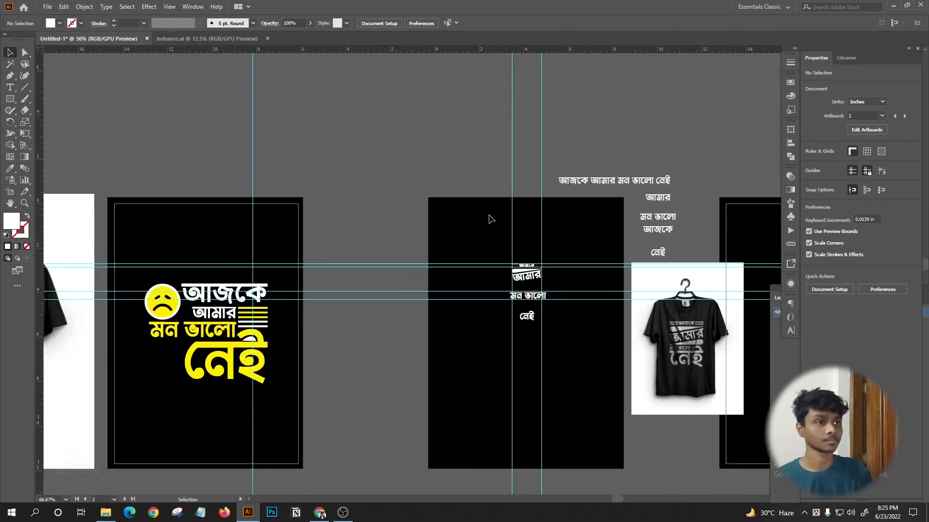
- Copy the thin bar three times downward to form four stripes spanning the height of "আজকে"
scroll(654, 232, "up", 4)
scroll(654, 232, "up", 8)
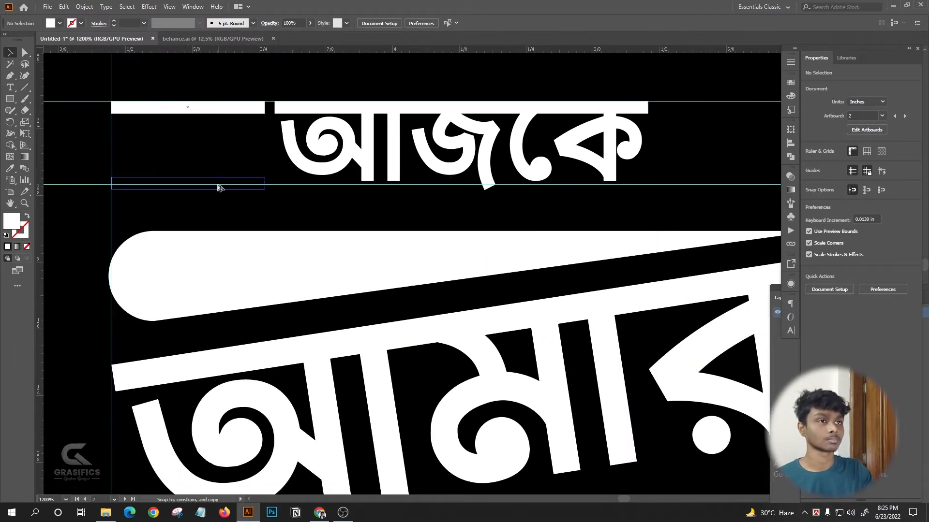
left_click_drag(218, 188, 216, 184)
left_click_drag(217, 137, 216, 136)
- Distribute the four stripes evenly in the vertical direction, using Align to Selection
left_click(220, 109, "shift")
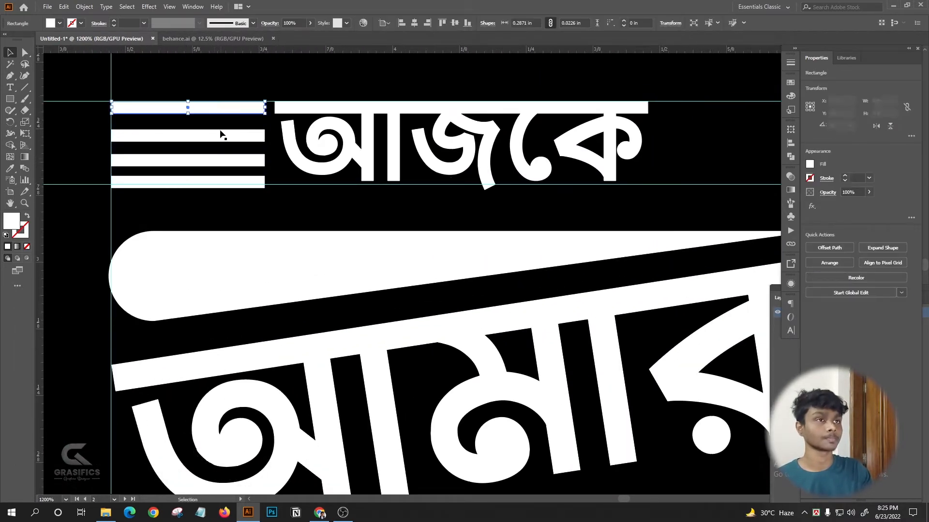
left_click(224, 177, "shift")
left_click_drag(205, 87, 209, 178)
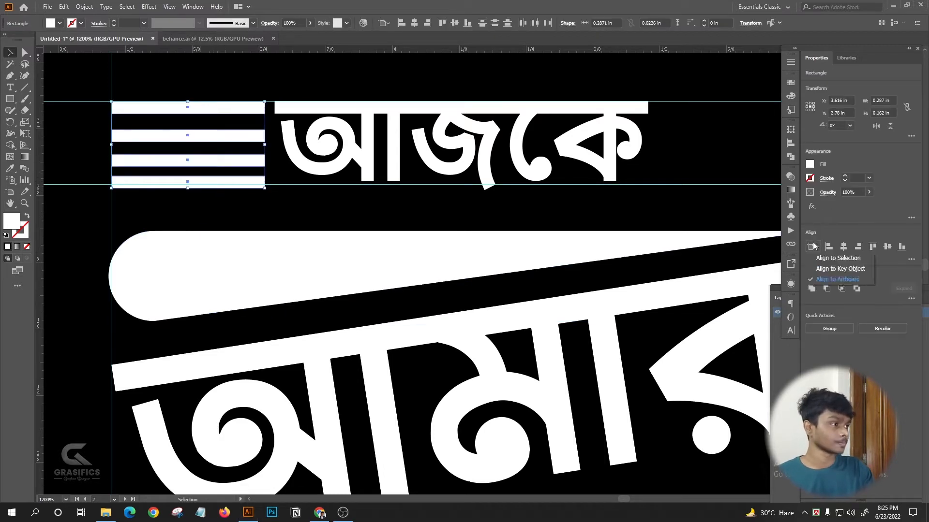
left_click(911, 259)
left_click(812, 315)
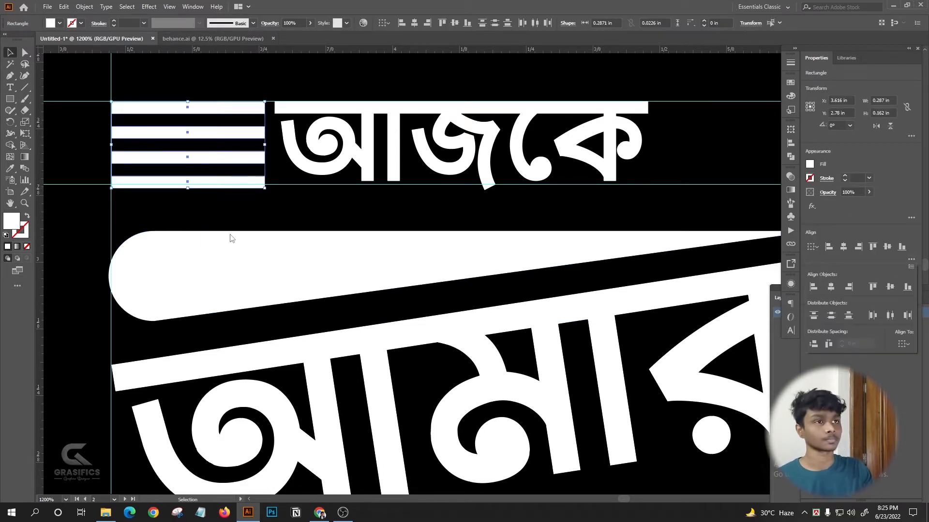
- Copy the four stripes horizontally to the other side of "আজকে" so they end at the right vertical guide
left_click(229, 227)
scroll(186, 164, "down", 2)
left_click_drag(187, 125, 204, 179)
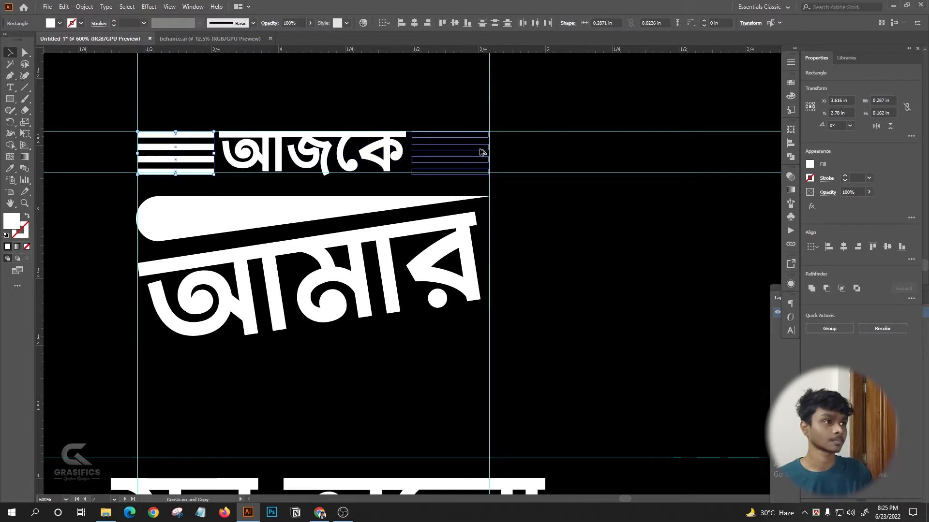
left_click_drag(483, 151, 482, 152)
scroll(352, 140, "down", 2)
left_click(232, 299)
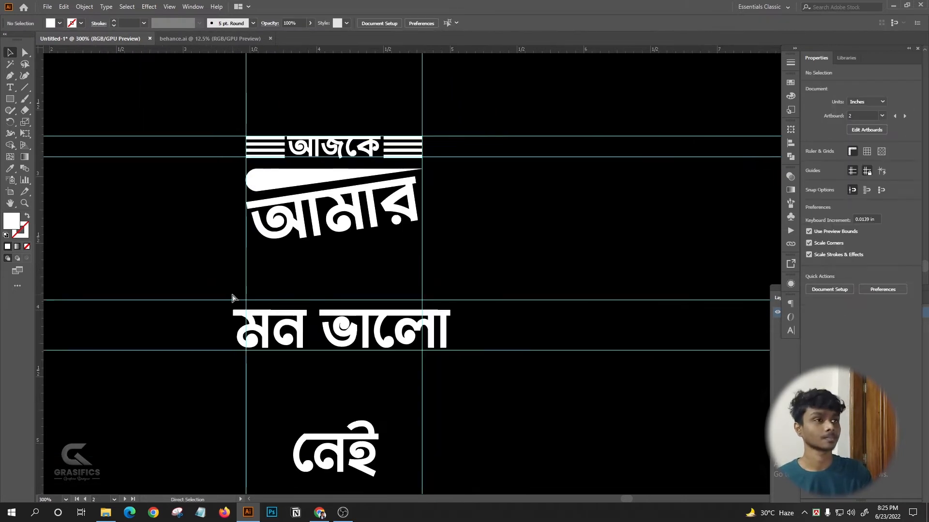
- Copy the tapered shape into the empty area beside the stack and rotate the copy by 180°
left_click_drag(308, 171, 619, 189)
scroll(279, 187, "up", 1)
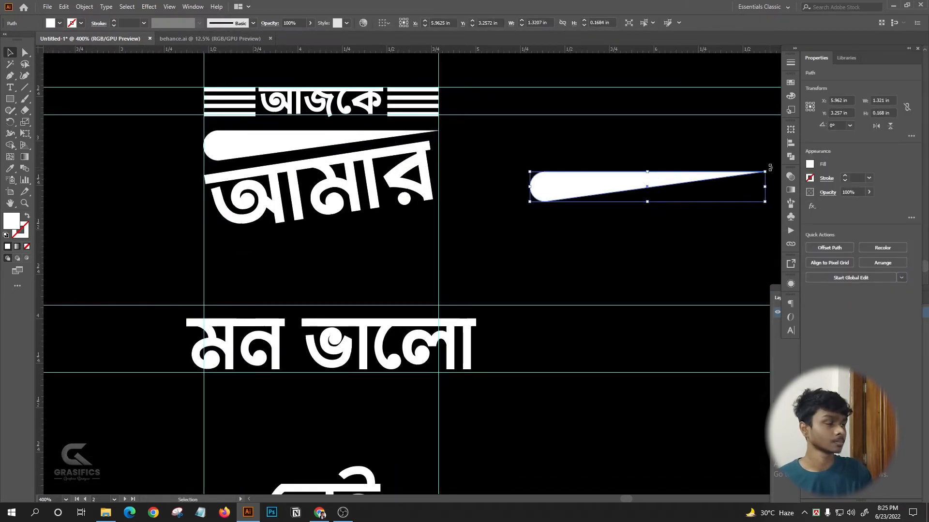
left_click_drag(770, 168, 486, 245)
left_click(634, 250)
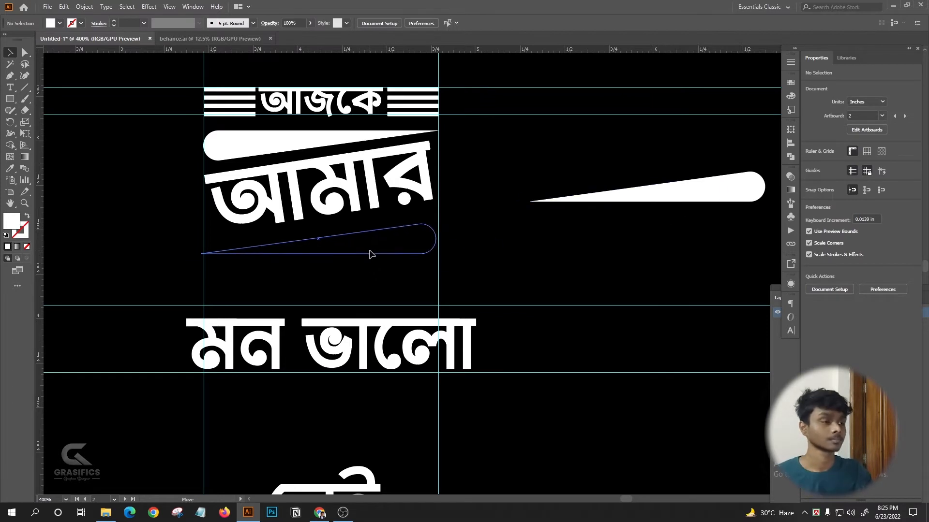
- Place a copy of the rotated tapered shape beneath "আমার" between the two vertical guides
left_click_drag(372, 248, 372, 240)
left_click(518, 227)
left_click_drag(292, 244, 334, 242)
scroll(394, 211, "up", 1)
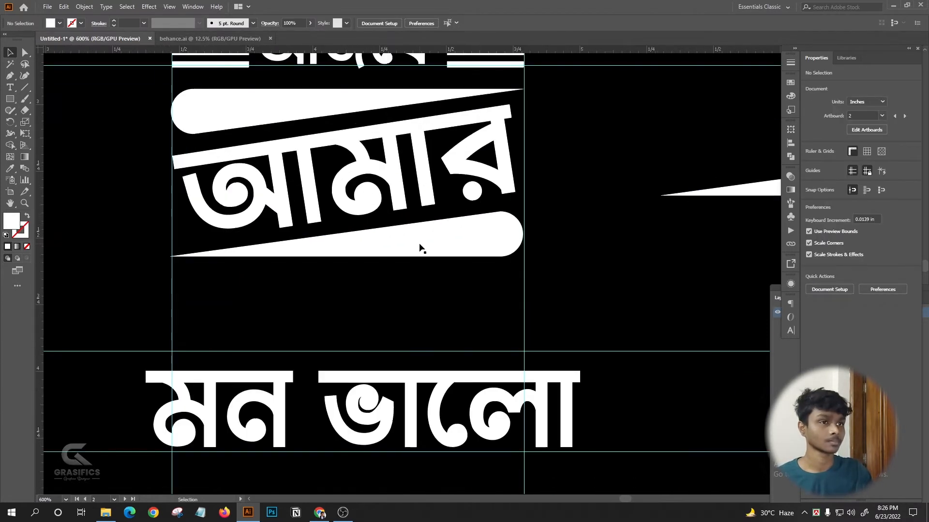
- Nudge the lower tapered shape up toward "আমার" and align its horizontal centre with the upper tapered shape
left_click_drag(420, 239, 421, 237)
left_click(372, 99, "shift")
left_click(372, 100)
left_click(415, 23)
left_click(415, 75)
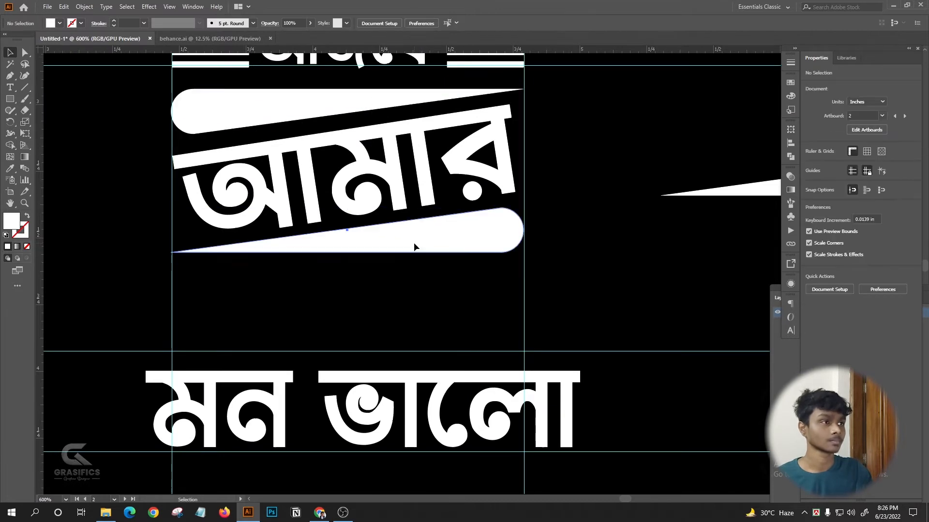
- Delete the spare rotated tapered shape beside the stack
scroll(620, 196, "right", 2)
key("Delete")
scroll(325, 297, "up", 2)
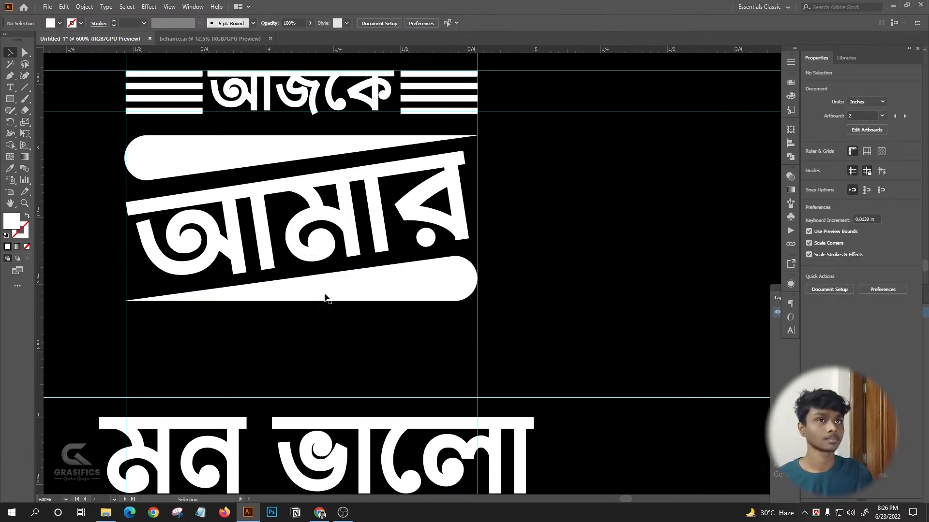
- Select the anchor points at the right end of the headline bar of "আমার" with the Direct Selection tool
scroll(326, 297, "left", 1)
key("a")
scroll(394, 136, "up", 2)
left_click_drag(326, 165, 325, 164)
scroll(386, 158, "left", 1)
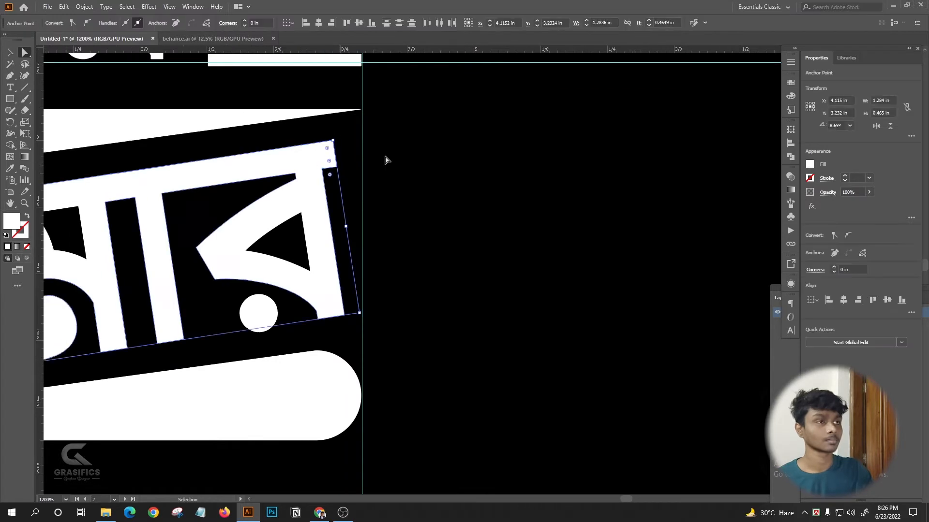
- Stretch the right end of the tilted headline bar of আমার outward, beyond the right vertical guide
scroll(338, 155, "up", 3)
left_click_drag(345, 202, 534, 172)
scroll(597, 136, "down", 4)
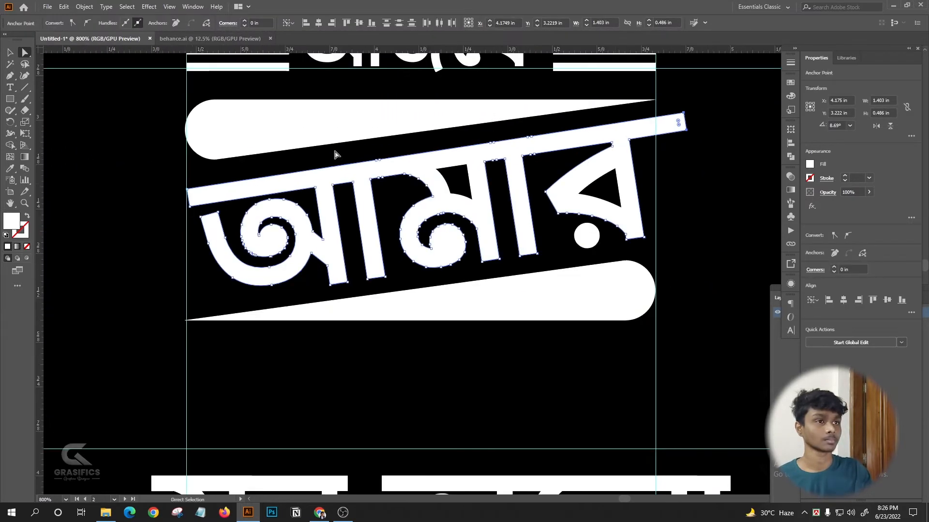
- Move the lower-left corner anchor of আমার's headline bar outward to line up with the left vertical guide
scroll(336, 153, "left", 1)
scroll(189, 184, "up", 5)
scroll(343, 271, "down", 2)
left_click(401, 273)
left_click_drag(401, 273, 382, 274)
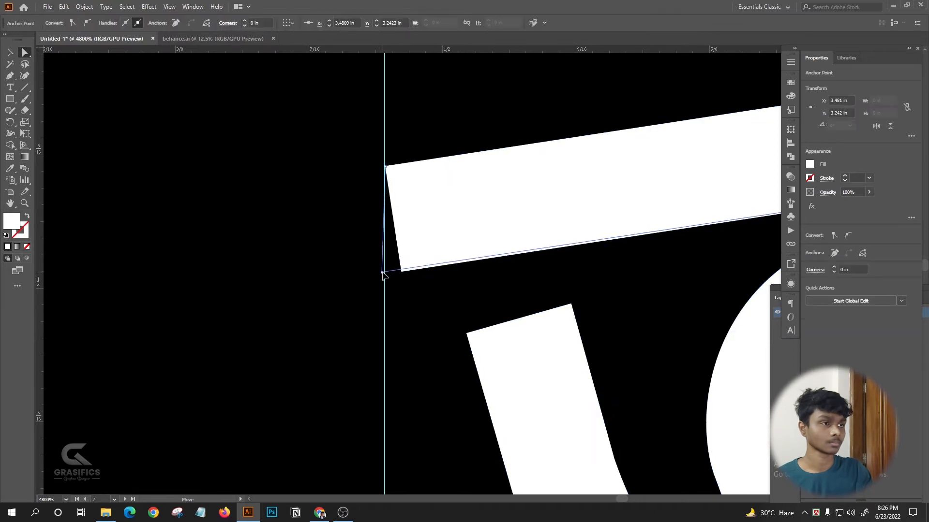
scroll(385, 279, "down", 6)
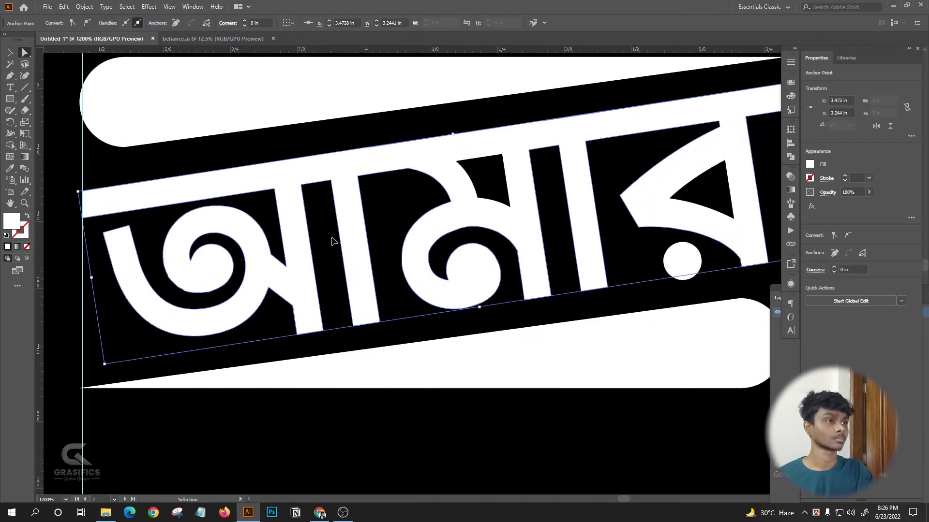
- Move both right-end corner anchors of আমার's headline bar onto the right vertical guide for a straight vertical end
scroll(427, 174, "up", 4)
scroll(234, 137, "up", 1)
scroll(359, 129, "up", 2)
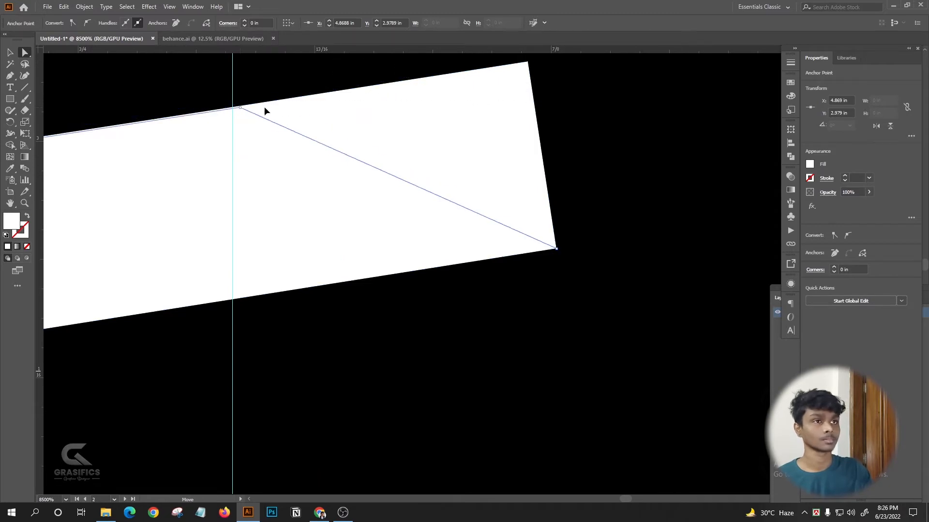
left_click_drag(264, 111, 234, 108)
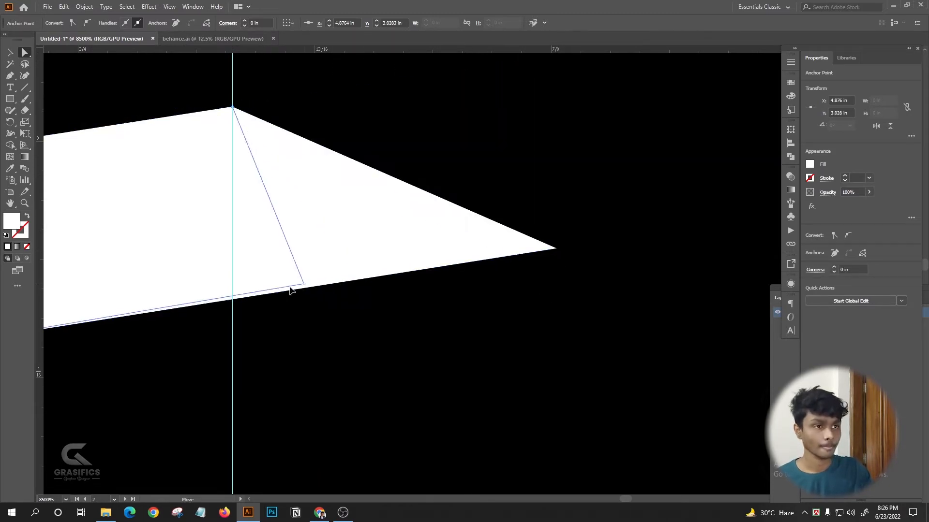
left_click_drag(233, 300, 232, 300)
left_click(547, 231)
scroll(547, 230, "down", 8)
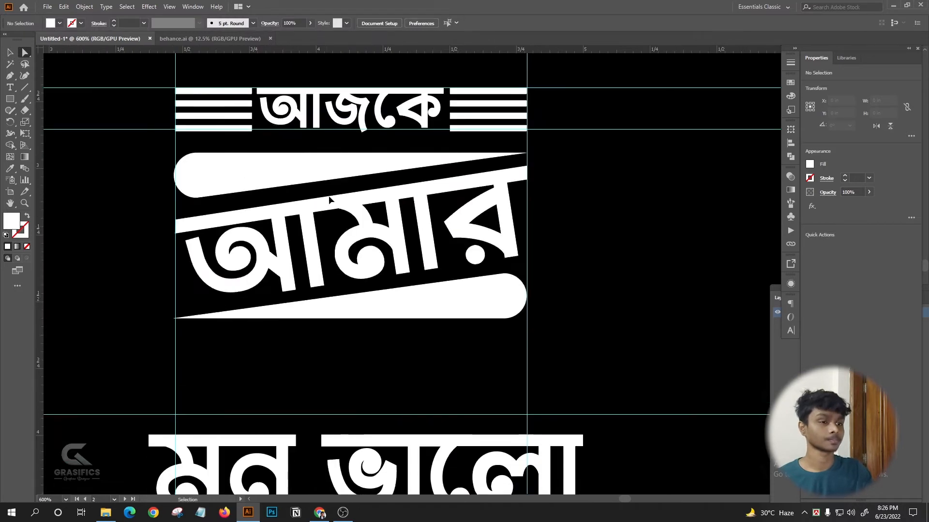
- Set মন ভালো aside beside the design and scale নেই to span both vertical guides beneath আমার
scroll(329, 199, "right", 1)
scroll(329, 241, "down", 5)
scroll(329, 286, "down", 3)
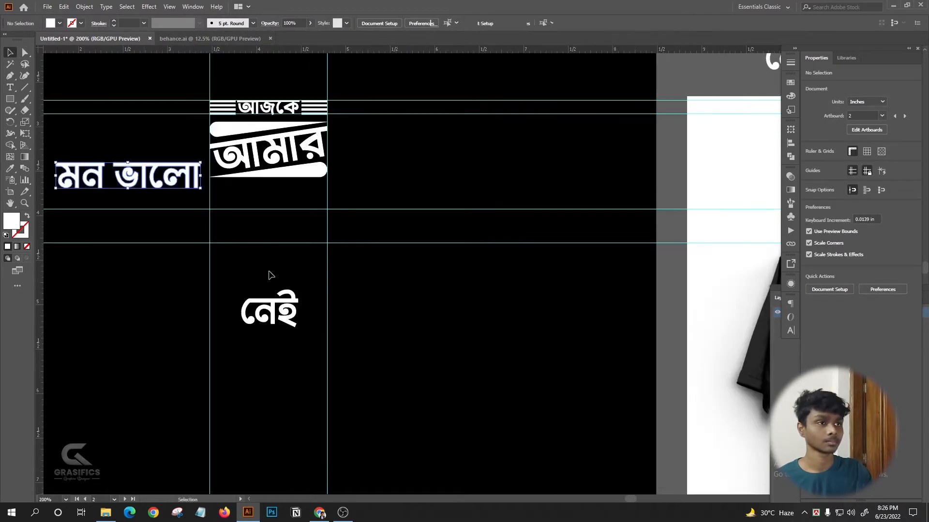
left_click_drag(269, 316, 261, 283)
scroll(236, 217, "up", 2)
left_click_drag(261, 231, 253, 231)
left_click(489, 257)
scroll(489, 257, "up", 1)
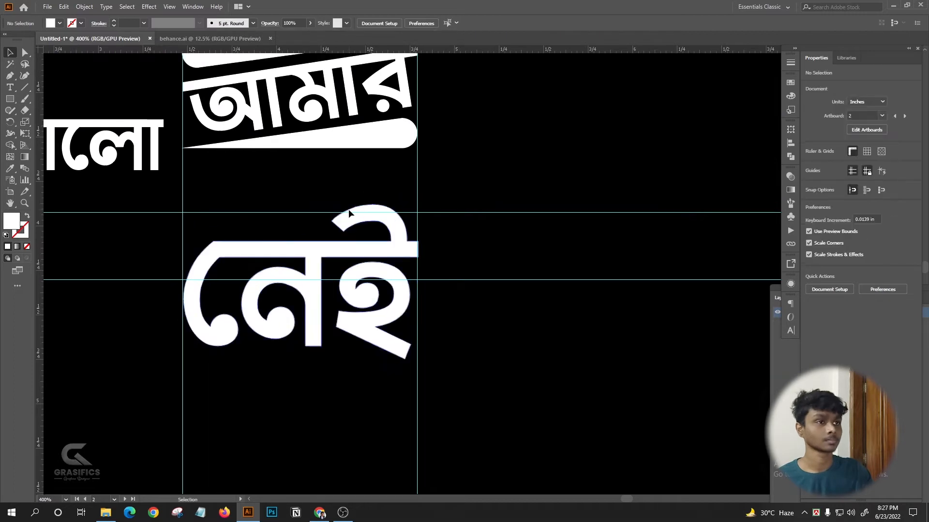
left_click_drag(352, 210, 360, 166)
- Shrink মন ভালো and fit it above the headline of নেই, between the left guide and the curl of ই
left_click(138, 150, "shift")
left_click(184, 164)
left_click_drag(106, 145, 244, 179)
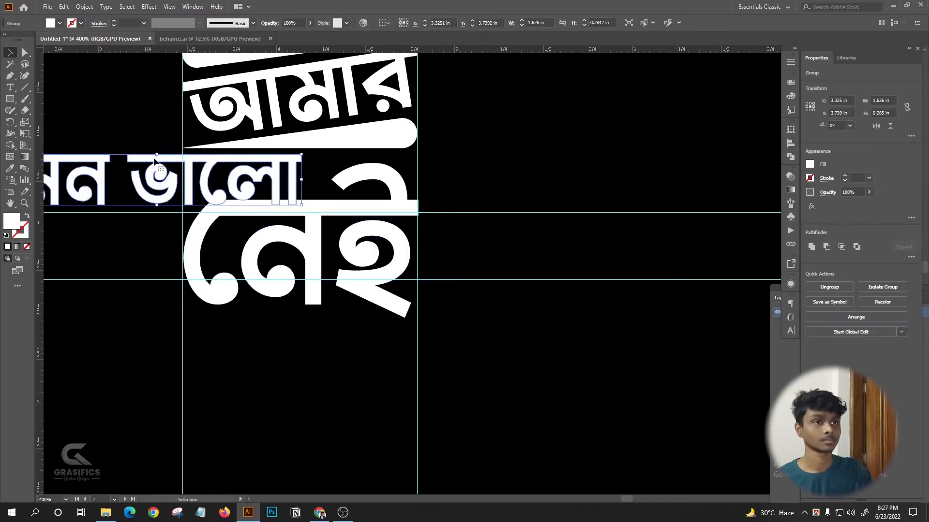
left_click_drag(157, 153, 156, 186)
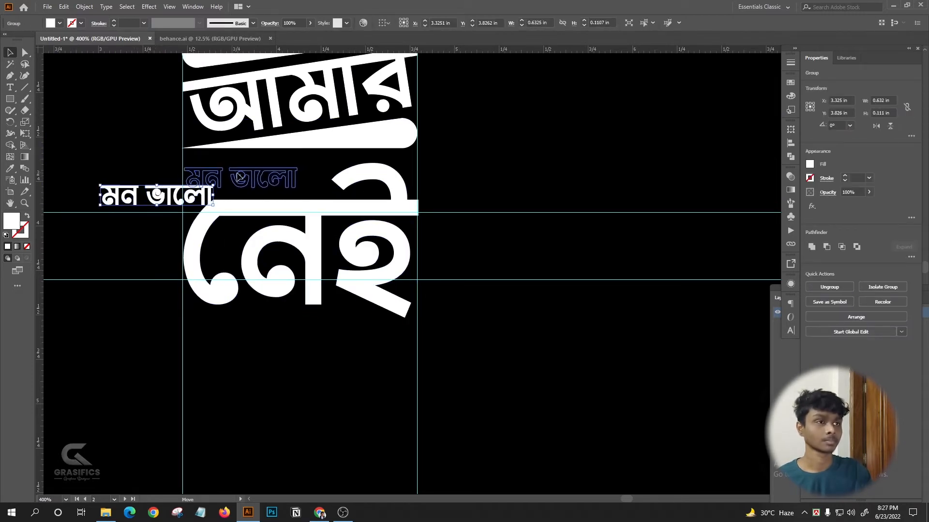
left_click_drag(240, 176, 240, 176)
scroll(240, 176, "up", 2)
left_click_drag(359, 176, 406, 176)
scroll(287, 184, "down", 6)
left_click(335, 211)
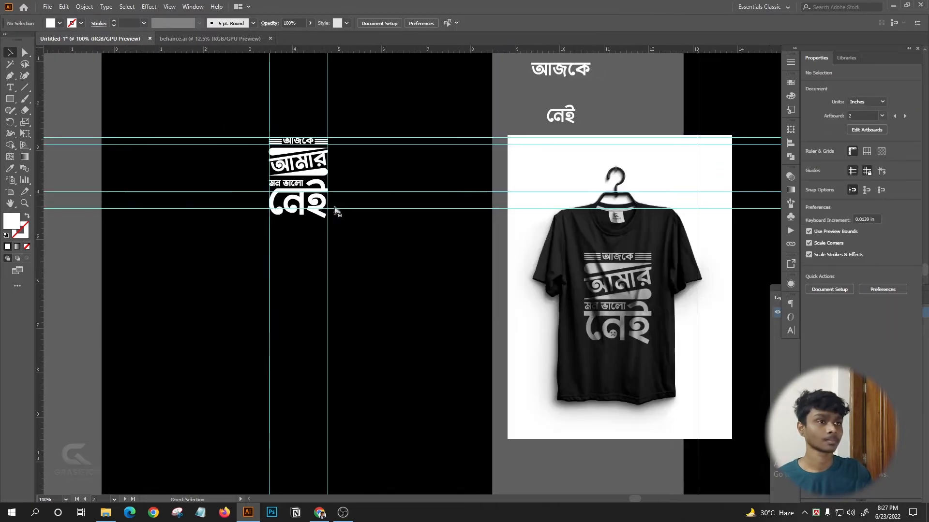
- Draw a white rectangle about 0.24 × 0.09 in that extends the headline bar of নেই to the left guide
scroll(286, 187, "up", 3)
scroll(212, 184, "up", 1)
scroll(255, 206, "down", 1)
scroll(256, 207, "up", 1)
scroll(147, 176, "up", 3)
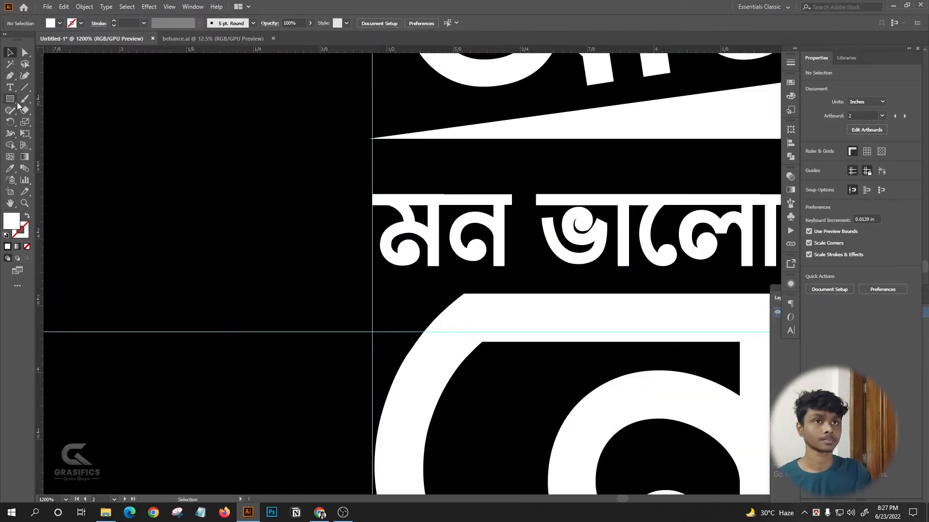
left_click(10, 99)
scroll(521, 219, "up", 2)
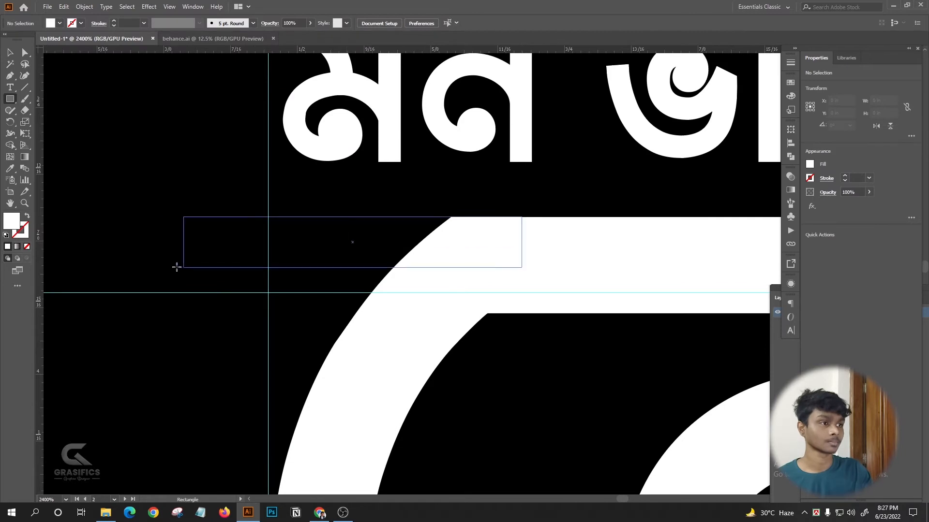
left_click_drag(215, 306, 214, 306)
key("v")
scroll(401, 261, "up", 1)
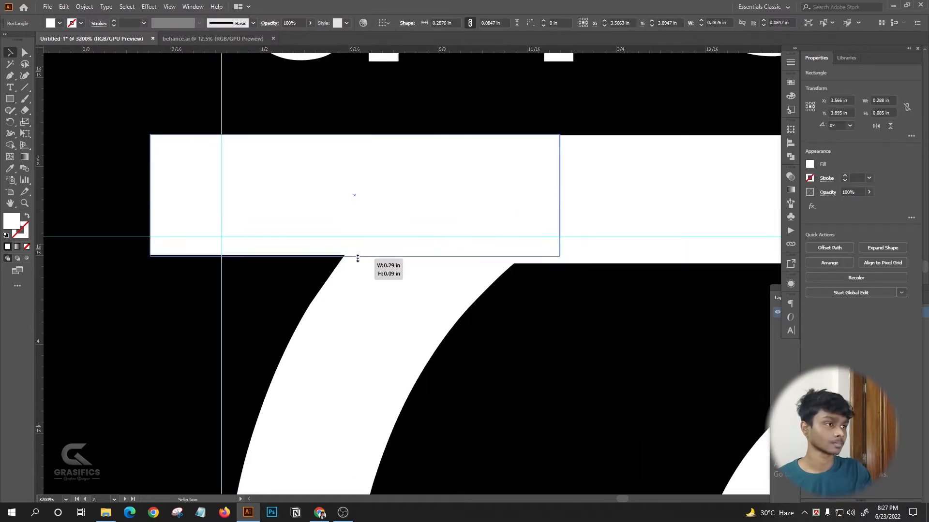
left_click_drag(359, 265, 359, 264)
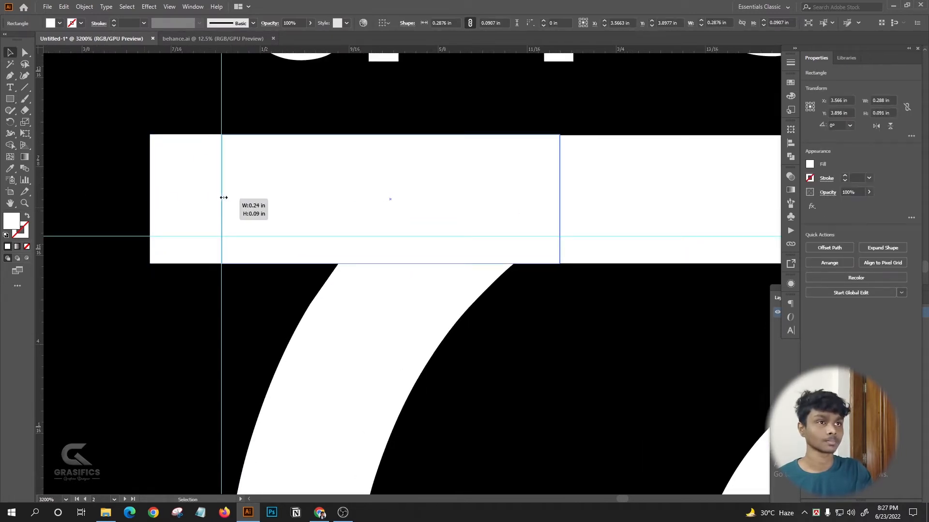
left_click_drag(223, 198, 222, 197)
left_click(145, 150)
- Adjust the rectangle's upper edge so it sits flush with the top of the নেই headline bar
scroll(145, 143, "down", 2)
scroll(197, 160, "up", 1)
left_click(301, 156)
scroll(305, 97, "up", 2)
left_click(276, 158)
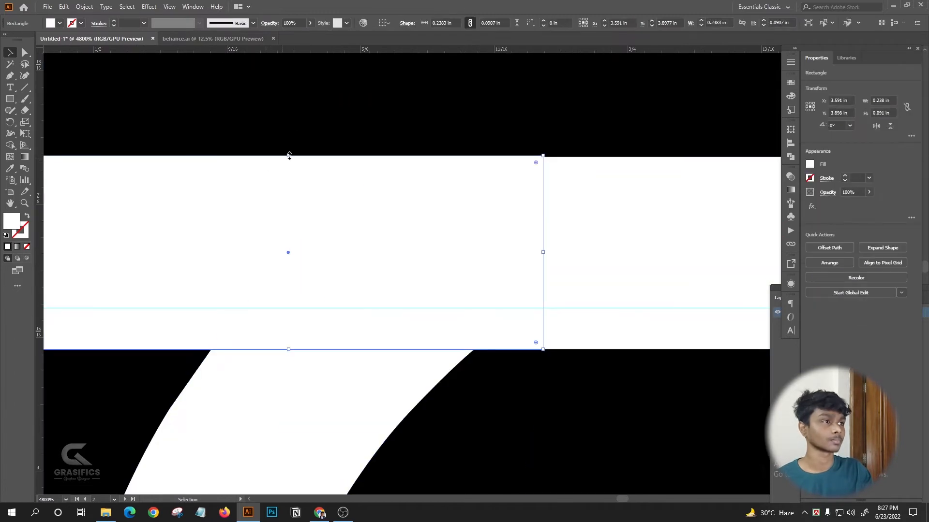
scroll(579, 188, "up", 5)
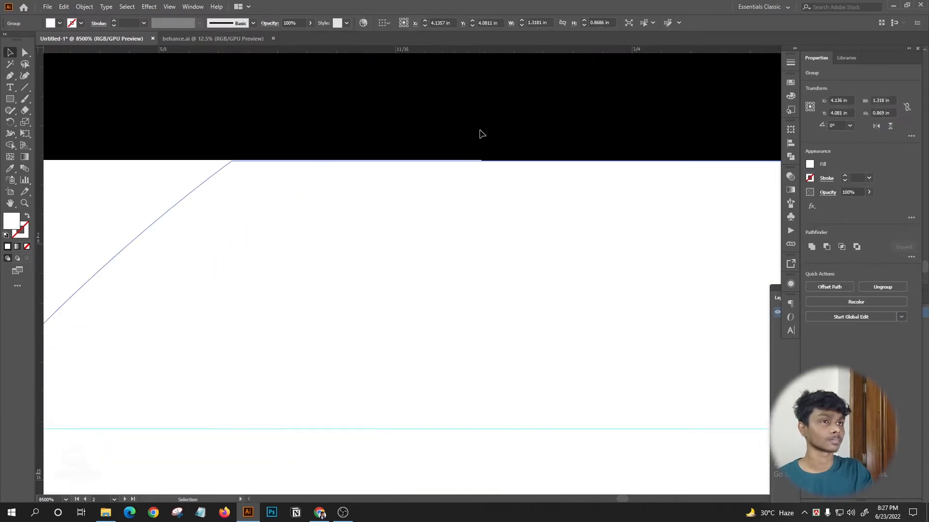
left_click(335, 170)
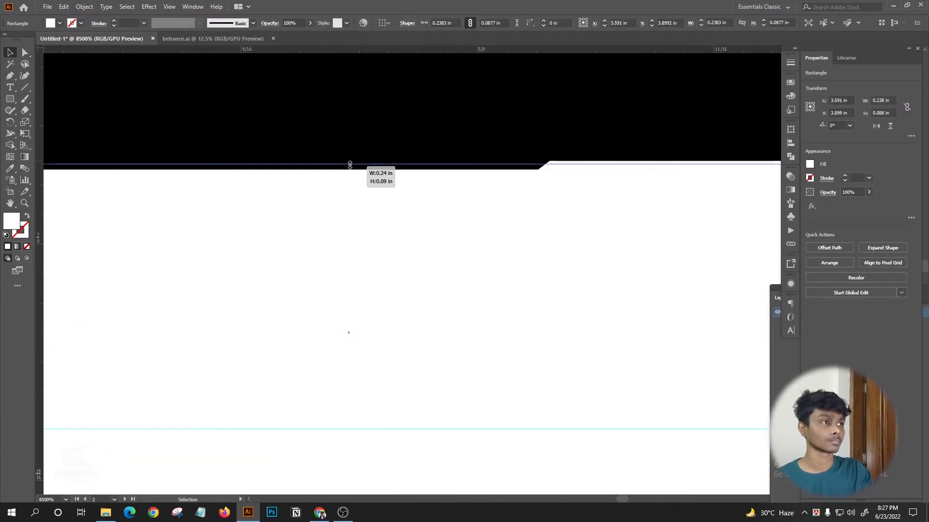
left_click(327, 135)
- Unite the extension rectangle and the নেই lettering into one shape
scroll(555, 170, "down", 6)
scroll(478, 139, "up", 1)
scroll(369, 166, "down", 3)
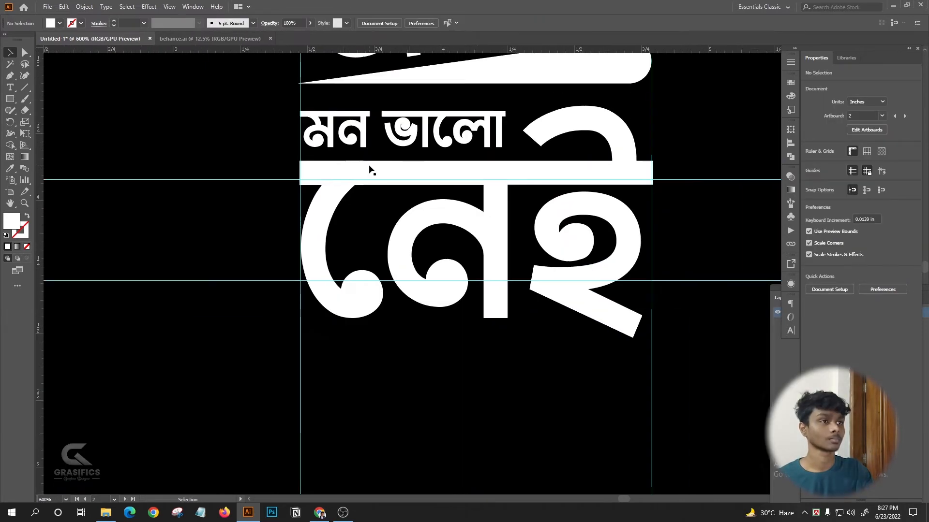
left_click_drag(369, 155, 315, 192)
left_click(812, 288)
left_click(522, 99)
- Move মন ভালো and নেই up together, closer to the lower rounded bar under আমার
left_click_drag(426, 109, 380, 168)
scroll(346, 167, "down", 1)
left_click(457, 175)
left_click(435, 184)
left_click(476, 180)
left_click(648, 176)
scroll(343, 186, "up", 1)
left_click(345, 171)
scroll(499, 175, "down", 1)
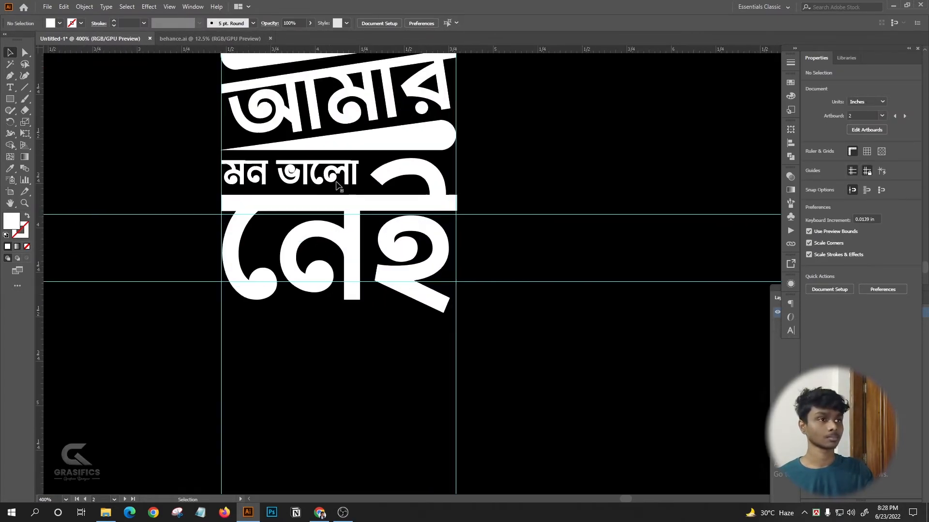
- Nudge মন ভালো up so its spacing to the rounded bar above and the নেই headline below is even
left_click(337, 186)
scroll(373, 179, "up", 2)
left_click(357, 170)
scroll(358, 169, "down", 2)
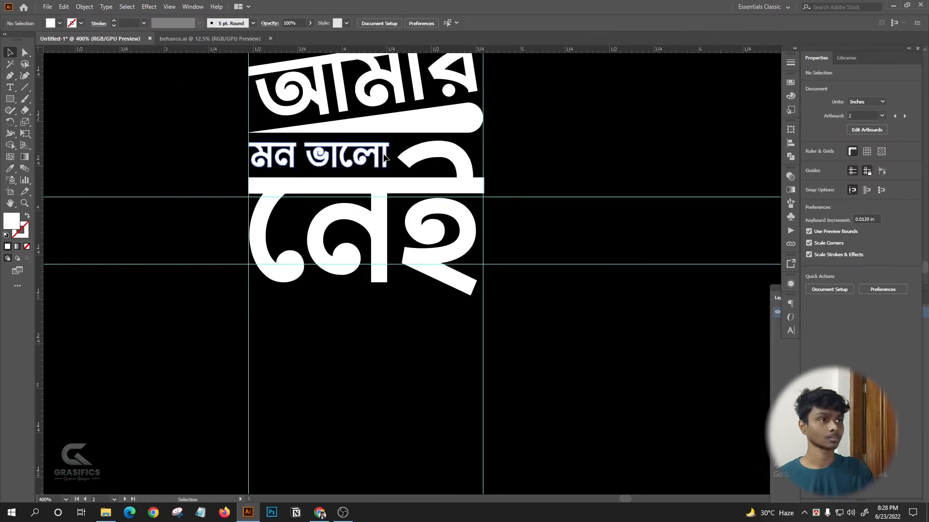
scroll(384, 157, "up", 3)
- Select the embedded emoji sheet image outside the artboards and move it lower on the pasteboard
scroll(369, 138, "down", 8)
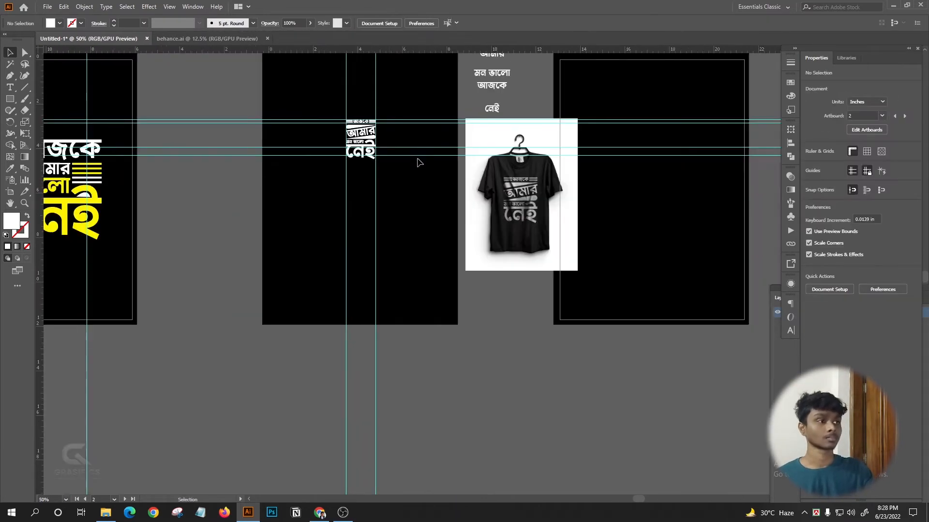
left_click_drag(431, 193, 605, 229)
scroll(592, 233, "down", 4)
scroll(368, 232, "up", 5)
left_click(362, 228)
scroll(348, 219, "down", 1)
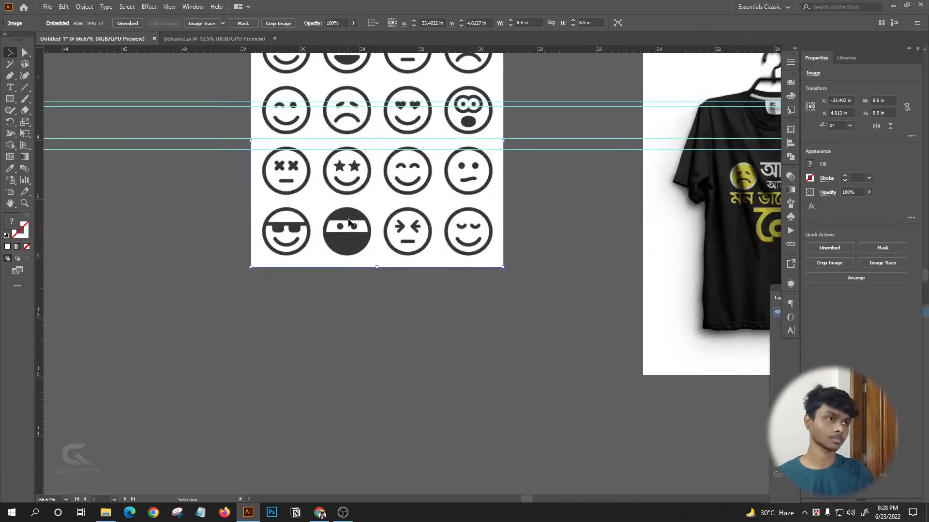
left_click_drag(349, 223, 377, 348)
- Vectorize the emoji sheet with Image Trace, expand the result, and ungroup its shapes
left_click(201, 24)
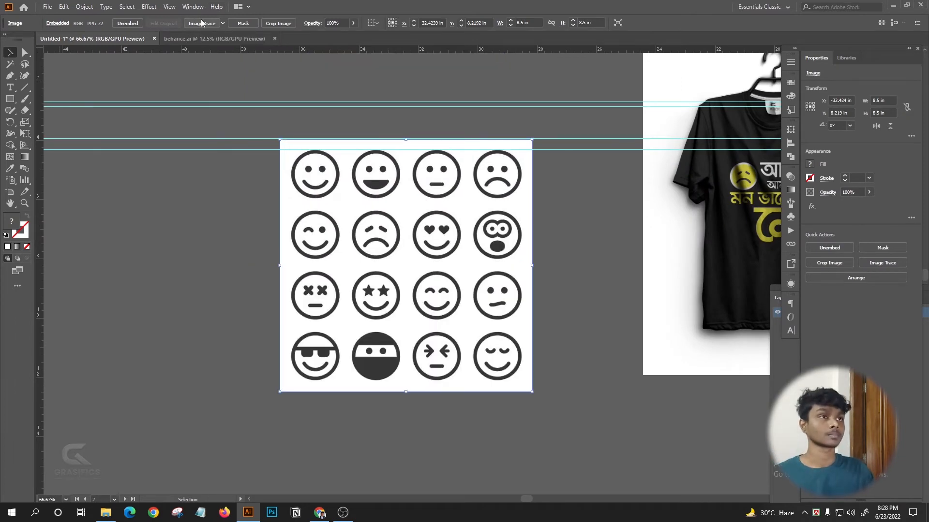
left_click(244, 23)
scroll(405, 165, "down", 2)
right_click(407, 165)
left_click(435, 245)
left_click(622, 163)
- Group the eyes and frowning mouth of the sad face in the first row of the emoji sheet
scroll(521, 182, "right", 2)
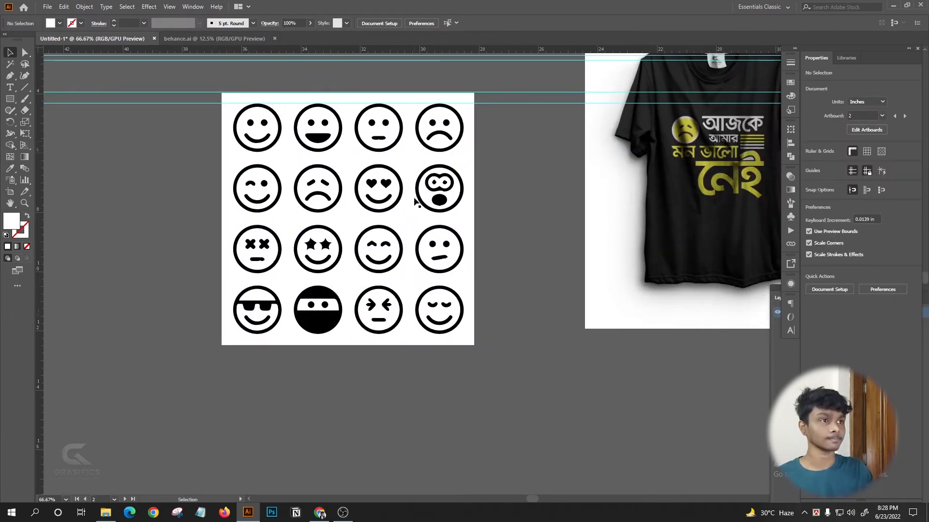
scroll(424, 190, "up", 2)
scroll(329, 134, "down", 2)
scroll(403, 132, "up", 2)
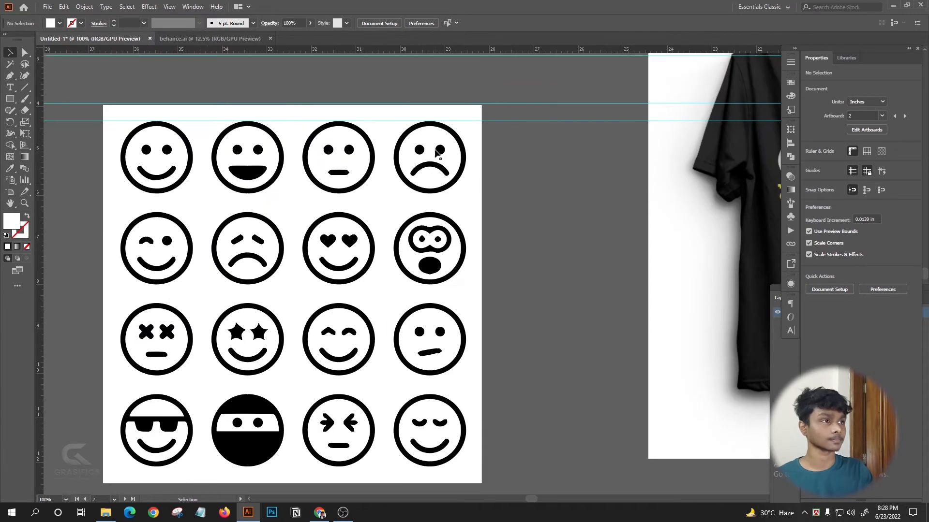
left_click(414, 159)
right_click(412, 135)
left_click(466, 195)
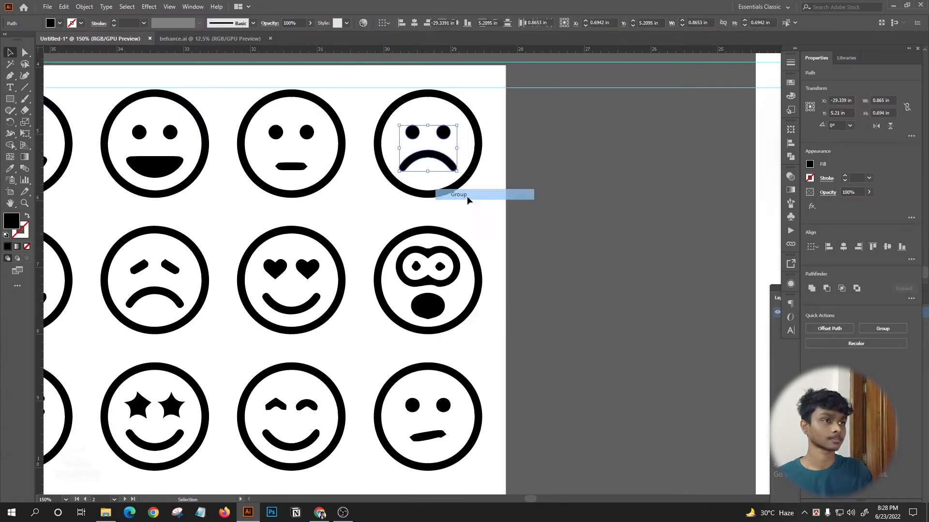
- Paste a copy of the sad face into the lettering artboard and scale it down into the round terminal of ন in নেই
scroll(377, 207, "down", 4)
scroll(379, 213, "down", 1)
scroll(508, 218, "right", 3)
scroll(401, 173, "up", 6)
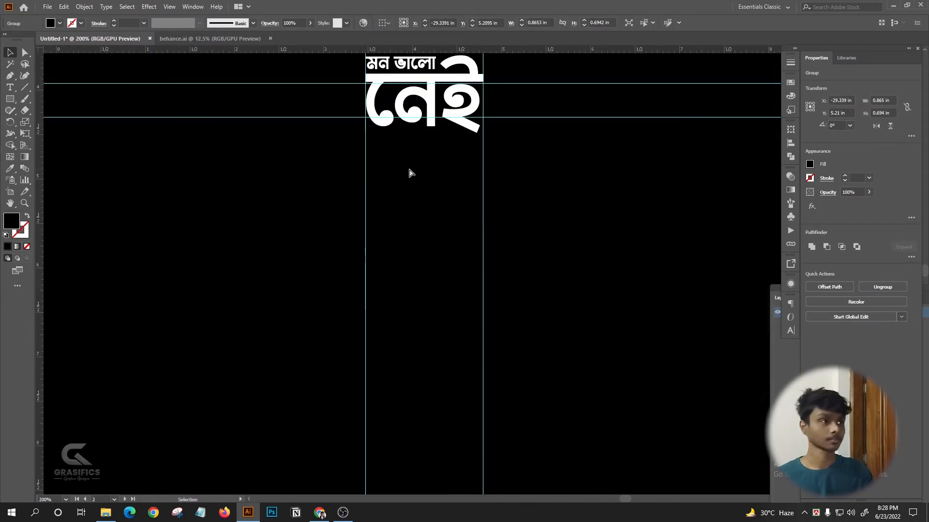
key("ctrl+v")
scroll(527, 217, "up", 2)
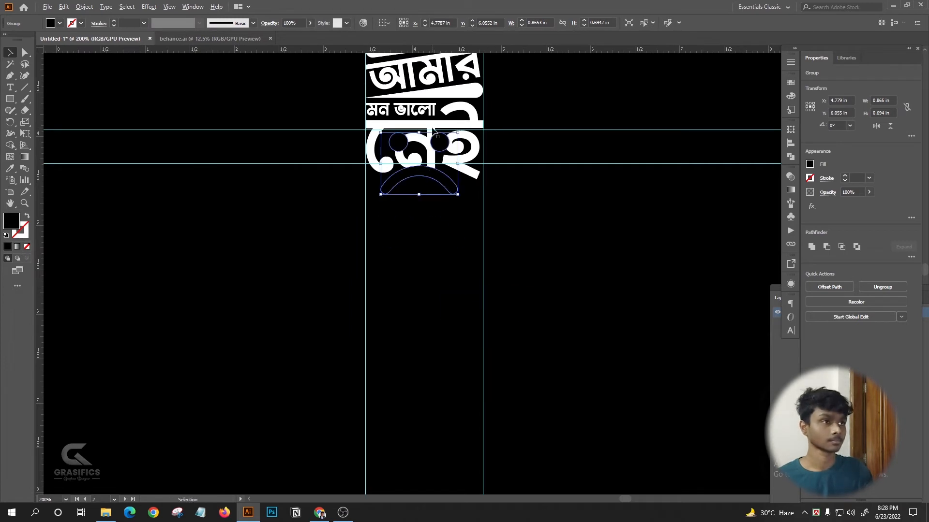
scroll(434, 129, "up", 3)
scroll(363, 211, "up", 3)
left_click_drag(396, 317, 393, 259)
scroll(393, 259, "down", 1)
left_click(416, 205)
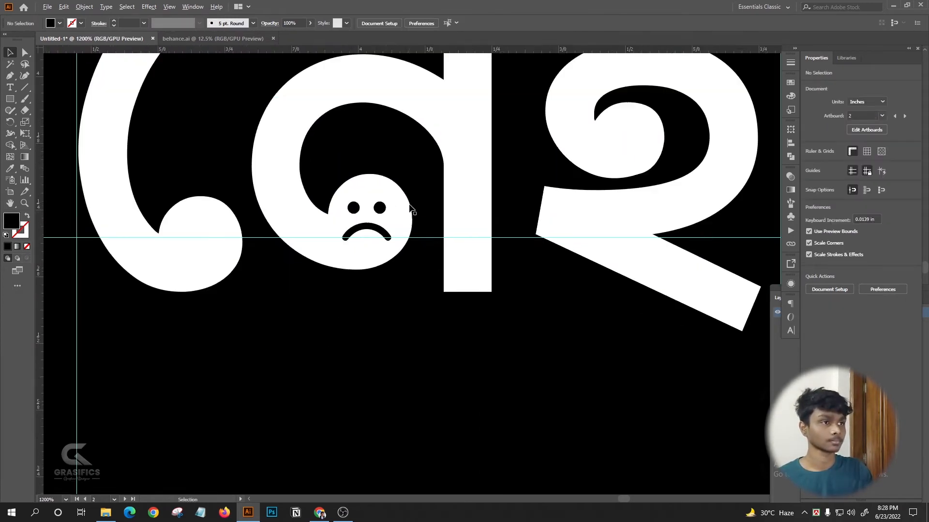
- Enlarge the sad face to about 0.10 in wide and reposition it inside the round terminal of ন
left_click(382, 208)
scroll(376, 208, "up", 2)
scroll(389, 186, "down", 2)
left_click_drag(361, 196, 395, 199)
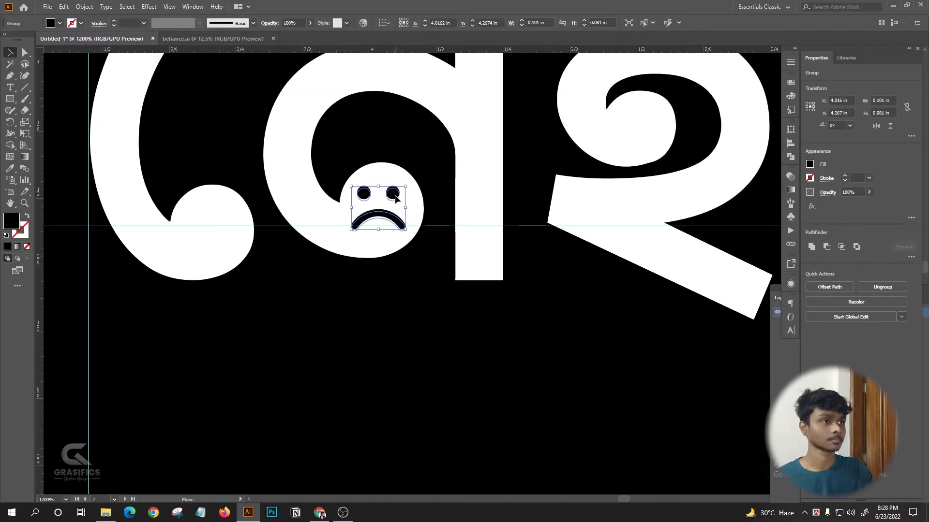
scroll(399, 130, "down", 2)
left_click(437, 143)
- Fine-tune the sad face's placement so it sits centred in the round terminal of ন
scroll(408, 163, "up", 1)
left_click(417, 163)
scroll(389, 161, "up", 5)
left_click_drag(385, 163, 405, 159)
scroll(390, 140, "down", 2)
scroll(404, 145, "up", 1)
left_click(431, 203)
scroll(387, 145, "down", 4)
left_click(432, 214)
- Remove the ruler guides and enlarge the complete lettering design on the black artboard to about 4.10 × 5.49 in
scroll(310, 214, "down", 3)
scroll(309, 208, "up", 3)
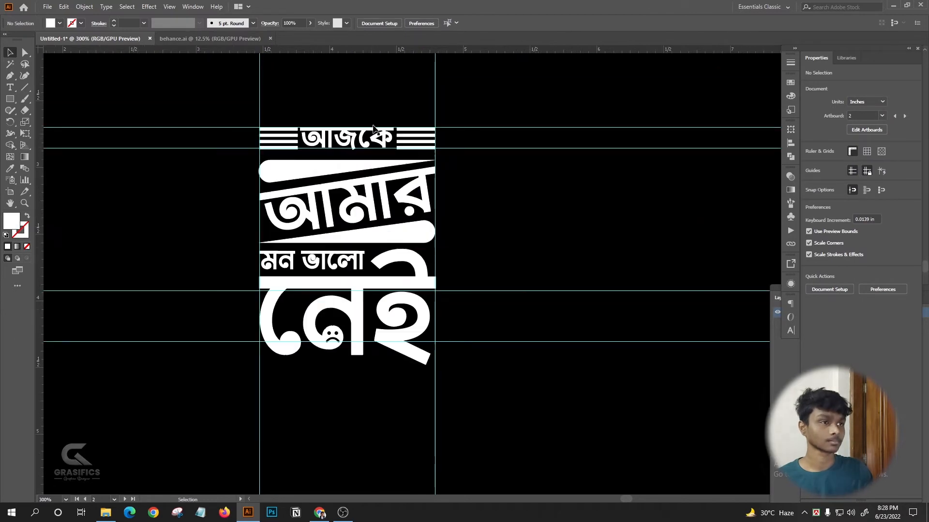
scroll(340, 212, "down", 1)
scroll(340, 215, "down", 5)
scroll(342, 124, "up", 2)
scroll(361, 137, "down", 2)
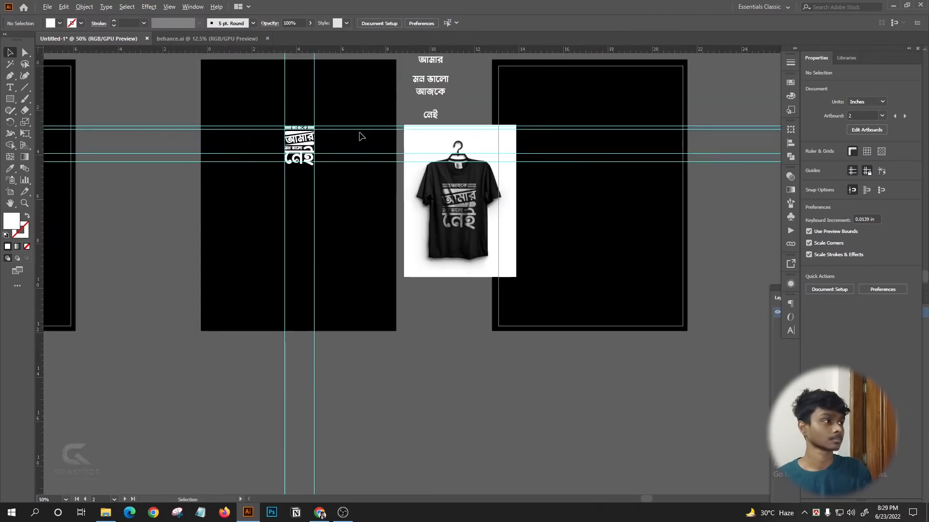
scroll(366, 138, "up", 2)
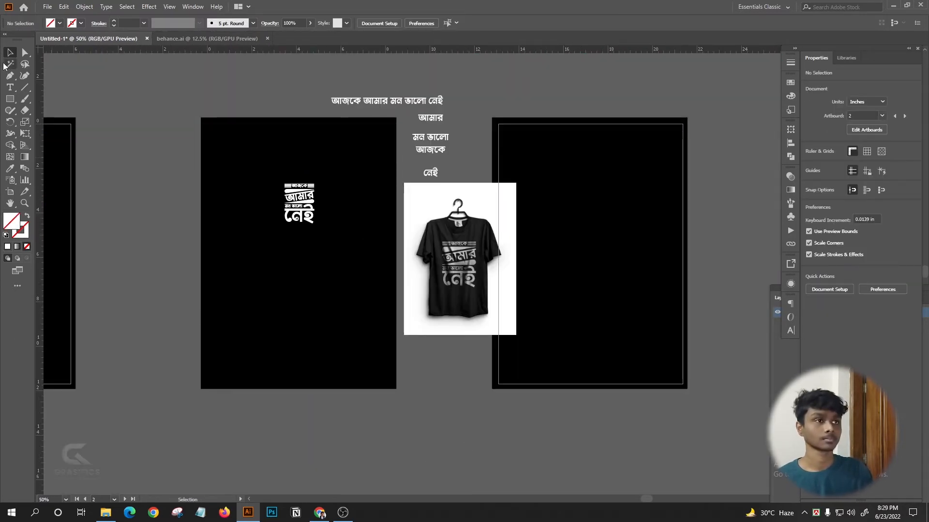
left_click_drag(353, 287, 353, 288)
left_click_drag(314, 223, 346, 266)
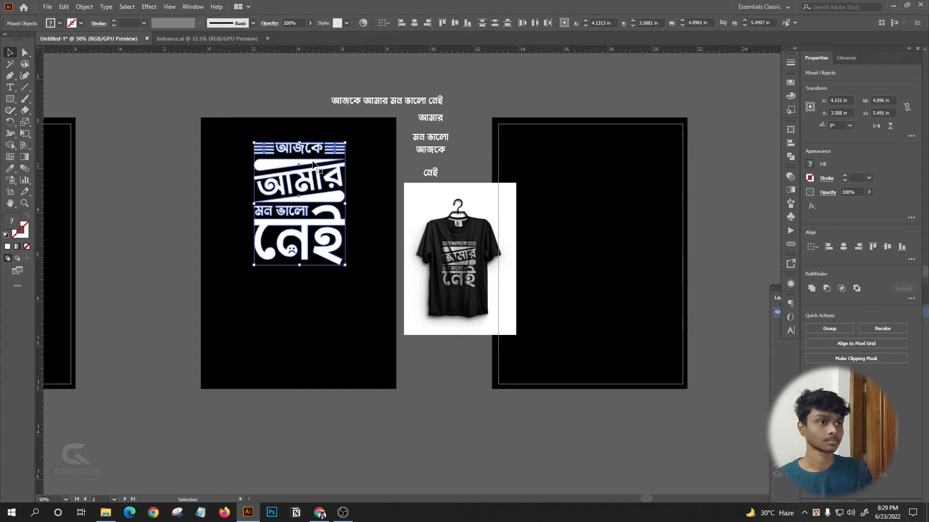
- Group the complete lettering design and centre it horizontally and vertically on its black artboard
right_click(289, 157)
left_click(337, 230)
left_click(401, 55)
left_click(419, 23)
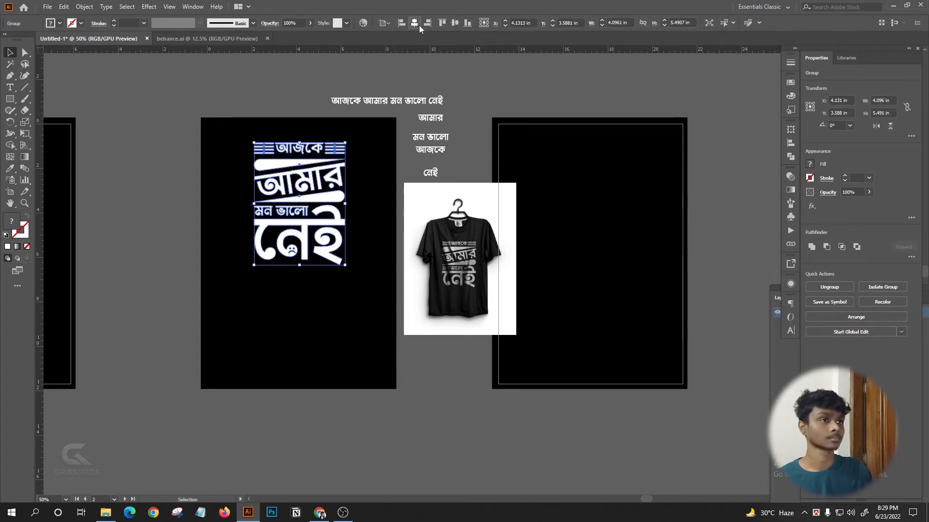
left_click(455, 22)
left_click(297, 360)
- Move the all-white shirt mockup to the left of the finished lettering, overlapping the artboard's left edge
scroll(296, 360, "up", 1)
left_click_drag(536, 222, 506, 267)
left_click_drag(192, 171, 193, 172)
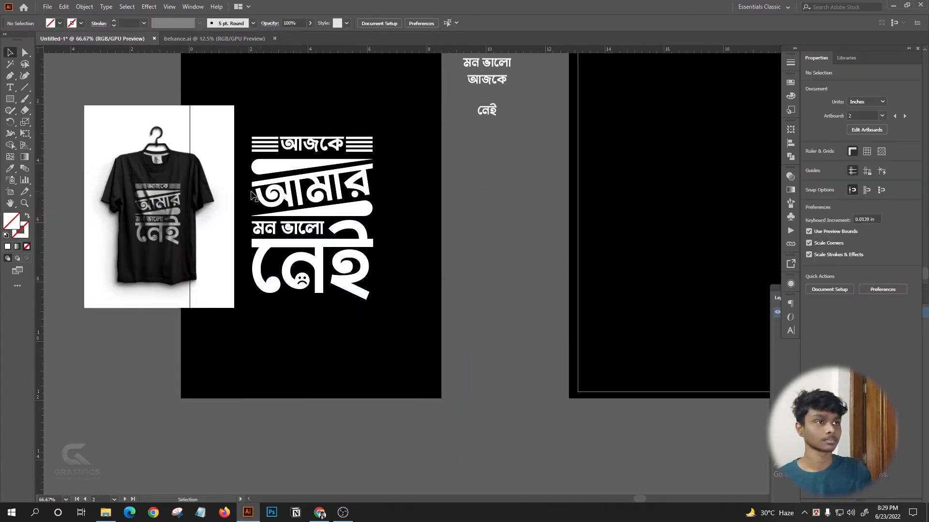
scroll(198, 186, "up", 1)
scroll(161, 172, "down", 3)
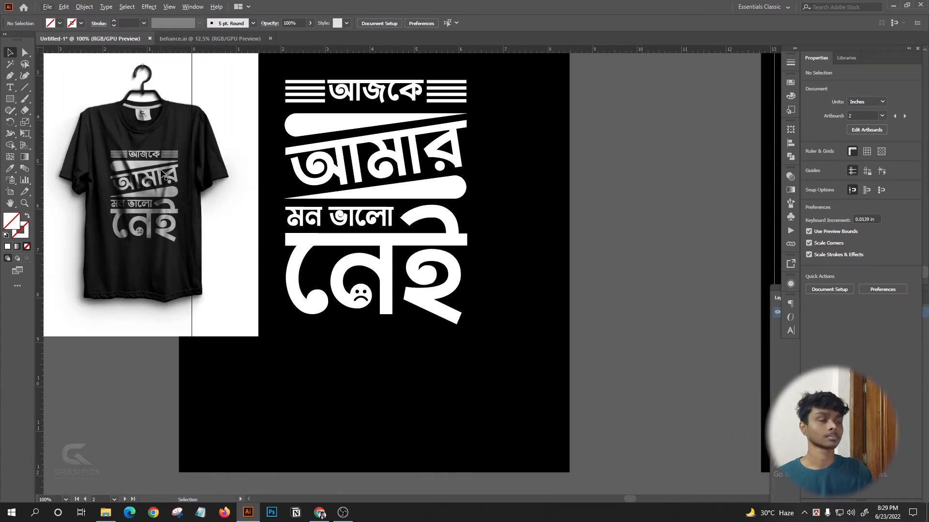
- Move the four spare word texts onto the empty third artboard and the full sentence text just above it
left_click_drag(366, 136, 226, 207)
scroll(226, 208, "up", 1)
left_click_drag(309, 109, 326, 139)
left_click_drag(279, 123, 537, 101)
scroll(537, 102, "right", 1)
left_click_drag(228, 126, 298, 224)
left_click_drag(278, 178, 482, 284)
left_click(236, 95)
scroll(237, 95, "down", 3)
scroll(283, 107, "up", 1)
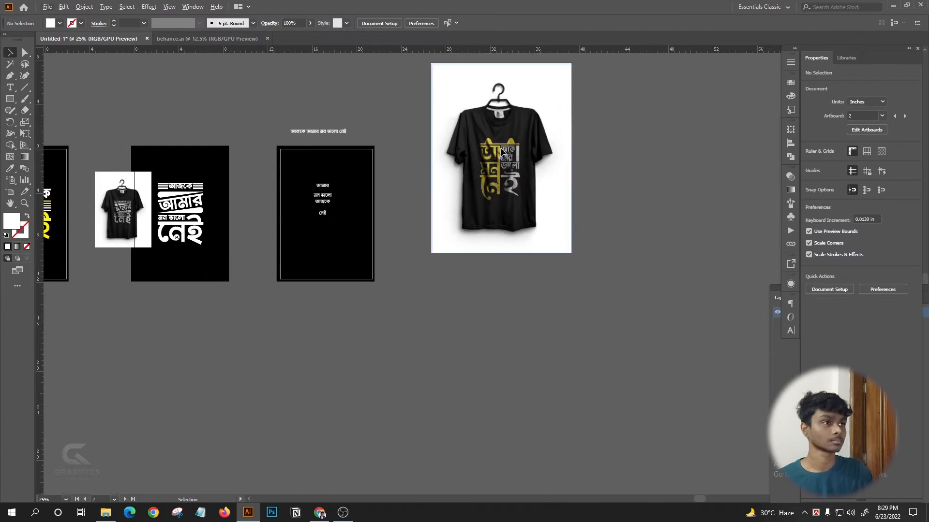
- Place the yellow-and-white shirt mockup directly beside the third artboard as a reference
left_click_drag(517, 63, 472, 100)
left_click_drag(452, 144, 451, 155)
left_click_drag(438, 200, 400, 208)
scroll(329, 192, "up", 4)
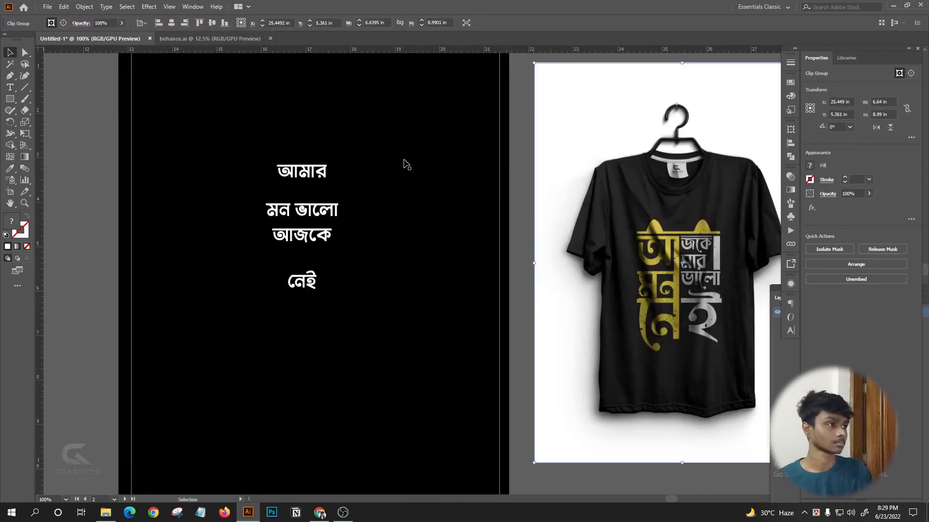
- Lock the black background rectangle of the third artboard
scroll(405, 162, "right", 2)
scroll(398, 161, "up", 2)
left_click(268, 241)
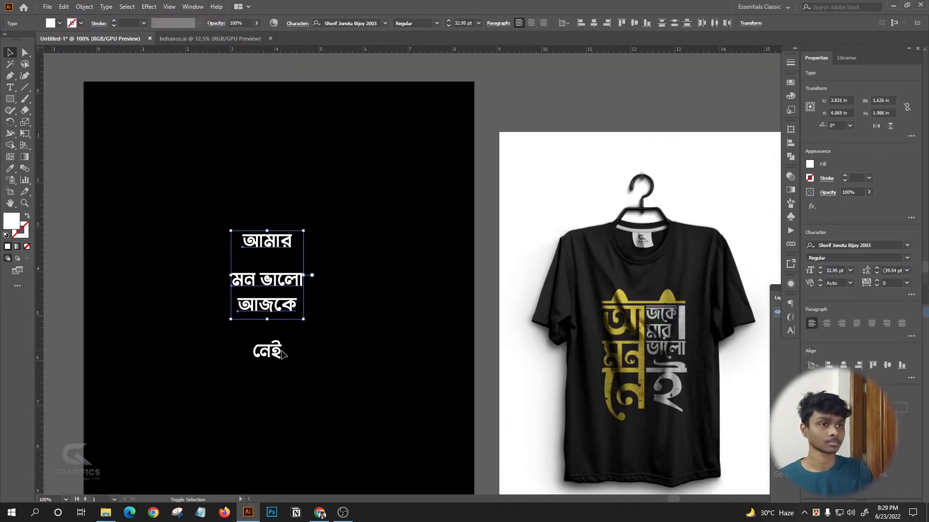
left_click(281, 352, "shift")
scroll(256, 172, "right", 2)
left_click(368, 121)
key("ctrl+2")
scroll(290, 160, "left", 1)
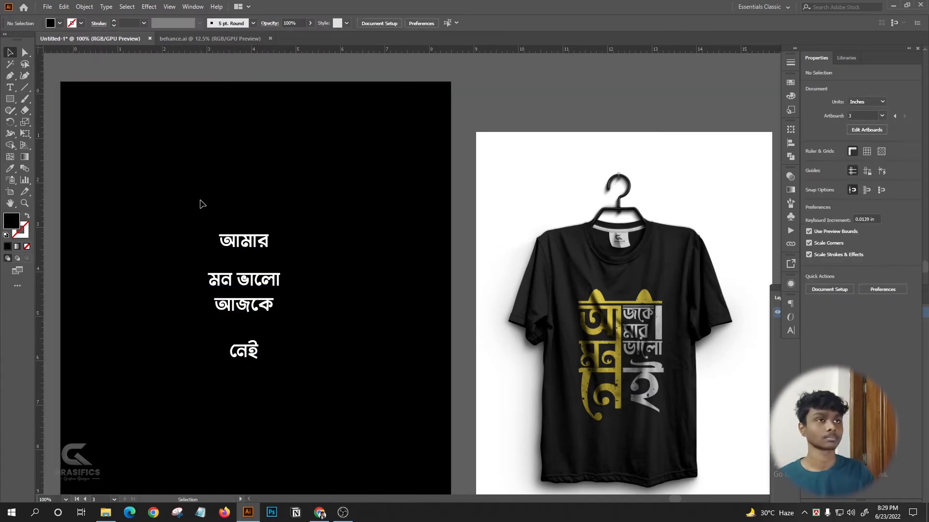
- Preview Bengali fonts on the four word texts and set them all to FN Al Amin Bindu Bijoy52
left_click_drag(199, 203, 286, 363)
scroll(275, 242, "right", 2)
left_click(386, 24)
scroll(427, 182, "down", 15)
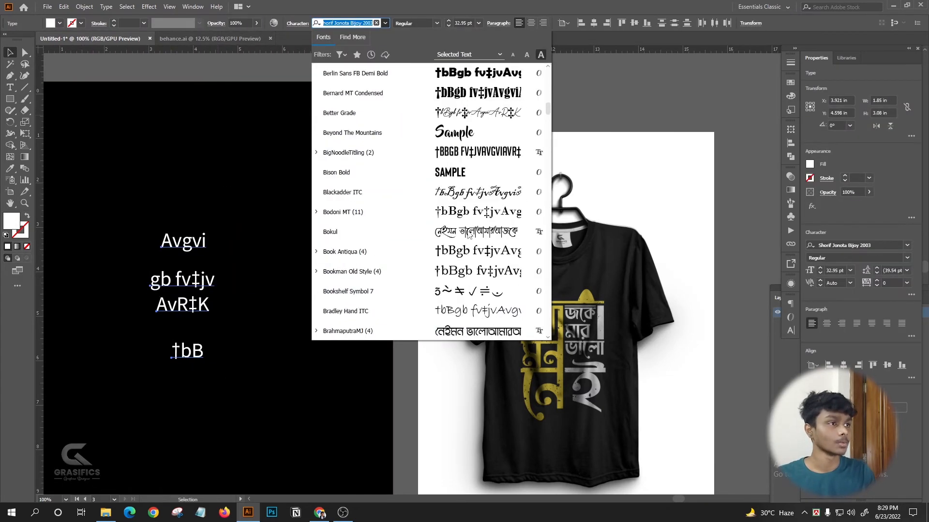
scroll(427, 182, "down", 15)
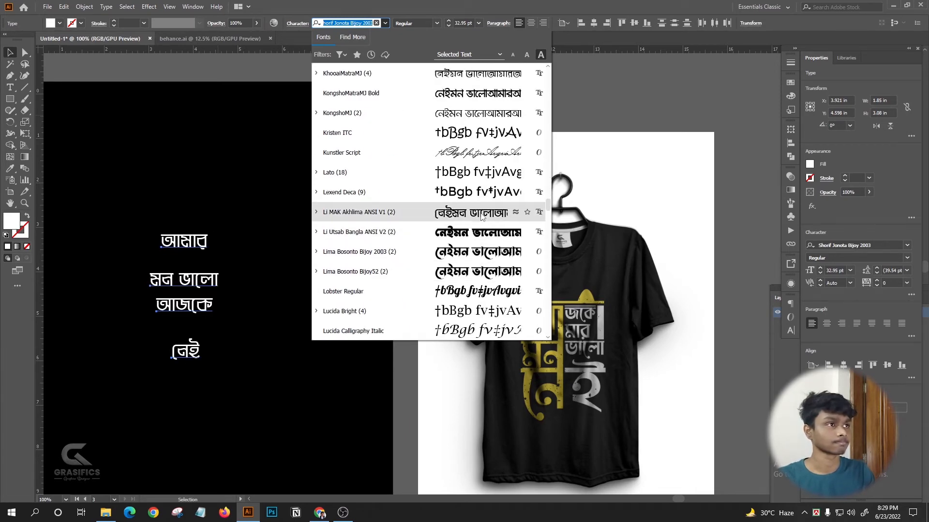
scroll(478, 282, "up", 2)
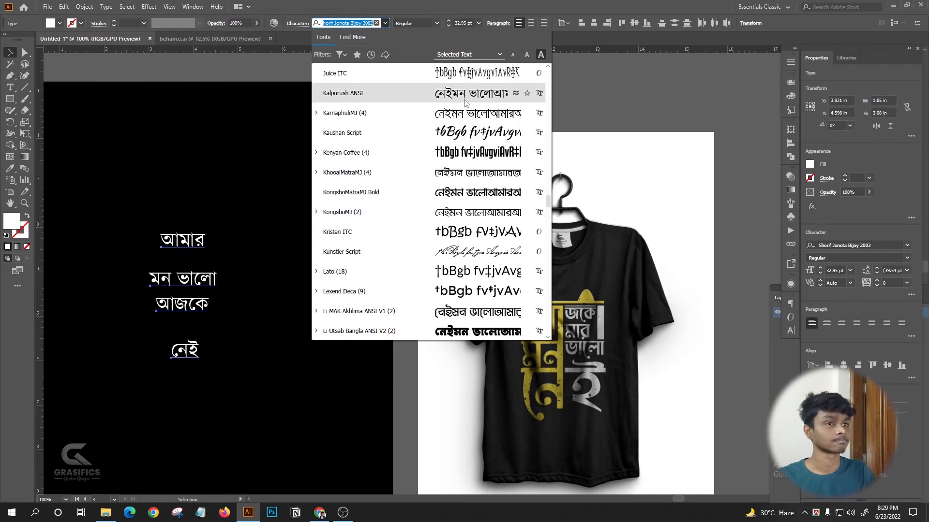
scroll(468, 220, "down", 8)
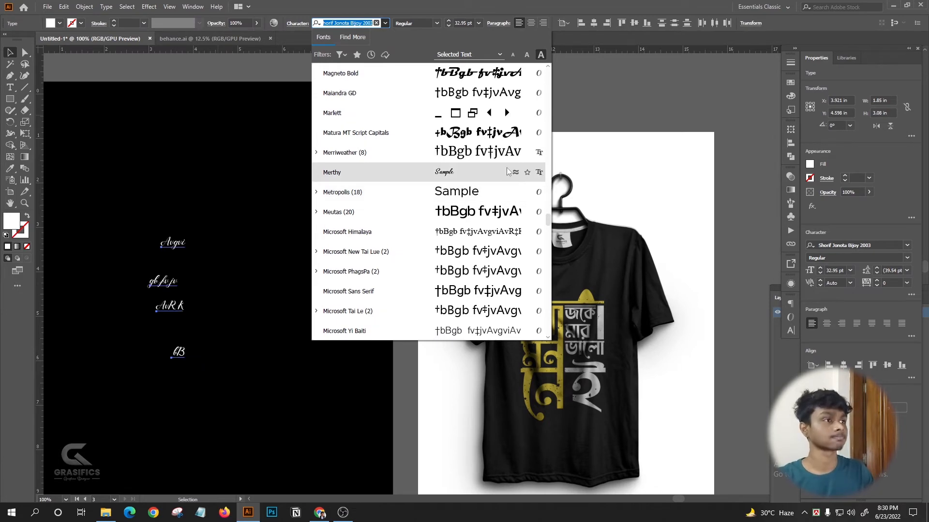
scroll(508, 172, "up", 8)
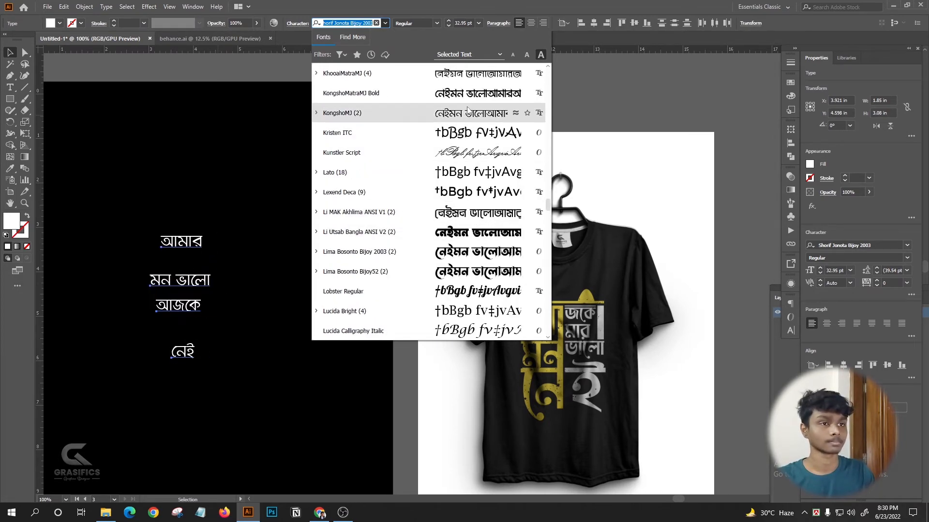
scroll(464, 203, "up", 10)
scroll(472, 130, "up", 15)
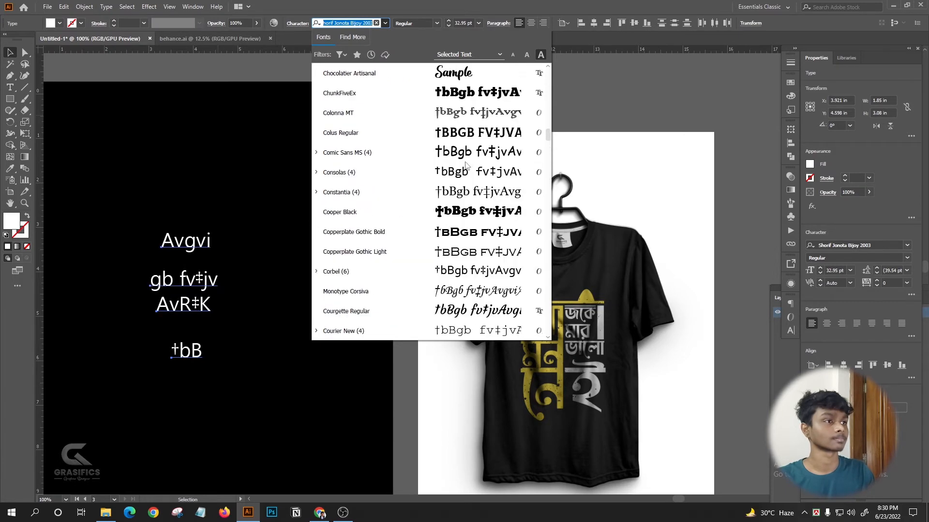
scroll(466, 116, "up", 12)
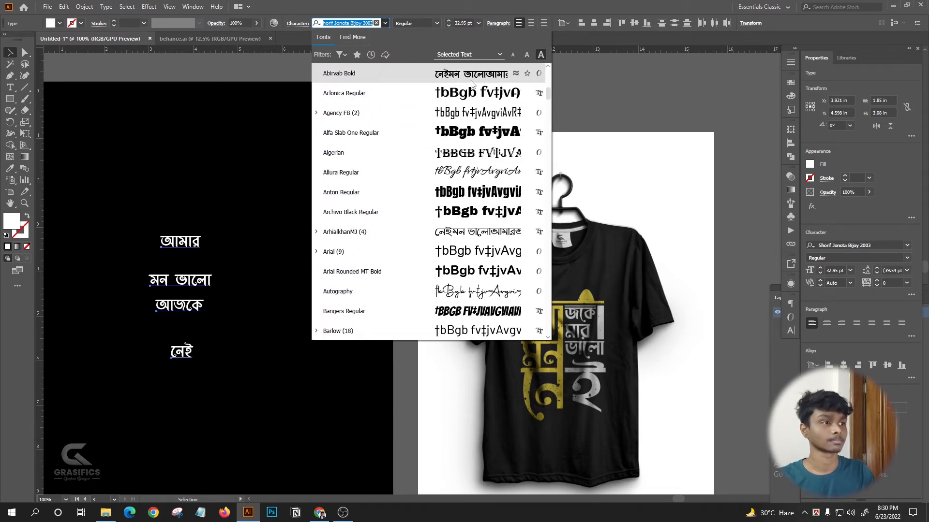
scroll(471, 83, "down", 20)
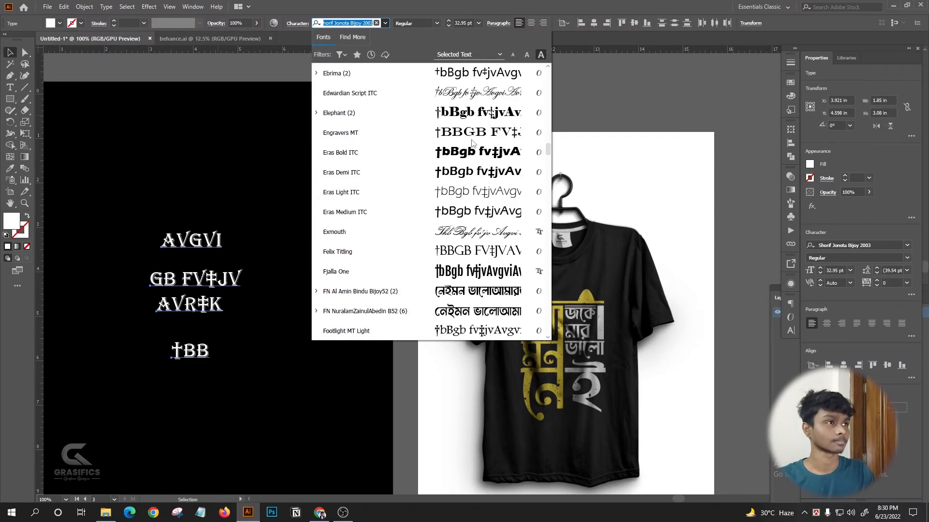
scroll(463, 112, "down", 12)
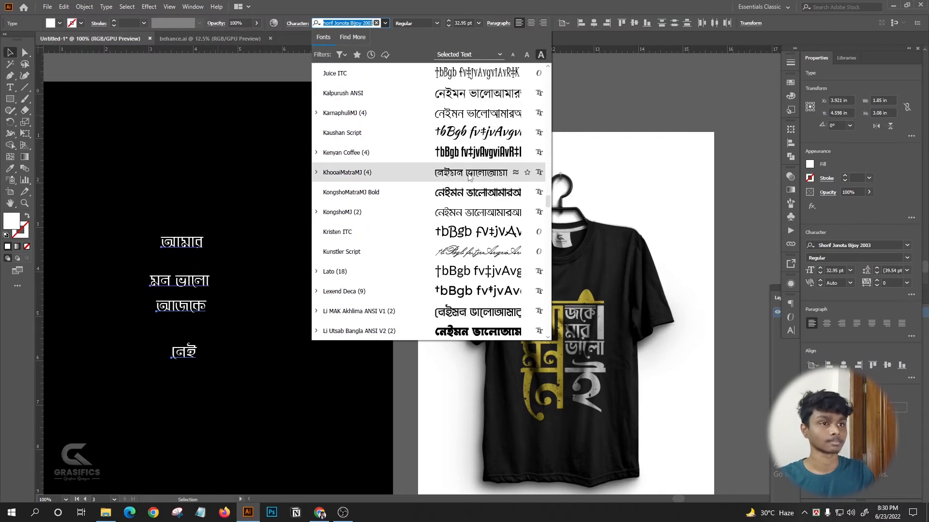
scroll(479, 218, "down", 15)
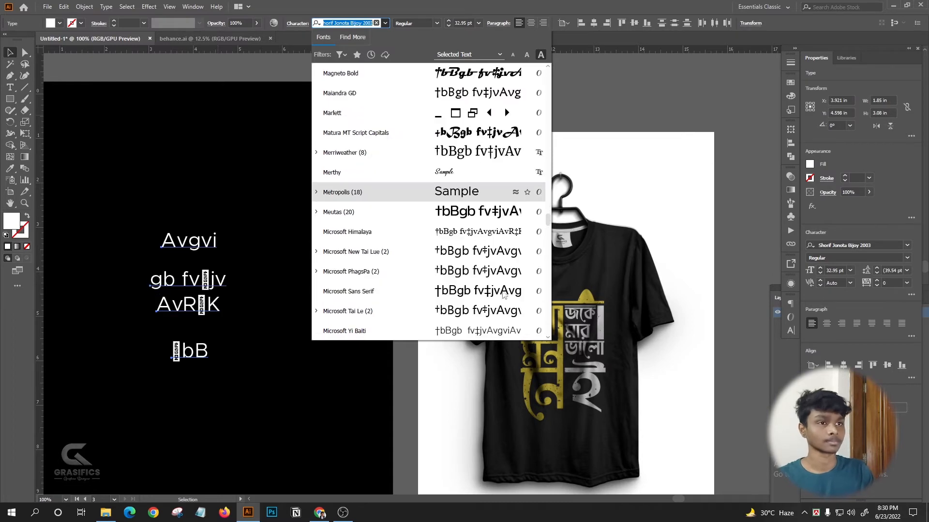
scroll(489, 226, "down", 10)
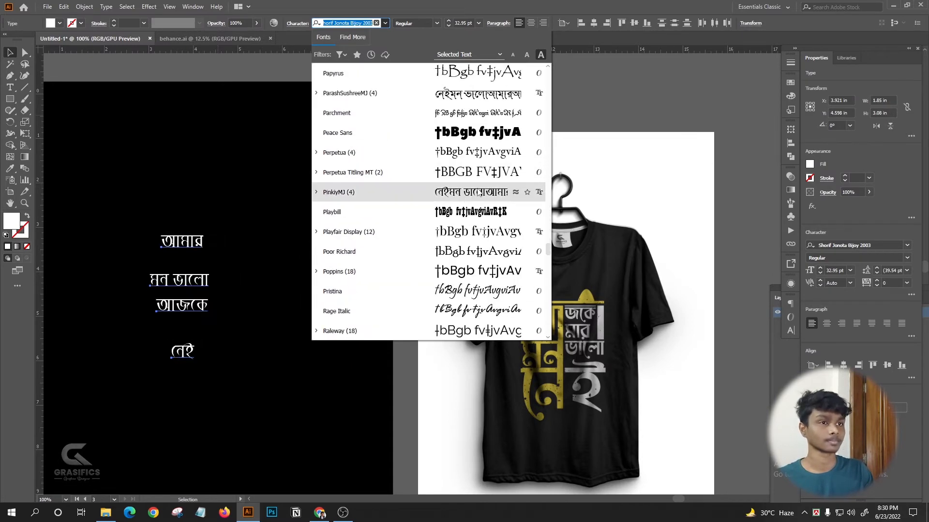
scroll(478, 192, "down", 12)
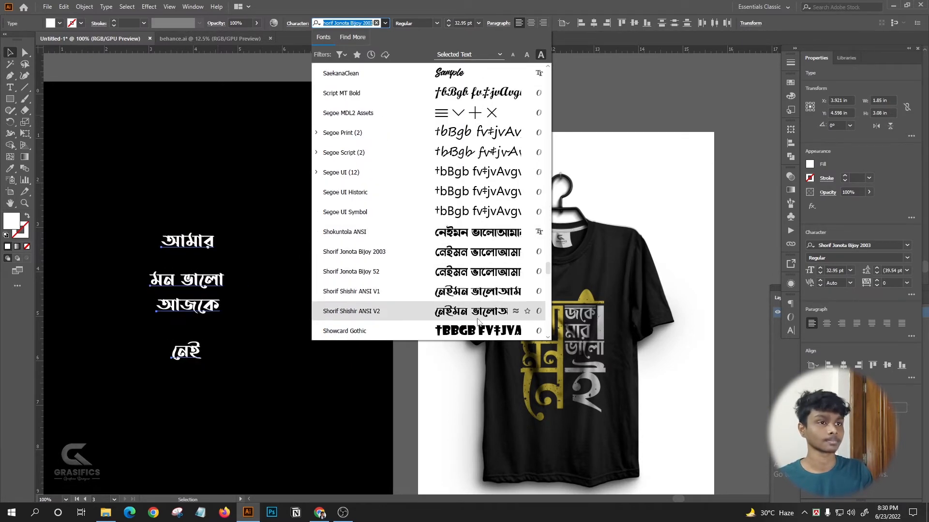
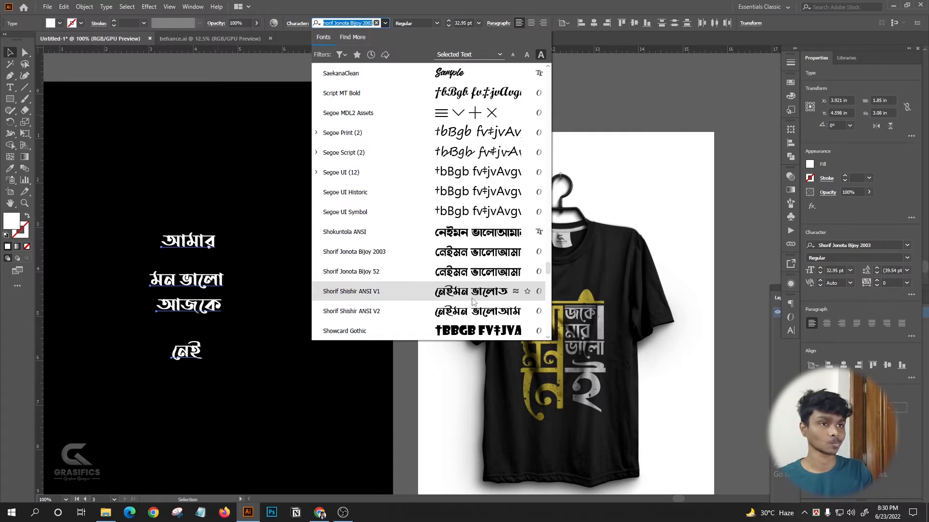
scroll(472, 301, "down", 12)
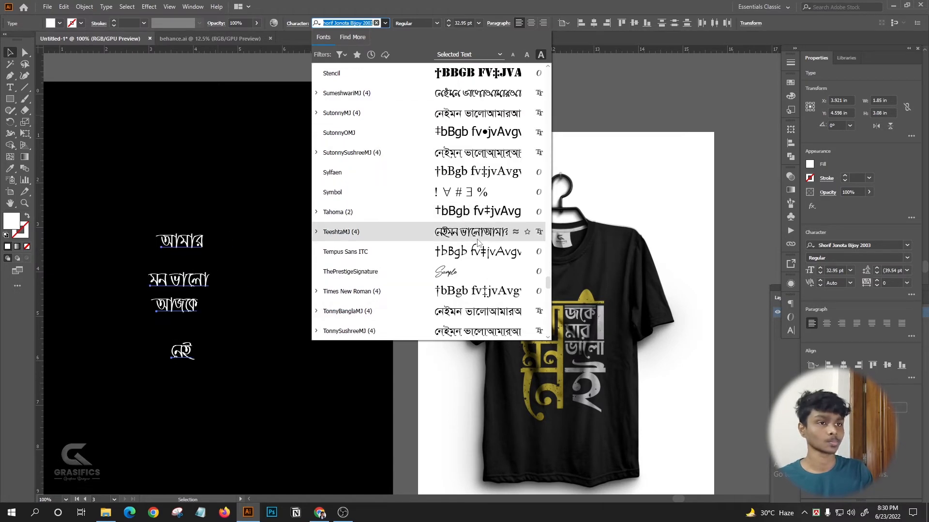
scroll(479, 242, "down", 12)
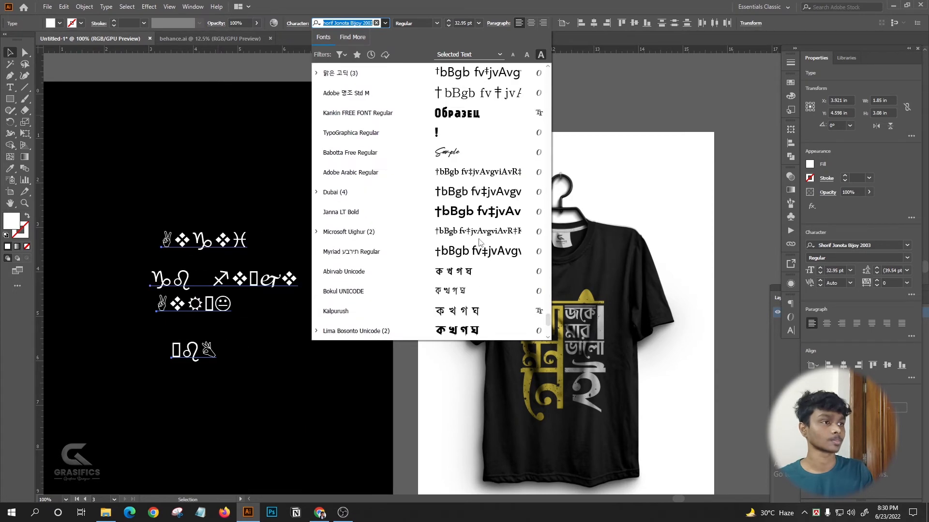
scroll(479, 241, "up", 12)
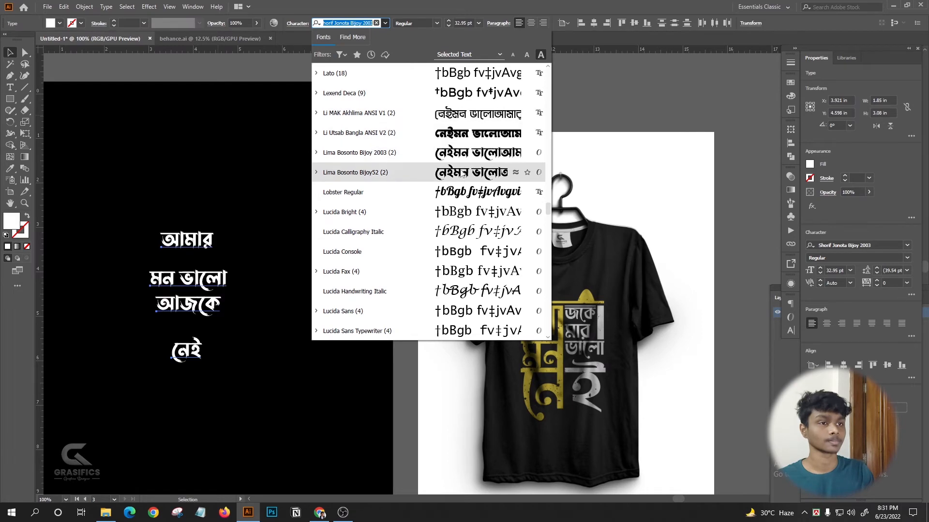
scroll(469, 141, "up", 5)
scroll(468, 141, "up", 10)
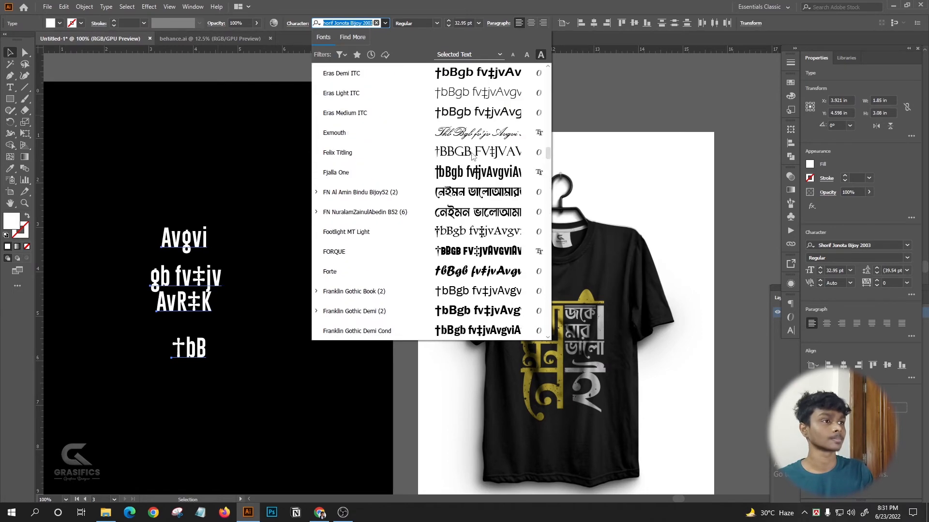
left_click(478, 192)
left_click(243, 188)
- Rearrange the four word texts from top to bottom in the order আজকে, আমার, মন ভালো, নেই
scroll(311, 154, "up", 1)
scroll(316, 155, "down", 2)
scroll(317, 154, "up", 1)
left_click_drag(318, 155, 317, 184)
left_click(317, 173)
left_click(529, 87)
scroll(288, 185, "up", 1)
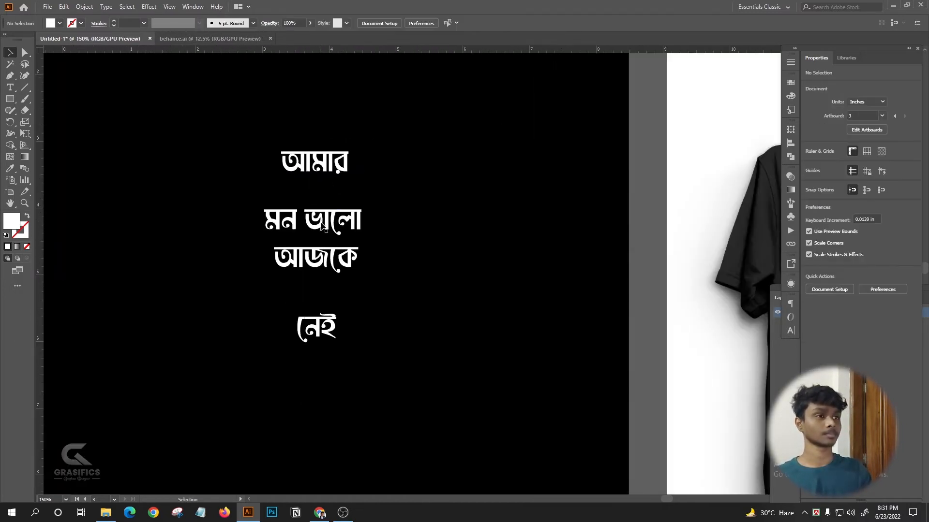
scroll(320, 189, "down", 1)
left_click_drag(312, 217, 350, 172)
left_click_drag(346, 196, 343, 143)
left_click_drag(359, 219, 337, 174)
scroll(337, 174, "down", 2)
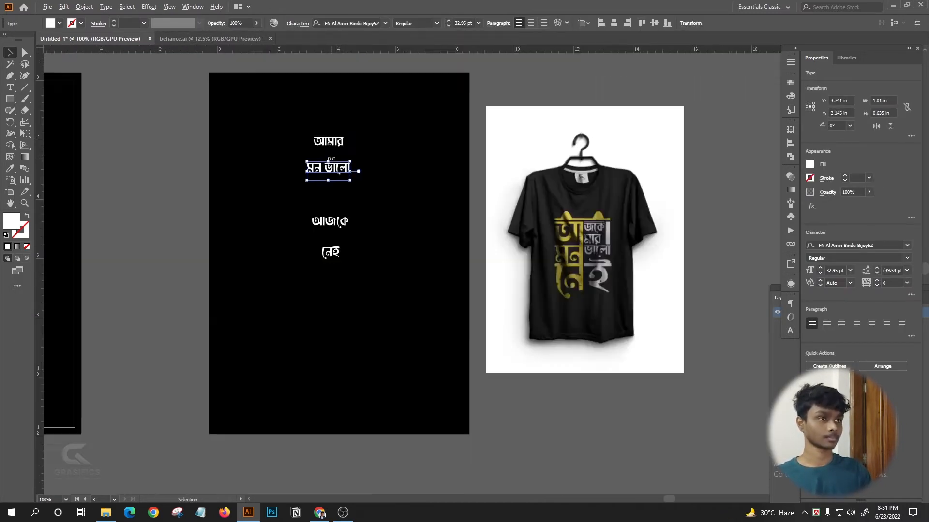
left_click_drag(335, 222, 334, 222)
scroll(346, 153, "up", 2)
left_click_drag(319, 156, 319, 236)
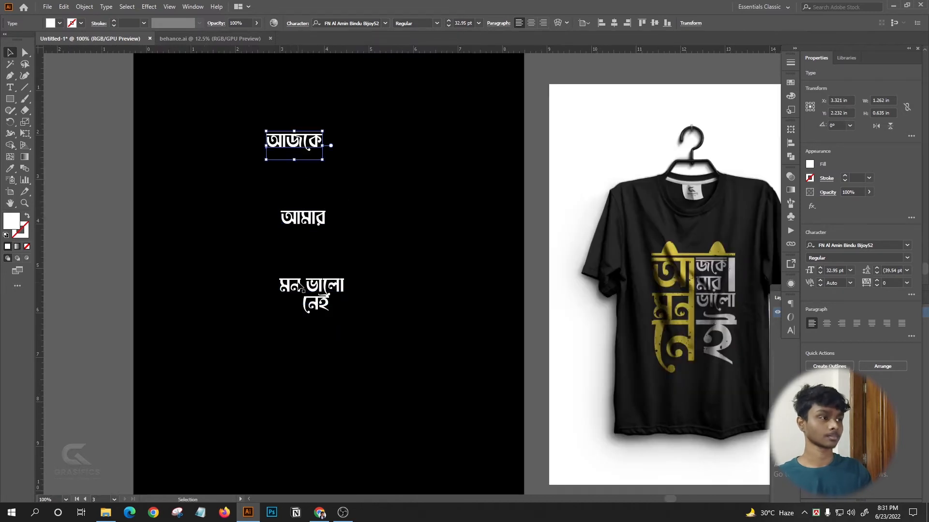
left_click_drag(300, 286, 304, 254)
scroll(319, 199, "left", 1)
scroll(327, 187, "right", 1)
left_click_drag(321, 150, 358, 165)
- Convert all four word texts to outlines
left_click_drag(214, 131, 318, 315)
right_click(325, 212)
left_click(387, 282)
left_click(259, 246)
- Ungroup the outlined word আজকে so its parts can be handled separately
scroll(358, 181, "left", 1)
left_click(370, 181)
scroll(370, 182, "down", 1)
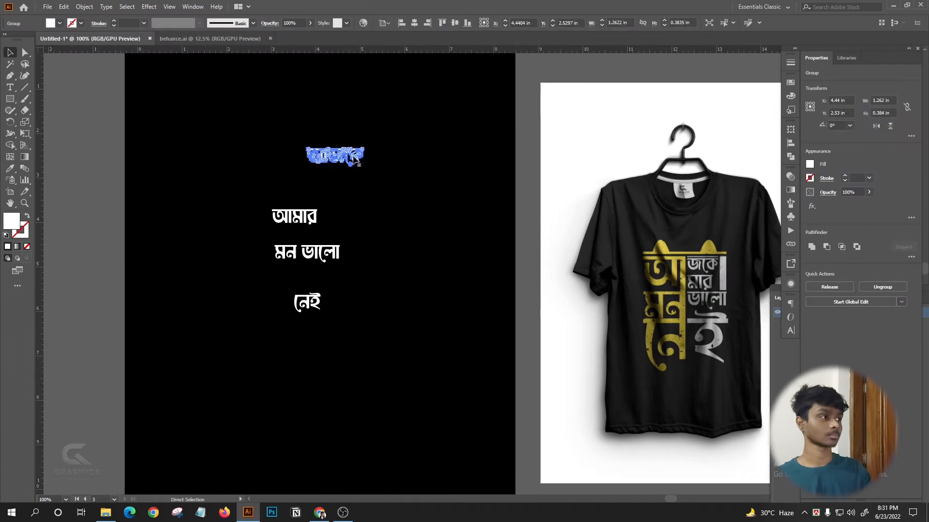
left_click(287, 148)
scroll(287, 148, "up", 2)
left_click(383, 151)
scroll(383, 147, "up", 2)
right_click(382, 153)
left_click(407, 233)
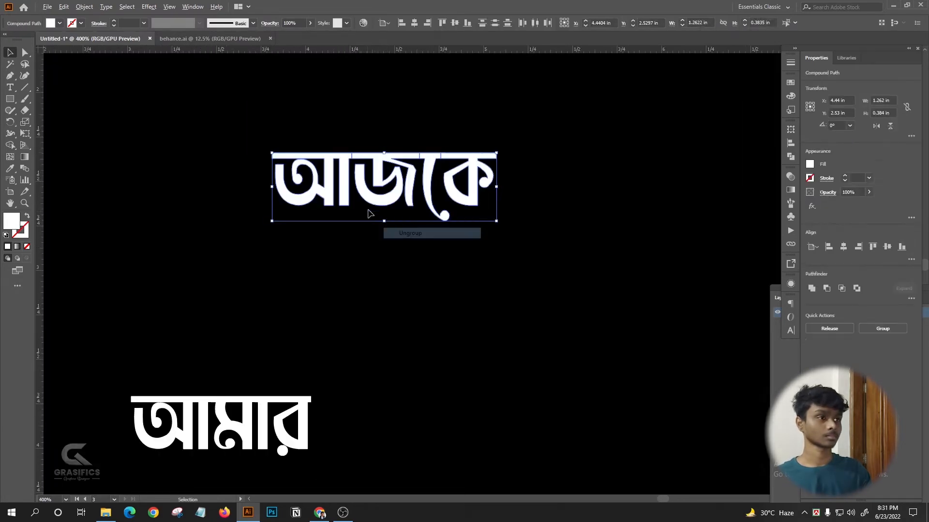
- Separate জকে from আ by moving it horizontally to the right
scroll(371, 209, "down", 2)
left_click_drag(378, 170, 435, 226)
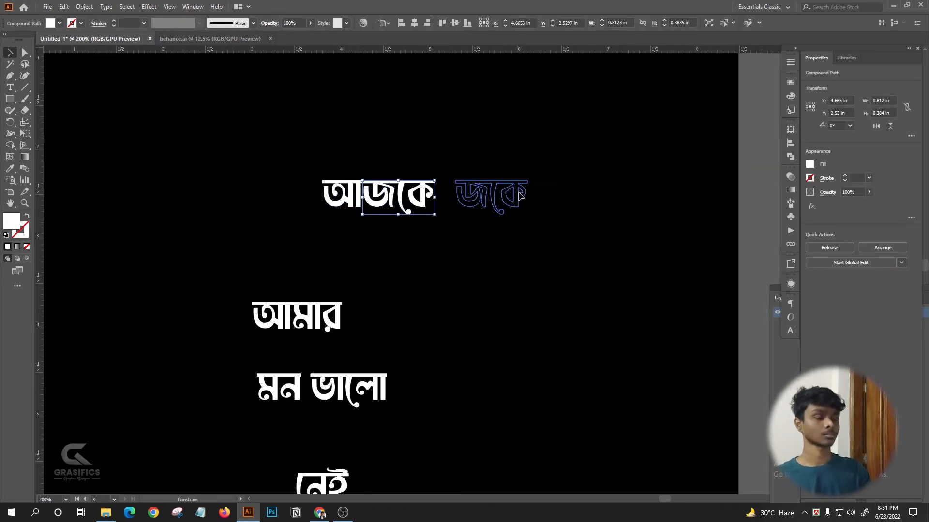
left_click_drag(520, 195, 520, 195)
scroll(290, 141, "down", 2)
scroll(280, 141, "right", 1)
- Enlarge the letter আ proportionally to about three times its size
left_click(279, 166)
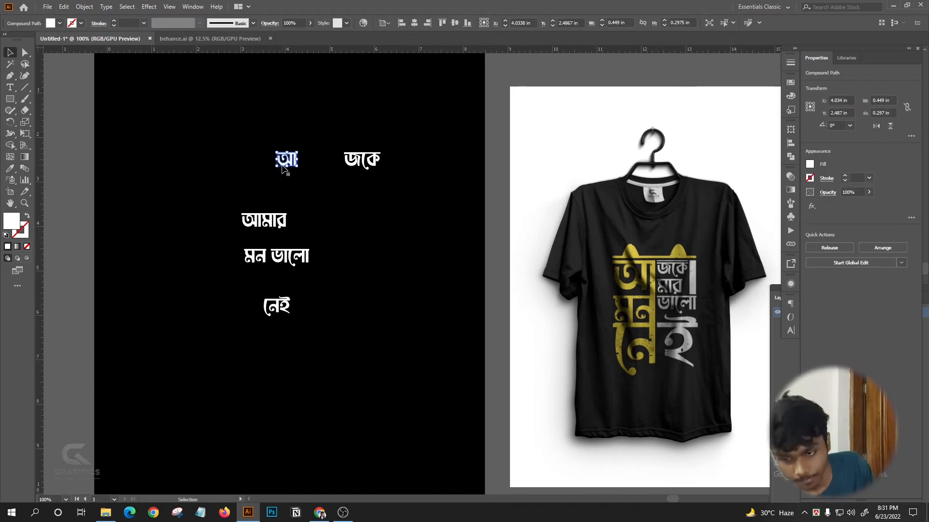
scroll(299, 168, "down", 1)
scroll(290, 158, "up", 2)
scroll(288, 158, "left", 1)
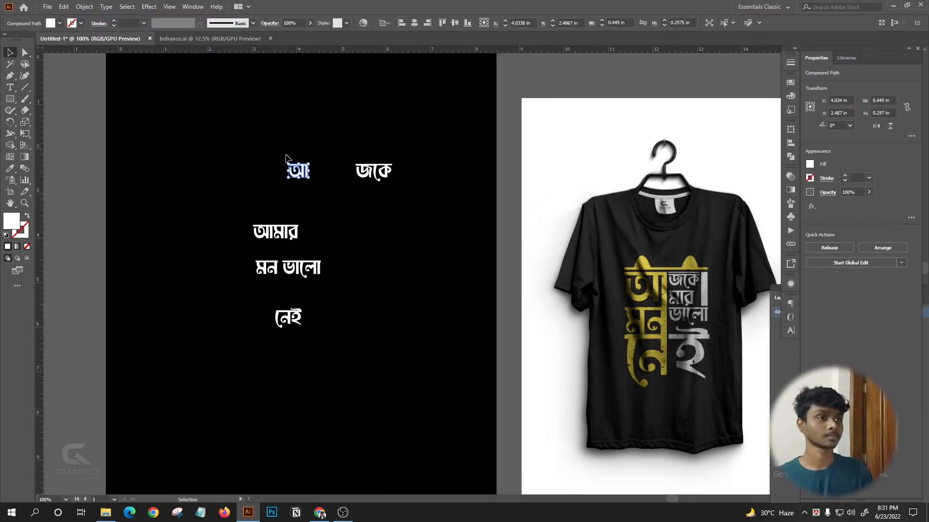
scroll(286, 158, "up", 2)
left_click_drag(291, 194, 209, 247)
- Move জকে close to the right side of the enlarged আ, near its headline
left_click(357, 183)
scroll(357, 183, "right", 3)
scroll(357, 179, "left", 1)
left_click_drag(451, 182, 364, 180)
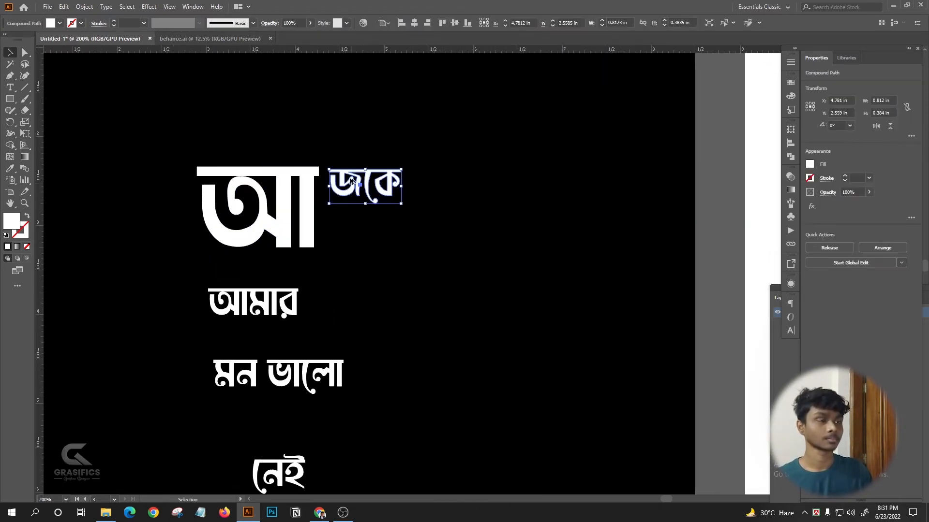
- Check the reference shirt's layout and move মন ভালো and আমার to the open area below and right of আ
scroll(346, 178, "up", 2)
scroll(335, 161, "down", 3)
scroll(348, 160, "right", 2)
left_click(360, 160)
scroll(361, 161, "down", 1)
scroll(629, 261, "up", 2)
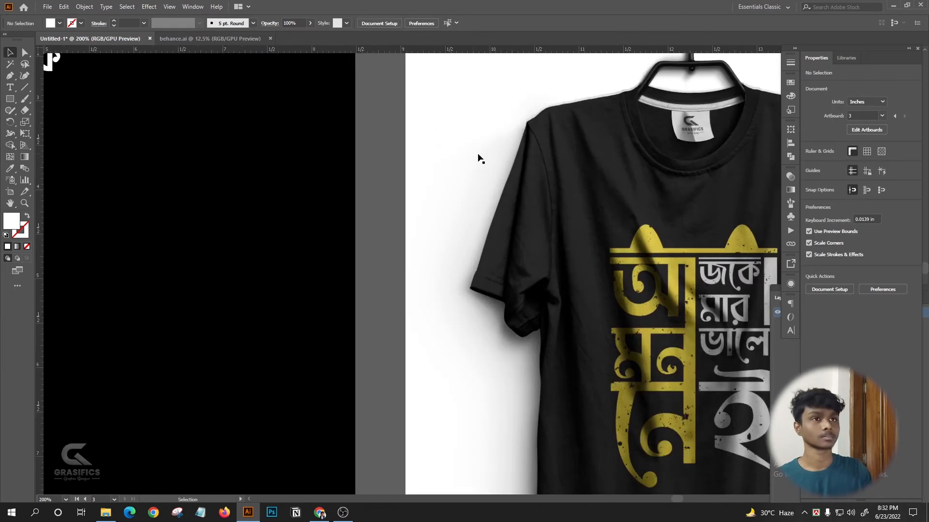
scroll(477, 158, "down", 1)
scroll(213, 92, "left", 1)
left_click_drag(286, 223, 281, 240)
left_click_drag(162, 251, 307, 180)
scroll(283, 189, "up", 1)
scroll(261, 207, "down", 2)
scroll(232, 202, "up", 2)
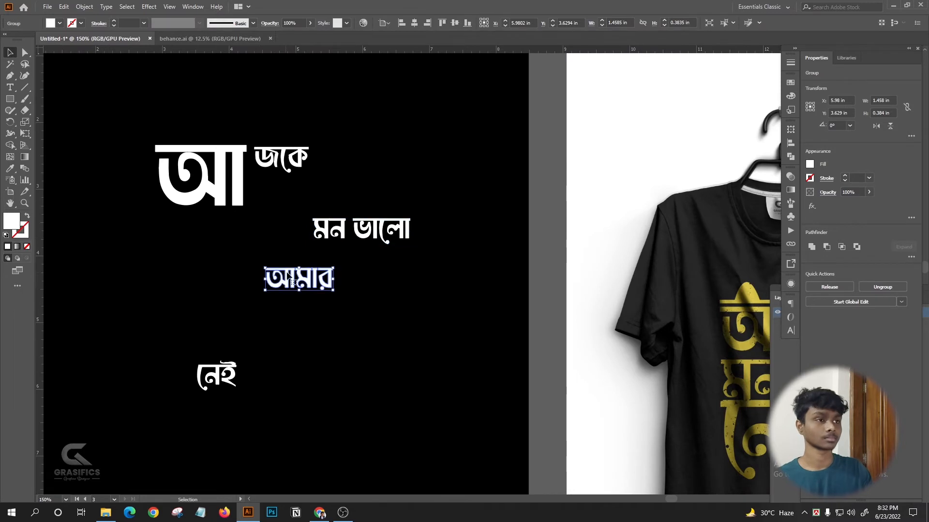
key("Delete")
scroll(496, 267, "down", 1)
scroll(393, 213, "up", 1)
left_click_drag(407, 218, 333, 209)
scroll(387, 213, "right", 1)
key("ctrl+z")
- Separate the letters of আমার and delete its আ so that only মার remains
left_click(384, 284)
left_click(448, 180)
scroll(357, 216, "up", 2)
right_click(366, 220)
left_click(390, 302)
left_click(339, 203)
left_click(300, 237)
key("Delete")
- Place মার directly below জকে, beside the large আ
right_click(369, 220)
left_click(813, 291)
scroll(308, 222, "down", 1)
scroll(373, 197, "left", 1)
left_click(373, 197)
left_click(454, 189)
scroll(425, 208, "left", 3)
scroll(401, 225, "down", 1)
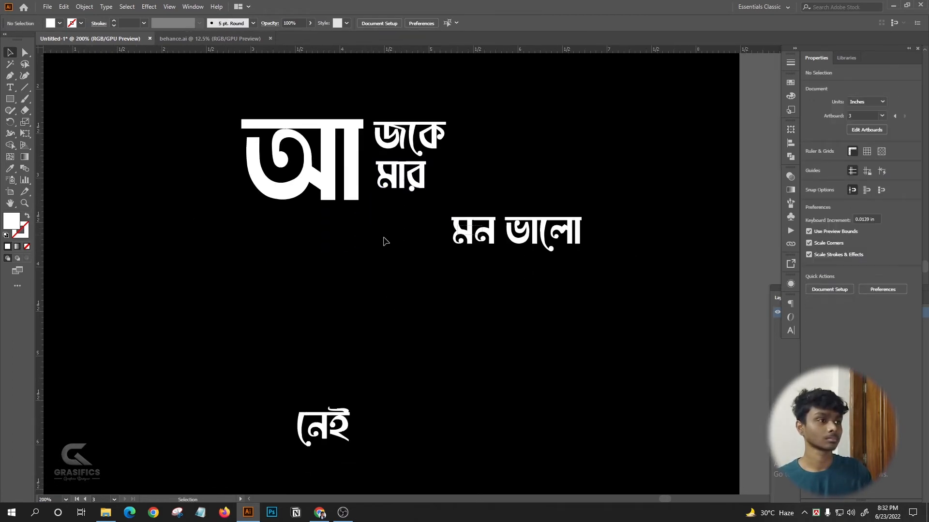
- Move মন ভালো below the large আ, ungroup it, and move ভালো down away from মন
left_click_drag(479, 236, 337, 237)
scroll(305, 231, "down", 1)
right_click(361, 210)
left_click(387, 297)
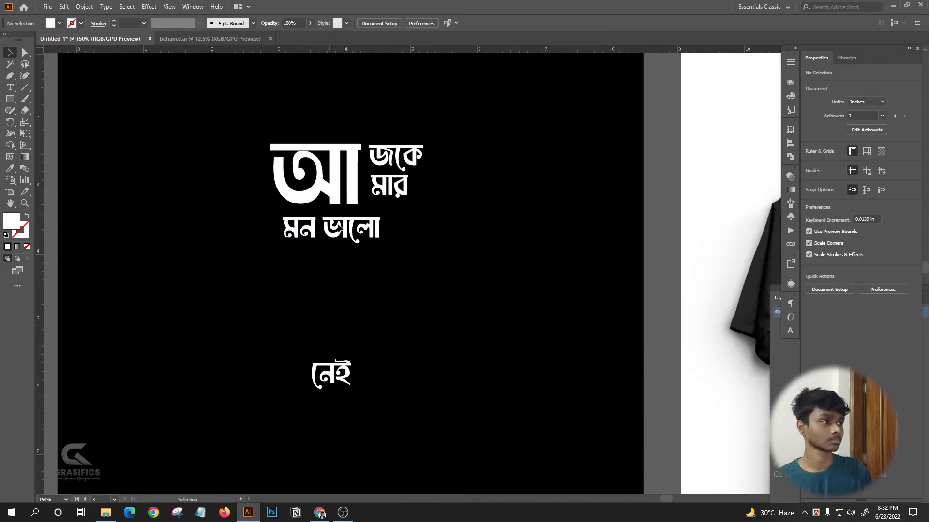
left_click(351, 230)
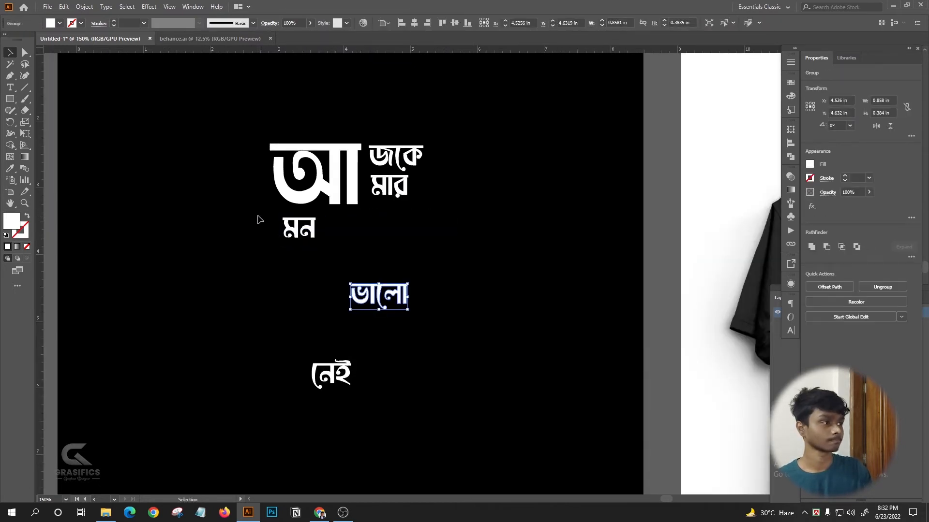
left_click(812, 293)
- Enlarge মন to about 2.23 × 1.35 in and move মন and ভালো clear of আ
scroll(340, 222, "up", 2)
scroll(471, 283, "down", 2)
left_click_drag(292, 237, 411, 300)
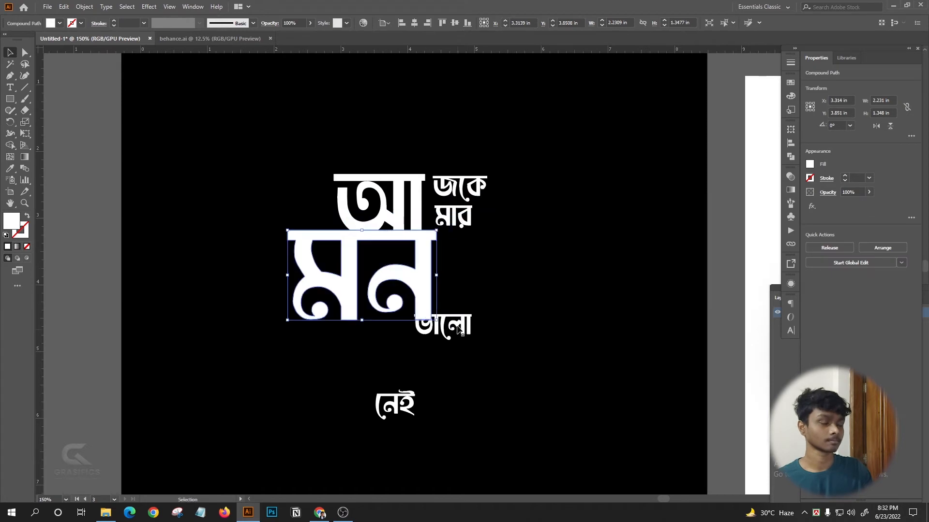
left_click_drag(456, 327, 531, 374)
scroll(376, 279, "right", 1)
scroll(384, 281, "up", 1)
left_click_drag(369, 246, 639, 194)
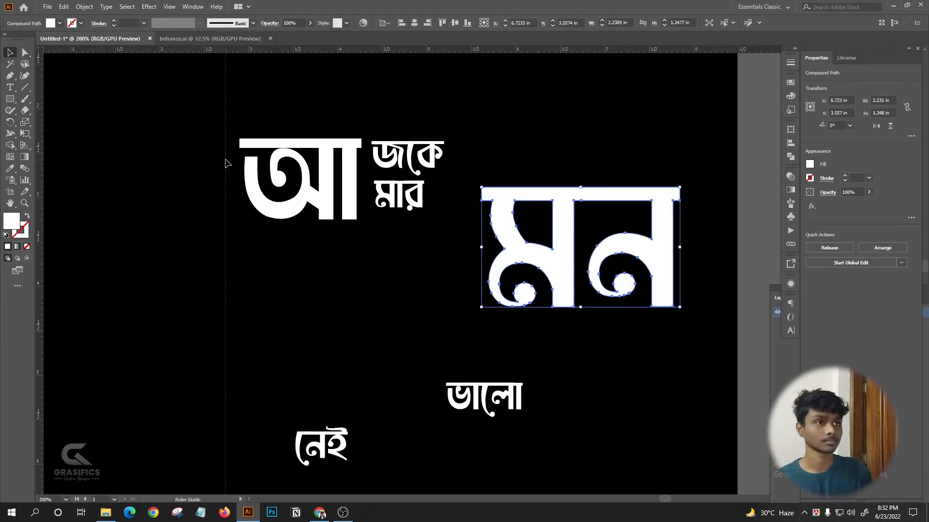
- Add a vertical guide at the left edge of আ and a horizontal guide along its headline
left_click(240, 157)
scroll(329, 80, "right", 1)
left_click_drag(347, 141, 347, 139)
left_click(425, 164)
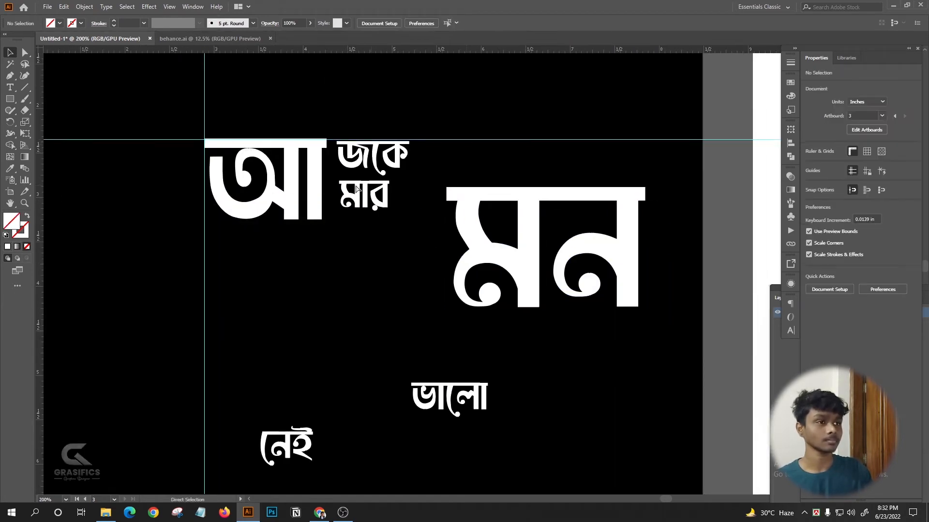
- Shrink মন to about 1.42 × 0.86 in and align it with the left guide below আ
scroll(576, 200, "left", 1)
left_click_drag(577, 199, 353, 276)
scroll(324, 257, "up", 2)
left_click_drag(344, 275, 344, 245)
scroll(352, 179, "down", 2)
left_click(320, 216)
scroll(318, 215, "up", 2)
scroll(338, 164, "down", 2)
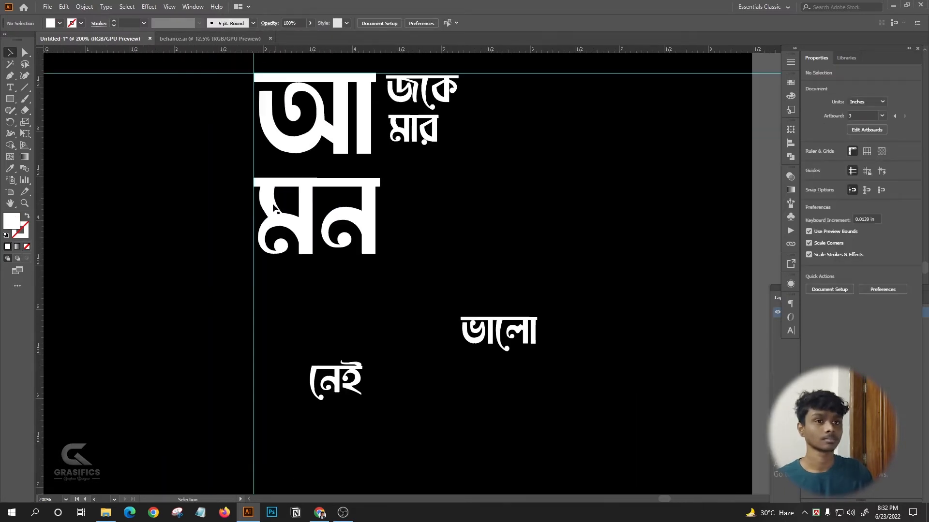
- Add a vertical guide at the right edge of আ's right stem
scroll(92, 195, "right", 1)
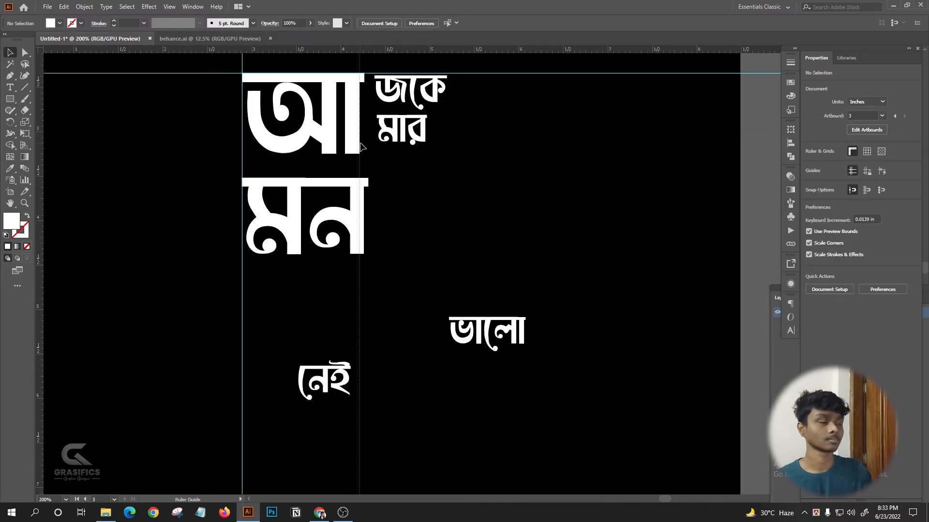
left_click_drag(360, 144, 359, 143)
left_click(367, 127)
- Compare the new layout with the finished design and the yellow-and-white reference shirt
scroll(362, 120, "down", 4)
scroll(556, 182, "up", 4)
scroll(697, 186, "down", 4)
scroll(271, 187, "left", 4)
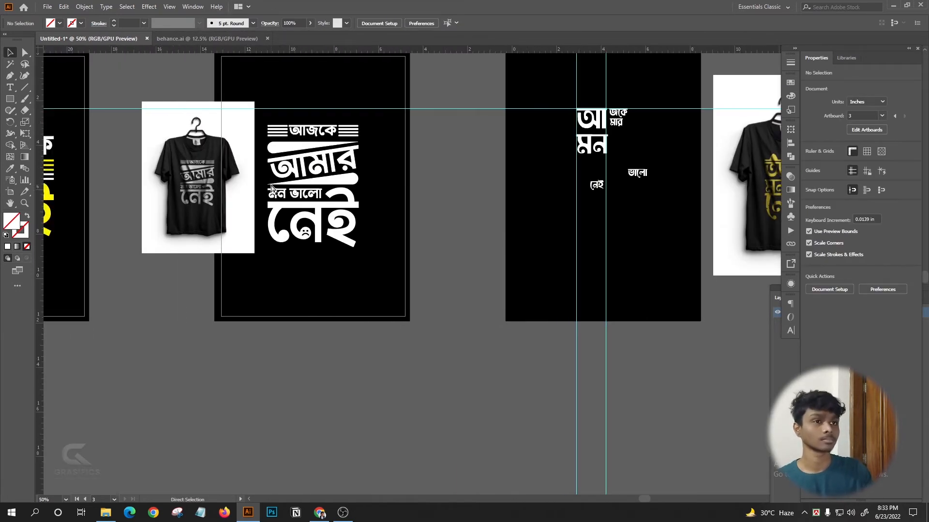
scroll(373, 193, "up", 4)
scroll(361, 145, "left", 1)
scroll(360, 145, "down", 4)
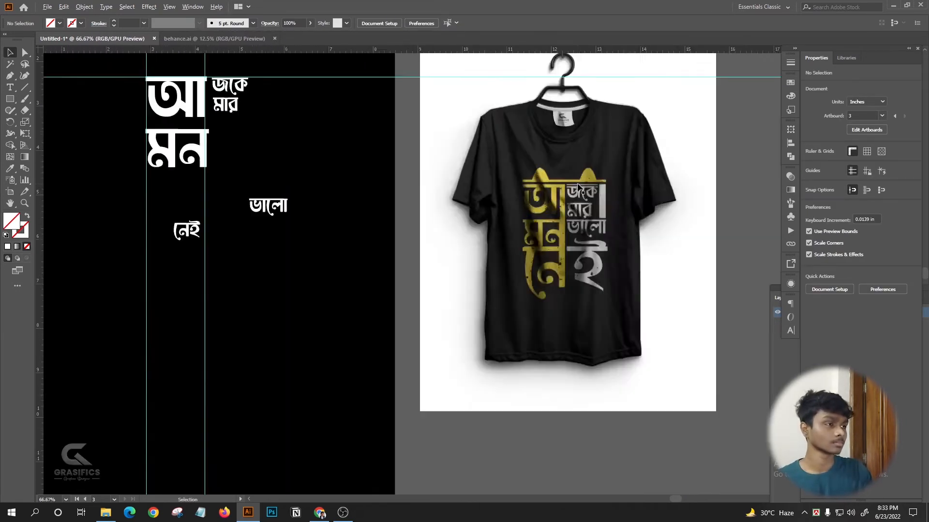
scroll(387, 230, "up", 4)
scroll(387, 229, "down", 4)
- Align the second vertical guide exactly with the right edge of আ's stem, at X 4.212 in
scroll(400, 142, "up", 8)
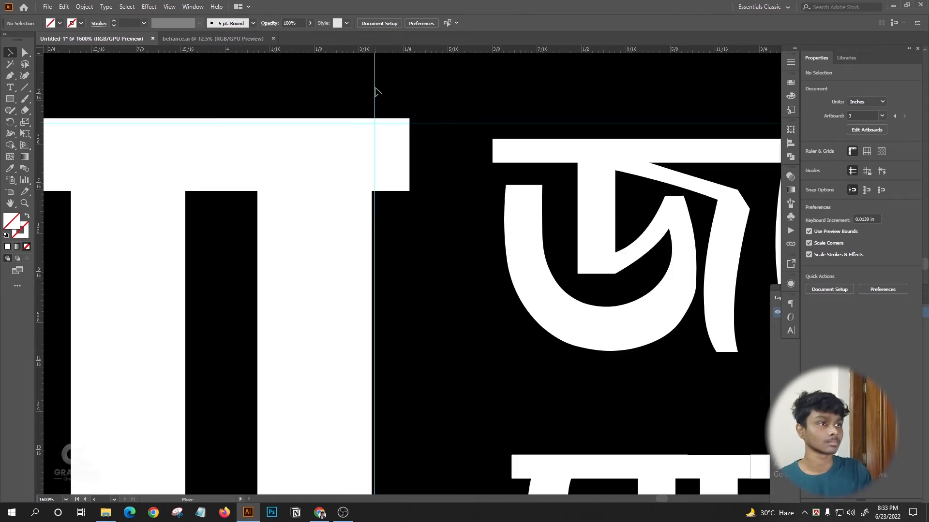
left_click_drag(371, 85, 376, 86)
scroll(372, 86, "up", 4)
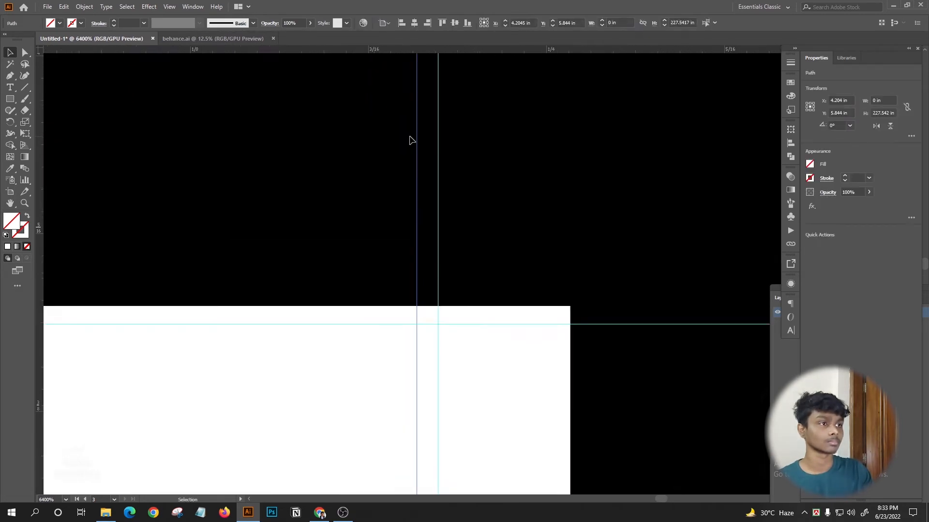
scroll(408, 138, "down", 2)
scroll(391, 186, "up", 1)
left_click_drag(438, 197, 419, 190)
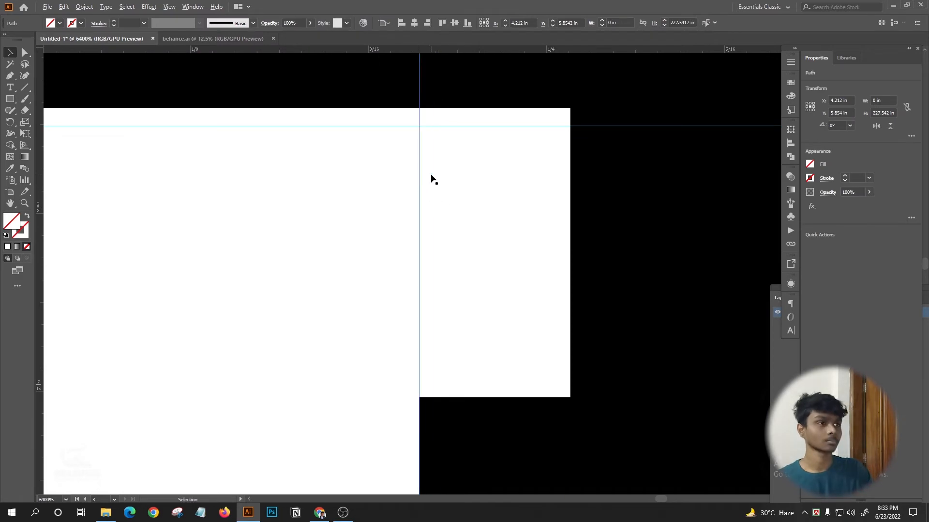
scroll(431, 179, "down", 8)
scroll(387, 223, "up", 2)
- Move মন slightly upward, closer to the bottom of আ
left_click(396, 234)
scroll(358, 244, "left", 2)
key("v")
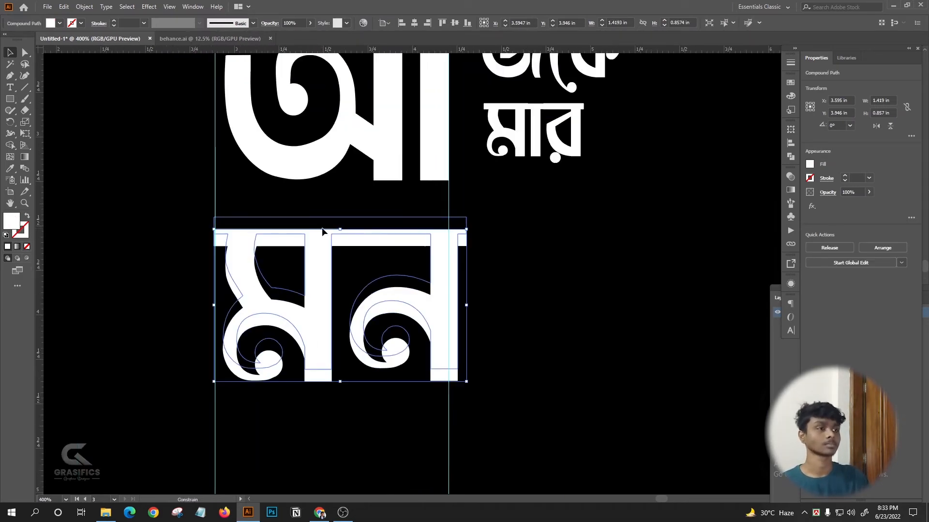
left_click(429, 186)
- Add a vertical guide at the left edge of আ's right stem and check the reference shirt's layout
scroll(429, 187, "up", 2)
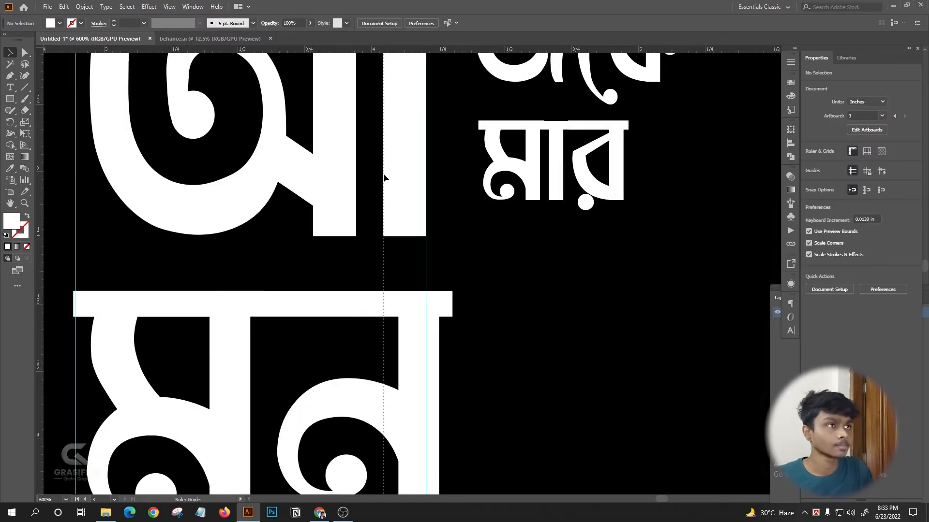
left_click_drag(383, 173, 383, 173)
left_click(390, 242)
scroll(391, 235, "down", 5)
scroll(474, 319, "right", 4)
scroll(475, 320, "left", 1)
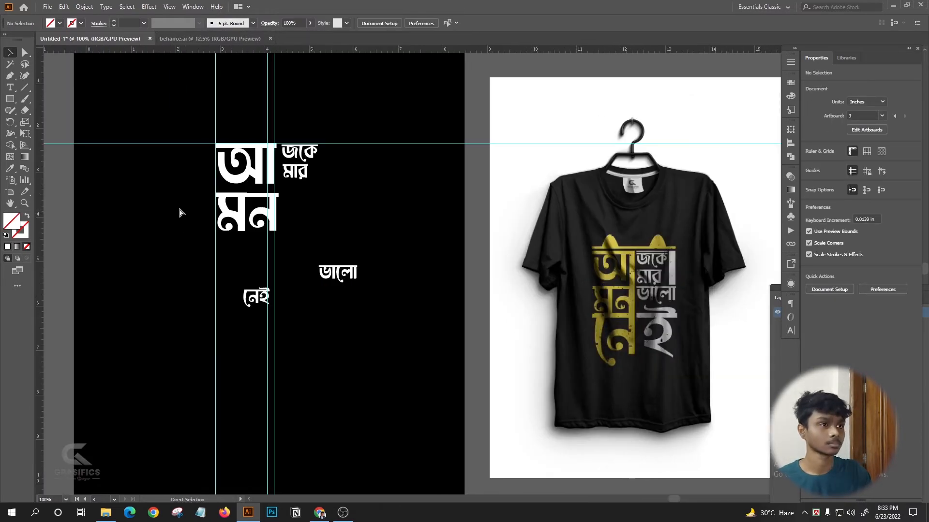
- Scale মন down to about 1.35 × 0.82 in so its last stem sits between the two stem guides
key("v")
scroll(246, 213, "up", 4)
left_click(278, 211)
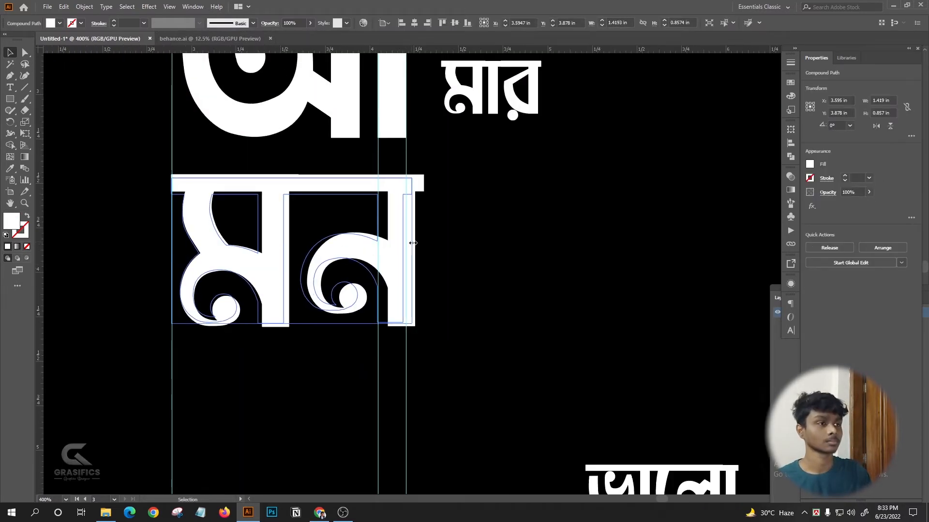
left_click_drag(414, 239, 414, 238)
left_click(344, 199)
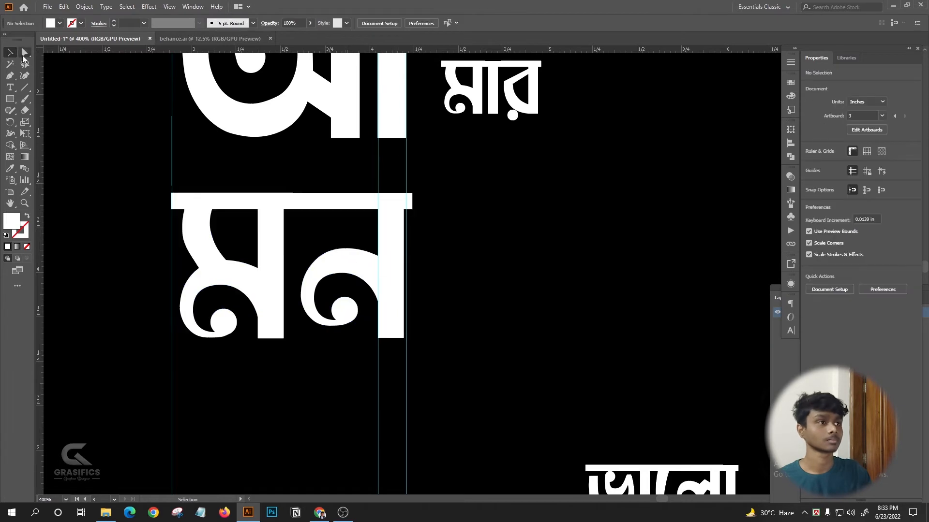
- Extend the bottom of আ's right stem downward and move মন up so that its last stem joins it
key("a")
scroll(397, 111, "up", 1)
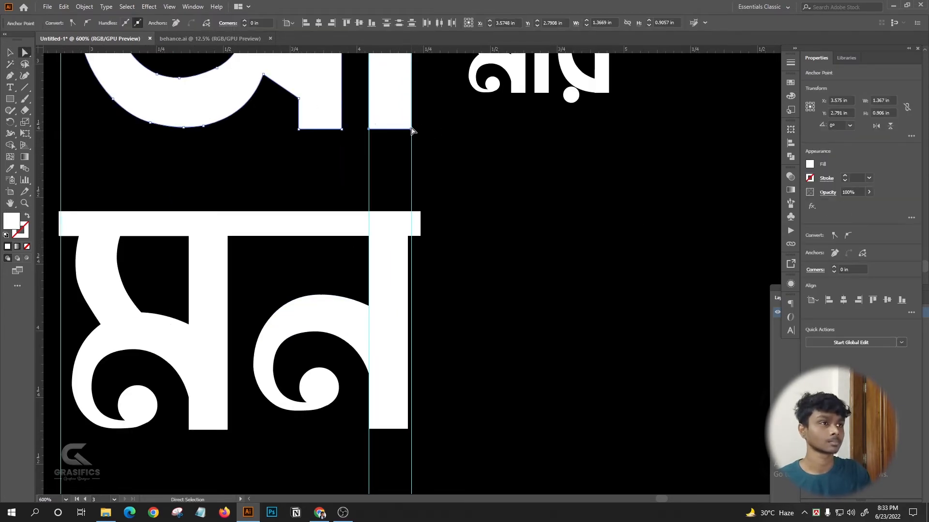
scroll(405, 231, "down", 2)
left_click_drag(396, 232, 397, 207)
left_click(372, 221)
scroll(372, 221, "right", 1)
scroll(325, 186, "up", 1)
scroll(428, 200, "down", 1)
scroll(353, 213, "up", 1)
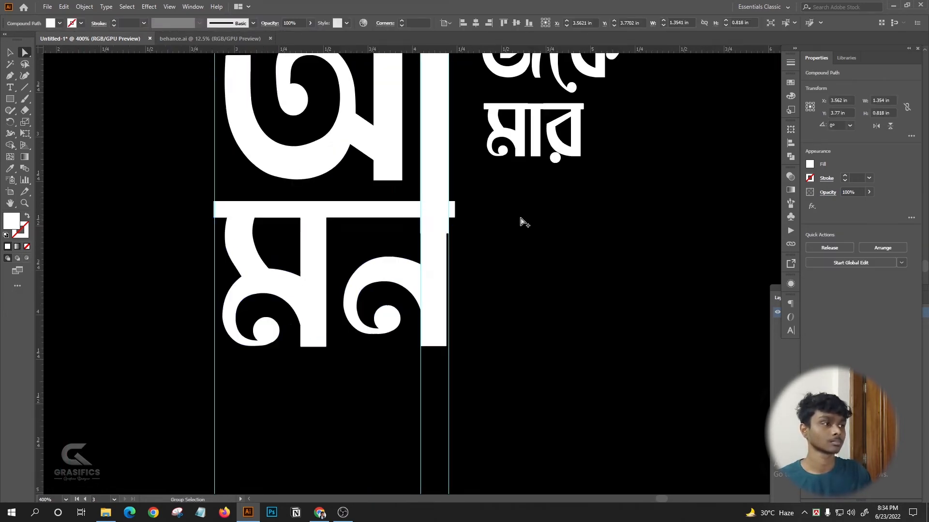
- Enlarge নেই to about 2.19 × 1.66 in and place it below মন against the left guide
scroll(370, 203, "down", 4)
left_click(314, 215)
scroll(394, 224, "up", 1)
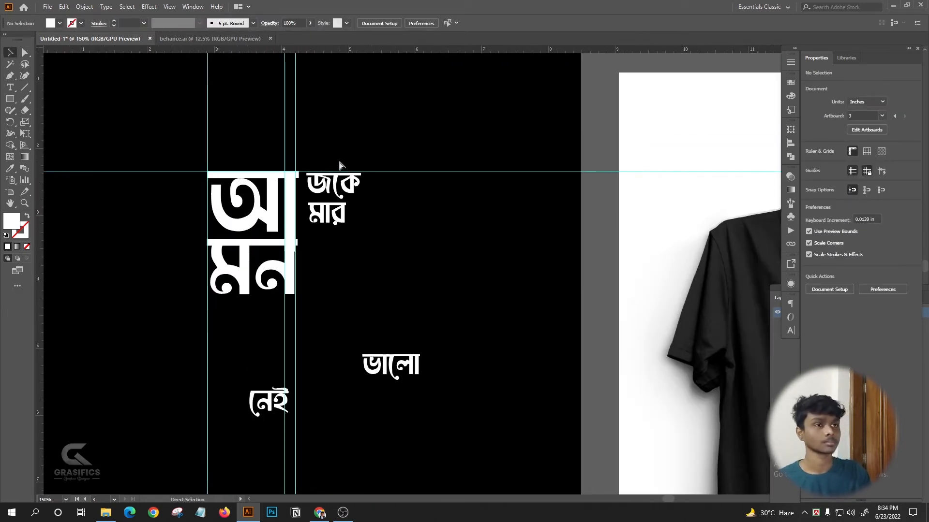
scroll(384, 161, "up", 2)
scroll(383, 158, "down", 1)
scroll(383, 154, "down", 2)
scroll(316, 272, "up", 2)
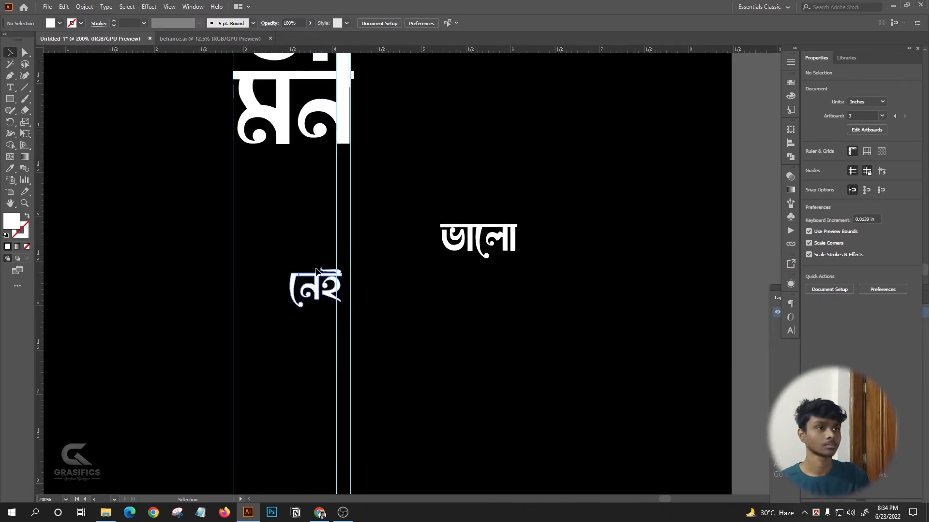
scroll(294, 182, "up", 1)
left_click_drag(327, 275, 396, 179)
scroll(294, 182, "down", 1)
right_click(295, 182)
left_click(414, 200)
left_click(495, 155)
scroll(484, 155, "left", 1)
scroll(309, 199, "down", 5)
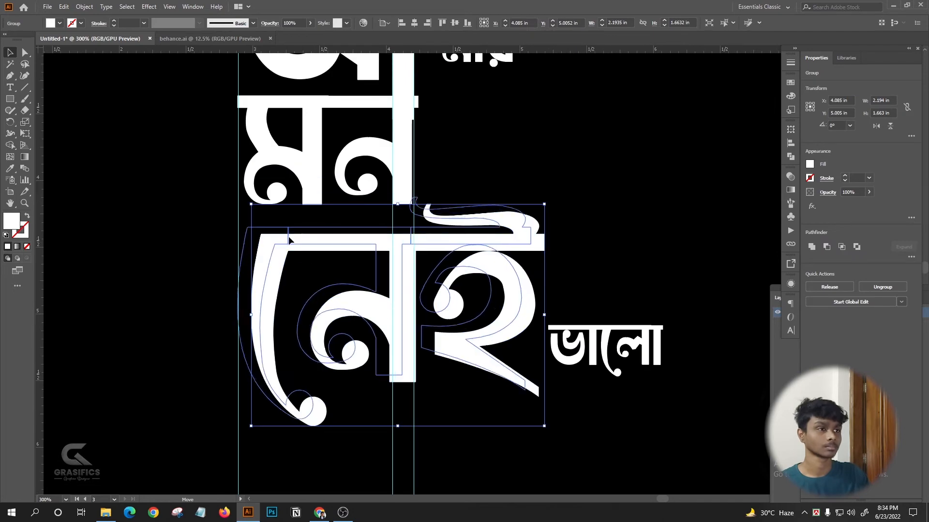
scroll(369, 246, "up", 2)
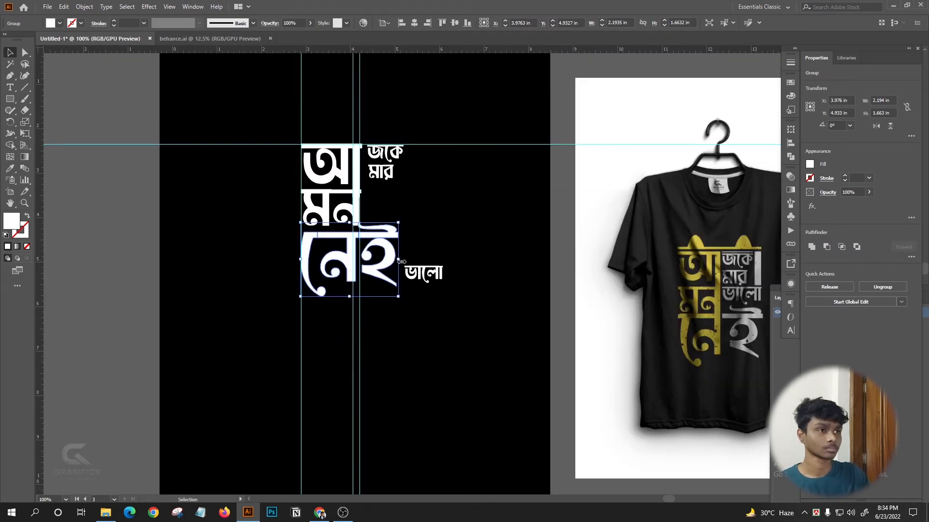
- Enlarge নেই to about 2.48 × 1.88 in, align its stem with the inner guide, and lower it slightly
scroll(344, 233, "up", 4)
left_click_drag(386, 228, 387, 234)
scroll(313, 204, "down", 4)
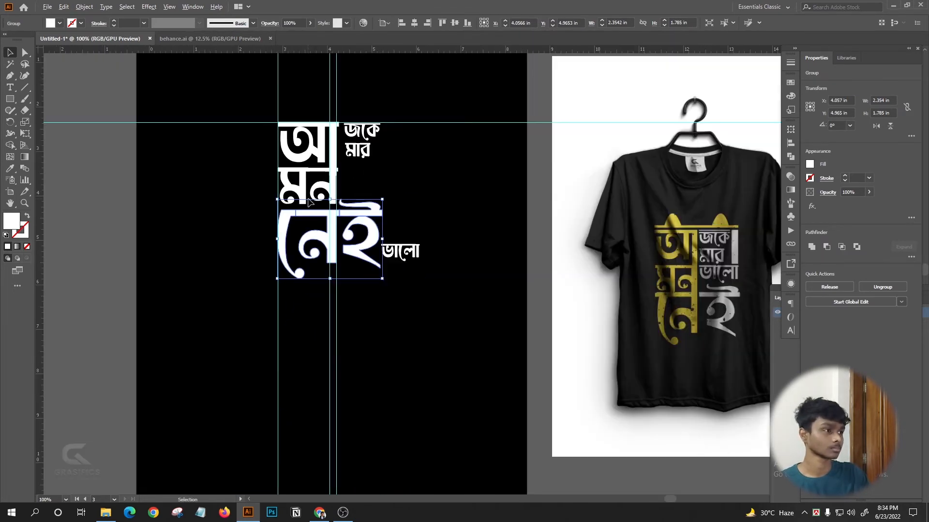
scroll(340, 213, "up", 4)
scroll(336, 227, "down", 2)
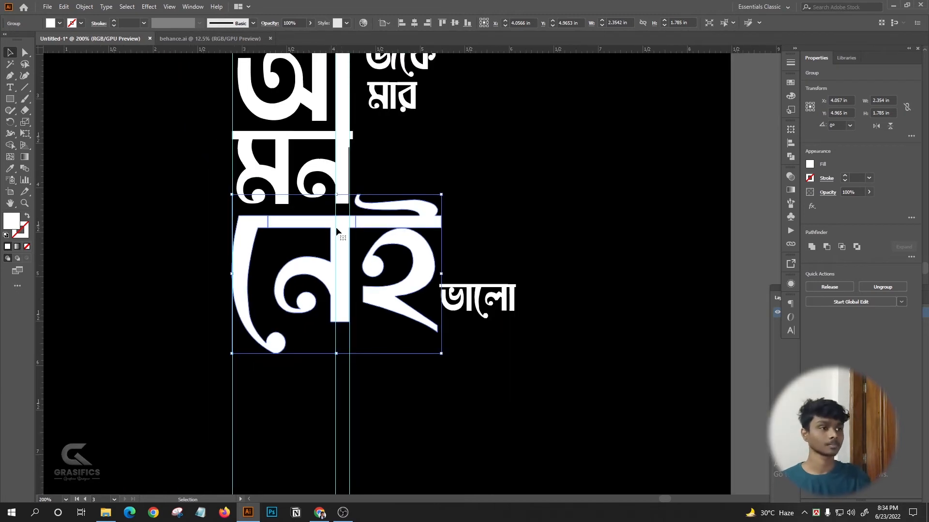
left_click_drag(453, 272, 453, 273)
scroll(339, 224, "up", 2)
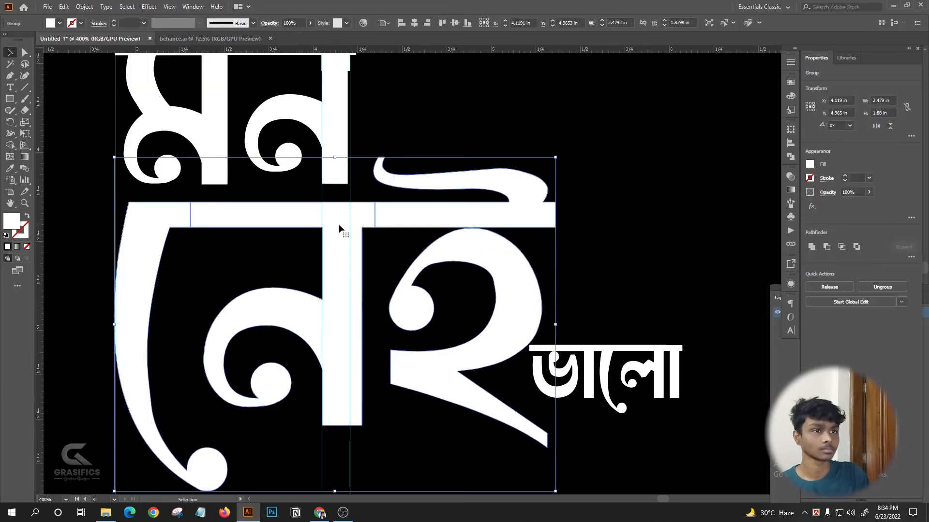
scroll(416, 203, "down", 2)
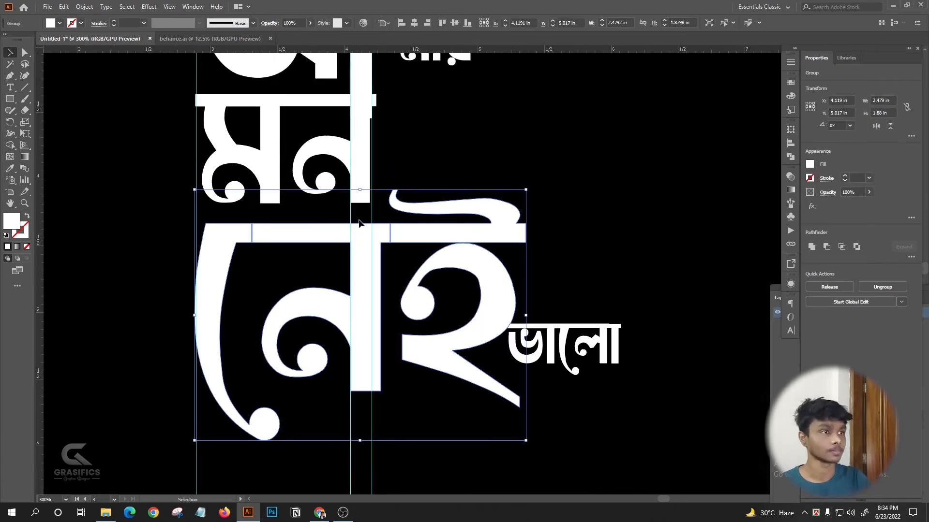
- Examine how নেই's headline and stem line up with the guides and the reference shirt's layout
scroll(383, 248, "up", 4)
scroll(386, 227, "down", 3)
scroll(374, 222, "up", 1)
left_click_drag(290, 210, 348, 233)
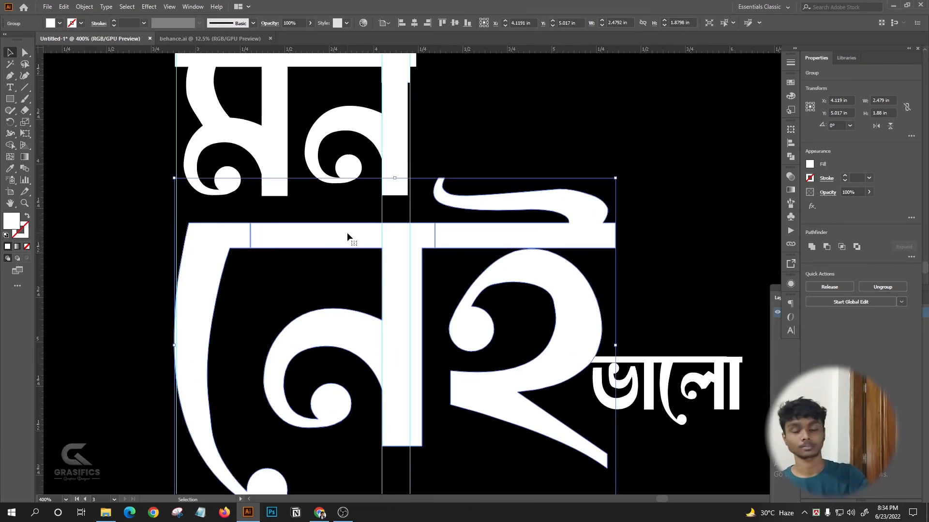
key("a")
scroll(339, 236, "up", 1)
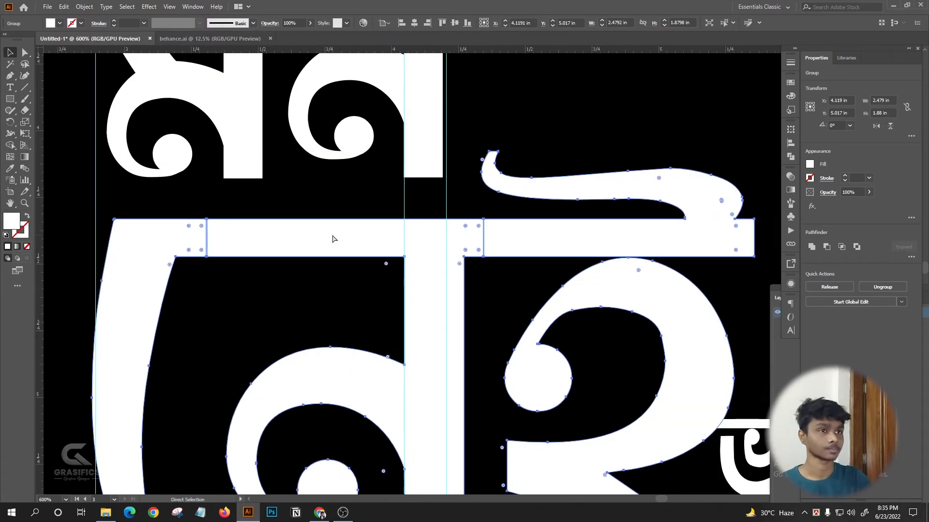
scroll(289, 216, "down", 1)
scroll(289, 216, "right", 1)
scroll(429, 208, "down", 2)
scroll(402, 203, "up", 2)
scroll(392, 222, "down", 1)
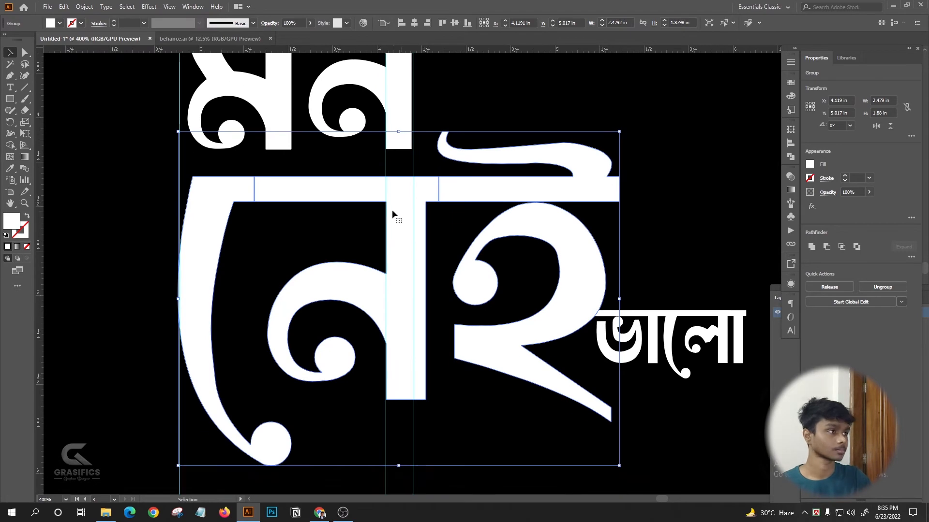
scroll(392, 210, "down", 5)
scroll(621, 288, "up", 2)
scroll(623, 288, "down", 3)
scroll(391, 88, "up", 7)
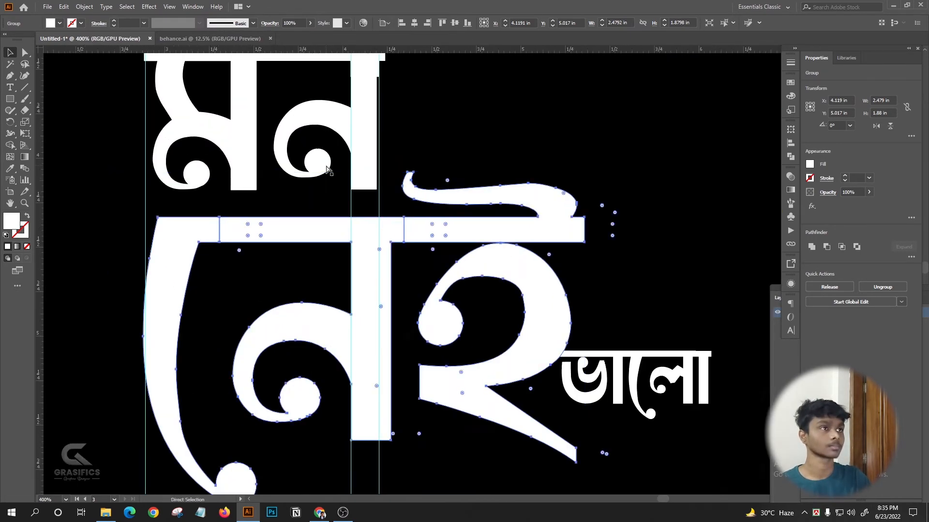
- Extend the lower end of আ's right stem down over মন's last stem to the bottom of মন
left_click(391, 89)
scroll(429, 111, "up", 1)
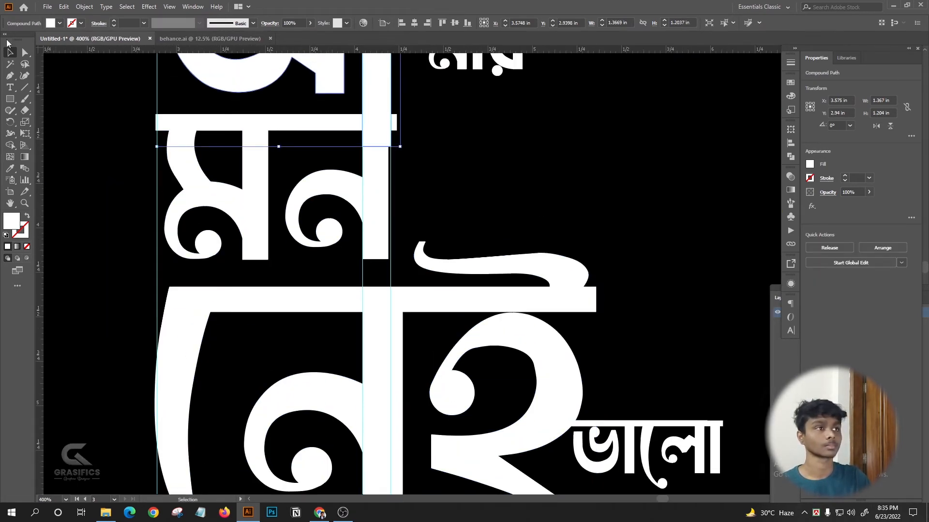
key("a")
scroll(353, 151, "up", 2)
left_click(427, 145)
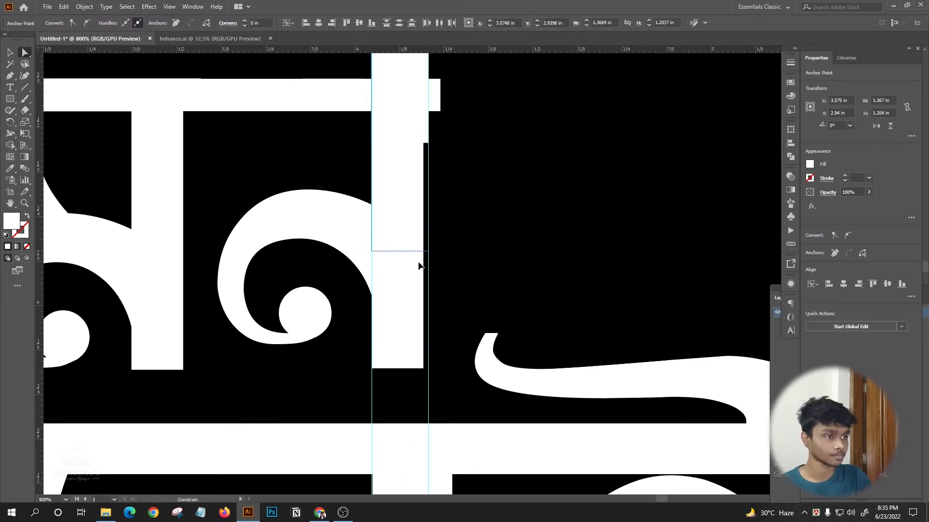
left_click(445, 321)
scroll(401, 163, "down", 3)
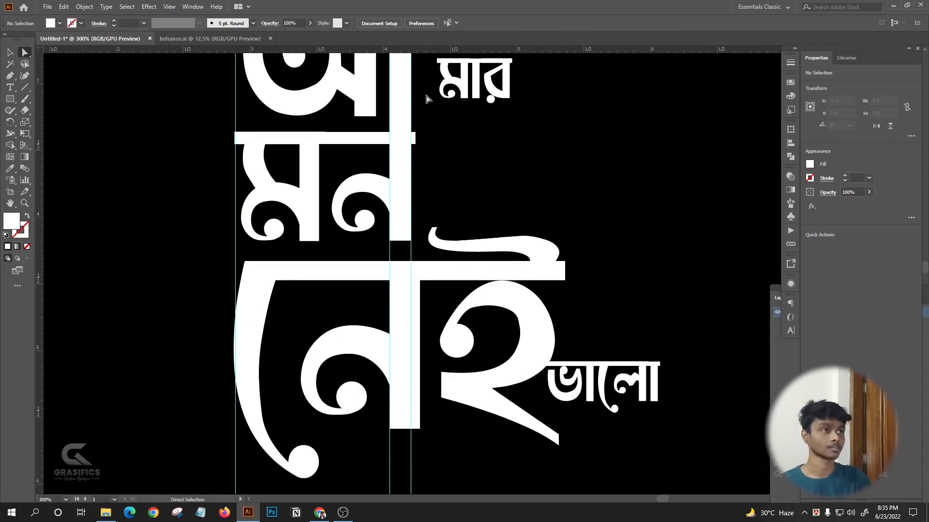
- Select the extended আ path together with মন and trim মন's headline overhang beyond the outer guide with Shape Builder
scroll(425, 97, "up", 2)
left_click(361, 183)
left_click(367, 178, "shift")
left_click(372, 170)
left_click(319, 186, "shift")
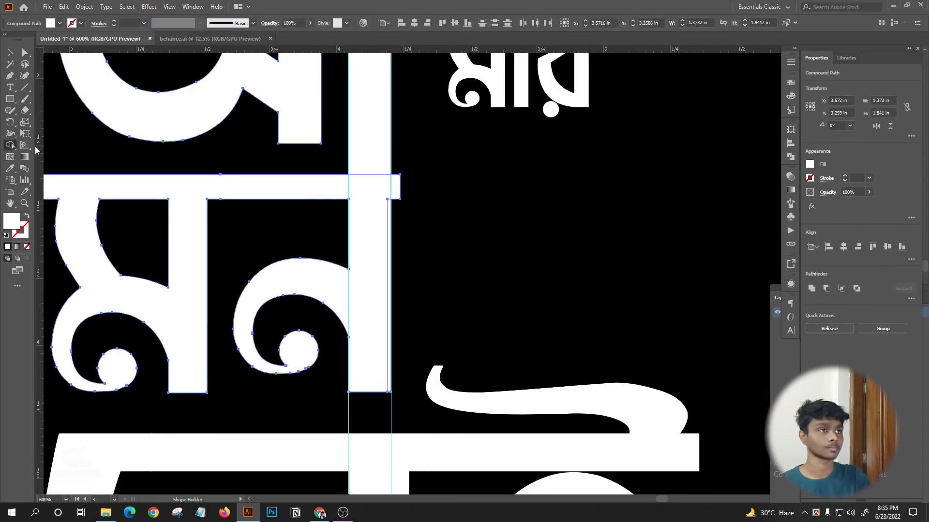
left_click(11, 52)
- Ungroup নেই so that its middle letter ন can be selected on its own
scroll(483, 170, "down", 5)
scroll(440, 201, "up", 4)
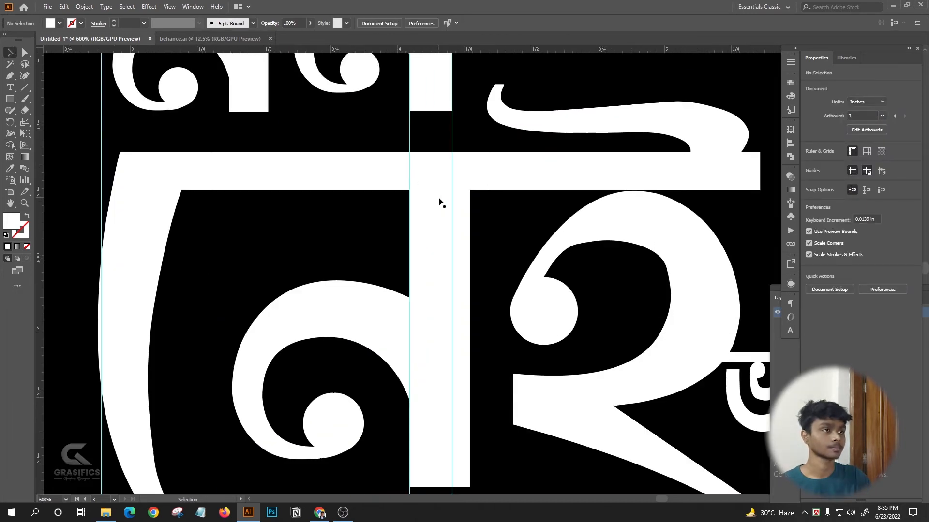
scroll(439, 172, "down", 2)
right_click(428, 212)
left_click(482, 291)
left_click(465, 203)
scroll(444, 196, "up", 1)
left_click(437, 199)
scroll(438, 200, "up", 1)
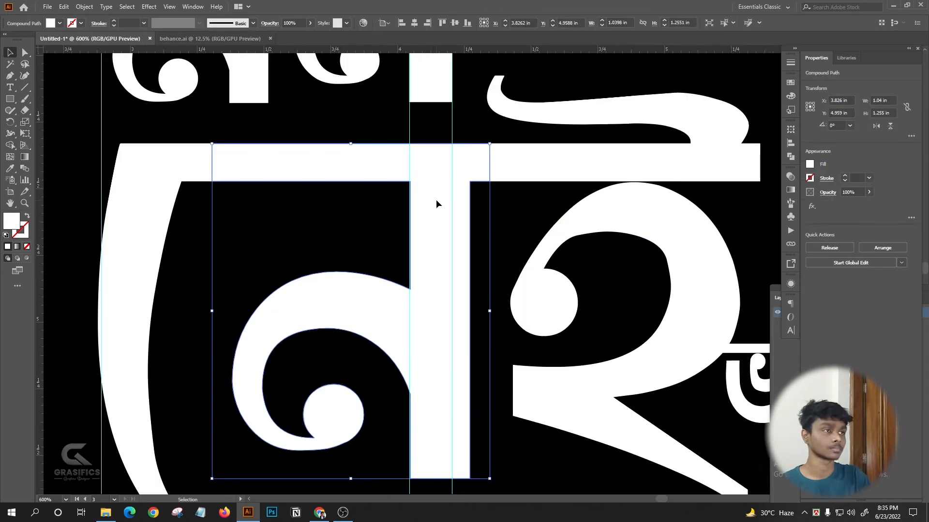
left_click(476, 196)
scroll(460, 177, "up", 1)
scroll(416, 148, "down", 2)
scroll(427, 152, "up", 1)
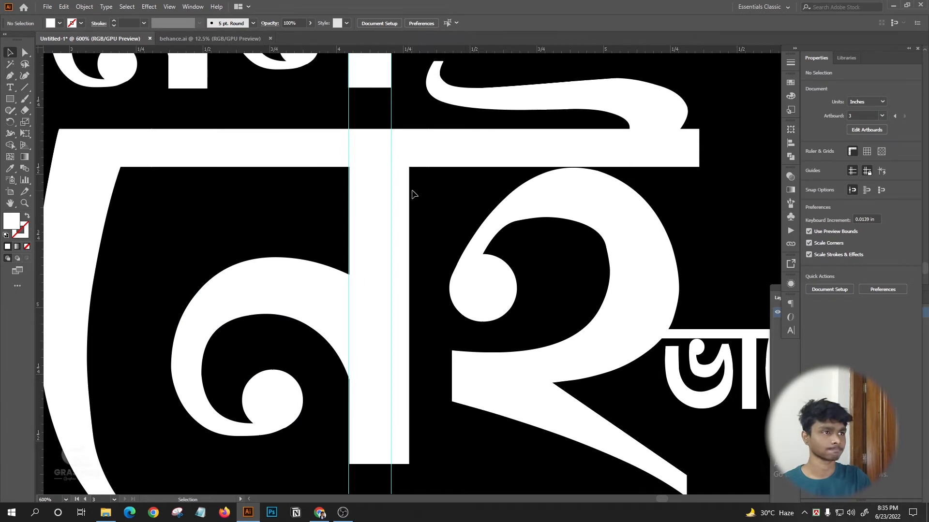
left_click(413, 164)
scroll(498, 155, "down", 4)
scroll(390, 169, "up", 4)
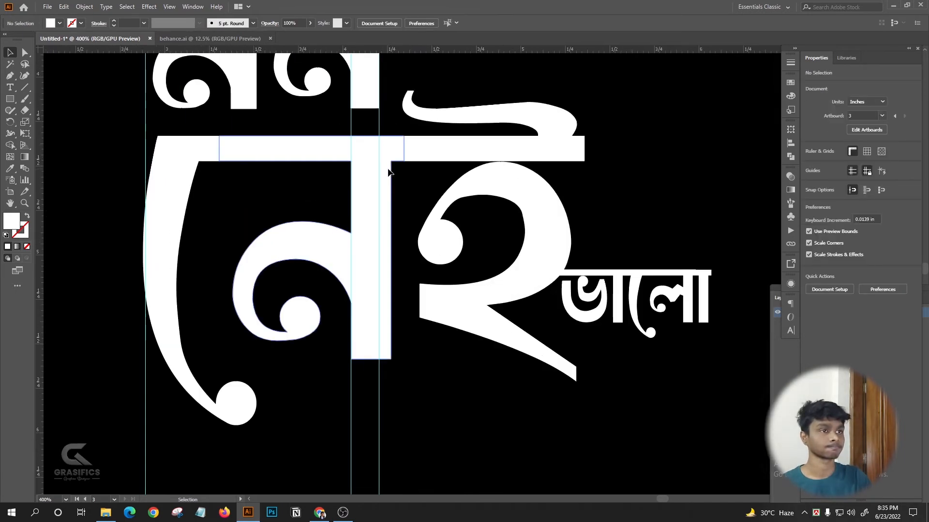
scroll(407, 166, "up", 1)
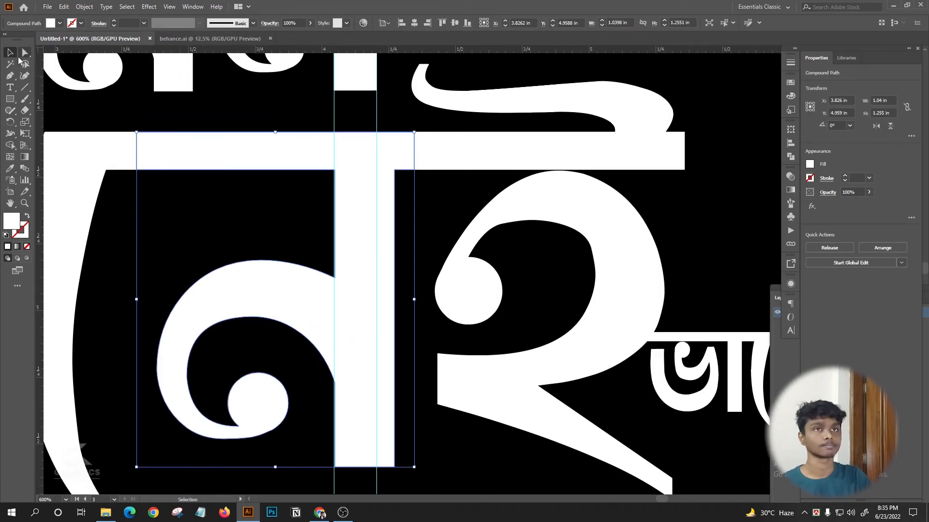
left_click(26, 88)
scroll(394, 96, "up", 2)
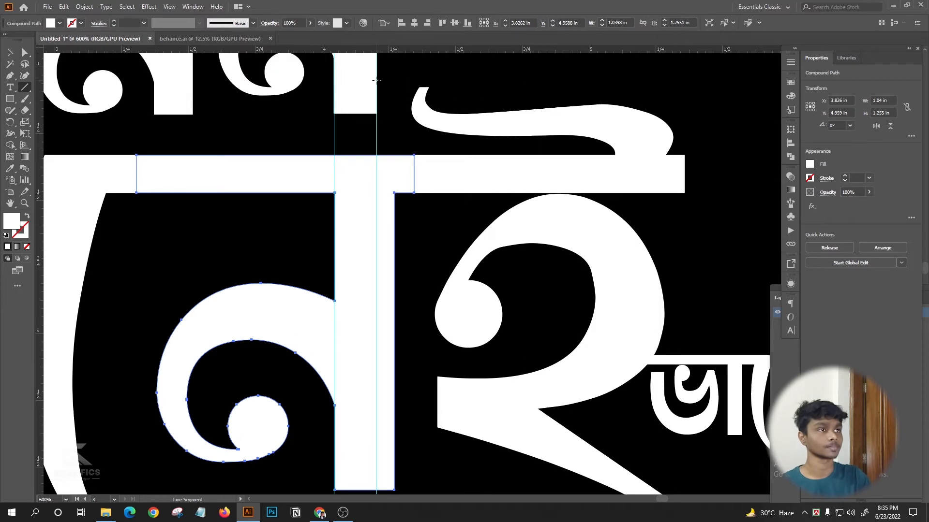
scroll(381, 172, "down", 4)
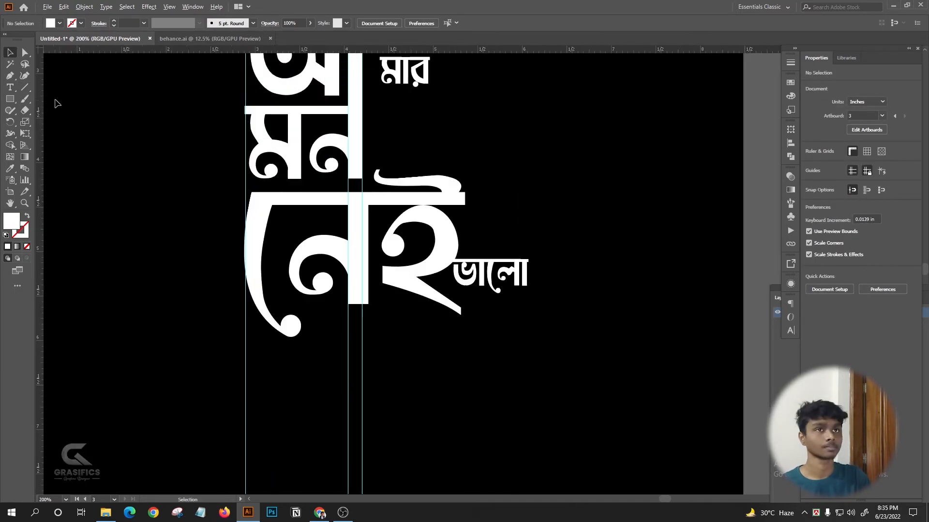
- Extend the lower end of the long আ stem through নেই down to the bottom of ন's stem
left_click(25, 52)
scroll(338, 179, "up", 3)
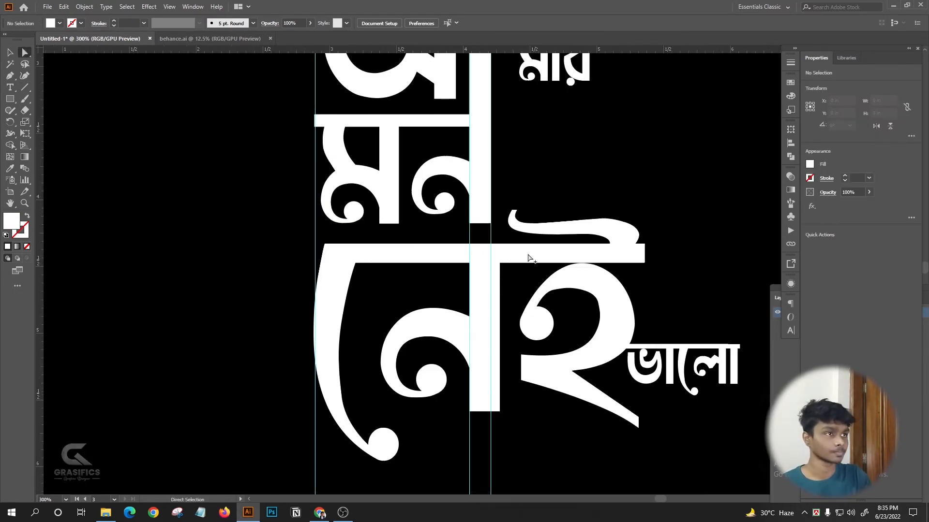
scroll(403, 188, "down", 2)
scroll(450, 174, "down", 1)
left_click(453, 171)
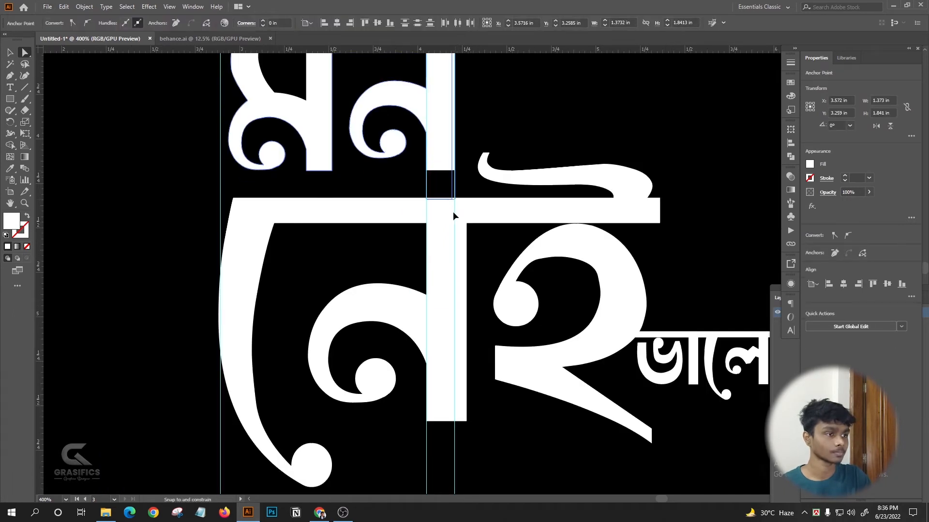
left_click(10, 52)
scroll(609, 124, "down", 2)
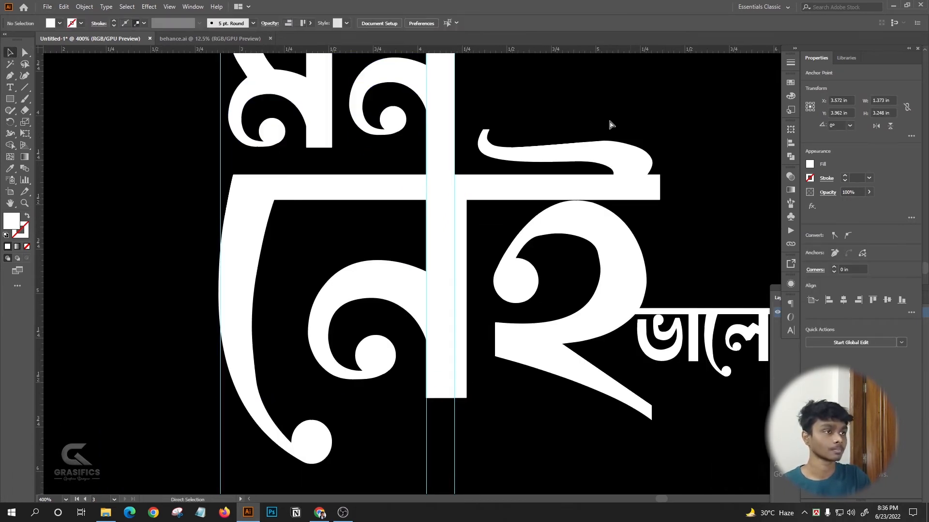
- Trim the parts of ন's stem and headline that stick out past the outer guide with Shape Builder
scroll(610, 124, "right", 3)
left_click_drag(516, 93, 419, 220)
scroll(419, 220, "down", 3)
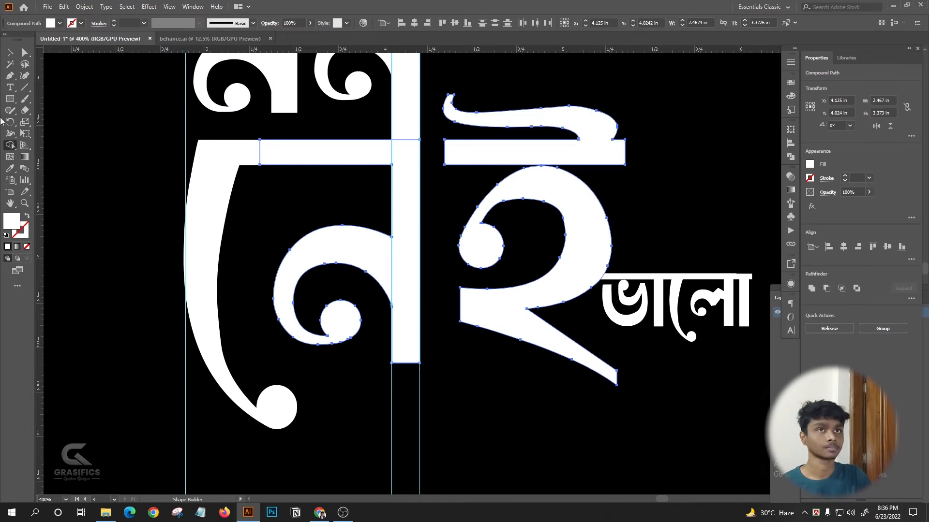
left_click(72, 121)
scroll(438, 170, "right", 1)
scroll(437, 169, "up", 2)
scroll(439, 171, "down", 2)
- Try to extend the near end of ই's headline until it meets the long stem
key("a")
scroll(376, 181, "up", 3)
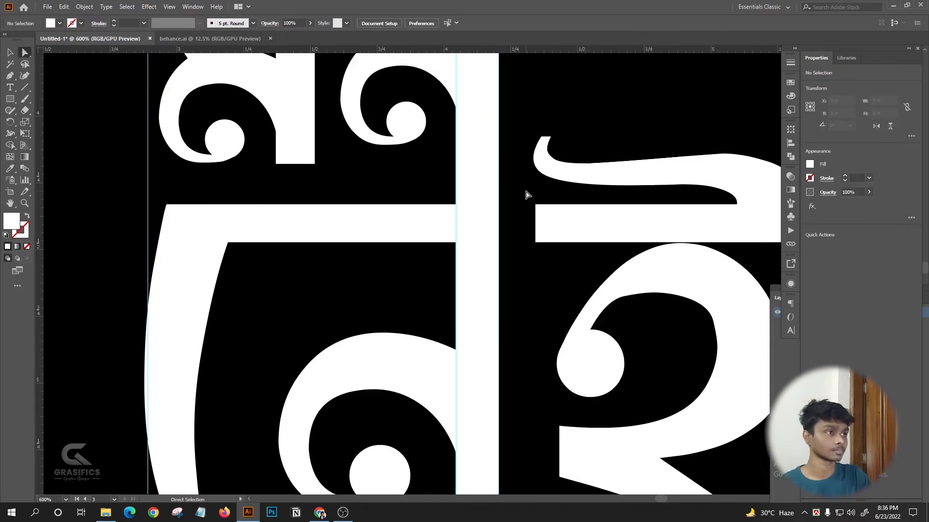
left_click_drag(526, 193, 544, 254)
left_click_drag(492, 243, 492, 243)
scroll(492, 243, "down", 2)
key("v")
left_click(466, 193)
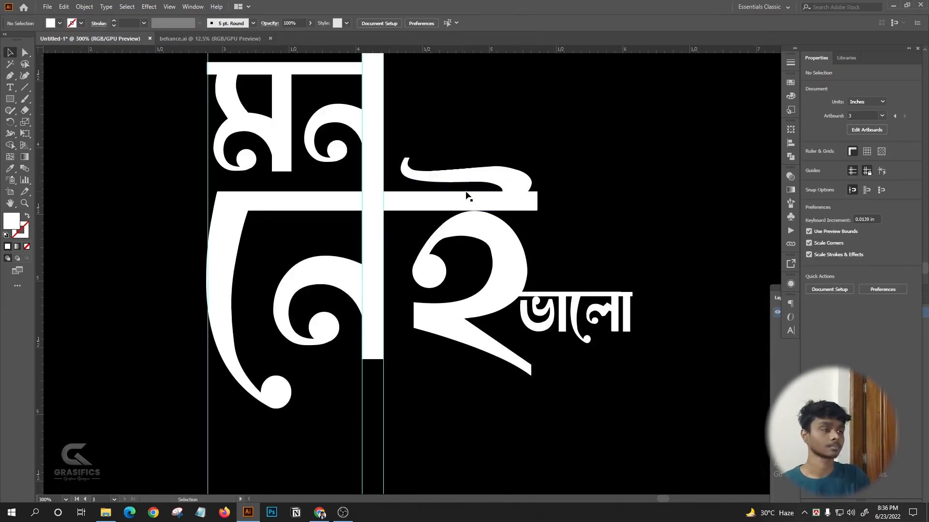
scroll(465, 193, "down", 2)
scroll(426, 161, "up", 2)
scroll(419, 260, "up", 1)
scroll(543, 166, "down", 4)
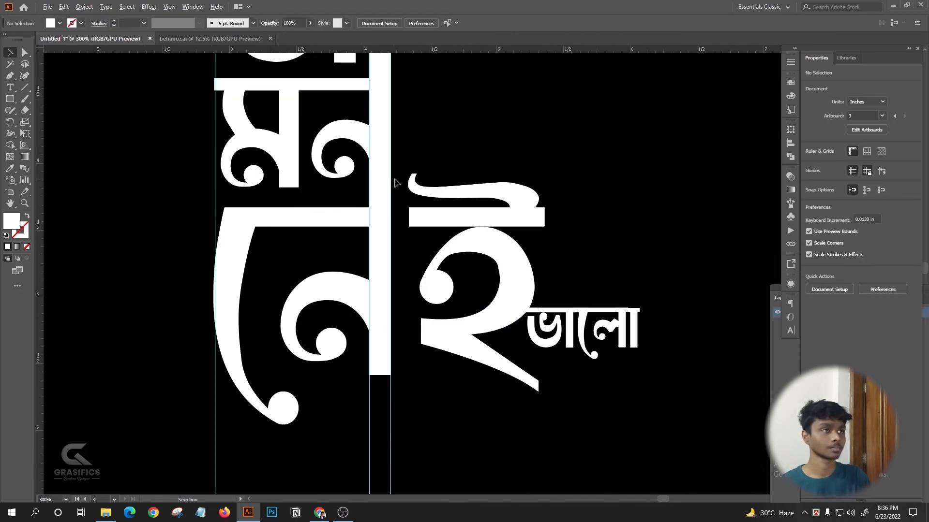
- Move ভালো into the space between মার and ই beside the long stem
left_click(474, 342)
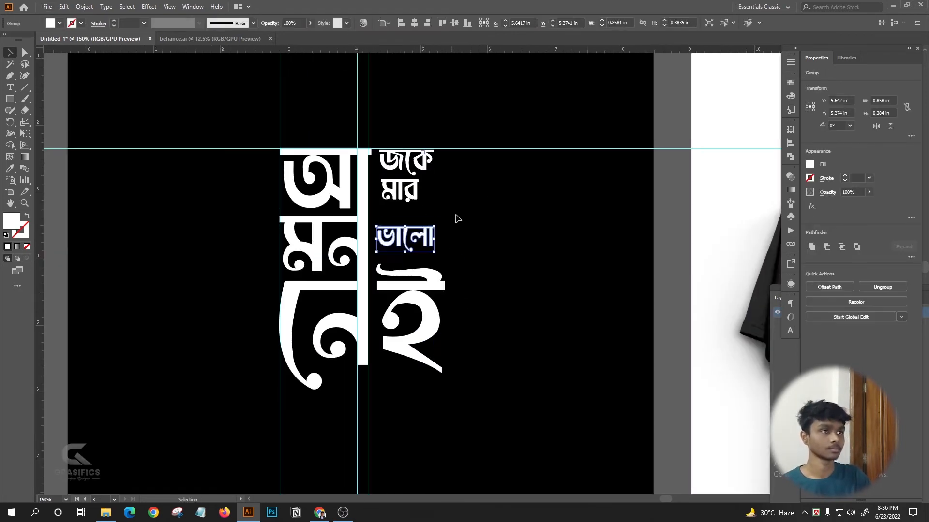
left_click(458, 219)
scroll(457, 219, "down", 3)
scroll(424, 161, "up", 2)
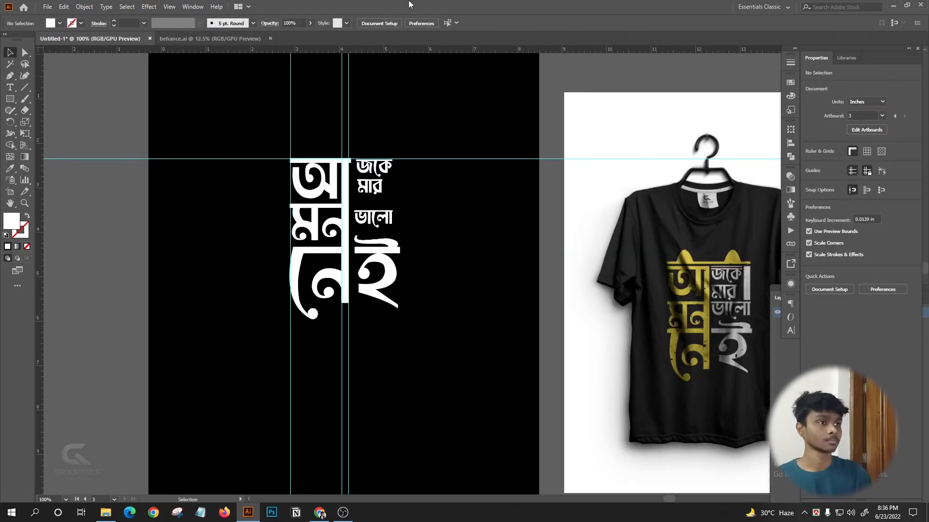
- Enlarge জকে and মার together to about 1 in wide and line up জকে's top with the horizontal guide
scroll(404, 214, "down", 2)
scroll(404, 214, "left", 1)
scroll(401, 213, "up", 2)
left_click(391, 145)
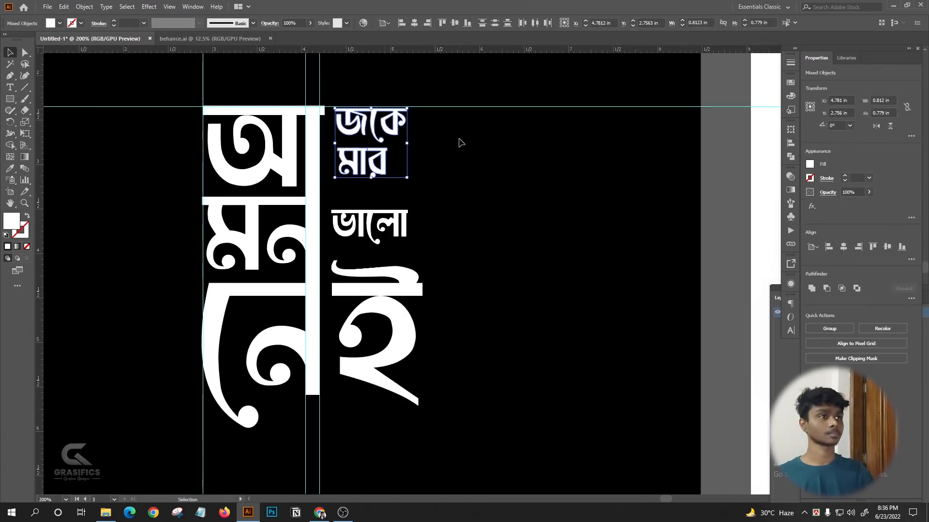
left_click_drag(424, 150, 429, 145)
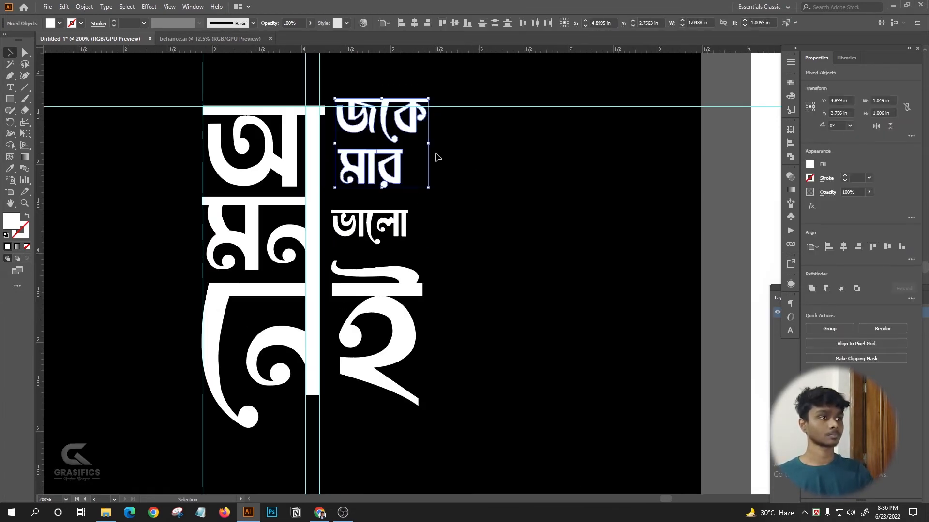
left_click_drag(381, 109, 381, 110)
left_click(328, 116)
- Shift জকে and মার closer to the long stem so জকে's headline starts level with ভালো's
scroll(338, 115, "up", 3)
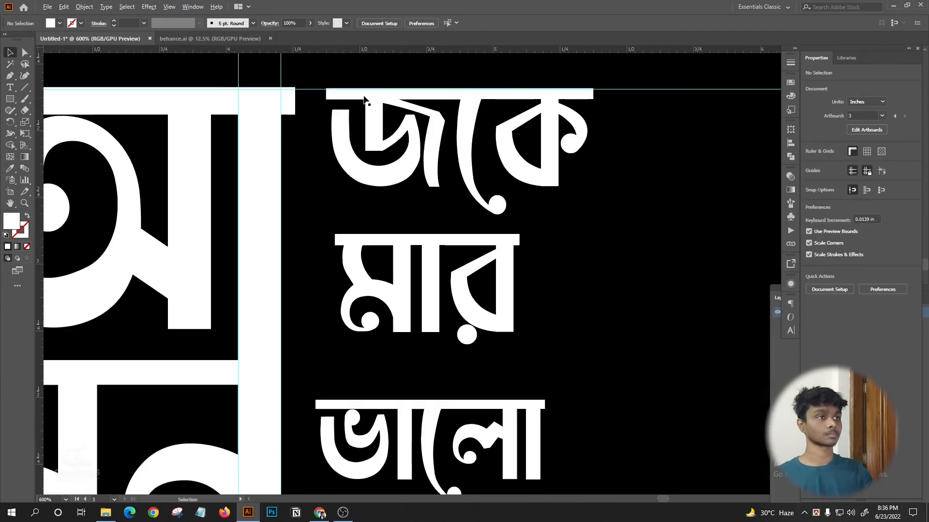
left_click(368, 103)
left_click(401, 242, "shift")
scroll(311, 99, "up", 3)
left_click_drag(407, 80, 376, 83)
scroll(274, 114, "down", 7)
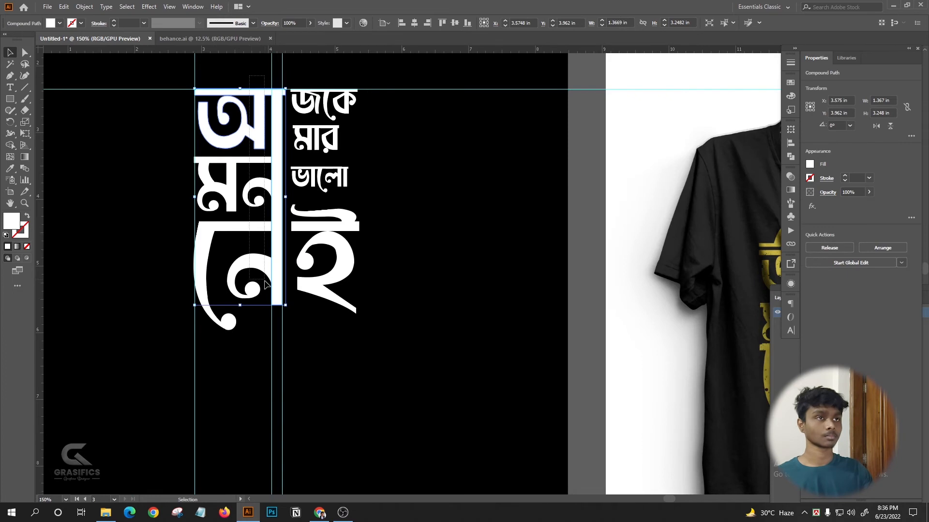
- Select the আ, মন and নে column and lower it slightly so আ's headline sits flush with the horizontal guide
left_click(203, 100)
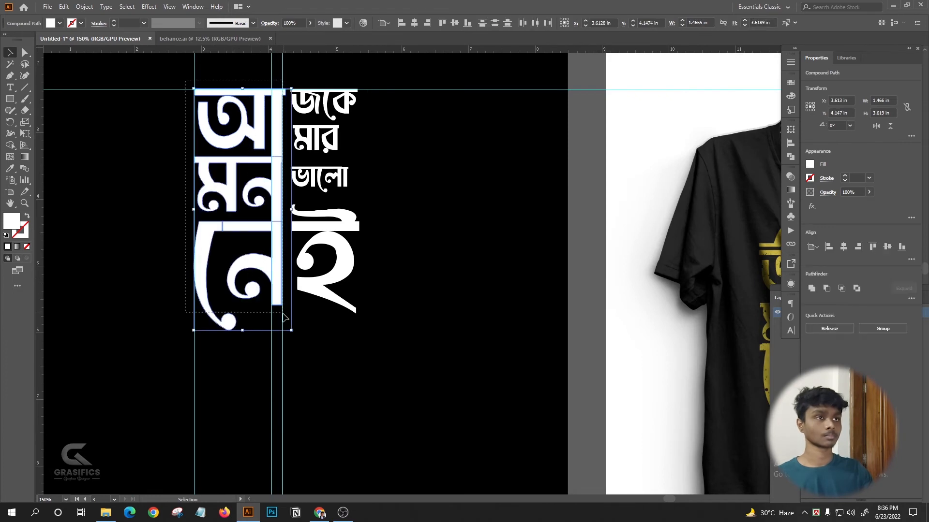
scroll(255, 166, "up", 8)
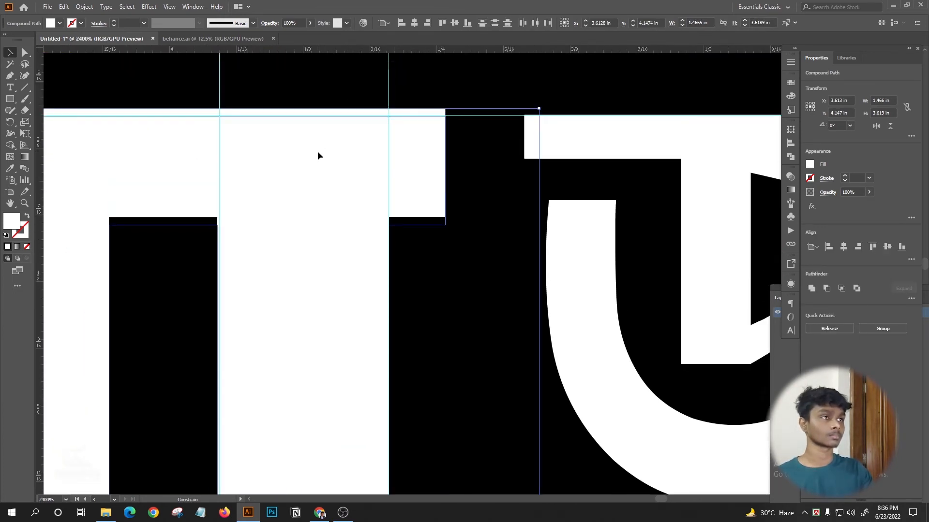
left_click_drag(318, 152, 318, 151)
left_click(471, 87)
scroll(426, 104, "right", 1)
key("ctrl+z")
scroll(455, 115, "down", 1)
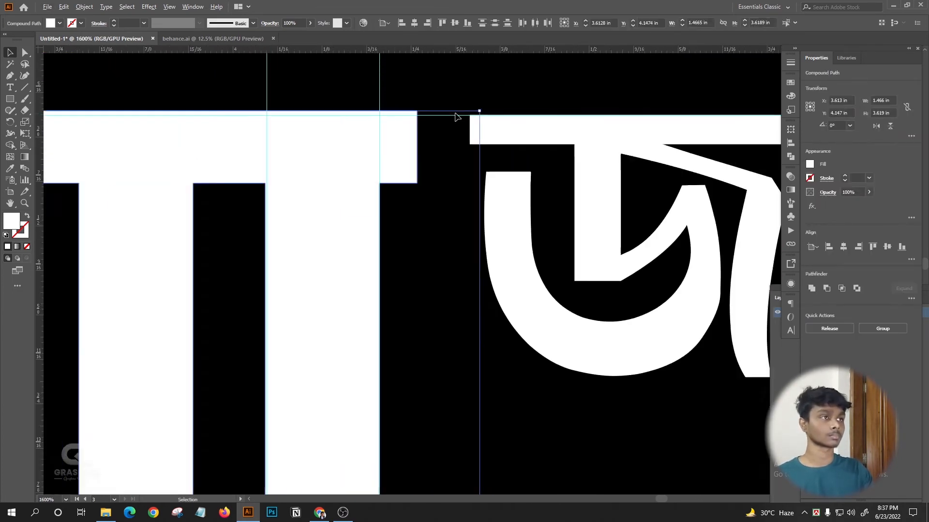
scroll(457, 117, "up", 5)
left_click_drag(386, 218, 385, 219)
left_click(414, 138)
scroll(414, 138, "down", 12)
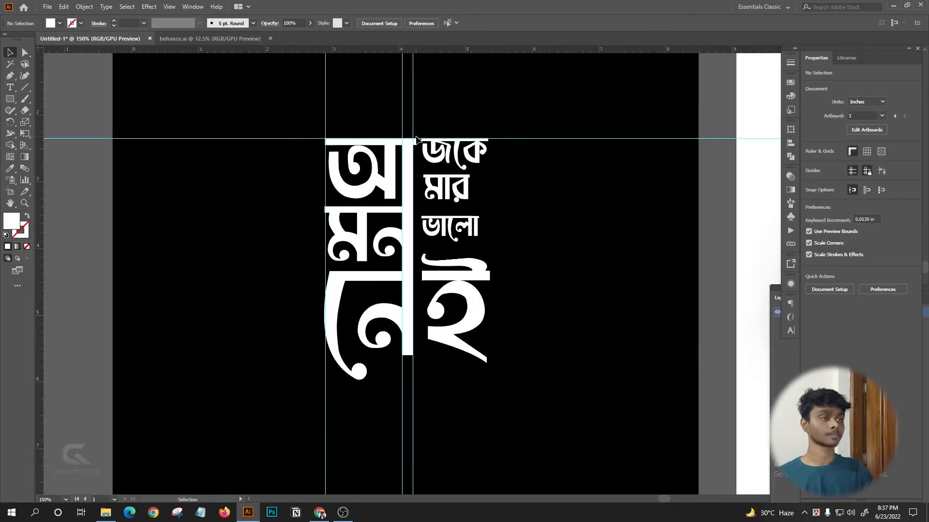
- Draw a vertical line about 0.3 in long on the outer guide across আ's headline and try to split the overhang with Shape Builder
scroll(412, 138, "up", 5)
scroll(352, 158, "right", 1)
left_click(26, 89)
scroll(352, 138, "up", 1)
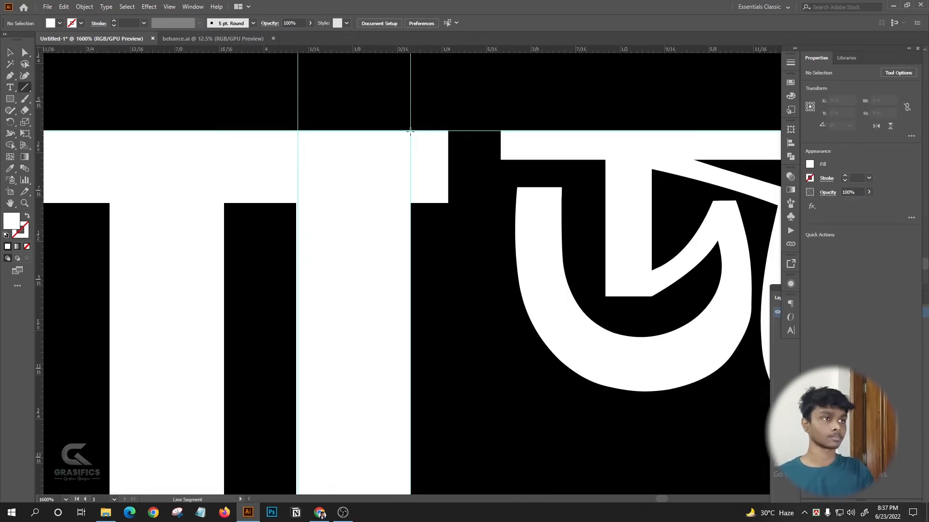
left_click_drag(410, 105, 410, 319)
left_click(429, 202, "shift")
left_click(11, 146)
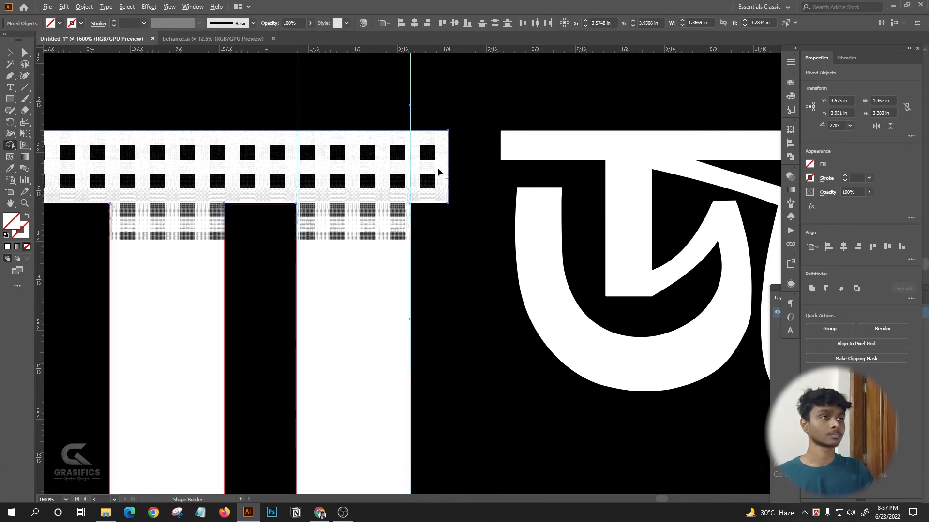
key("v")
key("ctrl+shift+a")
- Nudge the cutting line onto the long stem's edge and remove আ's headline overhang beyond it with Shape Builder
scroll(440, 161, "up", 5)
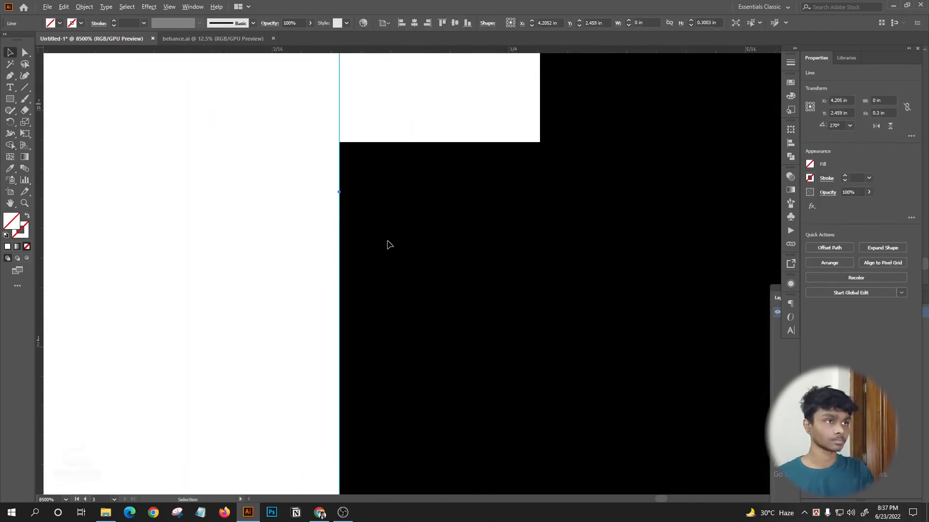
left_click(410, 213)
left_click_drag(368, 205, 367, 205)
scroll(382, 189, "down", 3)
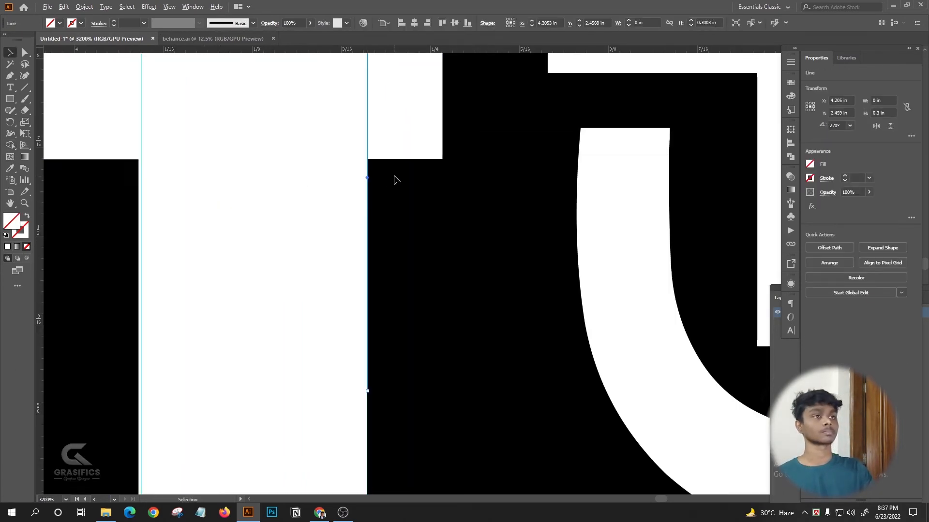
scroll(447, 140, "down", 1)
scroll(304, 264, "down", 3)
left_click_drag(313, 164, 331, 222)
scroll(331, 222, "up", 2)
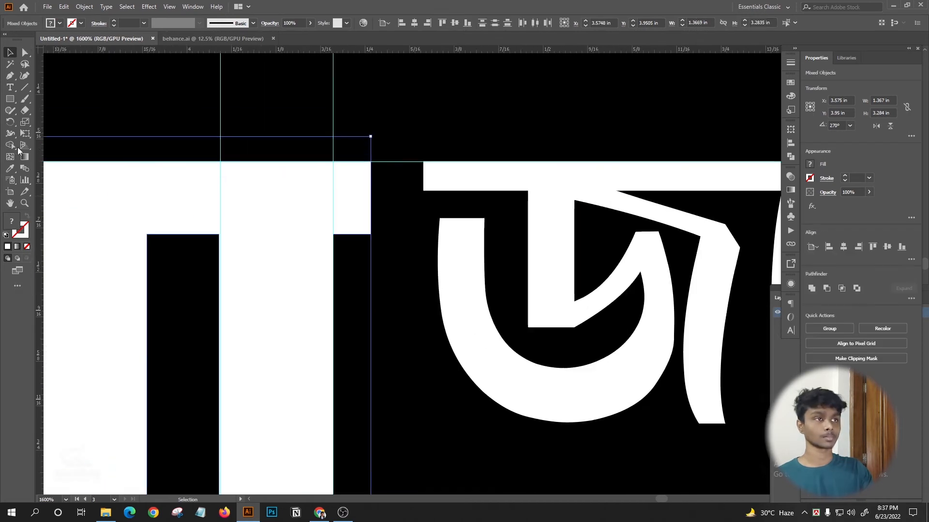
left_click(10, 52)
left_click(390, 190)
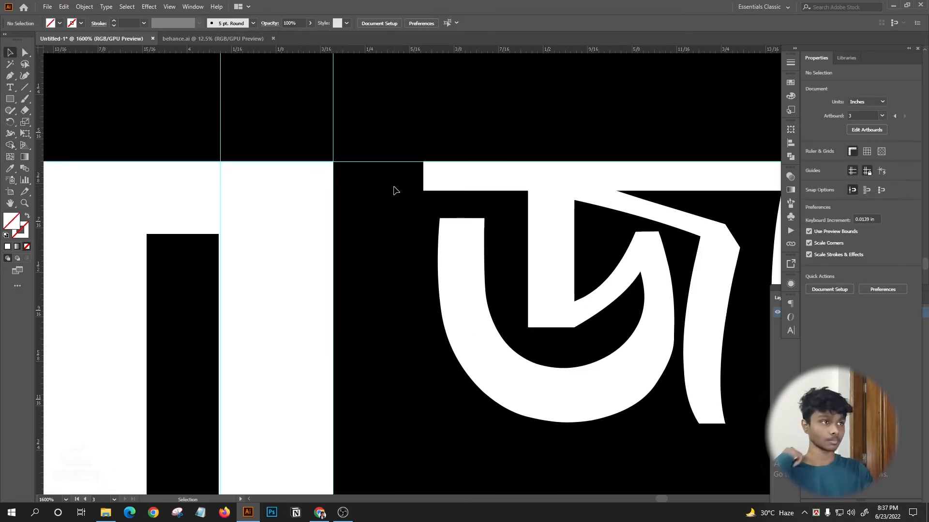
- Compare the spacing and proportions of the stacked lettering with the yellow-and-white reference shirt
scroll(455, 156, "down", 2)
scroll(454, 156, "down", 5)
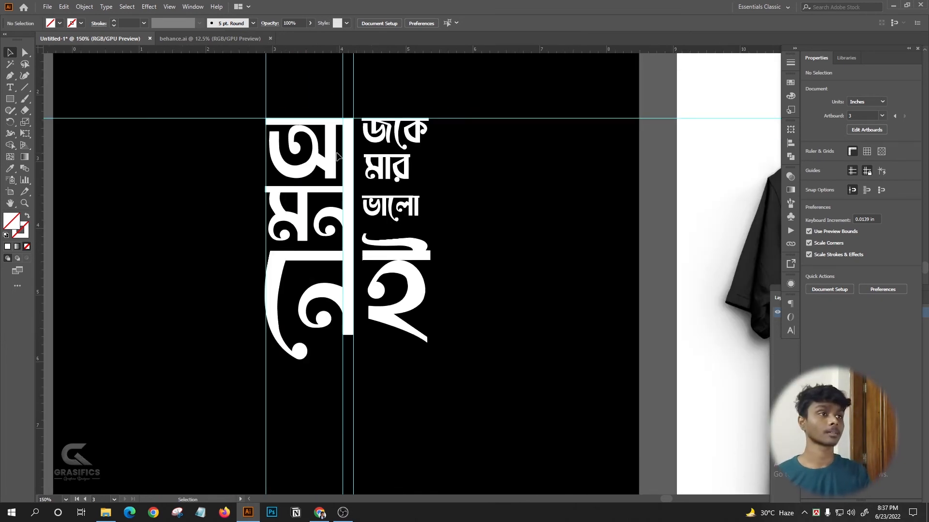
scroll(337, 153, "down", 2)
scroll(402, 155, "up", 8)
scroll(272, 131, "down", 6)
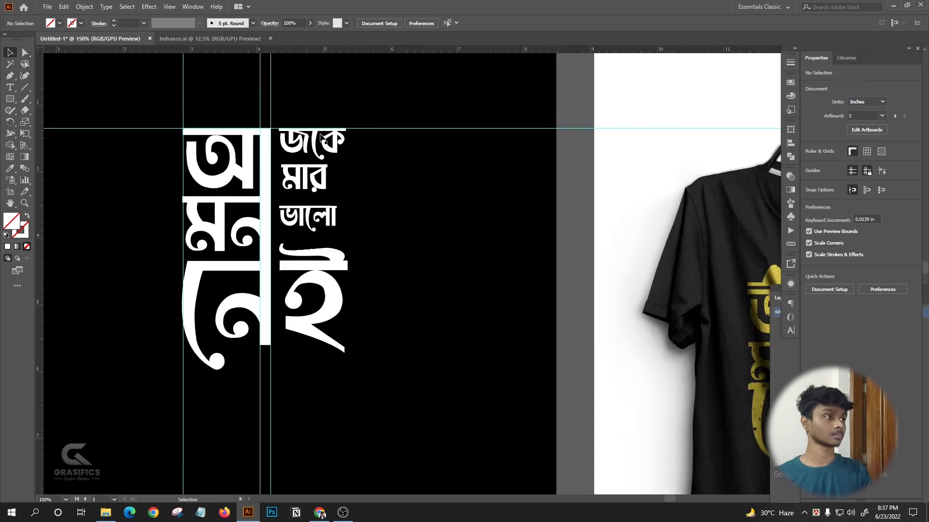
scroll(414, 170, "down", 3)
scroll(414, 167, "down", 1)
scroll(418, 119, "up", 5)
scroll(418, 119, "down", 4)
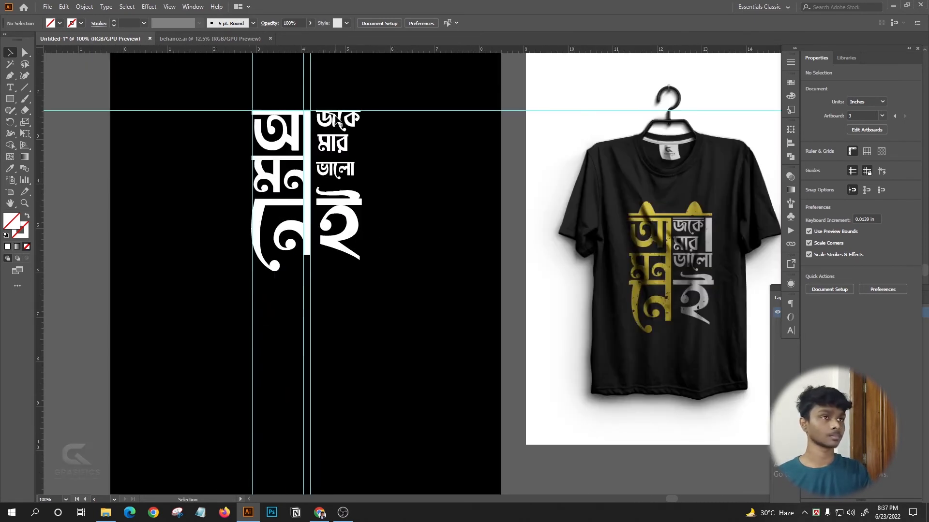
- Add a vertical guide just beyond the long stem to mark where the second column of words starts
scroll(340, 124, "up", 6)
left_click(319, 113)
scroll(296, 141, "down", 3)
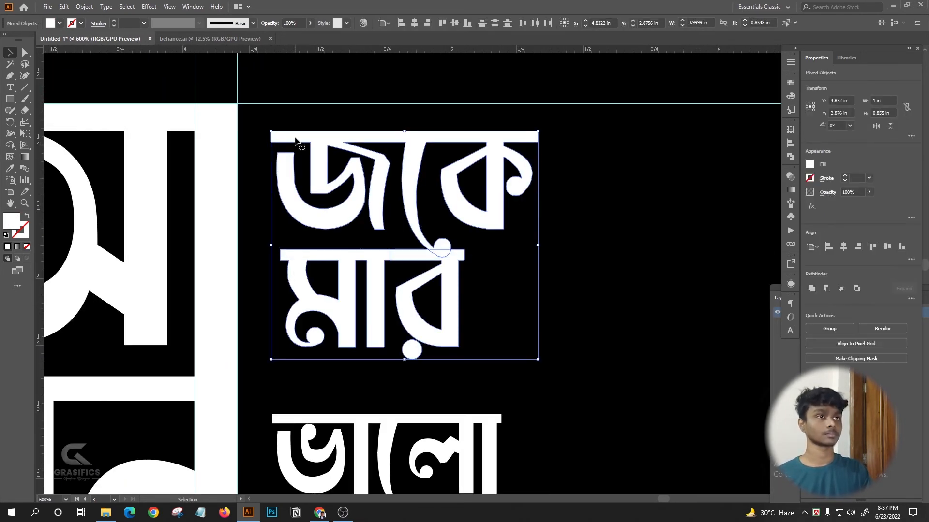
left_click(272, 155)
scroll(272, 156, "right", 1)
left_click(272, 156)
left_click(237, 114)
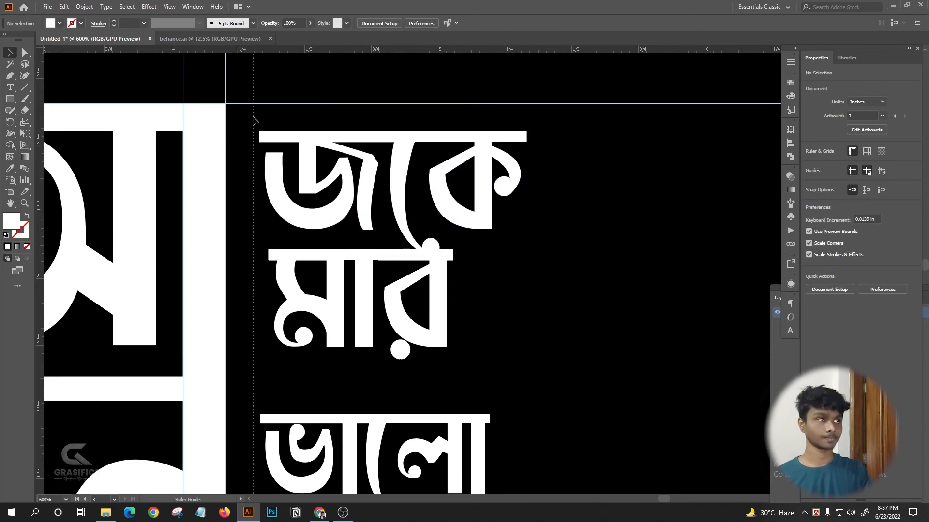
scroll(253, 120, "up", 1)
scroll(315, 227, "down", 3)
scroll(314, 227, "up", 1)
- Shift ই sideways so its headline starts exactly on the second column's inner guide
left_click(315, 226)
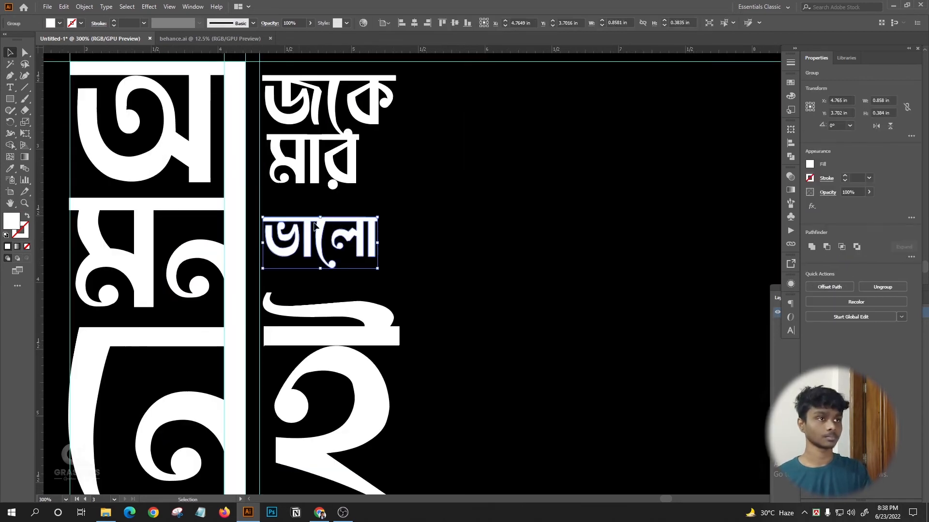
left_click(341, 147)
scroll(341, 147, "down", 1)
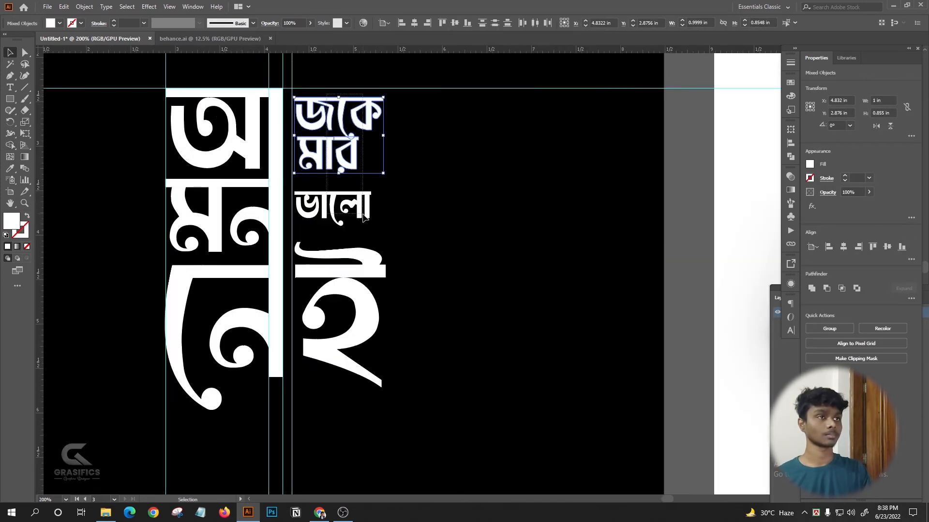
left_click_drag(362, 214, 363, 214)
left_click(242, 194)
scroll(171, 174, "right", 1)
scroll(280, 269, "up", 3)
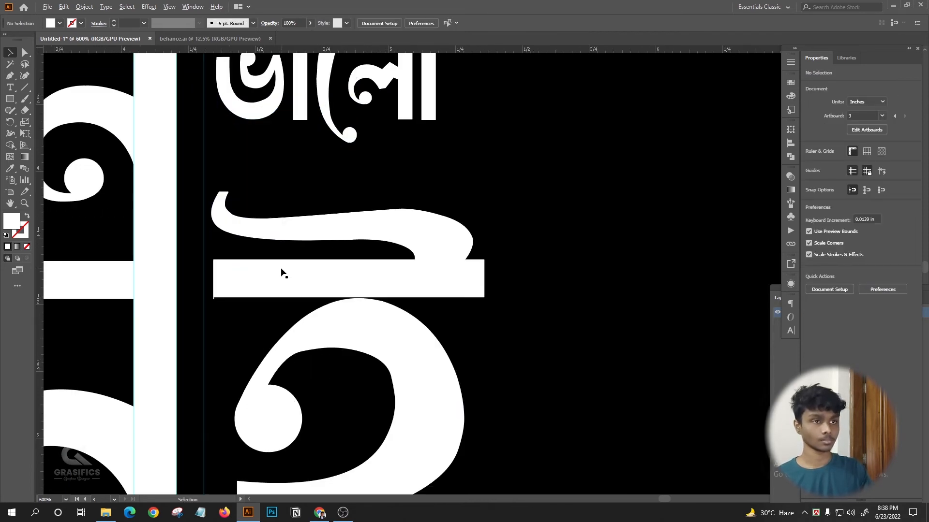
left_click(265, 271)
scroll(363, 242, "down", 3)
left_click(448, 178)
- Add a vertical guide at the outer end of ই's headline and extend ই's tail tip out to it
scroll(448, 178, "right", 1)
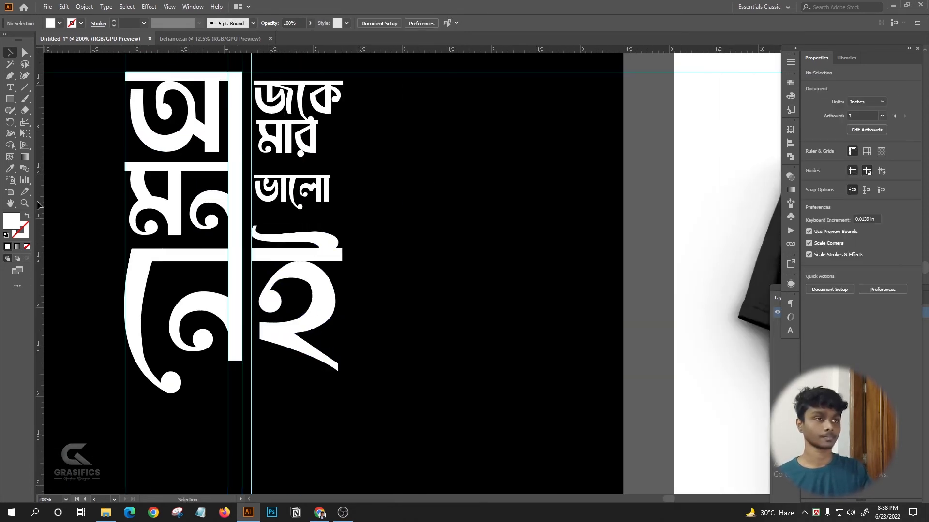
scroll(342, 166, "up", 6)
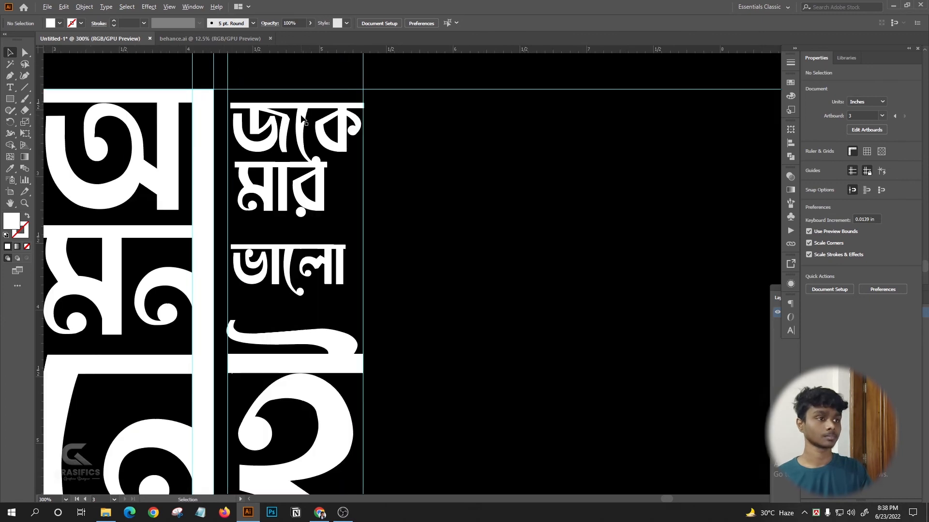
key("a")
left_click_drag(333, 214, 369, 314)
left_click(418, 384)
scroll(417, 384, "down", 5)
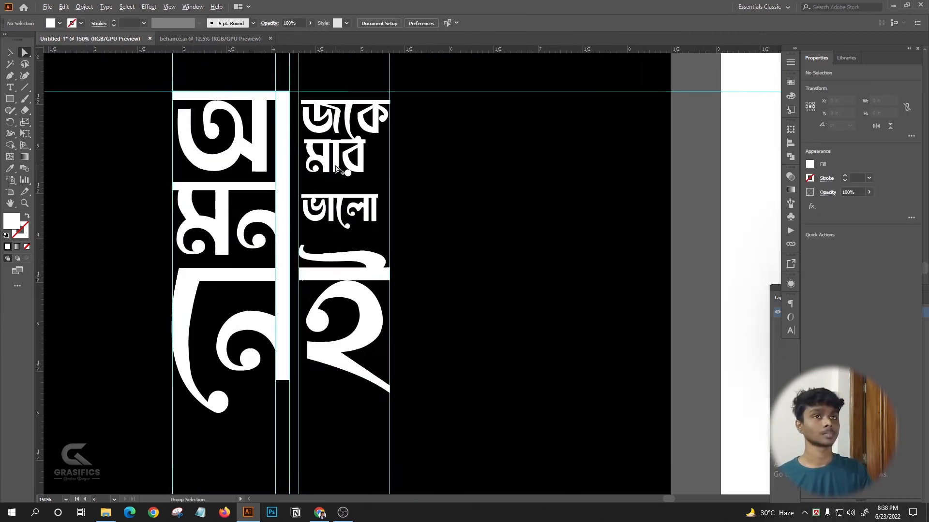
- Move জকে onto the column's inner guide and resize it to span exactly between the two guides
scroll(336, 234, "up", 2)
left_click(9, 52)
left_click(310, 142)
scroll(309, 141, "up", 2)
mouse_move(306, 143)
left_mouse_down()
mouse_move(299, 118)
mouse_move(300, 137)
left_mouse_up()
left_click_drag(521, 255, 527, 257)
left_click(551, 251)
scroll(551, 251, "up", 1)
- Draw a thin white rectangle above জকে, hanging from the horizontal guide and spanning the column's two guides
left_click_drag(10, 99, 29, 97)
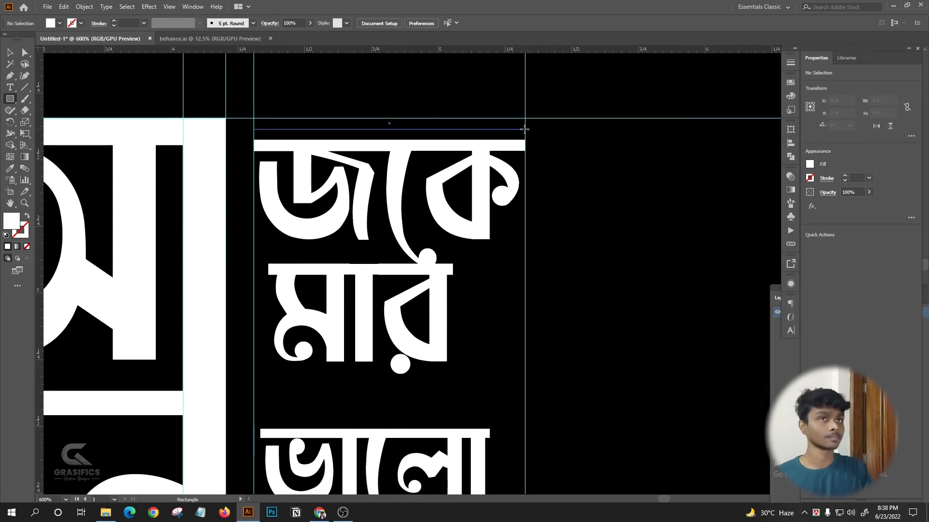
left_click_drag(525, 129, 524, 129)
left_click(10, 52)
left_click(541, 159)
- Move মার and ভালো sideways so both start on the second column's inner guide
scroll(542, 160, "right", 1)
scroll(541, 160, "down", 2)
scroll(331, 236, "down", 1)
left_click_drag(329, 227, 321, 238)
left_click(477, 216)
scroll(412, 273, "right", 1)
scroll(412, 273, "down", 1)
left_click_drag(323, 287, 321, 280)
scroll(321, 281, "down", 2)
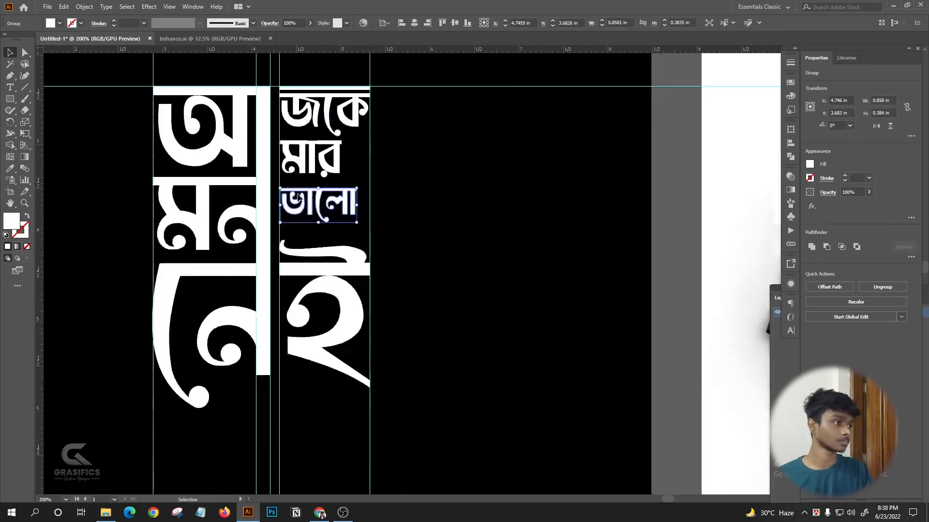
- Align the top of ভালো with the top of মন's headline, keeping মন as the key object
scroll(108, 192, "down", 1)
scroll(130, 206, "right", 1)
scroll(135, 214, "left", 1)
scroll(187, 189, "up", 3)
left_click(235, 177, "shift")
left_click(235, 177)
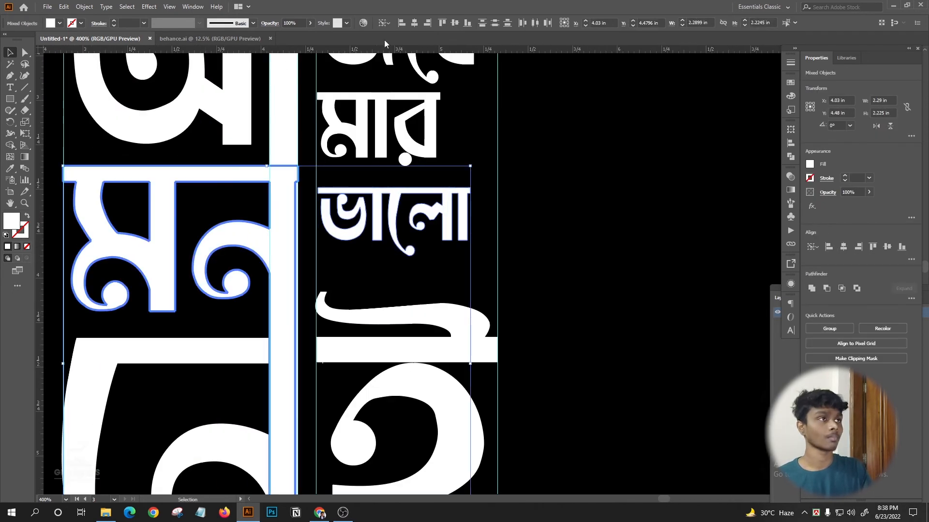
left_click(442, 23)
left_click(529, 143)
- Raise মার slightly and enlarge ভালো so its headline fills the width between the column's guides
left_click_drag(406, 95, 429, 217)
scroll(429, 217, "right", 1)
scroll(418, 268, "down", 1)
left_click(418, 269)
scroll(375, 279, "down", 5)
scroll(410, 290, "up", 3)
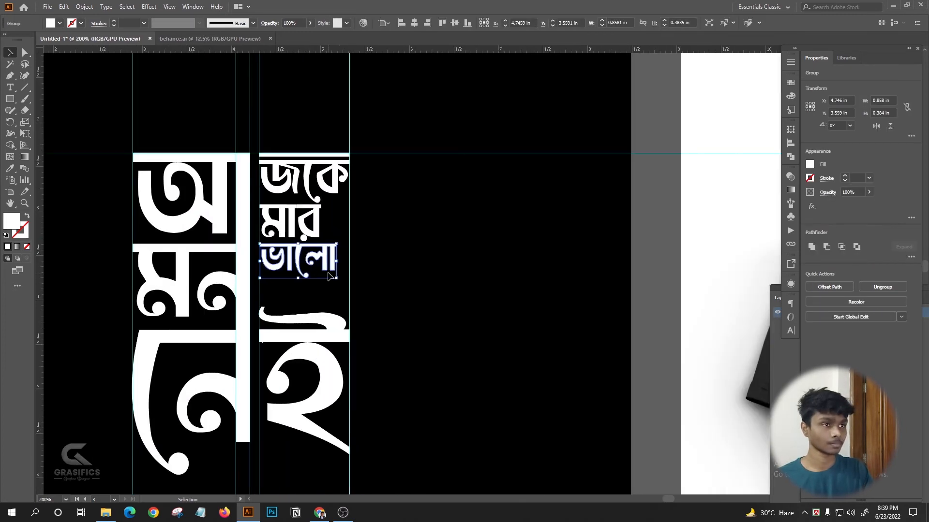
left_click(431, 289)
- Lower মন with its attached long stem slightly to narrow the gap above নে's headline
scroll(406, 283, "left", 1)
scroll(311, 254, "up", 1)
scroll(314, 276, "down", 2)
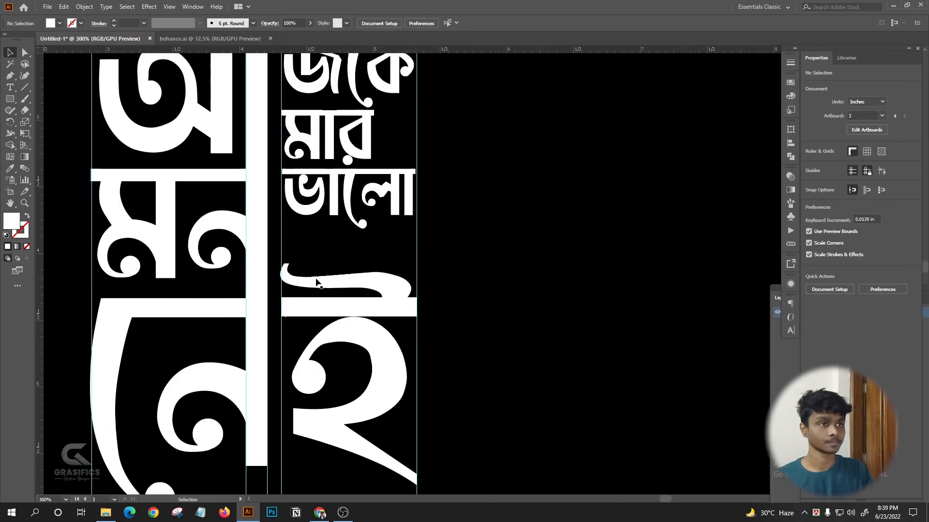
scroll(315, 280, "down", 1)
scroll(273, 246, "up", 1)
scroll(252, 203, "up", 1)
left_click(253, 141)
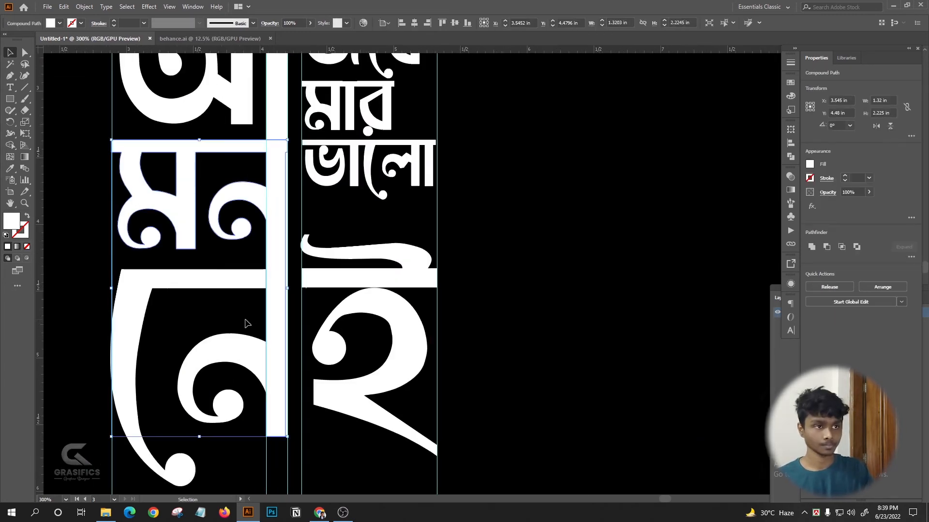
left_click(329, 287, "shift")
left_click(583, 283)
left_click(257, 207)
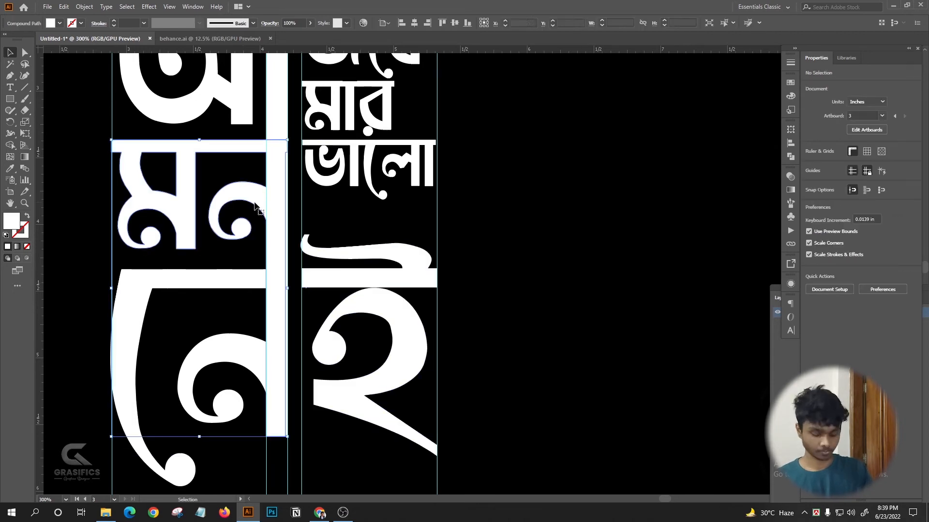
scroll(221, 240, "down", 3)
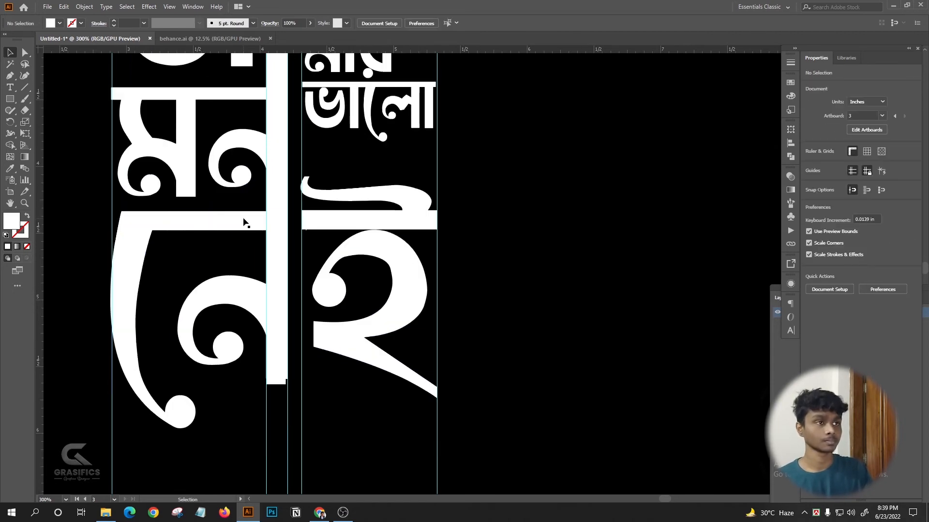
left_click(244, 220)
left_click(571, 255)
- Align ভালো's top with মন's headline again and lower মার slightly between জকে and ভালো
scroll(570, 255, "up", 2)
left_click(251, 130)
left_click(319, 145, "shift")
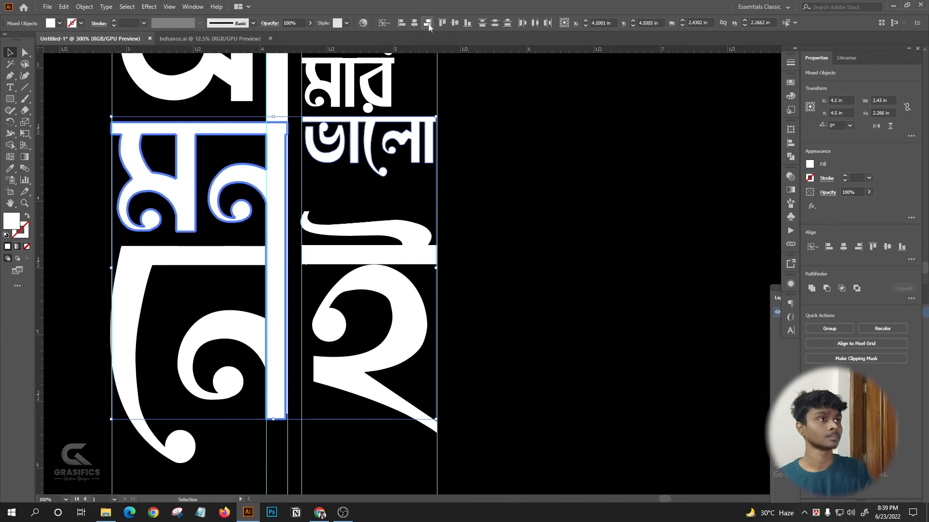
left_click(441, 23)
left_click(587, 207)
left_click_drag(375, 60, 421, 164)
scroll(421, 164, "up", 2)
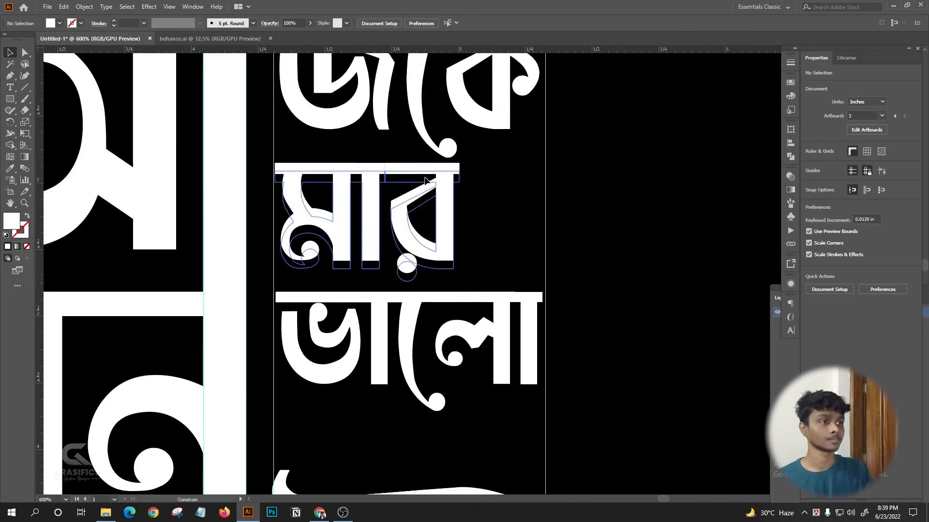
scroll(390, 90, "down", 2)
- Compare the arrangement of the second column's words with the lettering on the reference shirt
scroll(520, 228, "down", 5)
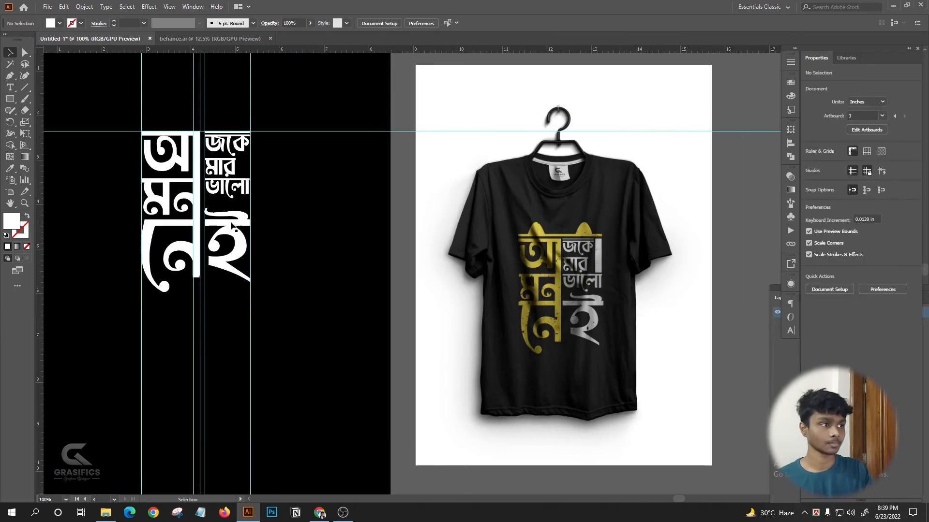
scroll(173, 214, "up", 4)
scroll(446, 276, "down", 4)
scroll(272, 217, "up", 2)
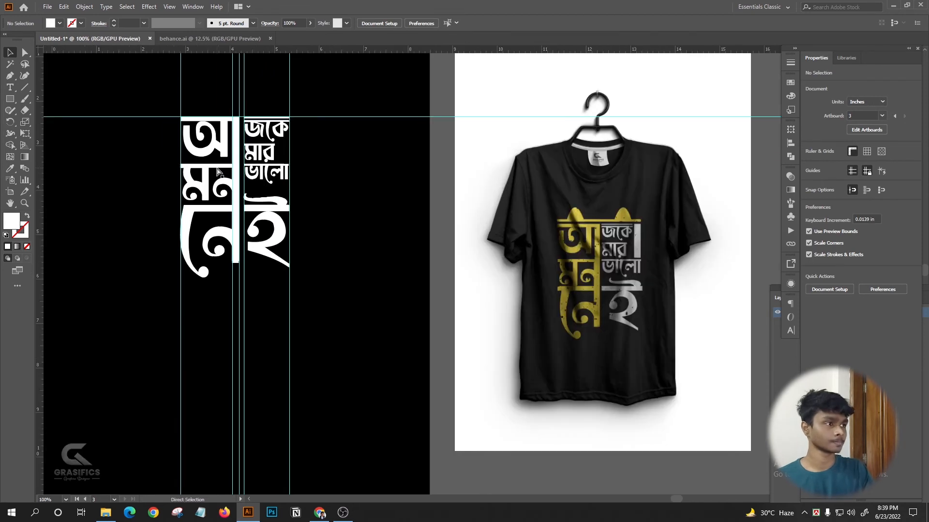
scroll(259, 175, "down", 2)
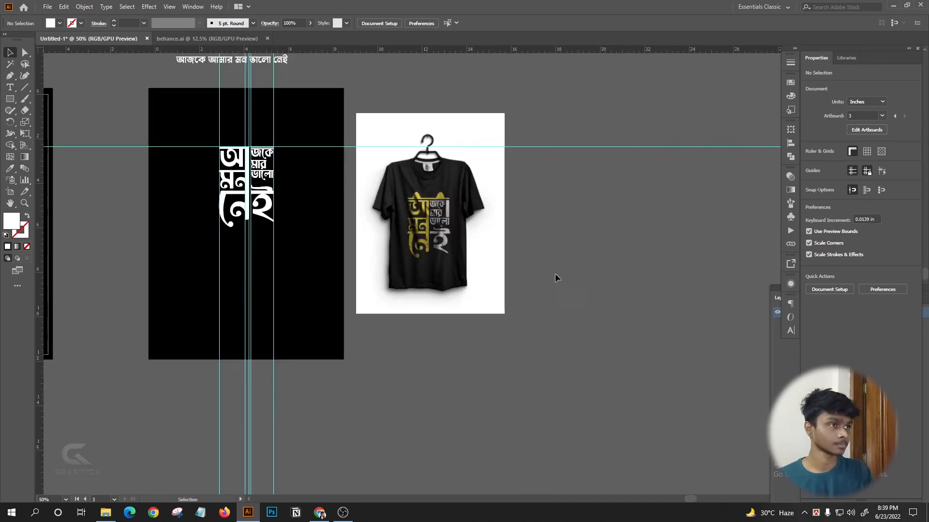
scroll(449, 209, "up", 2)
scroll(455, 208, "down", 2)
scroll(330, 183, "up", 1)
scroll(335, 183, "up", 4)
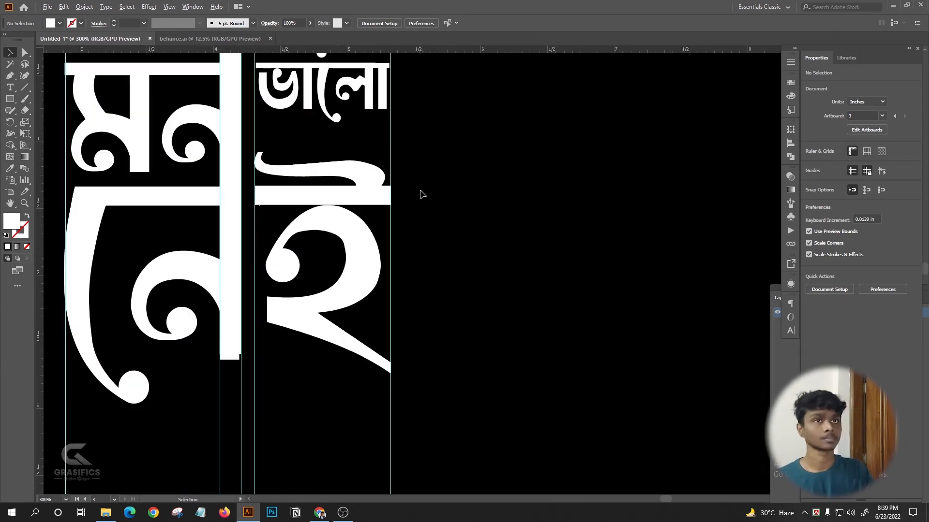
- Extend the outer end of ই's headline slightly beyond the column's outer guide
scroll(323, 180, "up", 2)
left_click_drag(454, 255, 469, 231)
left_click(512, 220)
scroll(514, 215, "down", 2)
left_click(10, 53)
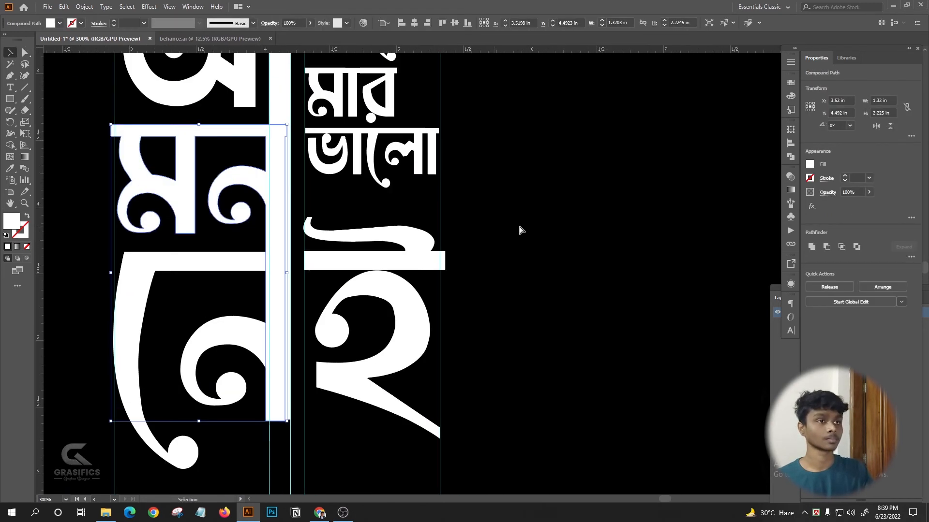
left_click(521, 230)
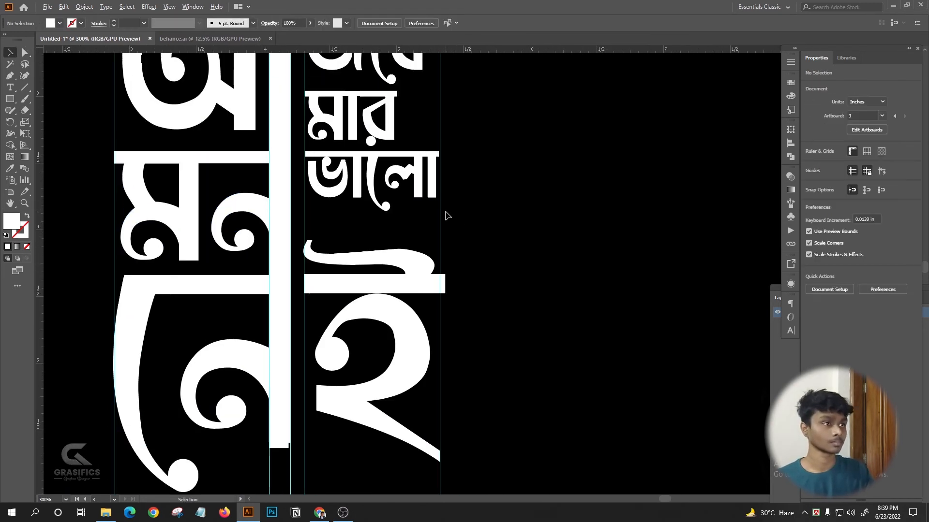
- Move the column's outer vertical guide to the extended end of ই's headline
scroll(432, 216, "up", 3)
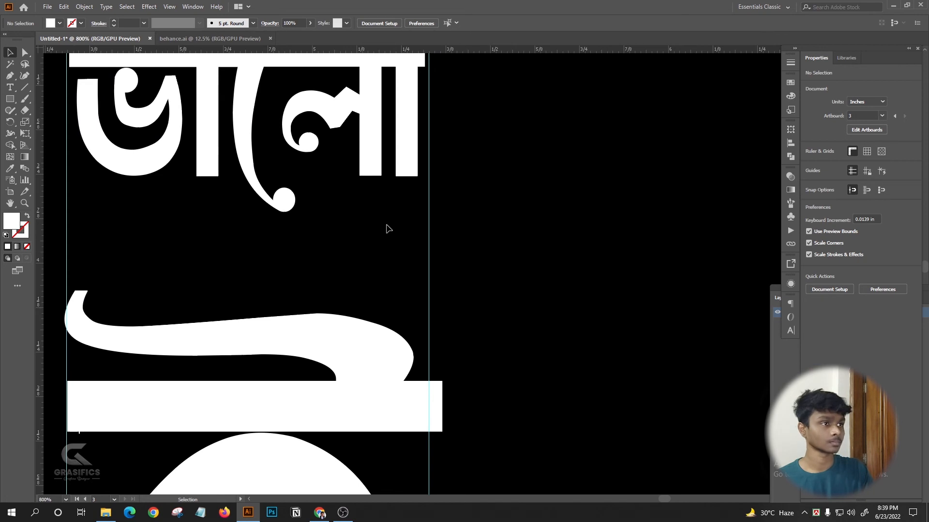
left_click_drag(443, 217, 442, 218)
scroll(464, 208, "down", 4)
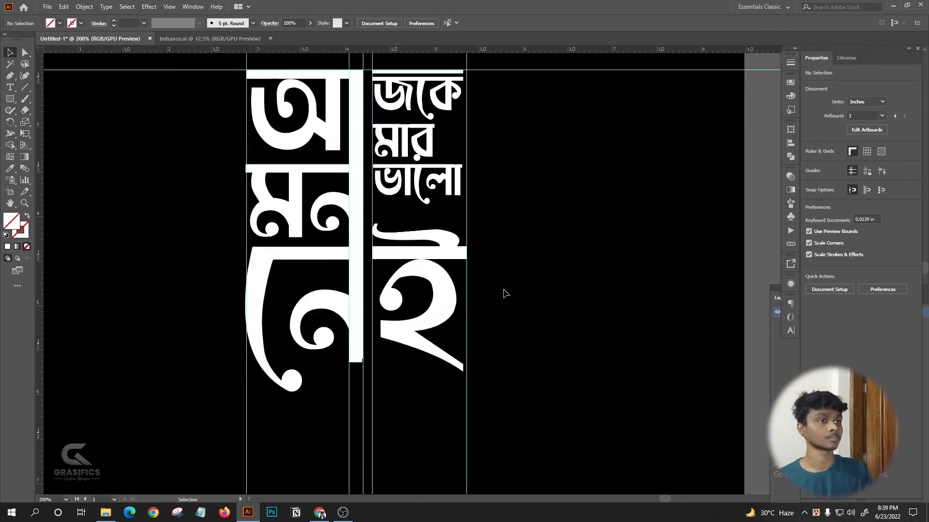
scroll(476, 145, "up", 3)
key("ctrl+z")
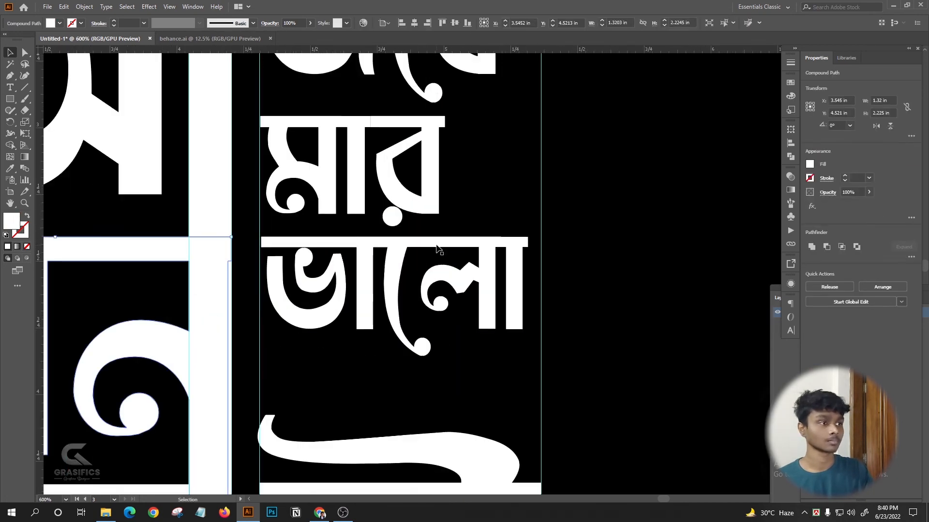
- Enlarge ভালো proportionally to about 1.05 in wide so it reaches the outer guide, and fit it to the inner guide
left_click(436, 246)
left_click_drag(526, 356, 541, 367)
left_click(541, 369)
scroll(280, 237, "up", 2)
left_click(276, 244)
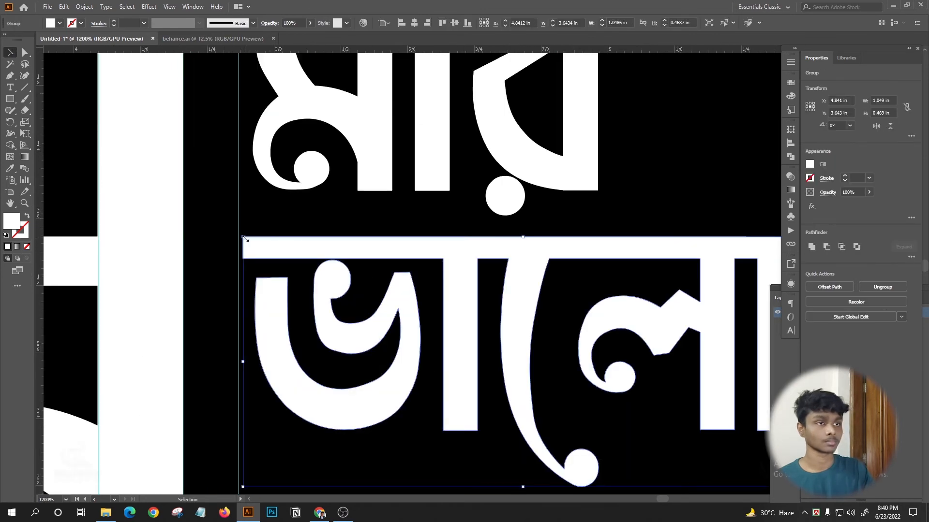
- Align the top of the enlarged ভালো with মন's headline, using মন as the key object
scroll(244, 239, "down", 3)
left_click(180, 271, "shift")
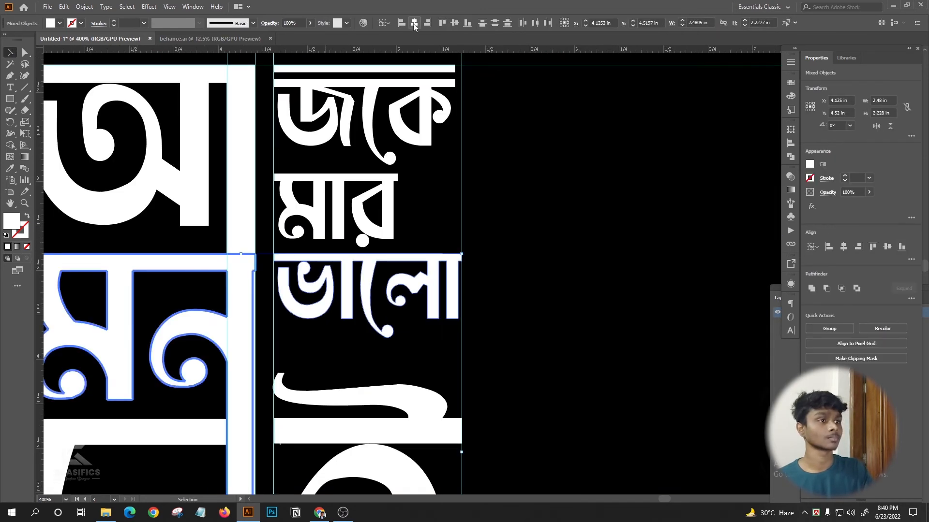
left_click(441, 23)
left_click(560, 236)
- Lower ভালো slightly to open up the space beneath মার
scroll(484, 232, "down", 2)
left_click(406, 332)
scroll(402, 286, "down", 1)
left_click(387, 261)
scroll(299, 178, "down", 1)
scroll(361, 178, "up", 1)
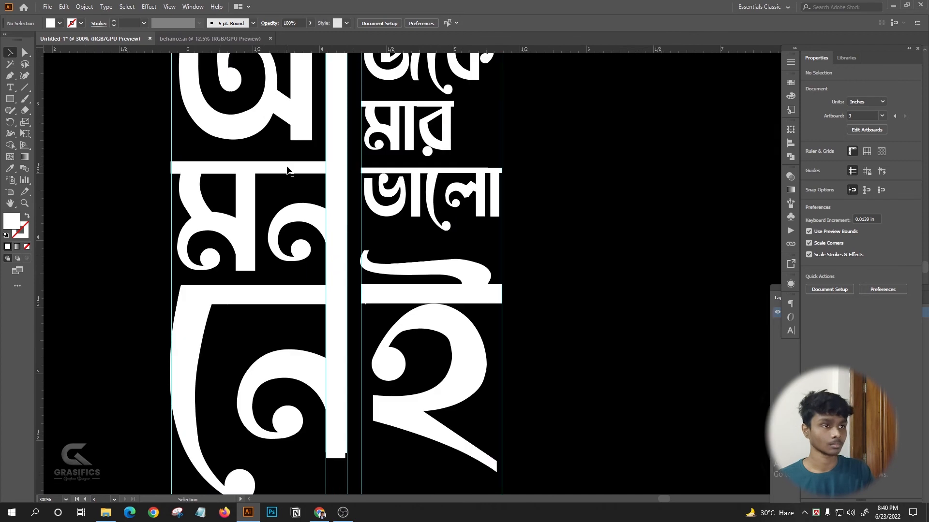
- Try to raise মন with its attached long stem slightly
left_click(287, 170)
left_click(365, 293)
left_click_drag(294, 167, 293, 165)
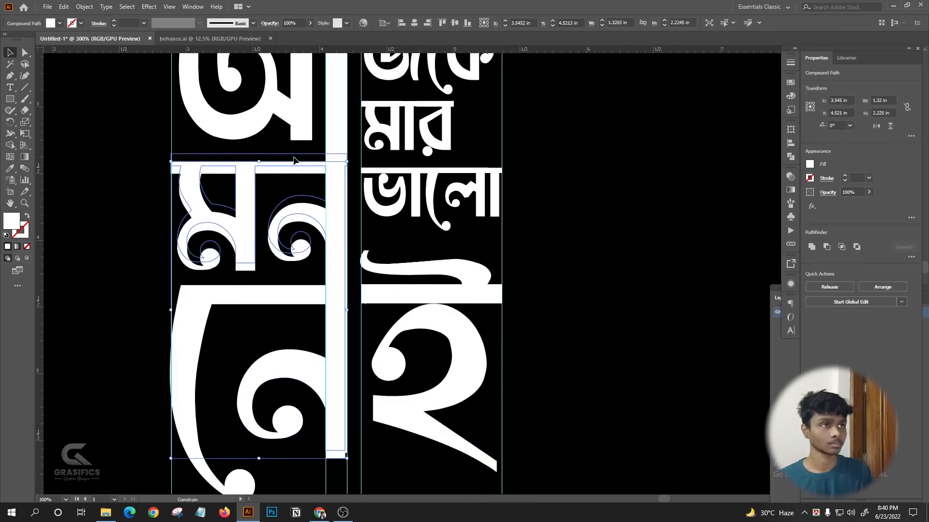
- Select নে's lettering together with ই and raise them slightly toward the words above
left_click(323, 290)
left_click(378, 291, "shift")
left_click(225, 292, "shift")
left_click_drag(247, 293, 256, 285)
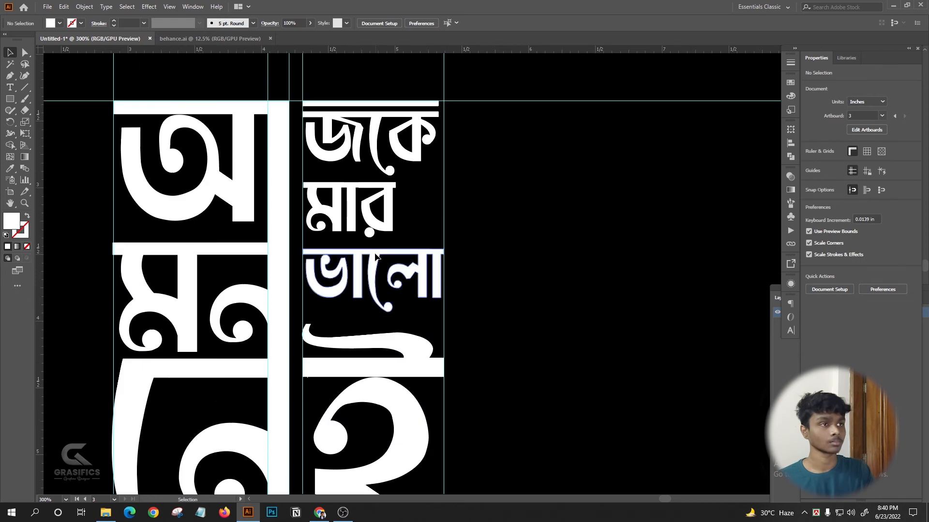
- Widen the thin top bar and জকে so both reach the column's outer guide, making জকে about 1.055 in wide
scroll(375, 257, "up", 5)
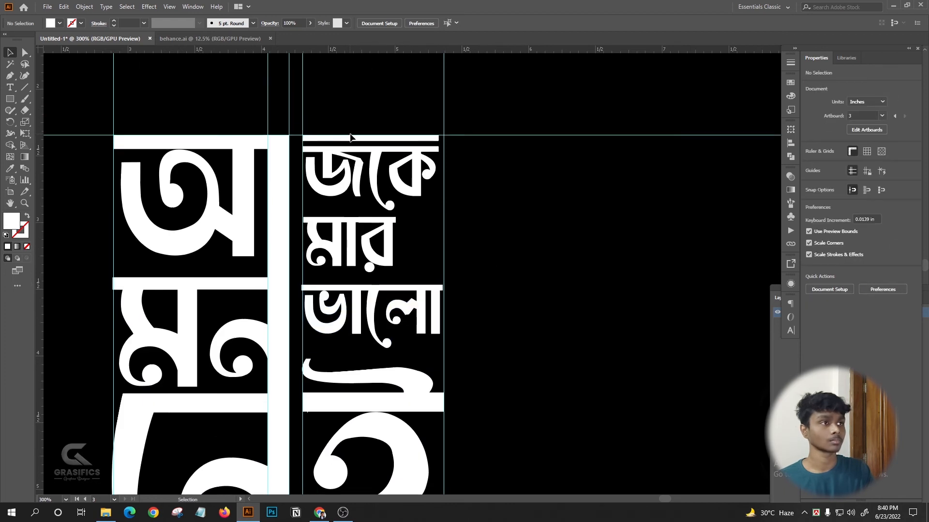
left_click(438, 104)
left_click_drag(456, 115, 455, 115)
scroll(430, 146, "down", 2)
left_click(419, 161)
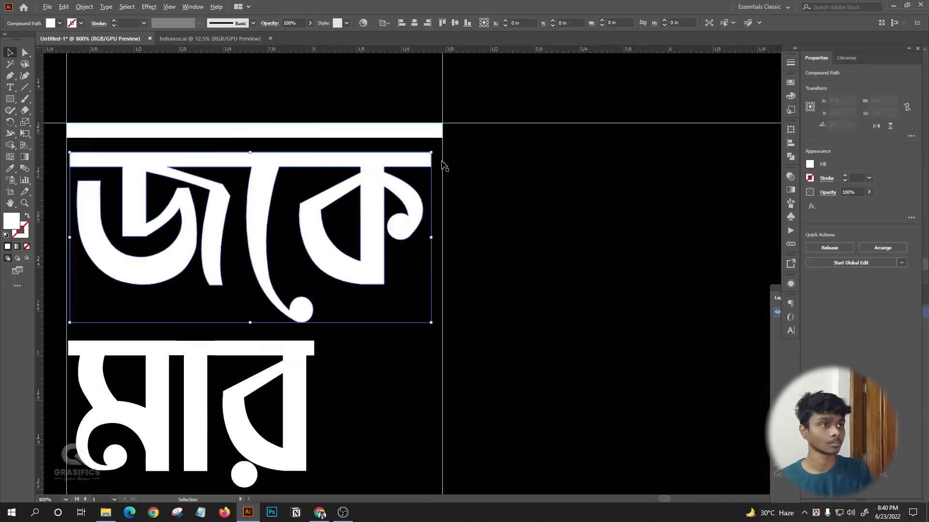
left_click_drag(431, 240, 443, 241)
scroll(457, 179, "down", 3)
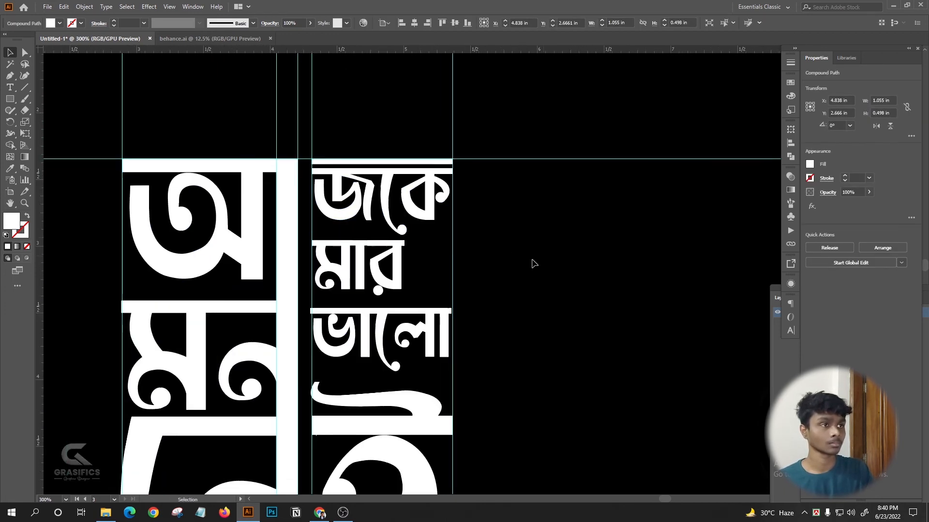
- Scale জকে down proportionally so it leaves a gap before the right column's outer guide
left_click(533, 264)
scroll(533, 263, "right", 2)
scroll(359, 202, "down", 4)
scroll(350, 191, "up", 3)
left_click(394, 220)
scroll(420, 227, "down", 3)
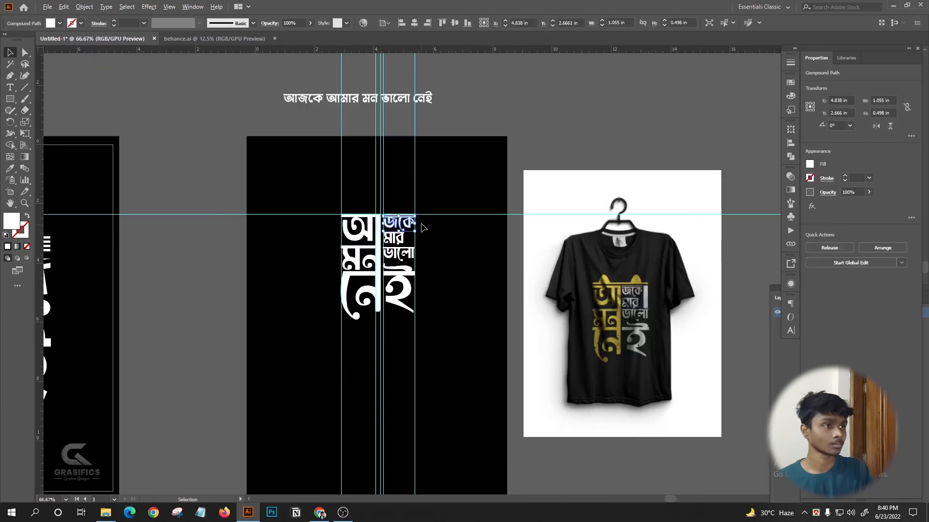
scroll(406, 227, "up", 3)
scroll(391, 202, "up", 2)
left_click_drag(426, 219, 424, 237)
left_click(463, 248)
left_click(437, 235)
left_click(443, 238)
scroll(317, 183, "down", 3)
scroll(335, 192, "up", 2)
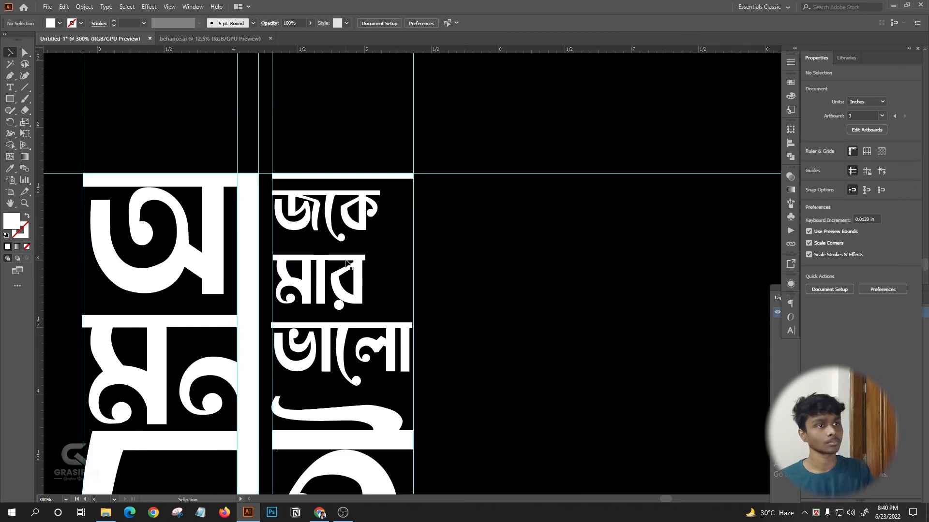
scroll(334, 192, "down", 1)
scroll(425, 145, "right", 1)
left_click(10, 99)
left_click(60, 97)
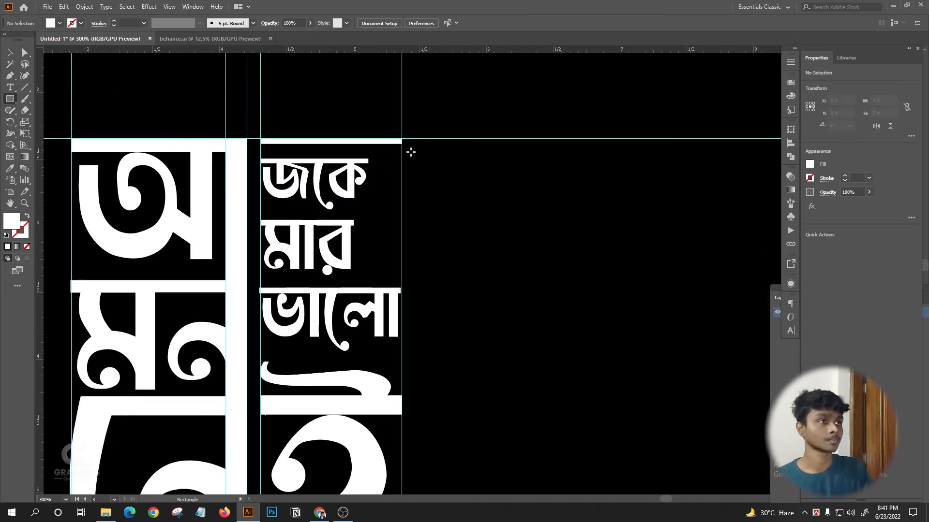
scroll(324, 192, "down", 3)
scroll(337, 185, "up", 3)
scroll(334, 170, "down", 2)
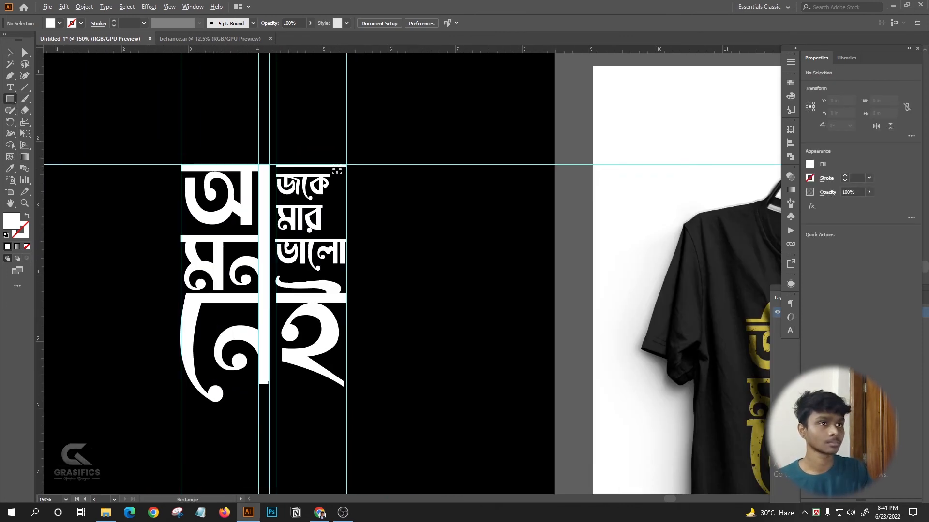
- Enlarge জকে slightly to about 0.862 in wide and raise মার a little closer beneath it
scroll(329, 171, "up", 4)
left_click_drag(282, 152, 269, 179)
left_click(440, 282)
scroll(360, 186, "down", 2)
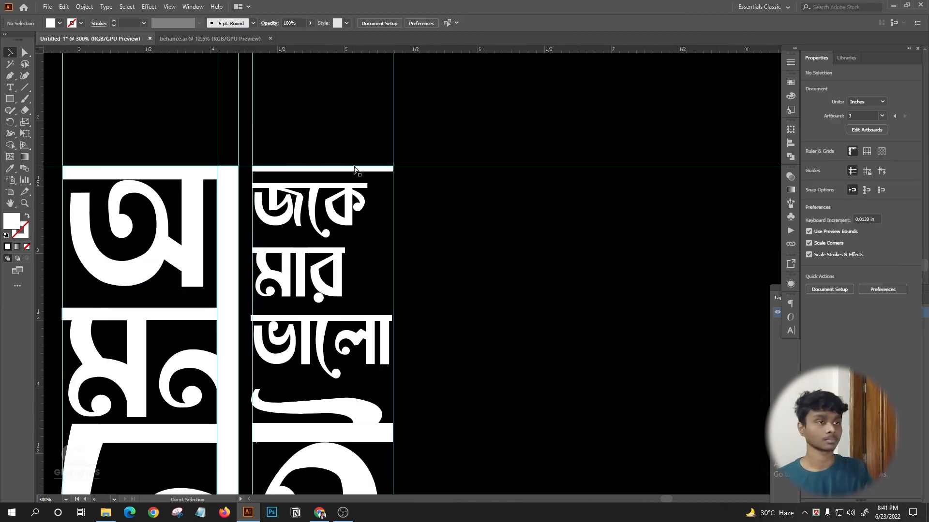
scroll(311, 226, "up", 2)
left_click_drag(309, 224, 308, 219)
scroll(307, 219, "down", 2)
left_click(379, 200)
- Thin the horizontal bar above জকে by bringing its lower edge up, keeping its full column width
left_click(344, 144)
scroll(344, 144, "down", 4)
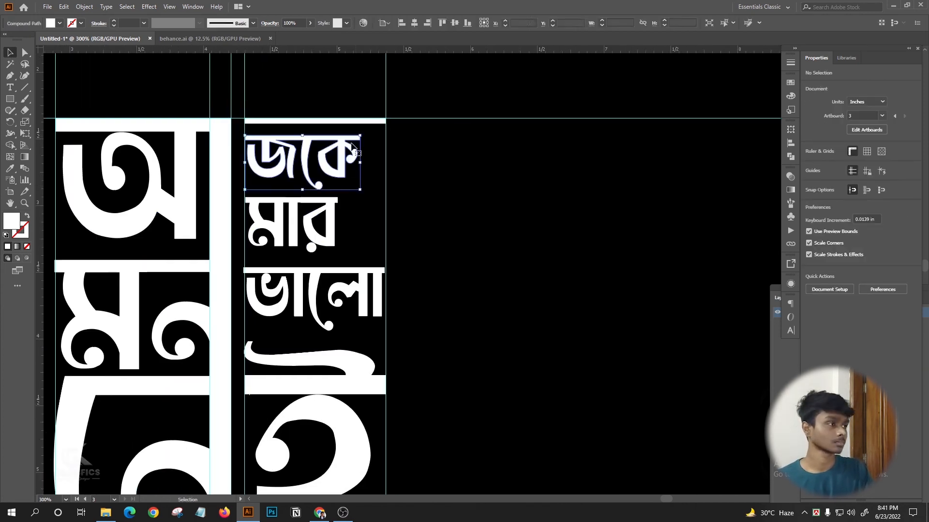
scroll(311, 144, "up", 4)
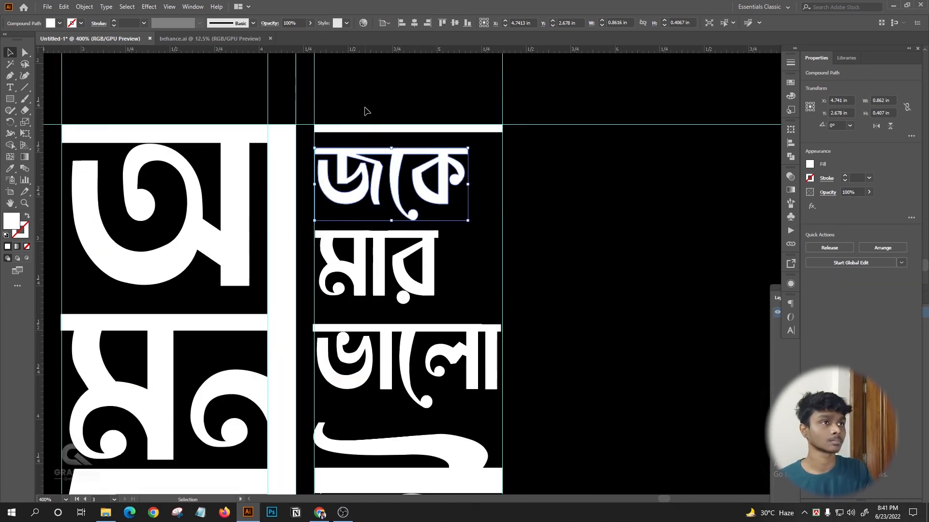
scroll(371, 130, "down", 5)
scroll(437, 174, "up", 2)
scroll(381, 93, "down", 3)
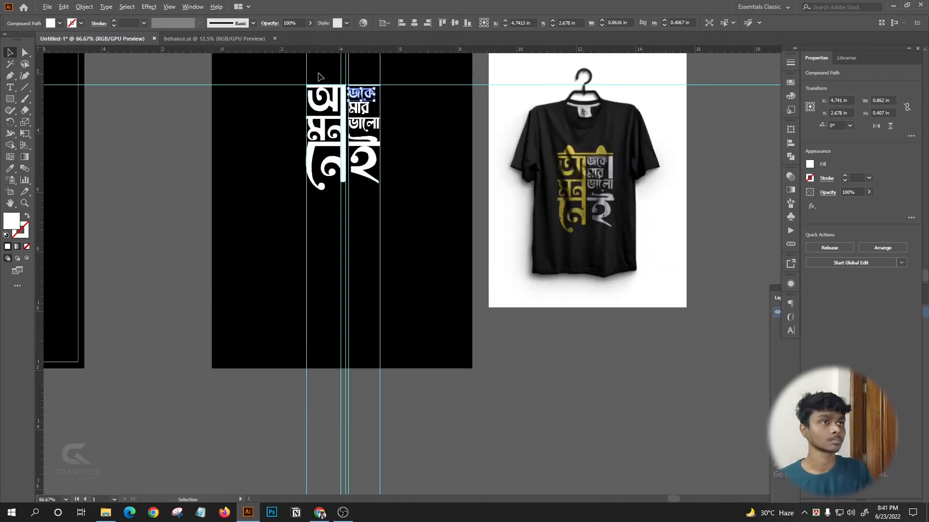
scroll(311, 83, "up", 5)
left_click(347, 84)
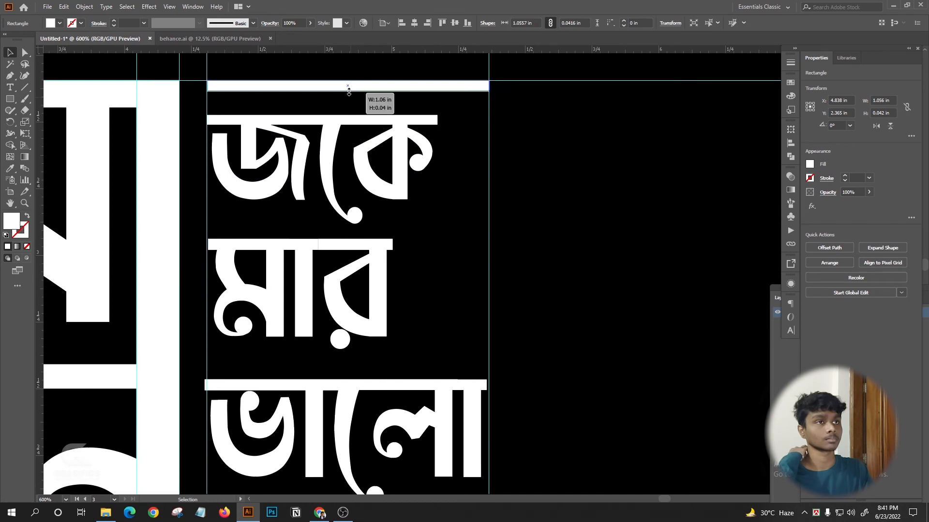
left_click_drag(349, 88, 348, 87)
left_click(351, 97)
scroll(306, 137, "down", 2)
scroll(235, 128, "up", 1)
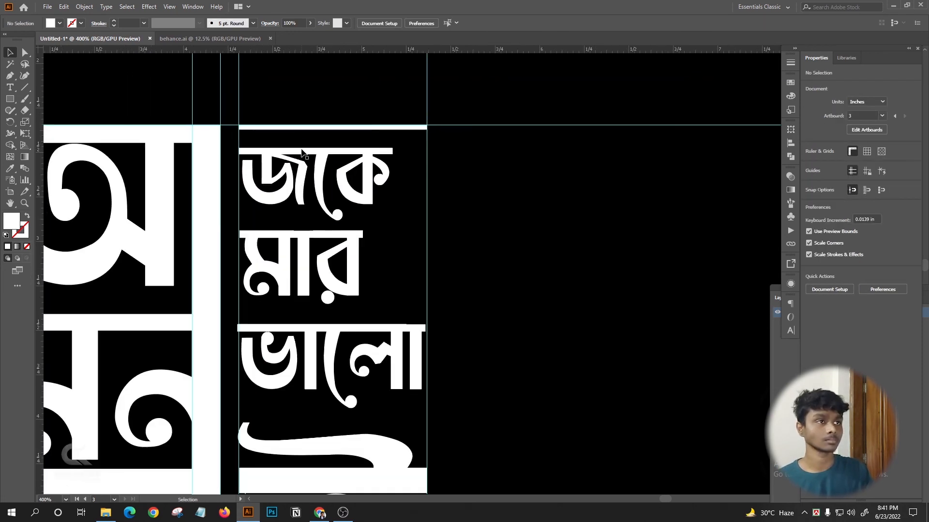
- Raise জকে, মার and ভালো to tighten the spacing beneath the thin bar
scroll(357, 198, "down", 1)
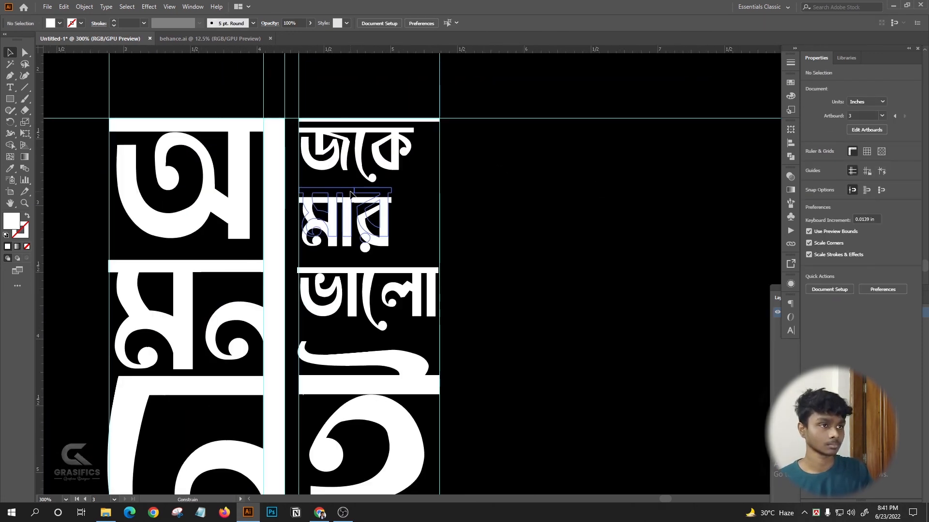
left_click_drag(350, 193, 350, 194)
scroll(414, 129, "right", 1)
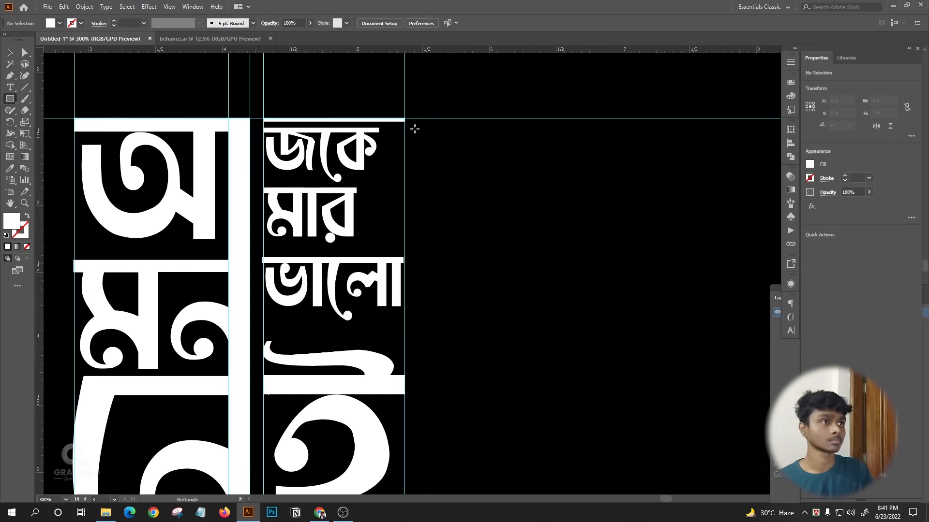
- Add a horizontal guide at জকে's top edge and draw a vertical rectangle about 0.147 by 0.932 in beside জকে and মার
scroll(384, 129, "up", 4)
mouse_move(389, 38)
left_mouse_down()
mouse_move(391, 94)
mouse_move(385, 48)
left_mouse_up()
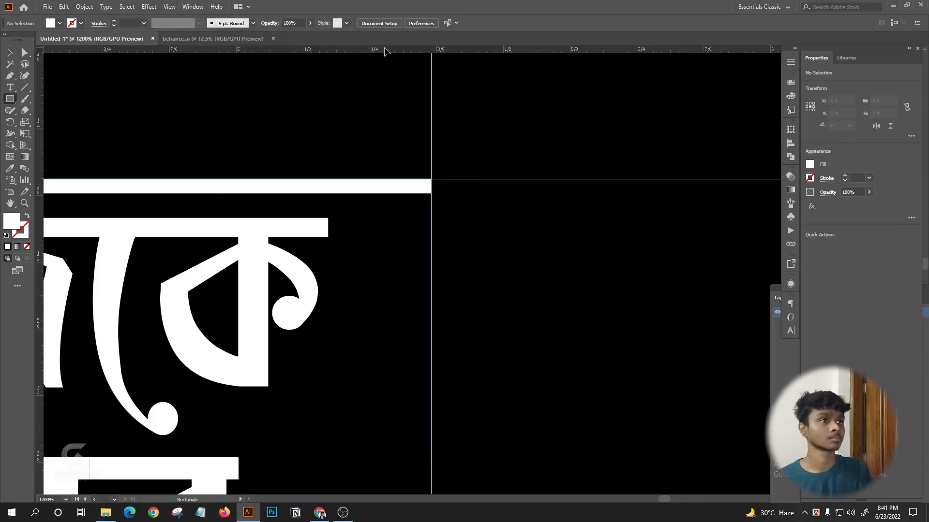
left_click_drag(366, 221, 366, 221)
scroll(373, 200, "down", 3)
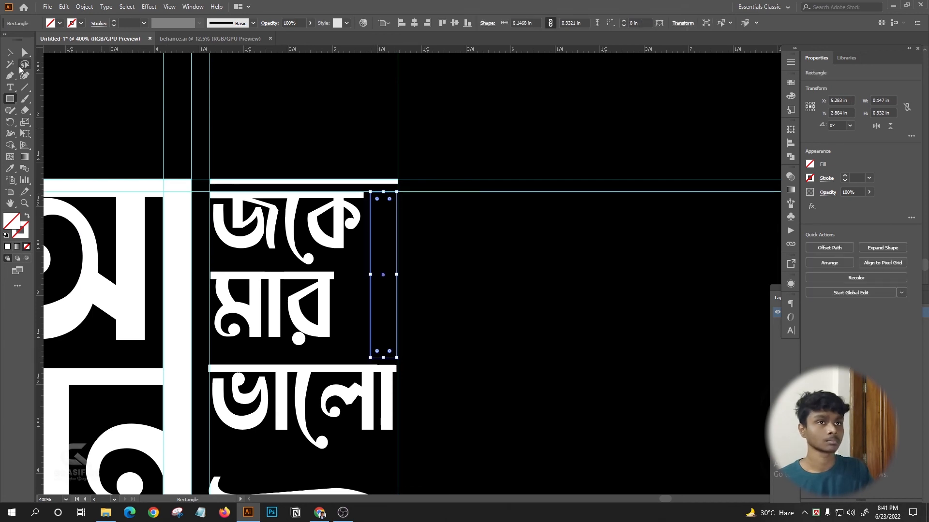
- Fill the vertical rectangle beside জকে and মার with white and fit it flush against the column's outer guide
left_click(419, 321)
scroll(407, 300, "up", 5)
left_click_drag(320, 273, 330, 274)
left_click(553, 274)
scroll(553, 275, "down", 5)
scroll(346, 294, "up", 2)
scroll(361, 266, "down", 4)
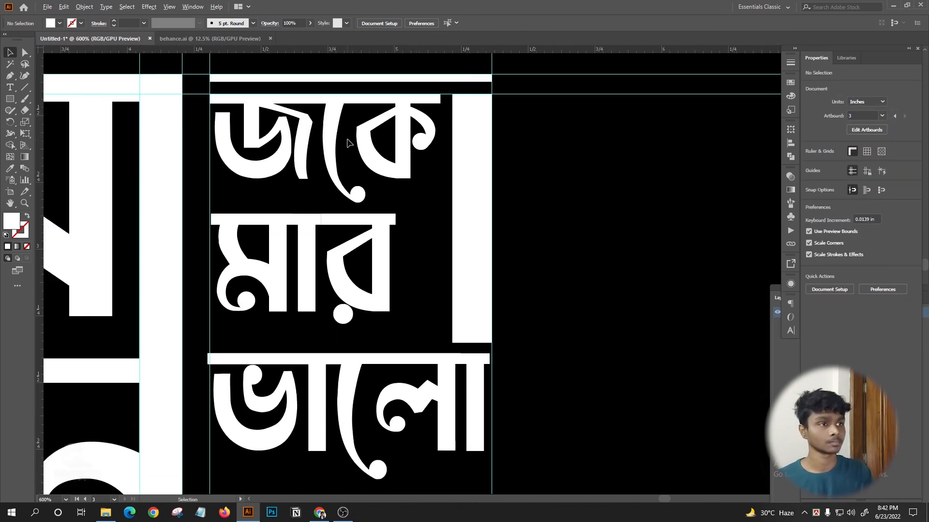
- Select মন with its long stem, নে and ই, and raise them together slightly toward the lettering above
scroll(262, 240, "up", 1)
scroll(309, 276, "up", 1)
left_click(297, 190)
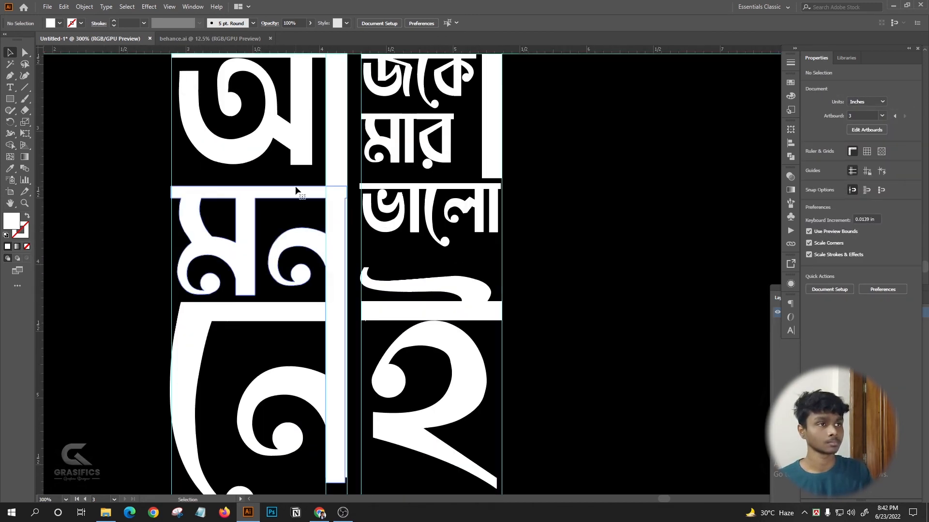
left_click_drag(169, 196, 294, 308)
left_click_drag(333, 198, 332, 183)
left_click(354, 244)
scroll(314, 278, "down", 1)
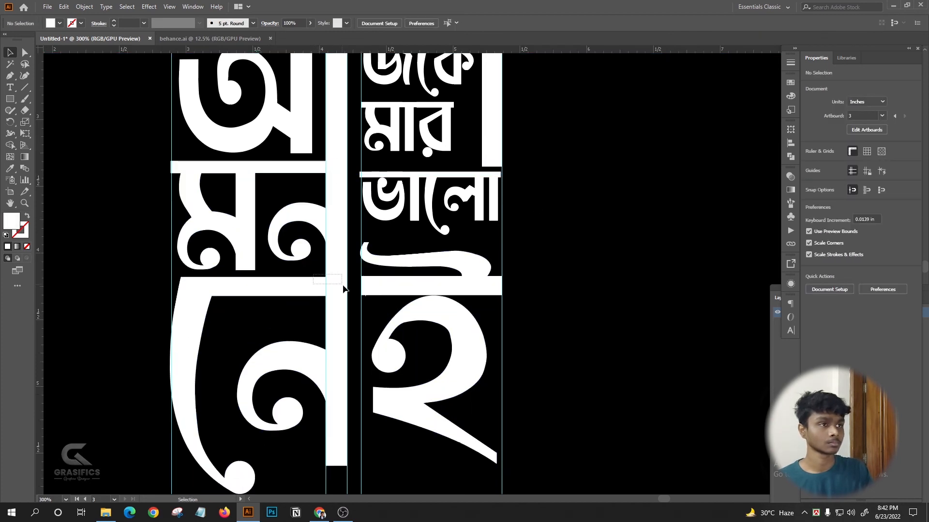
left_click_drag(343, 285, 357, 289)
scroll(387, 249, "down", 2)
left_click(527, 244)
scroll(440, 262, "up", 3)
scroll(318, 252, "down", 1)
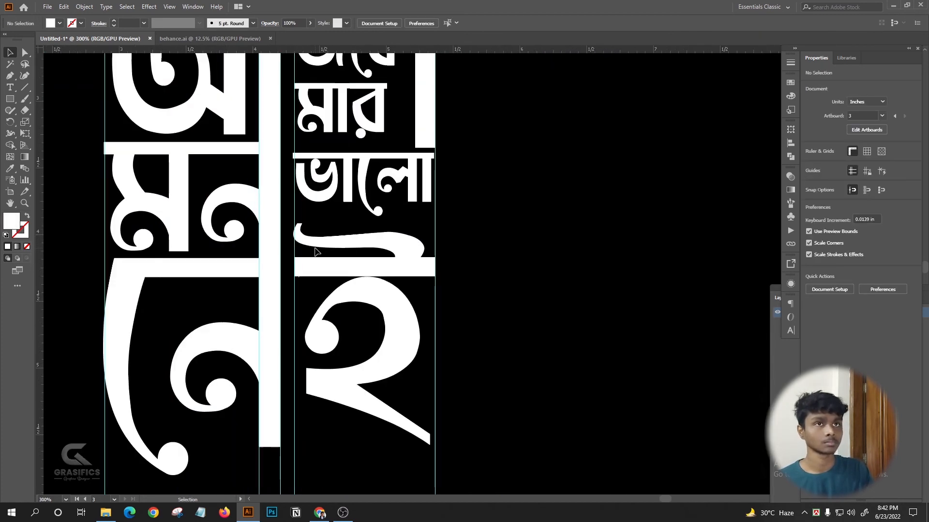
- Delete the vertical guide at the right column's inner edge and try raising the tip of ই's upper flourish
left_click(23, 56)
scroll(363, 244, "up", 2)
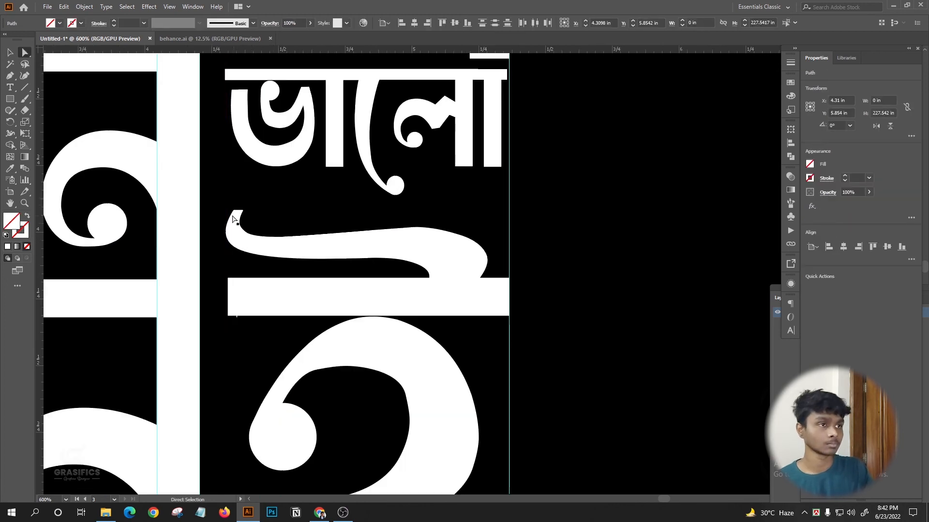
left_click(232, 205)
left_click_drag(231, 193, 232, 240)
key("ctrl+z")
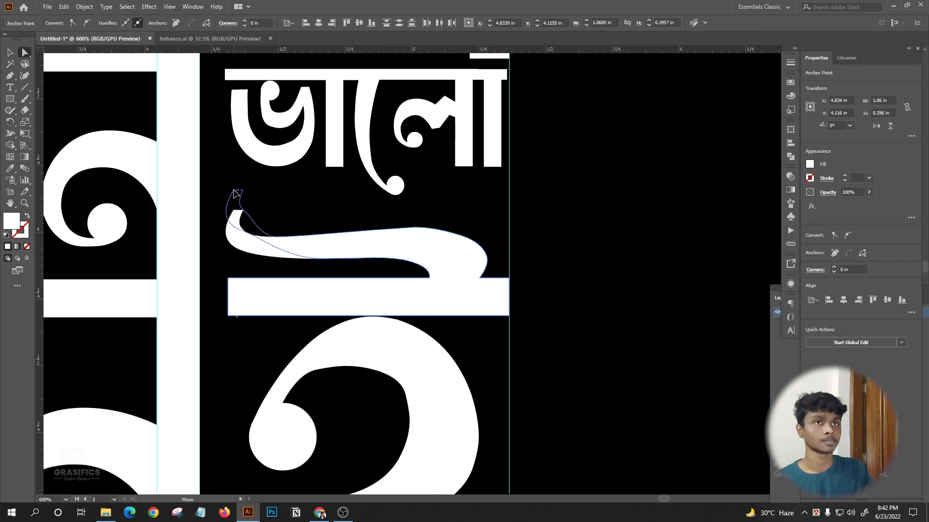
left_click(9, 53)
left_click(358, 189)
scroll(359, 187, "down", 6)
scroll(336, 161, "up", 5)
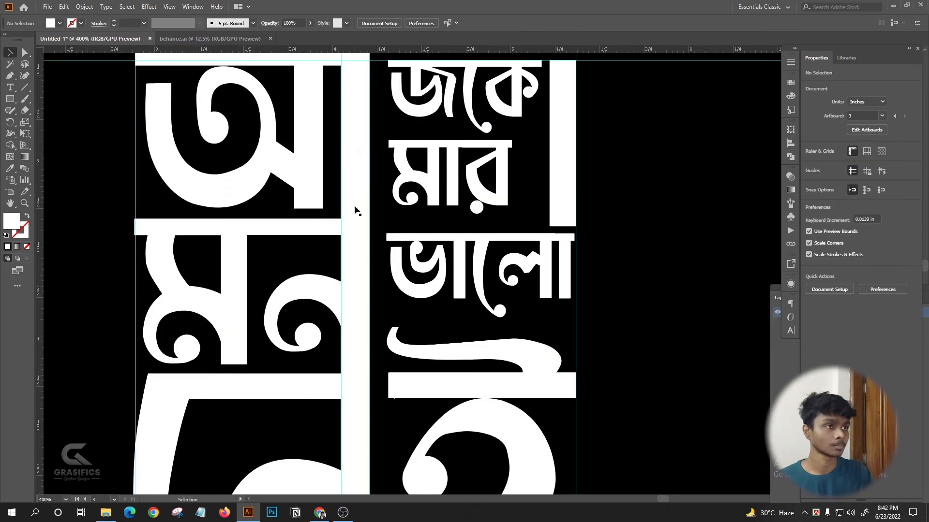
- Delete the two horizontal guides crossing the top of the lettering
scroll(372, 296, "down", 3)
scroll(407, 241, "up", 1)
left_click_drag(406, 237, 411, 409)
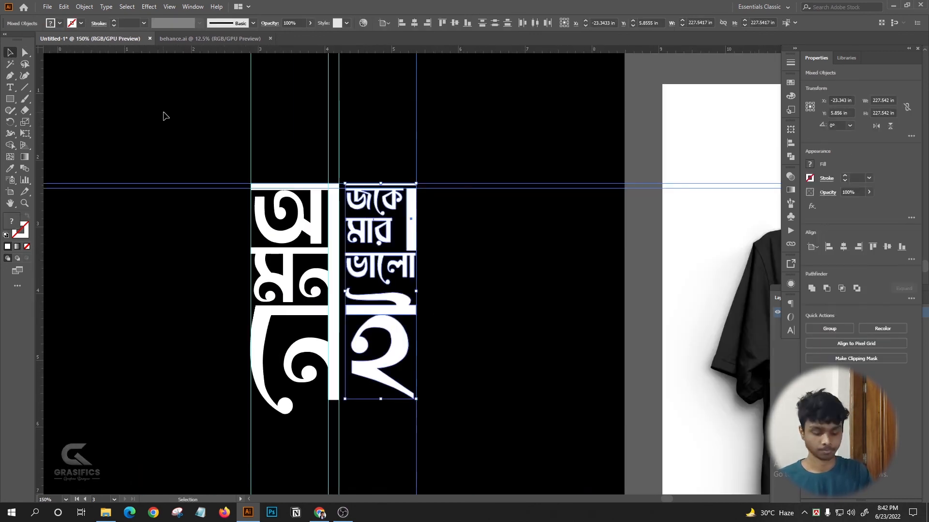
left_click_drag(163, 112, 199, 242)
key("Delete")
left_click_drag(174, 91, 564, 125)
scroll(72, 99, "up", 1)
- Draw a rectangle about 2.48 by 0.133 in above the lettering, spanning both columns between the outer guides, and fill it white
left_click(10, 98)
scroll(332, 207, "right", 1)
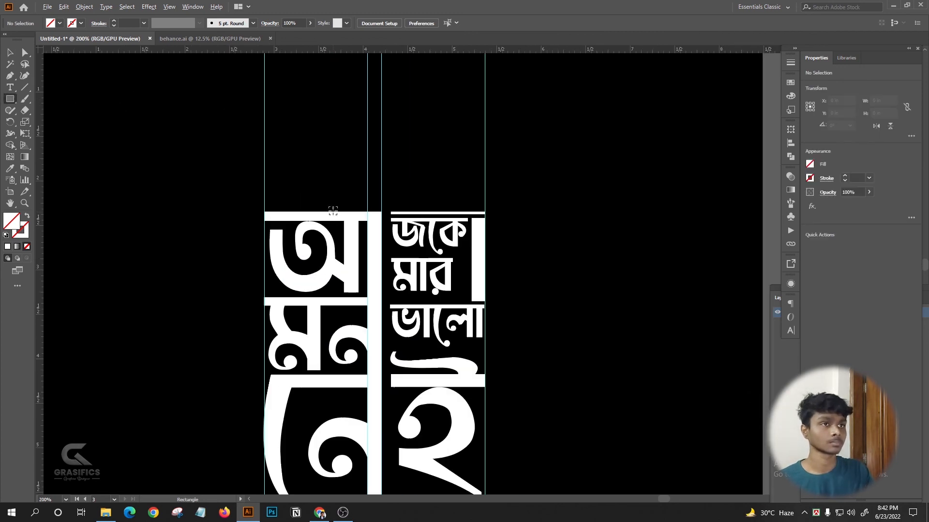
scroll(368, 232, "up", 2)
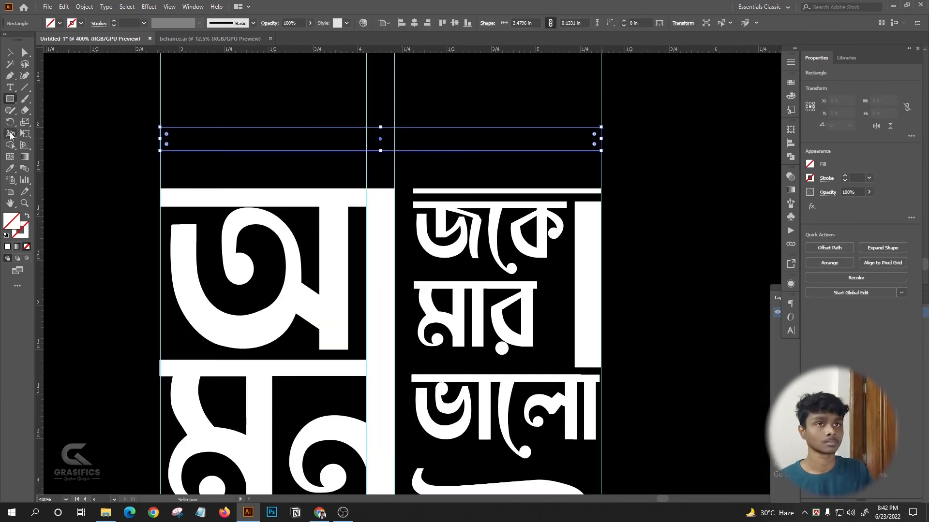
left_click(7, 246)
left_click(10, 52)
left_click(310, 99)
- Reduce the wide top bar's height to about 0.079 in and bring it down close to the lettering
scroll(470, 250, "down", 5)
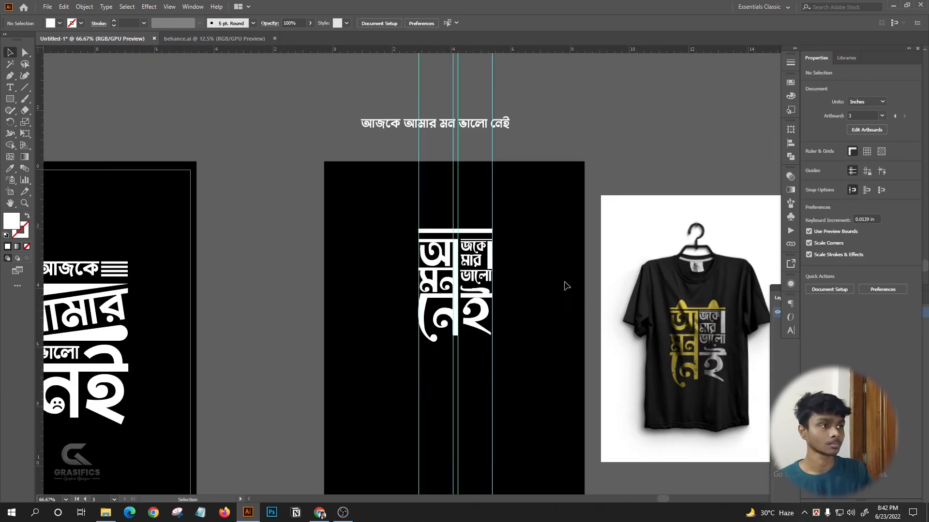
scroll(455, 227, "up", 3)
left_click(474, 251)
scroll(474, 250, "up", 2)
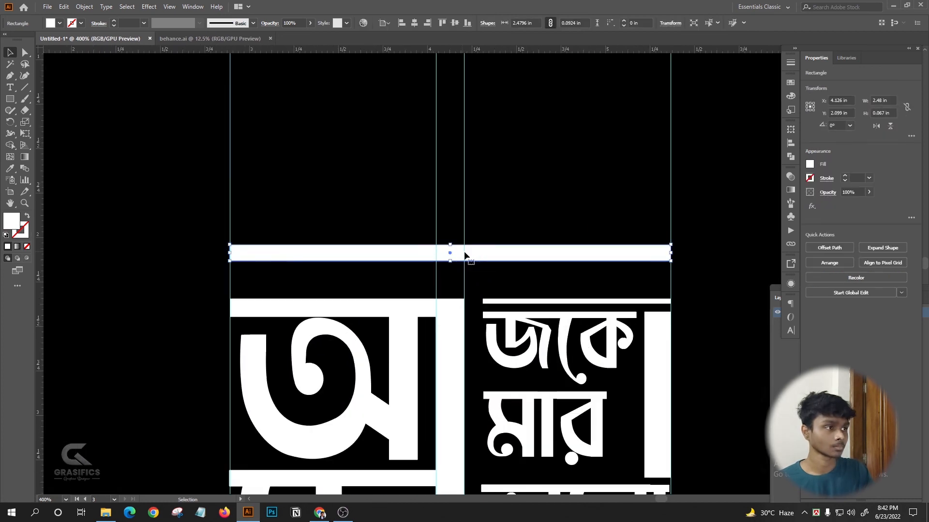
left_click_drag(467, 286, 467, 285)
left_click(416, 253)
scroll(281, 207, "down", 2)
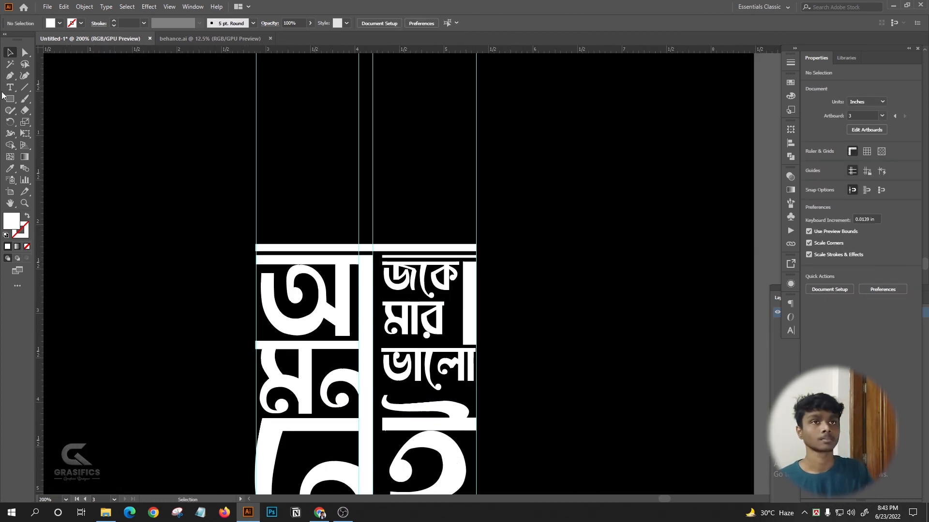
- Draw a white dome about 0.37 in wide with the Pen tool, rising from the wide top bar above অ
left_click(10, 75)
scroll(285, 243, "up", 2)
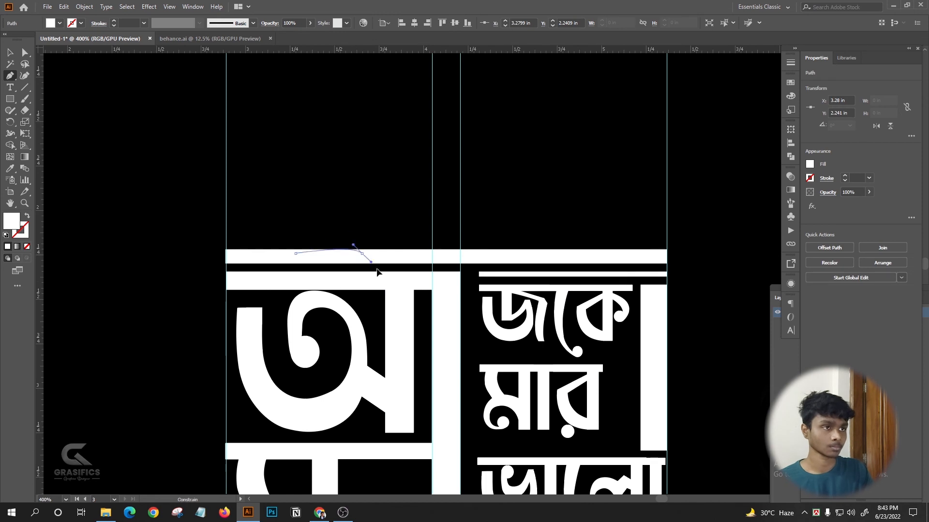
left_click_drag(410, 375, 405, 374)
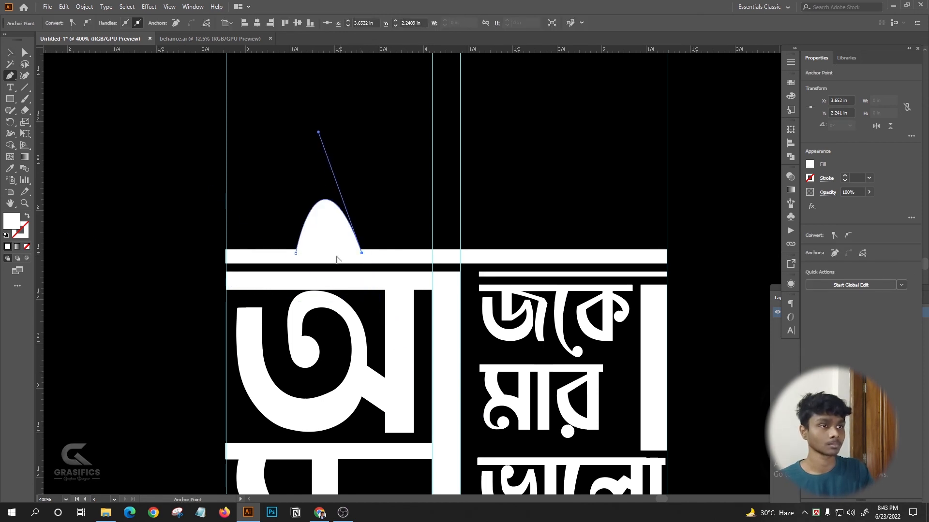
left_click(9, 52)
left_click(221, 196)
- Duplicate the dome along the wide top bar to above জকে and reflect the copy
scroll(221, 196, "down", 1)
left_click_drag(301, 212, 443, 211)
right_click(443, 211)
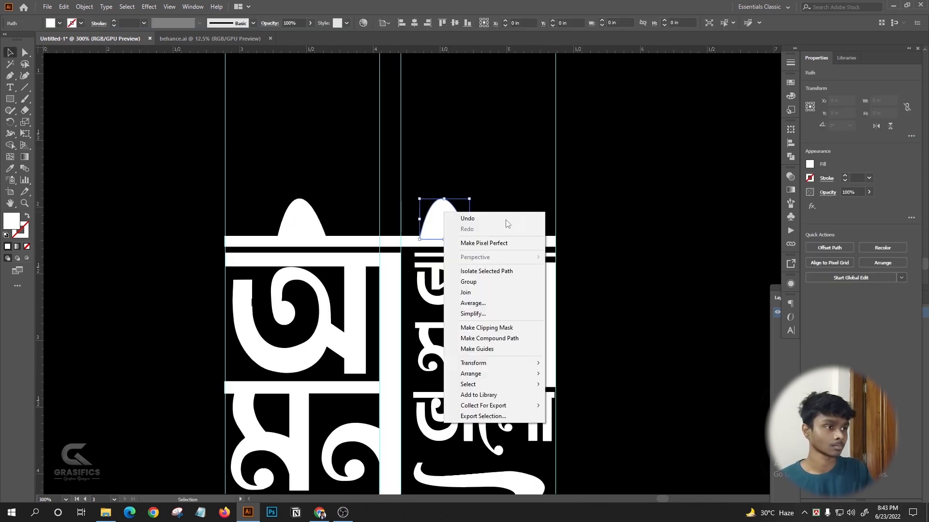
mouse_move(488, 363)
left_click(573, 398)
left_click(675, 317)
left_click(614, 290)
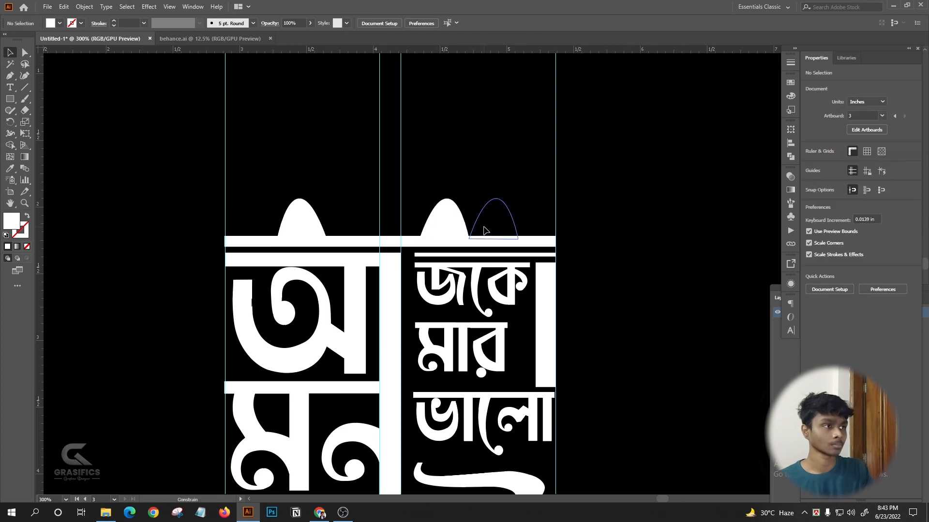
- Shift the copied dome outward along the bar so both domes sit about equally far from the bar's ends
left_click_drag(476, 228, 474, 228)
scroll(473, 226, "right", 1)
scroll(435, 223, "down", 1)
scroll(387, 220, "right", 1)
- Group the two domes and centre them horizontally on the wide top bar
left_click(384, 219)
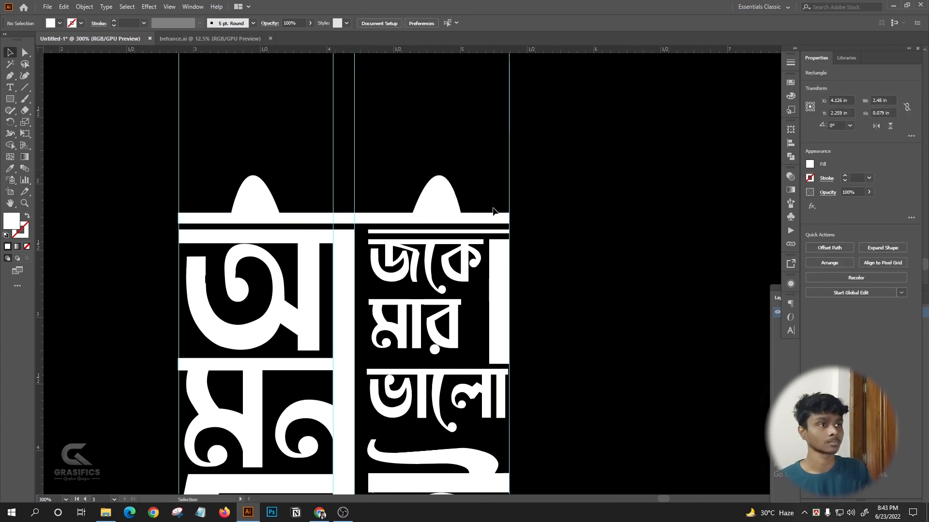
left_click(437, 203)
left_click(270, 198, "shift")
right_click(271, 198)
left_click(300, 258)
left_click(339, 219, "shift")
left_click(340, 218)
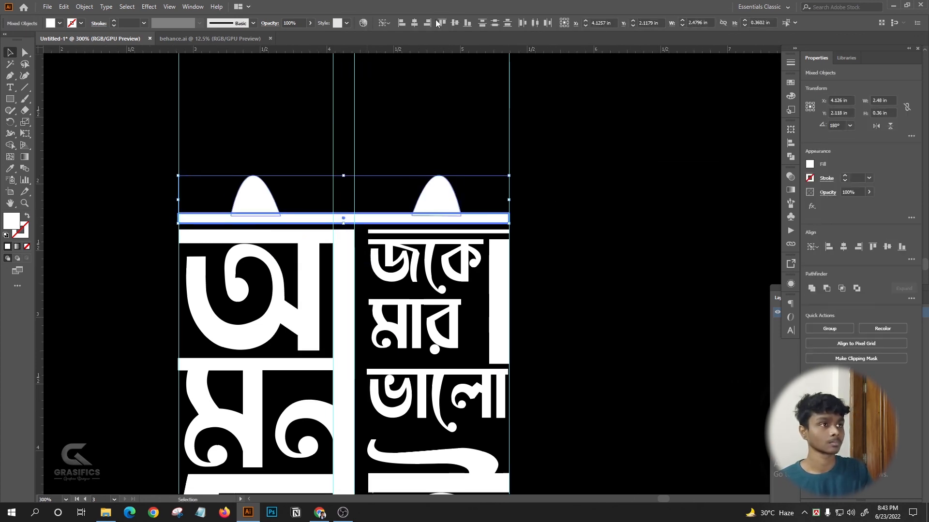
left_click(414, 23)
left_click(500, 146)
scroll(500, 147, "down", 2)
scroll(356, 134, "up", 2)
- Undo the last change and group the two domes with the wide top bar
key("ctrl+z")
left_click(476, 118, "shift")
left_click(479, 116, "shift")
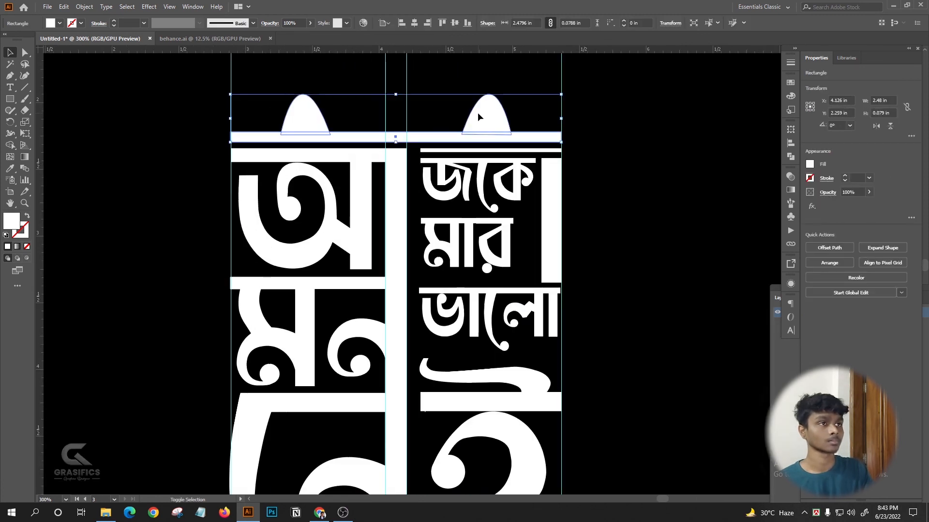
right_click(347, 111)
left_click(382, 185)
- Fill the grouped domes and wide top bar with yellow F7E42D
left_click(60, 24)
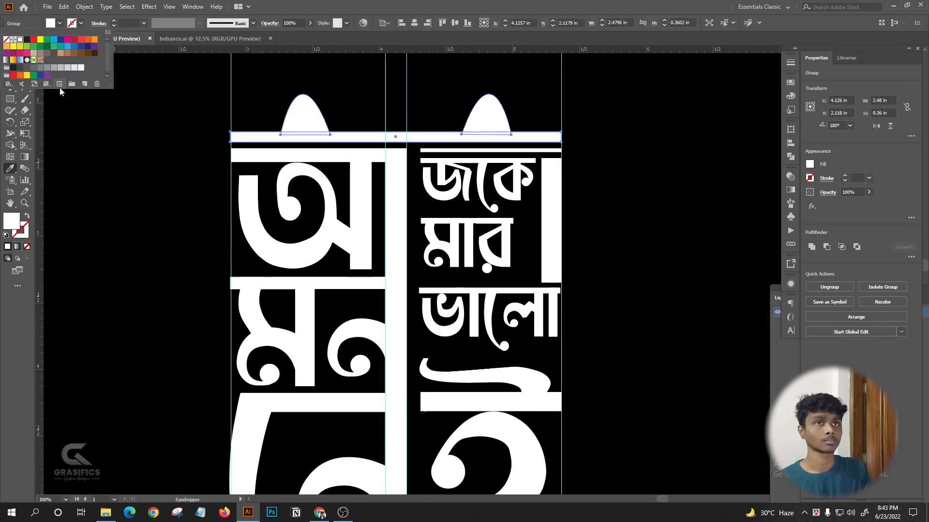
left_click(13, 46)
left_click(172, 153)
scroll(222, 128, "down", 4)
key("ctrl+z")
scroll(133, 126, "up", 2)
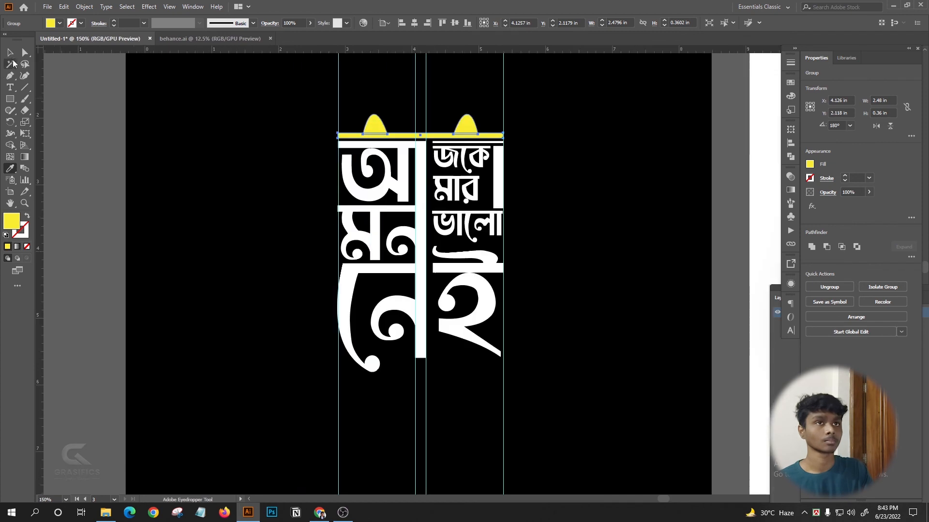
double_click(11, 221)
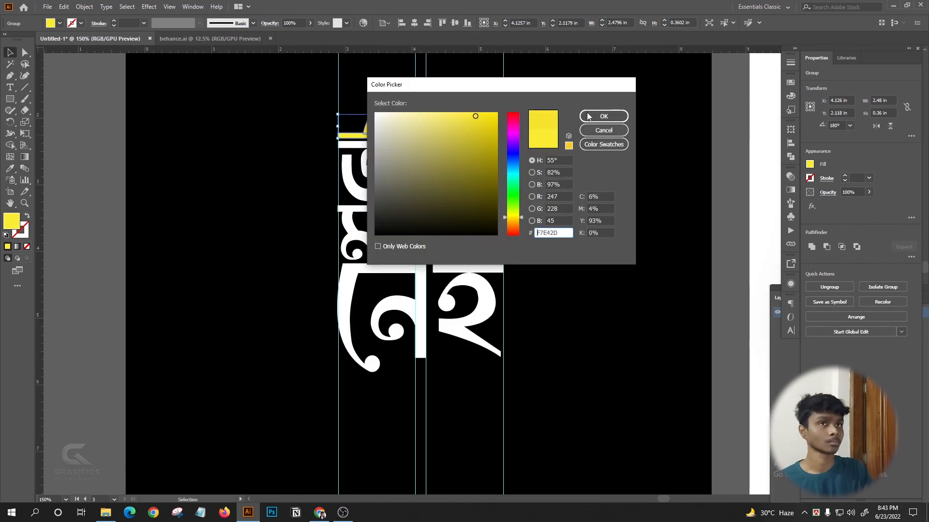
left_click(587, 116)
left_click(512, 214)
left_click_drag(512, 213, 431, 203)
scroll(379, 168, "up", 2)
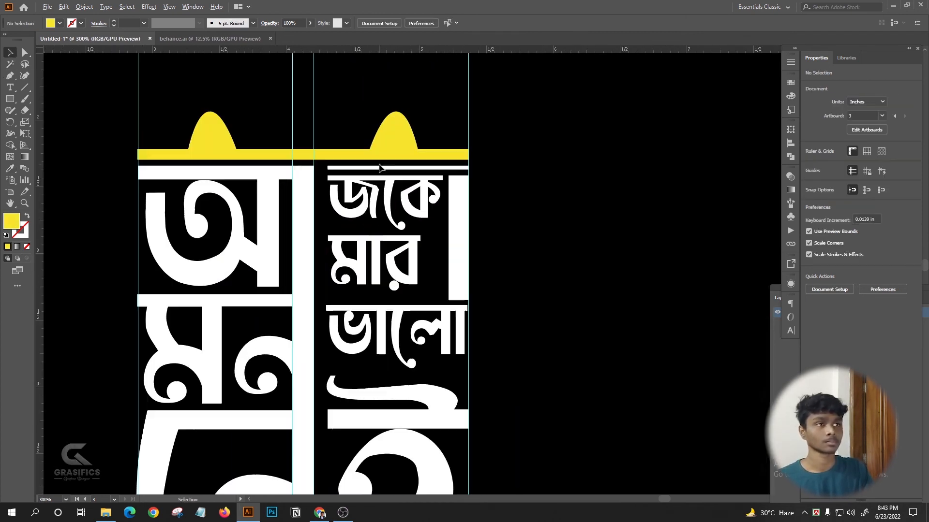
scroll(379, 168, "down", 1)
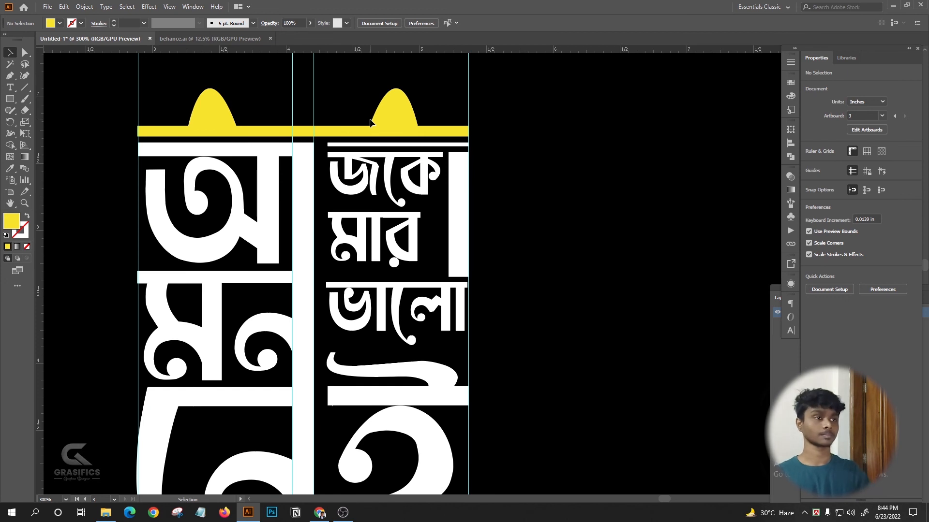
scroll(344, 194, "down", 4)
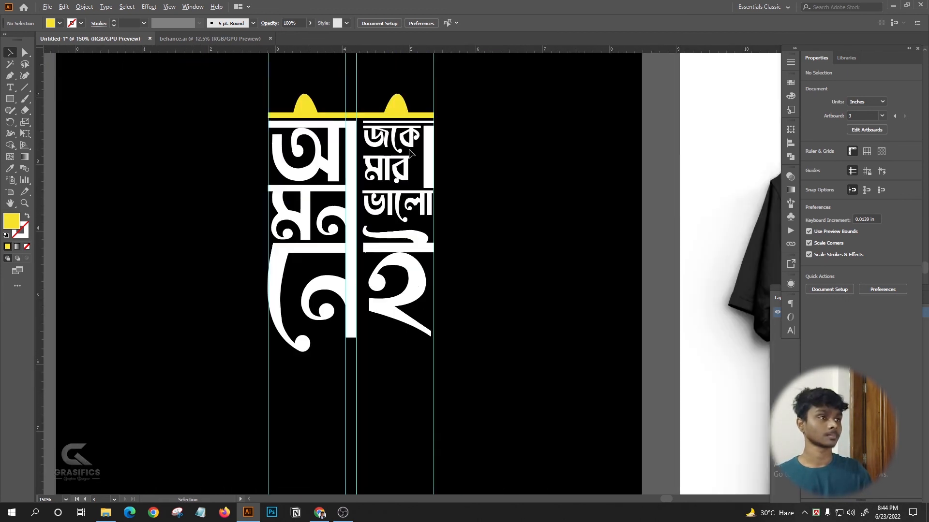
scroll(426, 94, "up", 2)
scroll(402, 128, "down", 1)
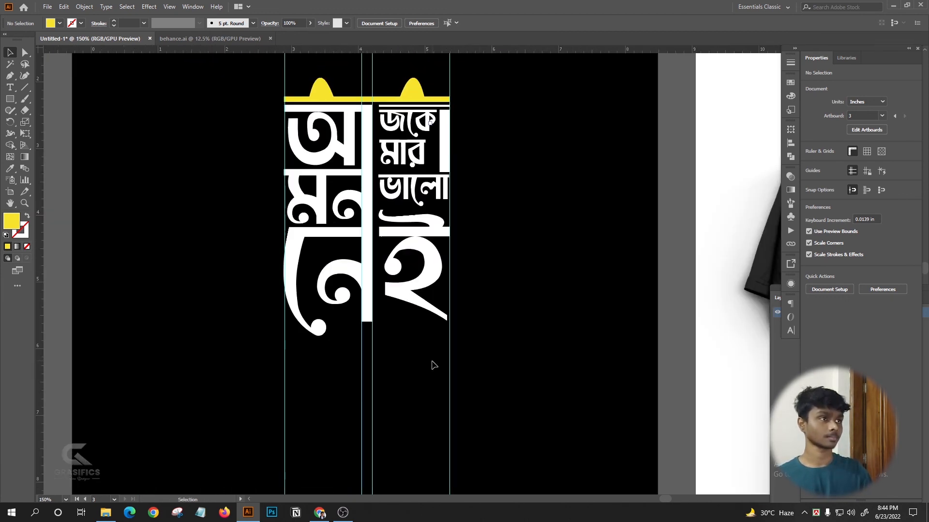
- Colour the right-column letters and the vertical bar beside জকে and মার with the top bar's yellow using the Eyedropper
left_click(401, 110)
scroll(430, 108, "up", 2)
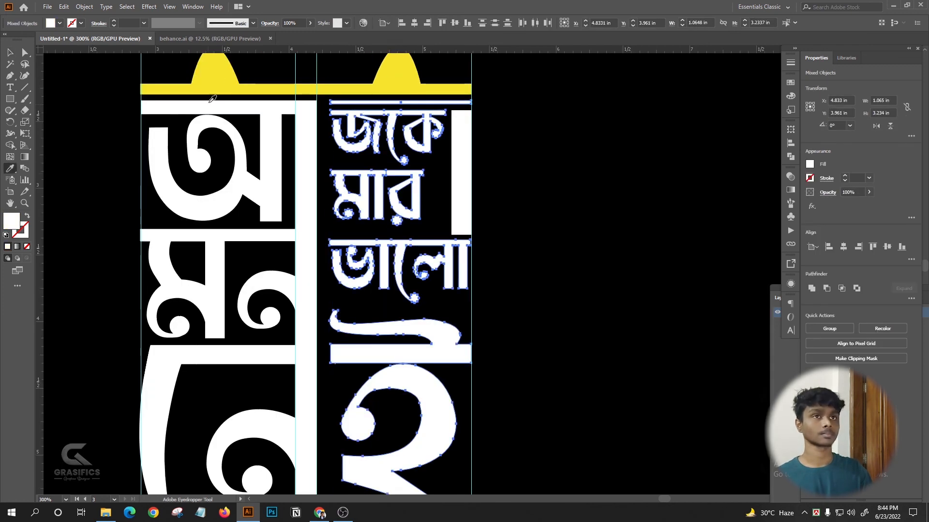
left_click(211, 91)
left_click(10, 52)
left_click(429, 106)
left_click(456, 144)
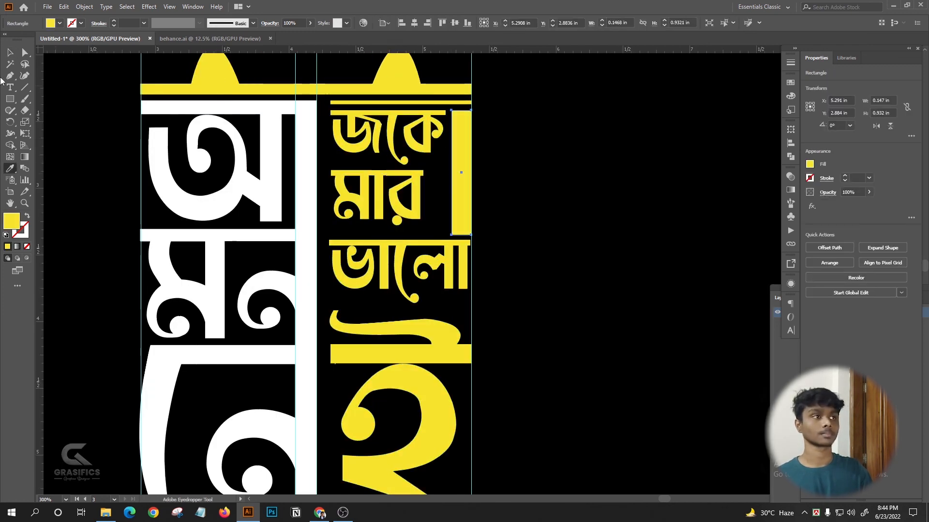
left_click(9, 52)
left_click(295, 75)
scroll(295, 75, "down", 3)
scroll(309, 86, "up", 2)
- Delete the guide along the right column's outer edge and recolour the right column white, sampled from অ
left_click_drag(398, 384, 532, 281)
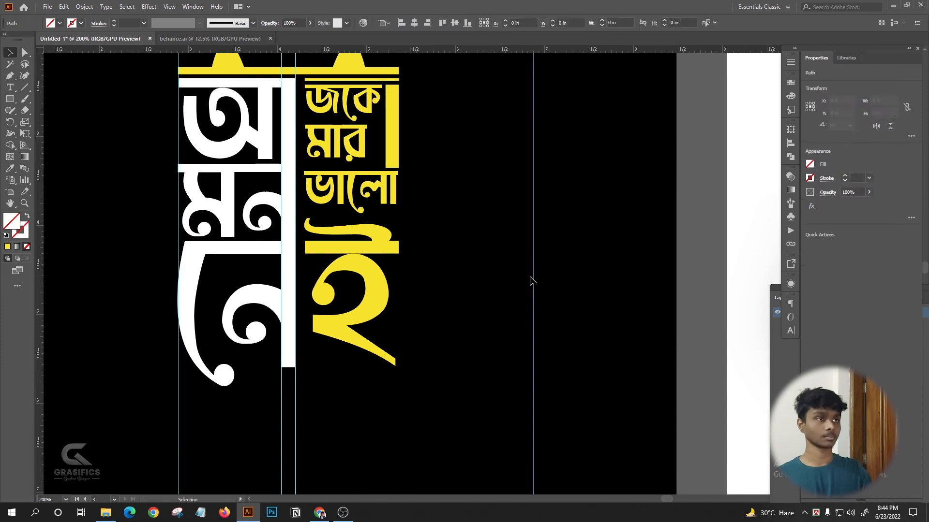
key("Delete")
left_click_drag(460, 414, 330, 100)
left_click(10, 168)
scroll(231, 117, "up", 2)
left_click(232, 117)
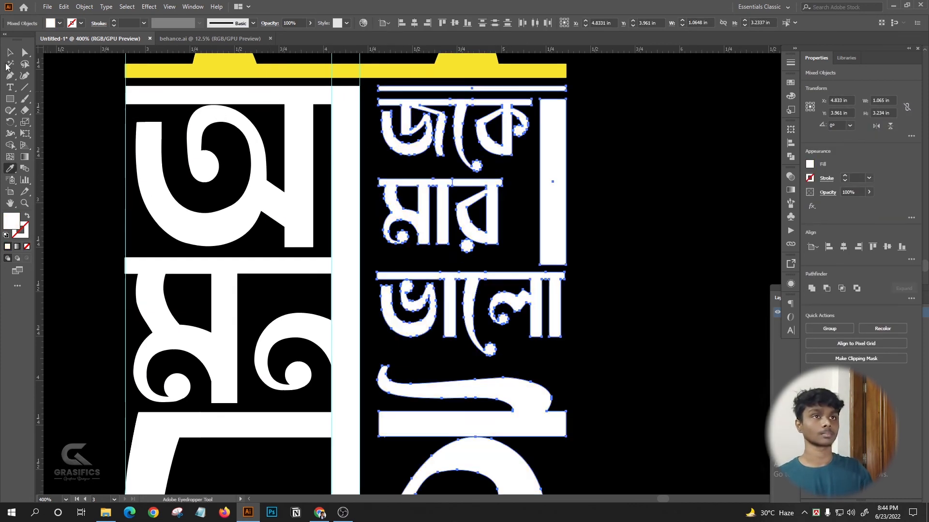
- Delete the remaining vertical guides running through the design
left_click(10, 52)
left_click(99, 76)
scroll(246, 88, "down", 2)
key("Delete")
- Colour the left-column letters আ, মন and নে with the top bar's yellow using the Eyedropper
left_click_drag(322, 448, 206, 312)
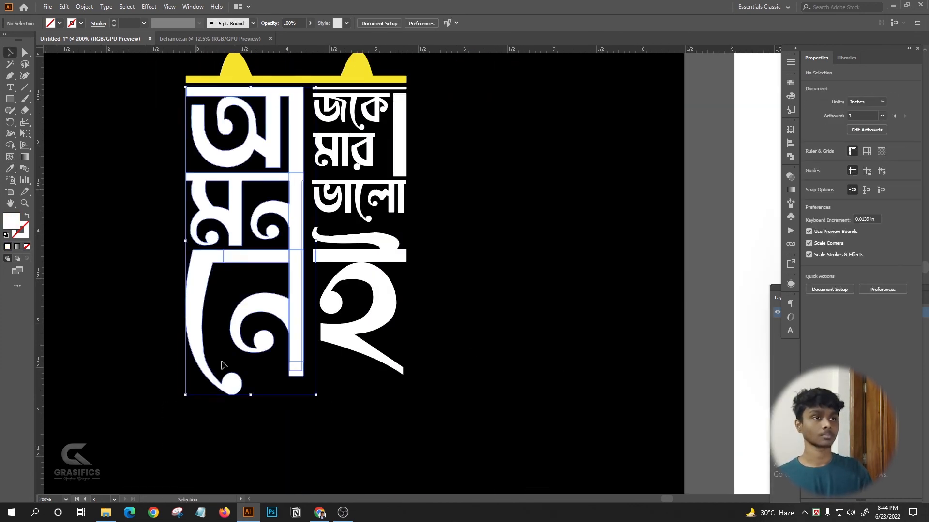
left_click_drag(259, 356, 173, 121)
left_click(10, 169)
left_click(227, 77)
left_click(10, 52)
left_click(489, 137)
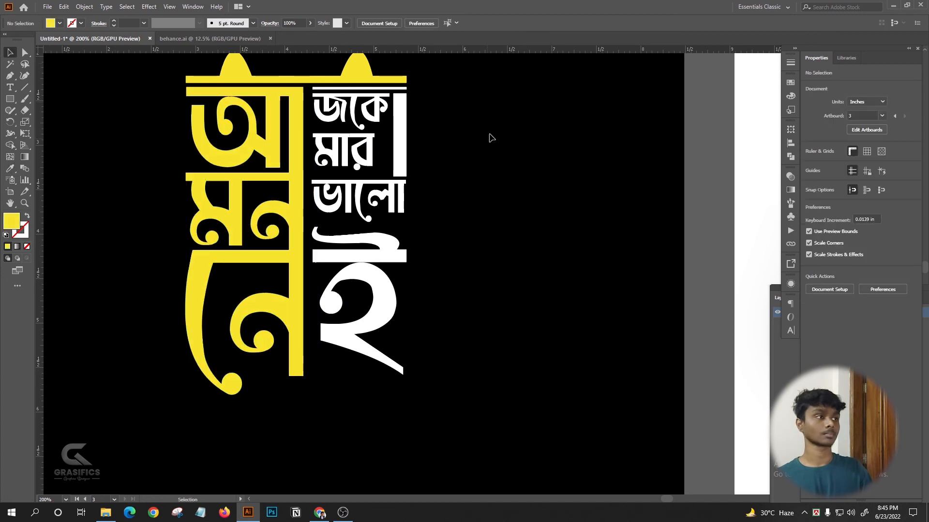
- Group all letters, bars and domes of the two-column design into one object
scroll(377, 120, "down", 2)
scroll(329, 122, "up", 2)
scroll(265, 121, "down", 2)
left_click_drag(241, 111, 329, 217)
right_click(309, 144)
left_click(346, 228)
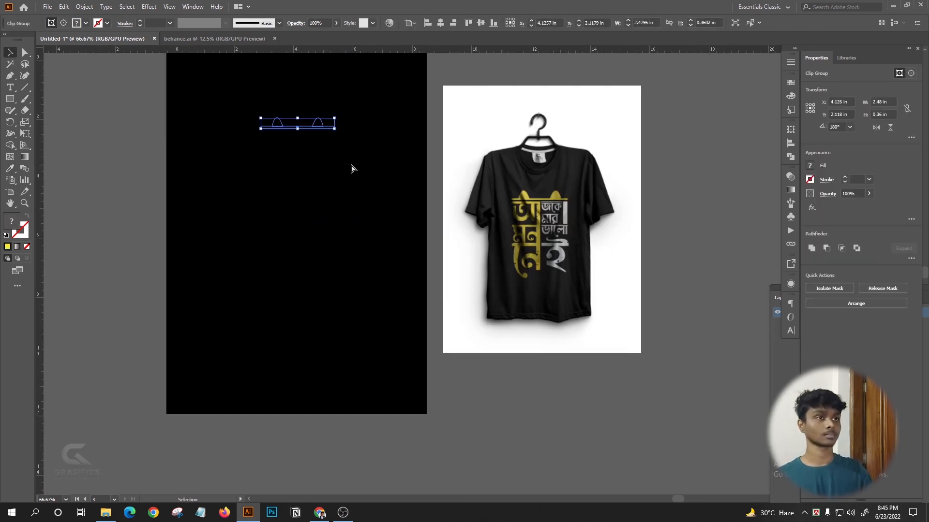
key("ctrl+z")
right_click(302, 171)
- Enlarge the grouped design to about 4.24 × 6.59 in and centre it vertically on the artboard
left_click_drag(180, 77, 301, 313)
left_click(329, 244)
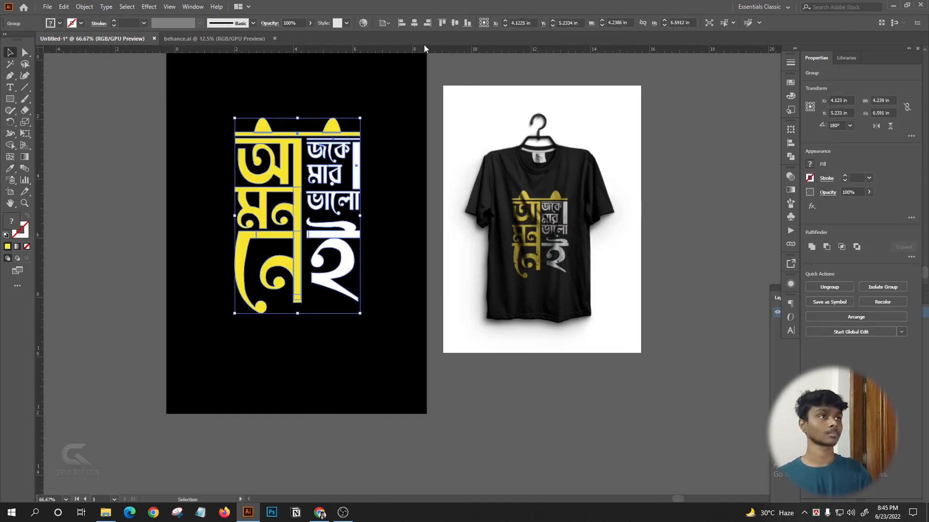
left_click(454, 23)
left_click(373, 116)
- Examine the coloured two-column design and compare it with the reference shirt
scroll(373, 116, "up", 2)
scroll(373, 112, "down", 3)
scroll(380, 99, "left", 1)
scroll(382, 95, "up", 1)
scroll(381, 95, "down", 1)
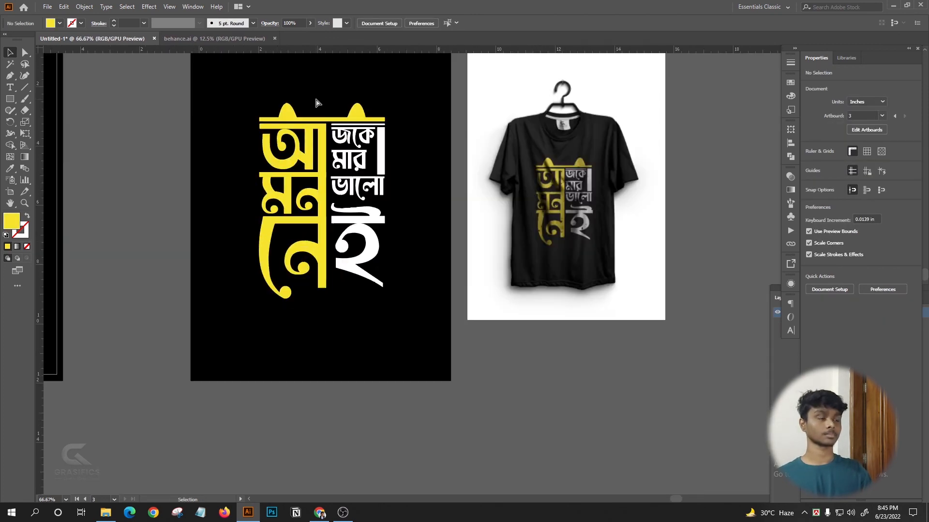
scroll(355, 150, "up", 2)
left_click(355, 150)
left_click(466, 98)
scroll(401, 88, "down", 2)
scroll(358, 97, "up", 2)
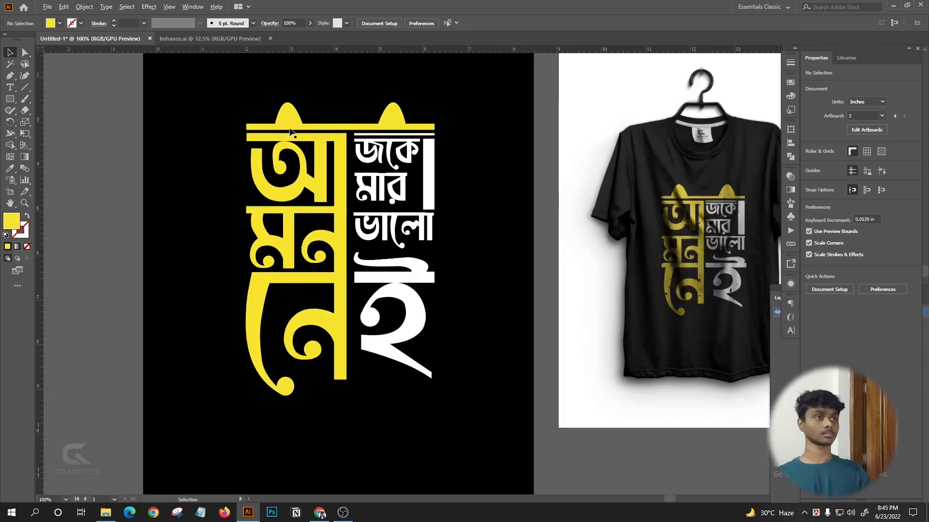
scroll(386, 104, "right", 1)
scroll(401, 106, "down", 1)
scroll(414, 109, "down", 2)
scroll(493, 135, "up", 1)
- Delete the reference shirt image beside the two-column design and the spare text line আজকে আমার মন ভালো নেই above its artboard
left_click(498, 156)
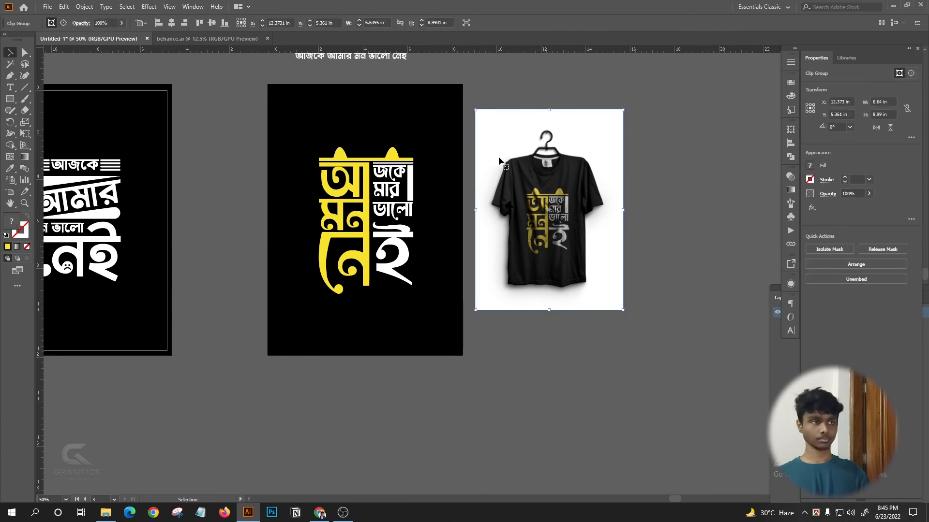
scroll(357, 118, "up", 1)
key("Delete")
left_click(387, 102)
key("Delete")
- Delete the small shirt image overlapping the second artboard and the sheet of emoji faces
scroll(470, 138, "down", 3)
scroll(411, 183, "up", 1)
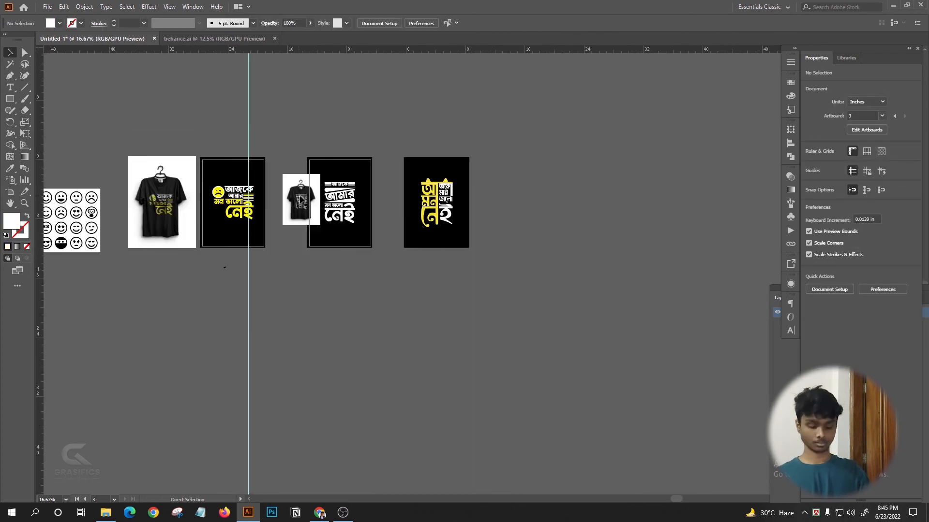
left_click(296, 203)
key("Delete")
left_click(92, 213)
scroll(124, 209, "up", 1)
scroll(145, 232, "left", 2)
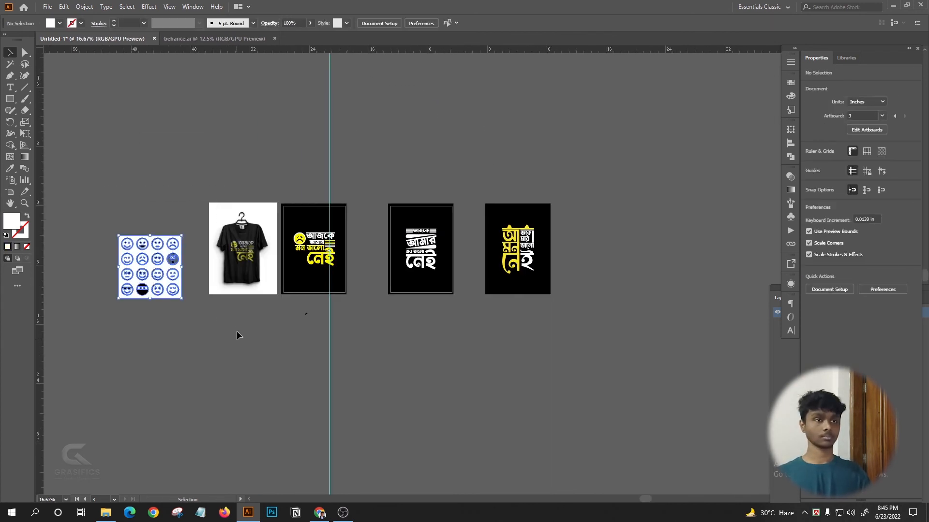
key("Delete")
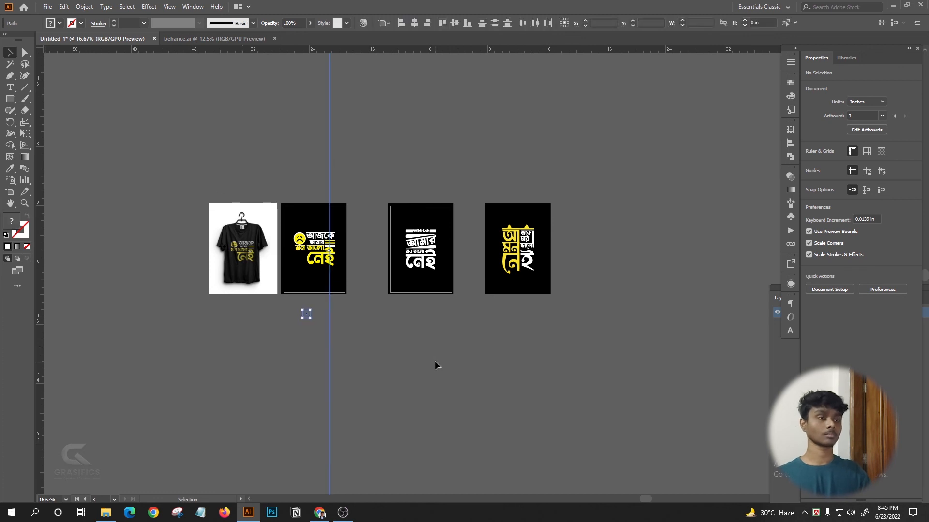
- Delete the stray path and guide around the first artboard, and unlock and delete the remaining shirt image
key("Delete")
scroll(270, 282, "down", 1)
key("ctrl+alt+2")
left_click_drag(203, 107, 263, 342)
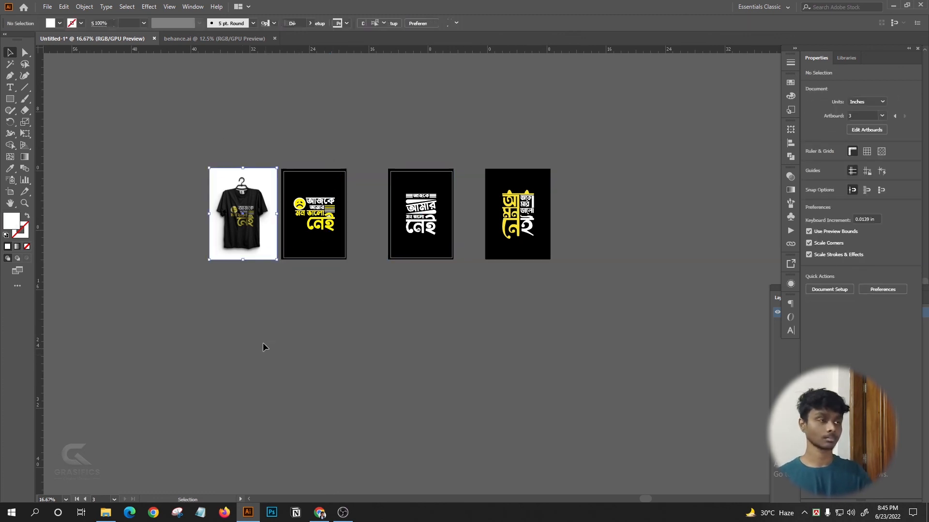
key("Delete")
- Move the third and second artboards with their artwork closer to the first, leaving roughly equal gaps between the three
scroll(354, 193, "down", 1)
scroll(354, 154, "up", 2)
scroll(339, 145, "right", 2)
key("ctrl+equal")
key("shift+o")
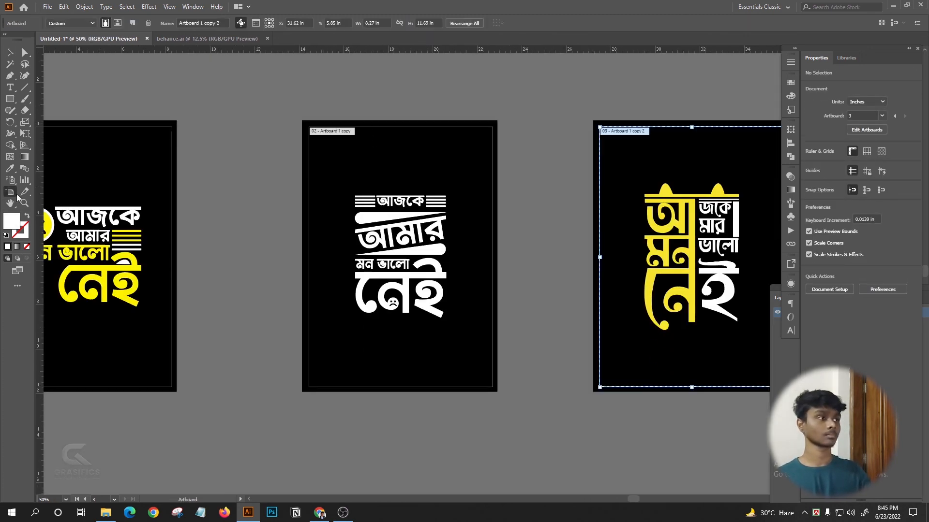
scroll(482, 186, "left", 2)
left_click_drag(679, 169, 625, 165)
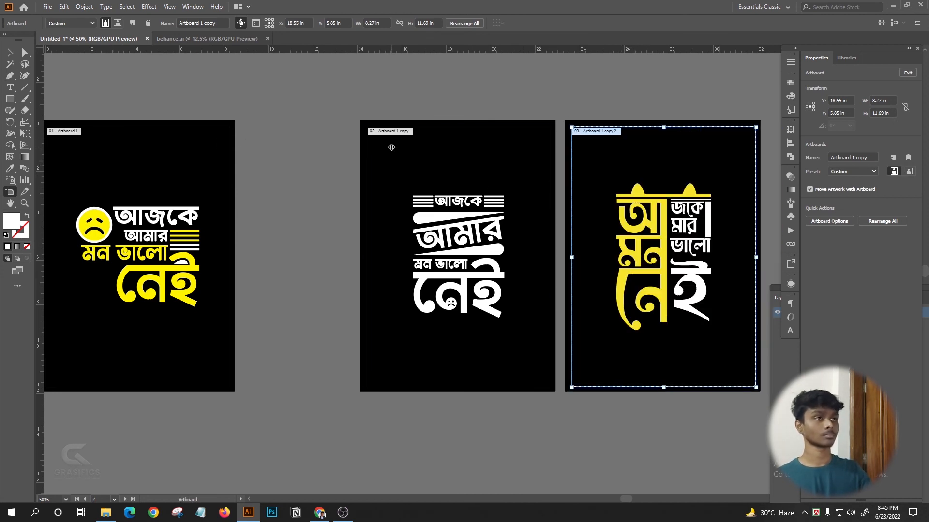
left_click_drag(389, 145, 329, 145)
key("ctrl+alt+0")
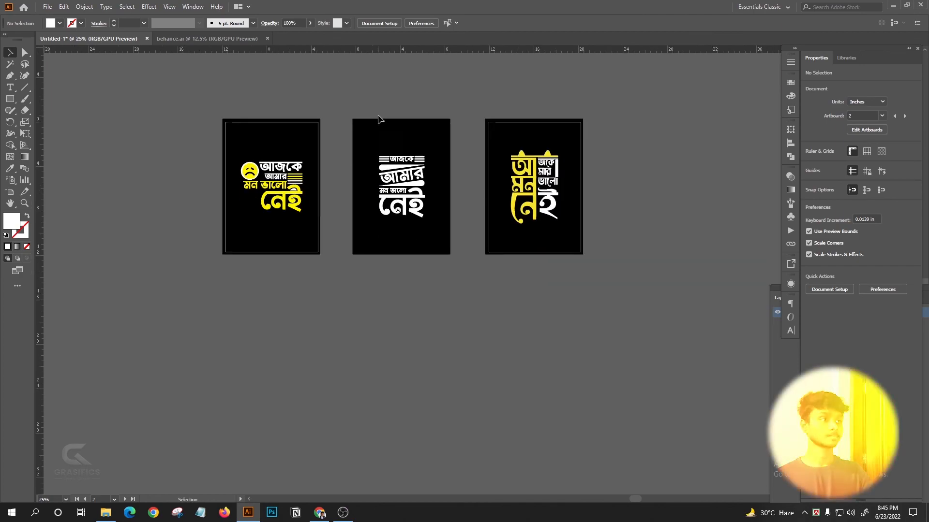